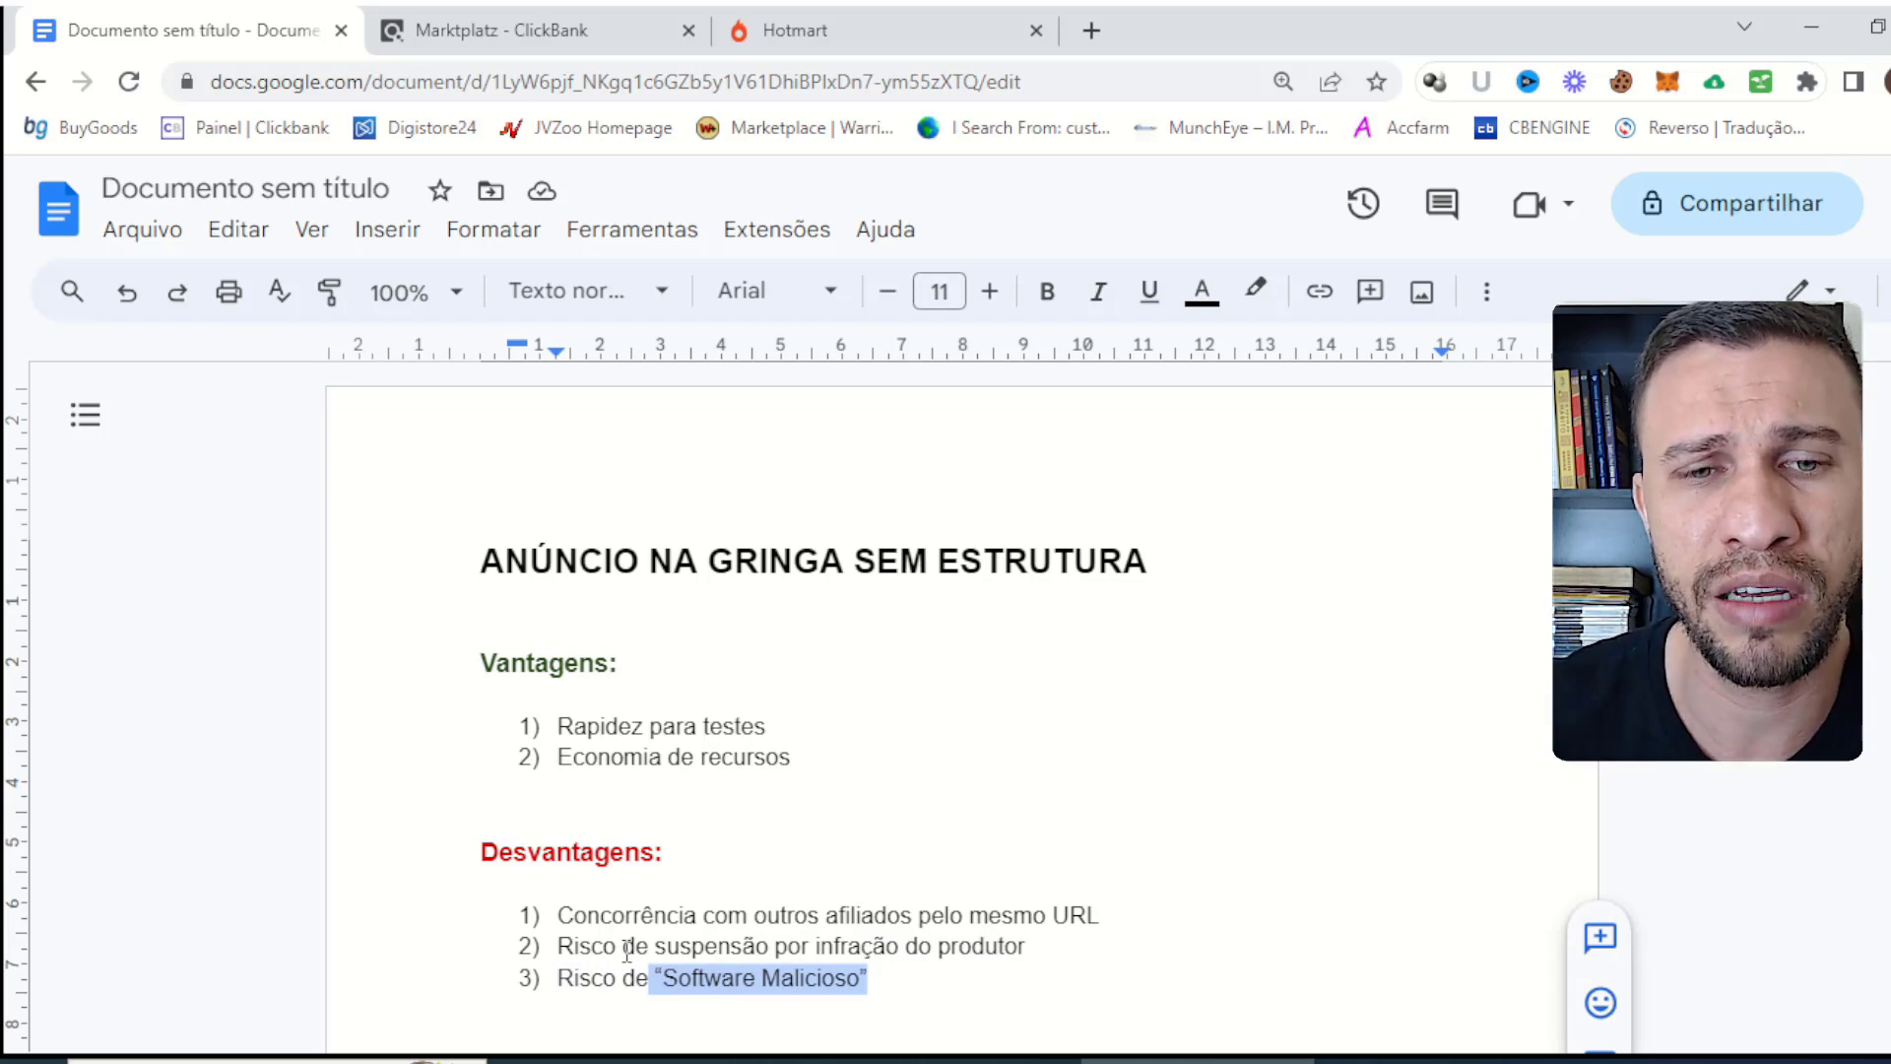
Review the listed advantages and disadvantages of advertising abroad without a structure, marking the "Software Malicioso" risk and the advantages.
{"action": "left_click", "coordinate": [635, 978]}
{"action": "left_click_drag", "start_coordinate": [912, 985], "coordinate": [673, 995]}
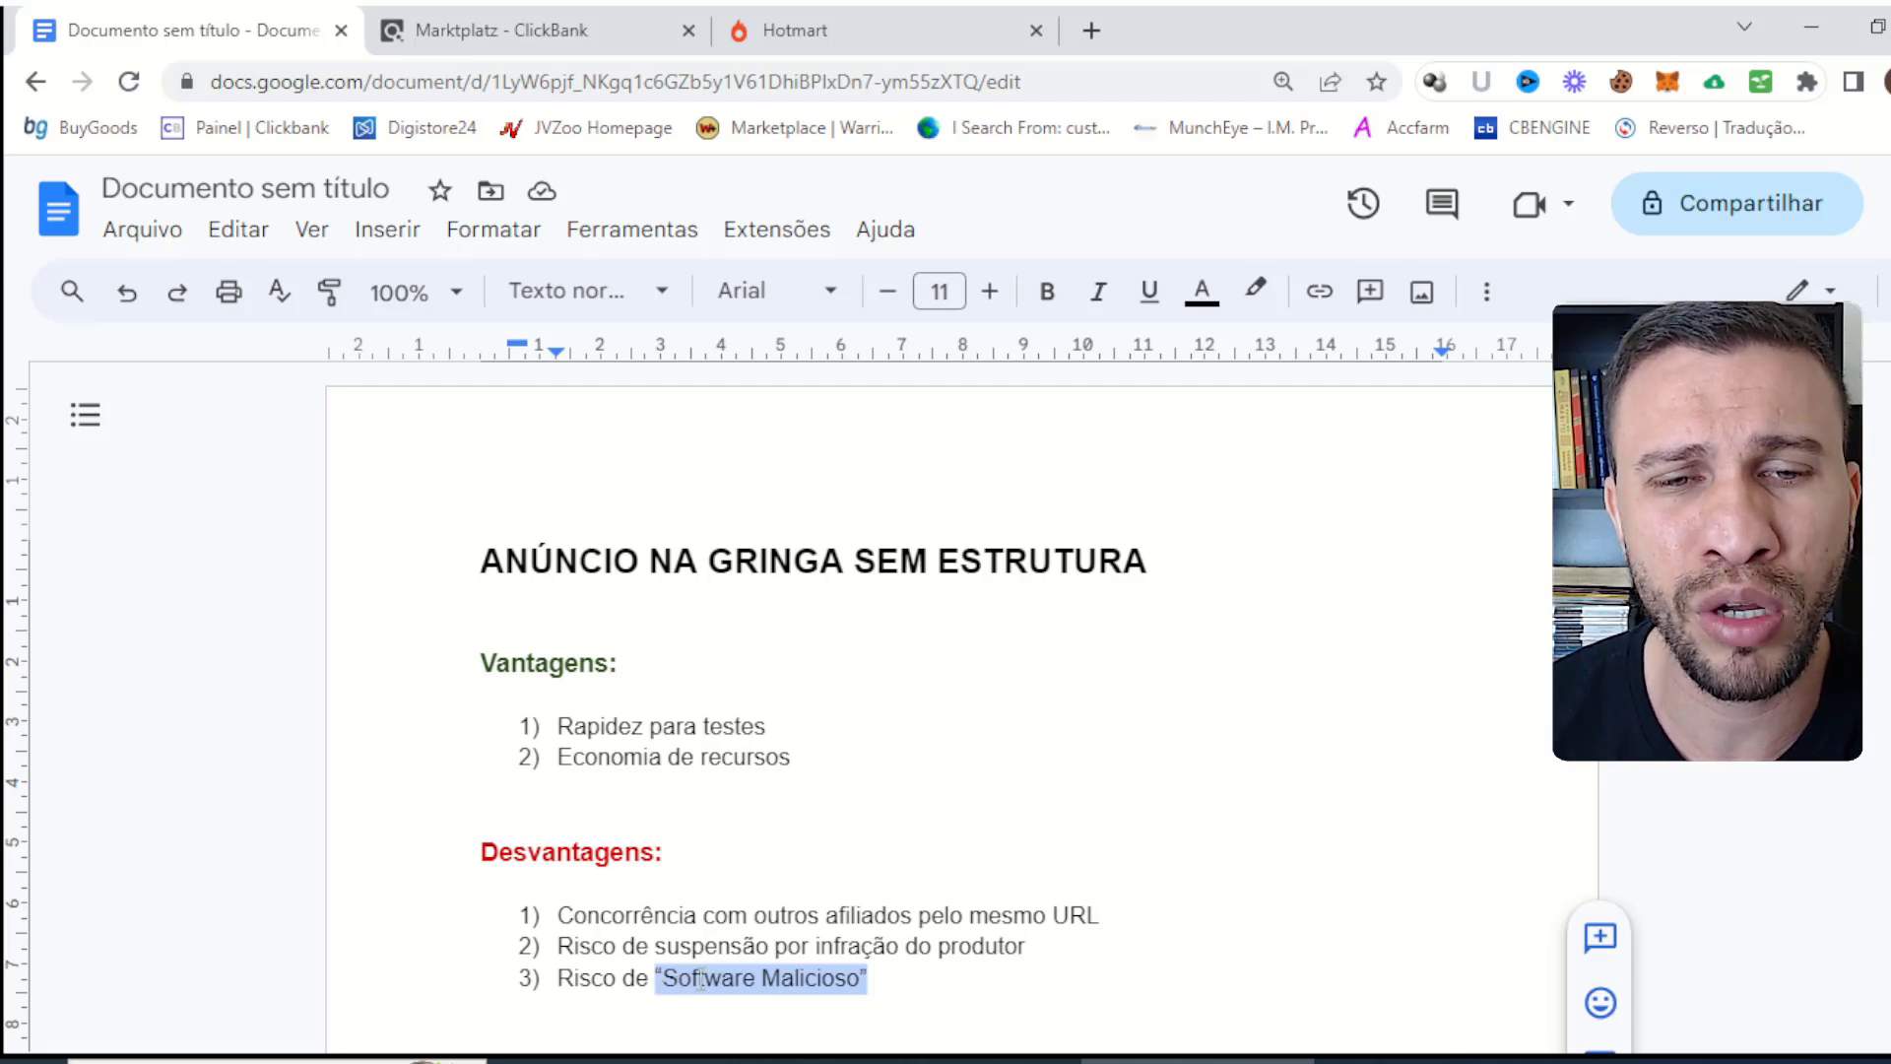
{"action": "left_click_drag", "start_coordinate": [676, 906], "coordinate": [937, 971]}
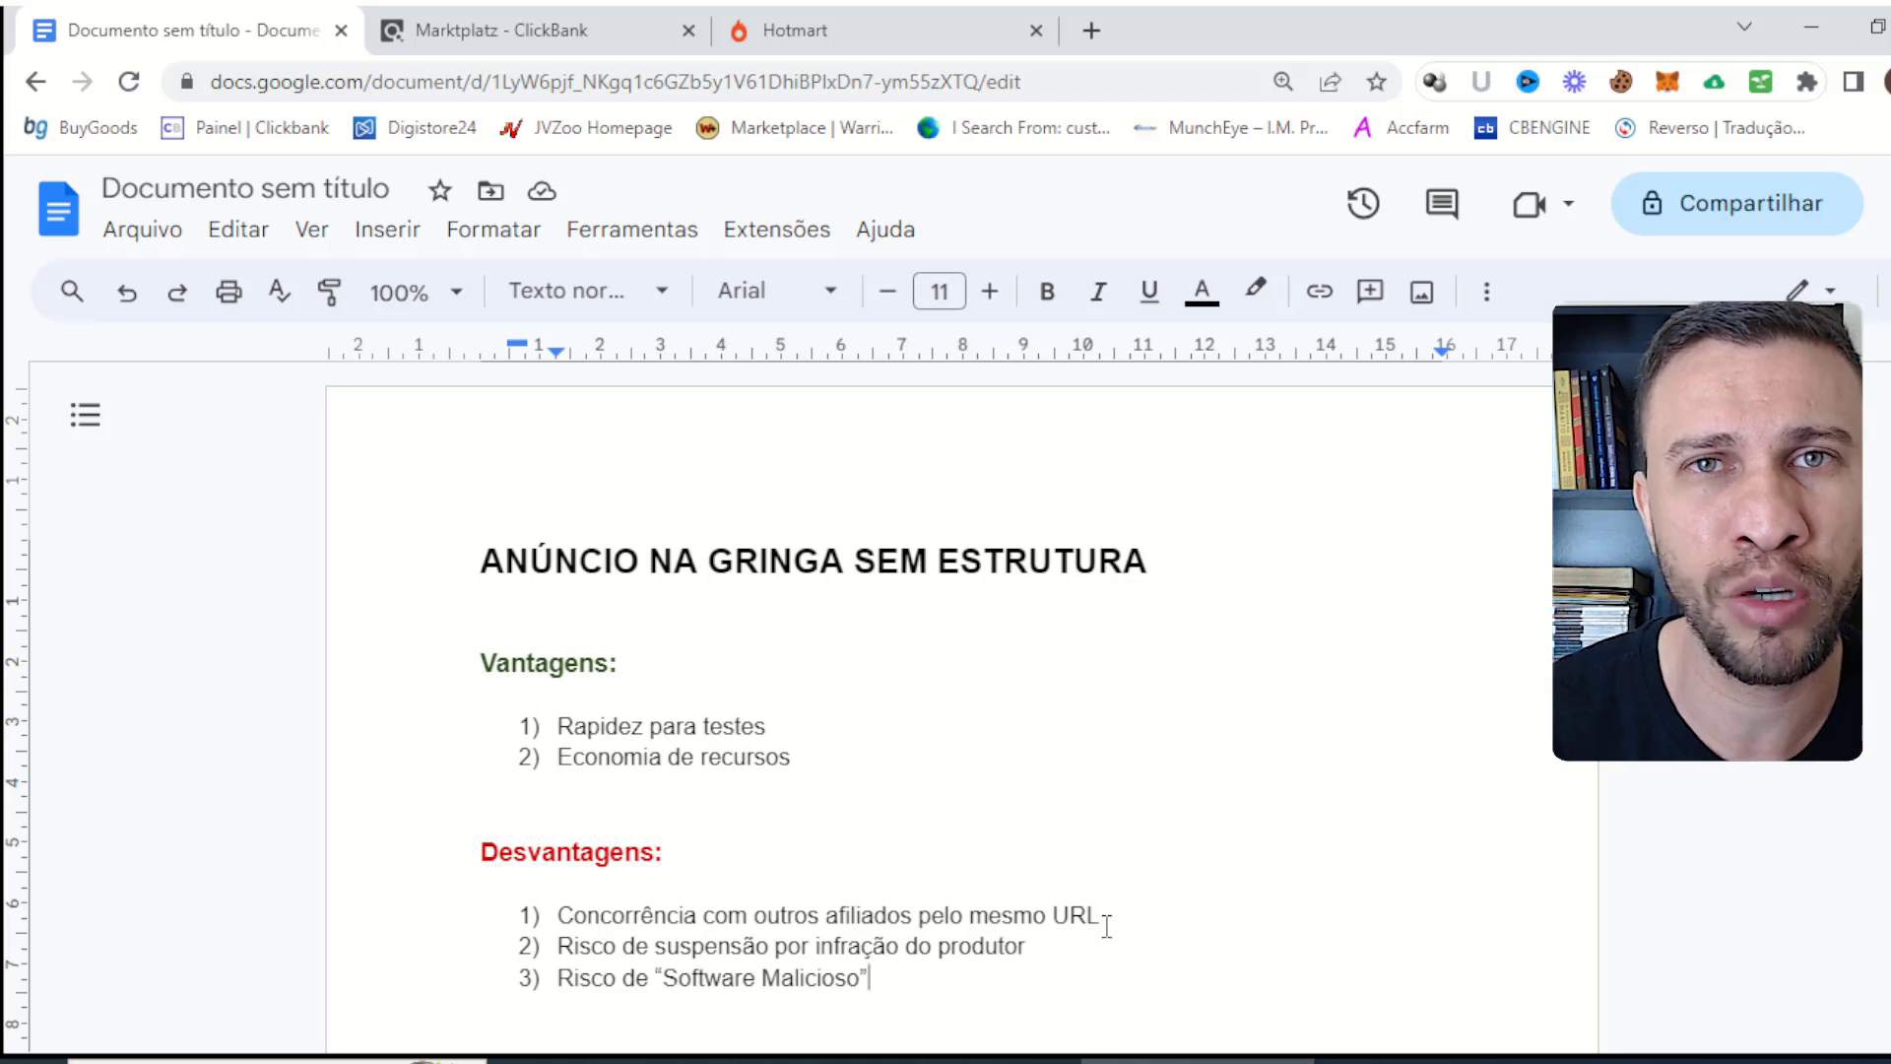
{"action": "left_click_drag", "start_coordinate": [793, 760], "coordinate": [670, 720]}
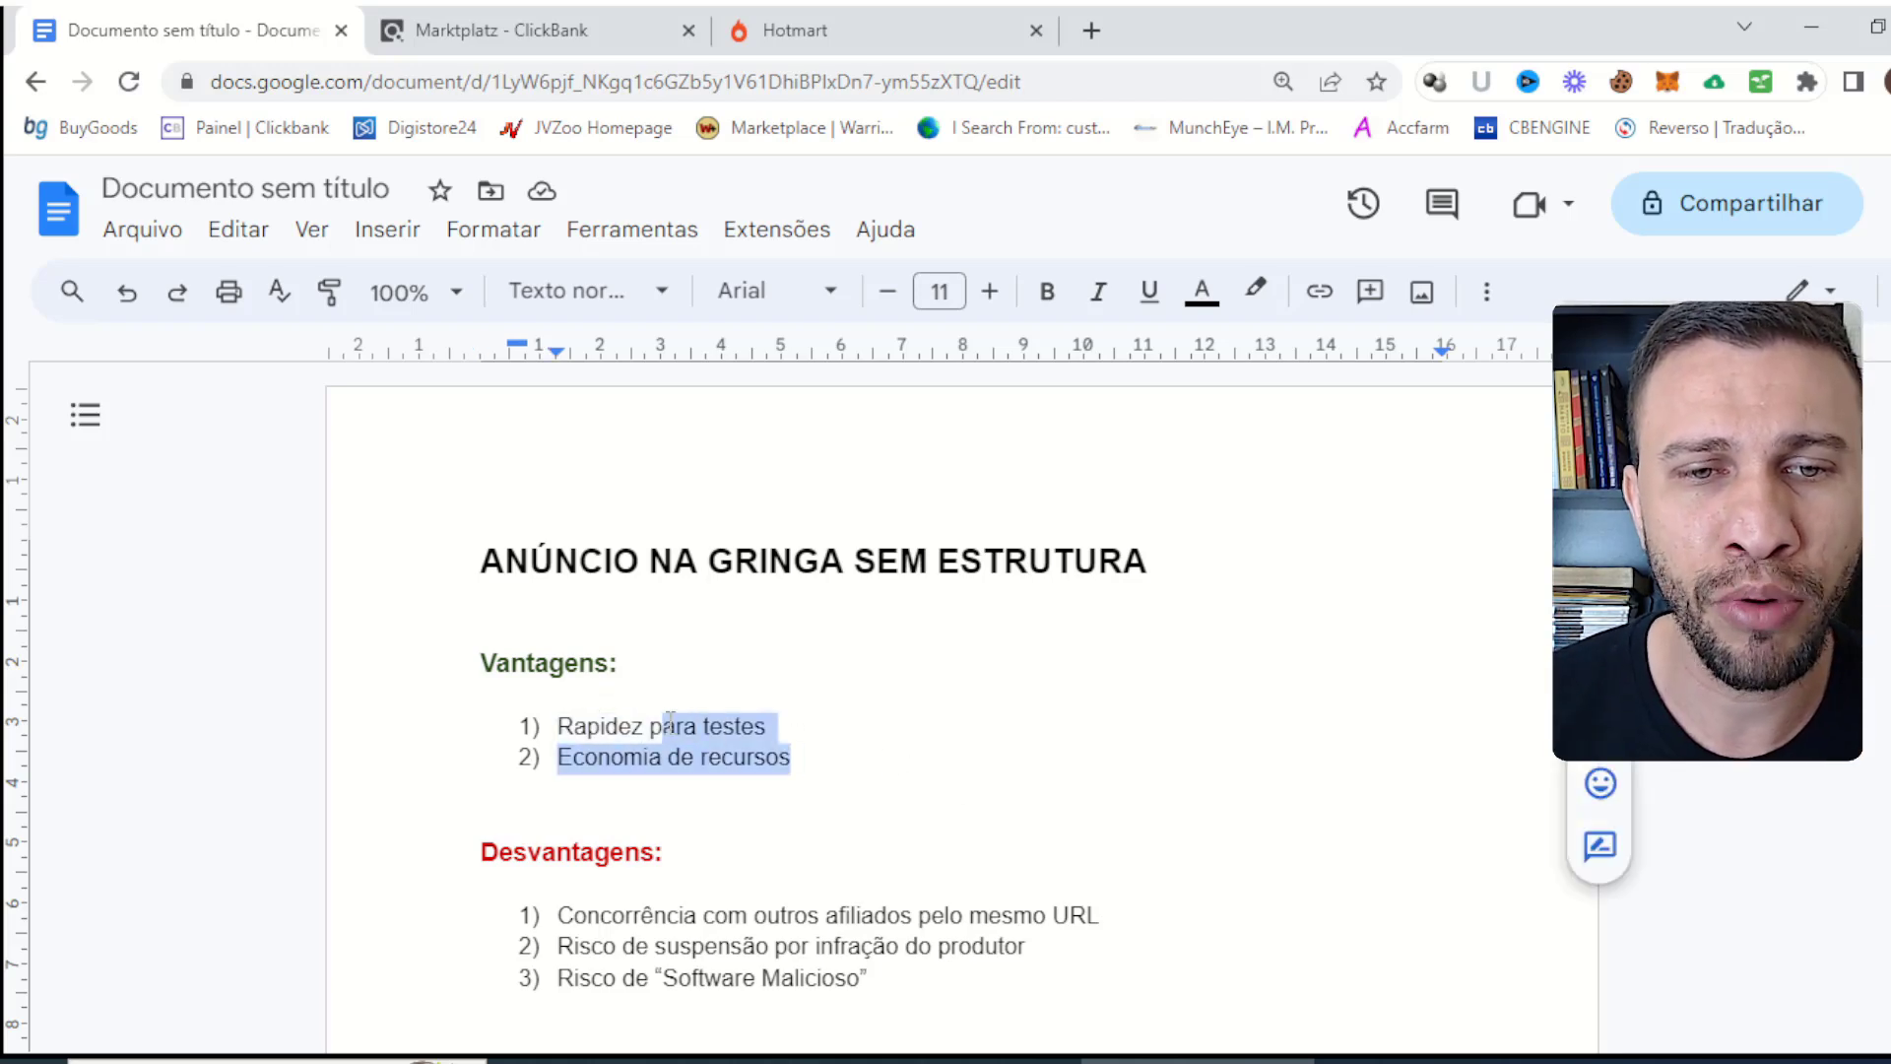
{"action": "left_click", "coordinate": [798, 731]}
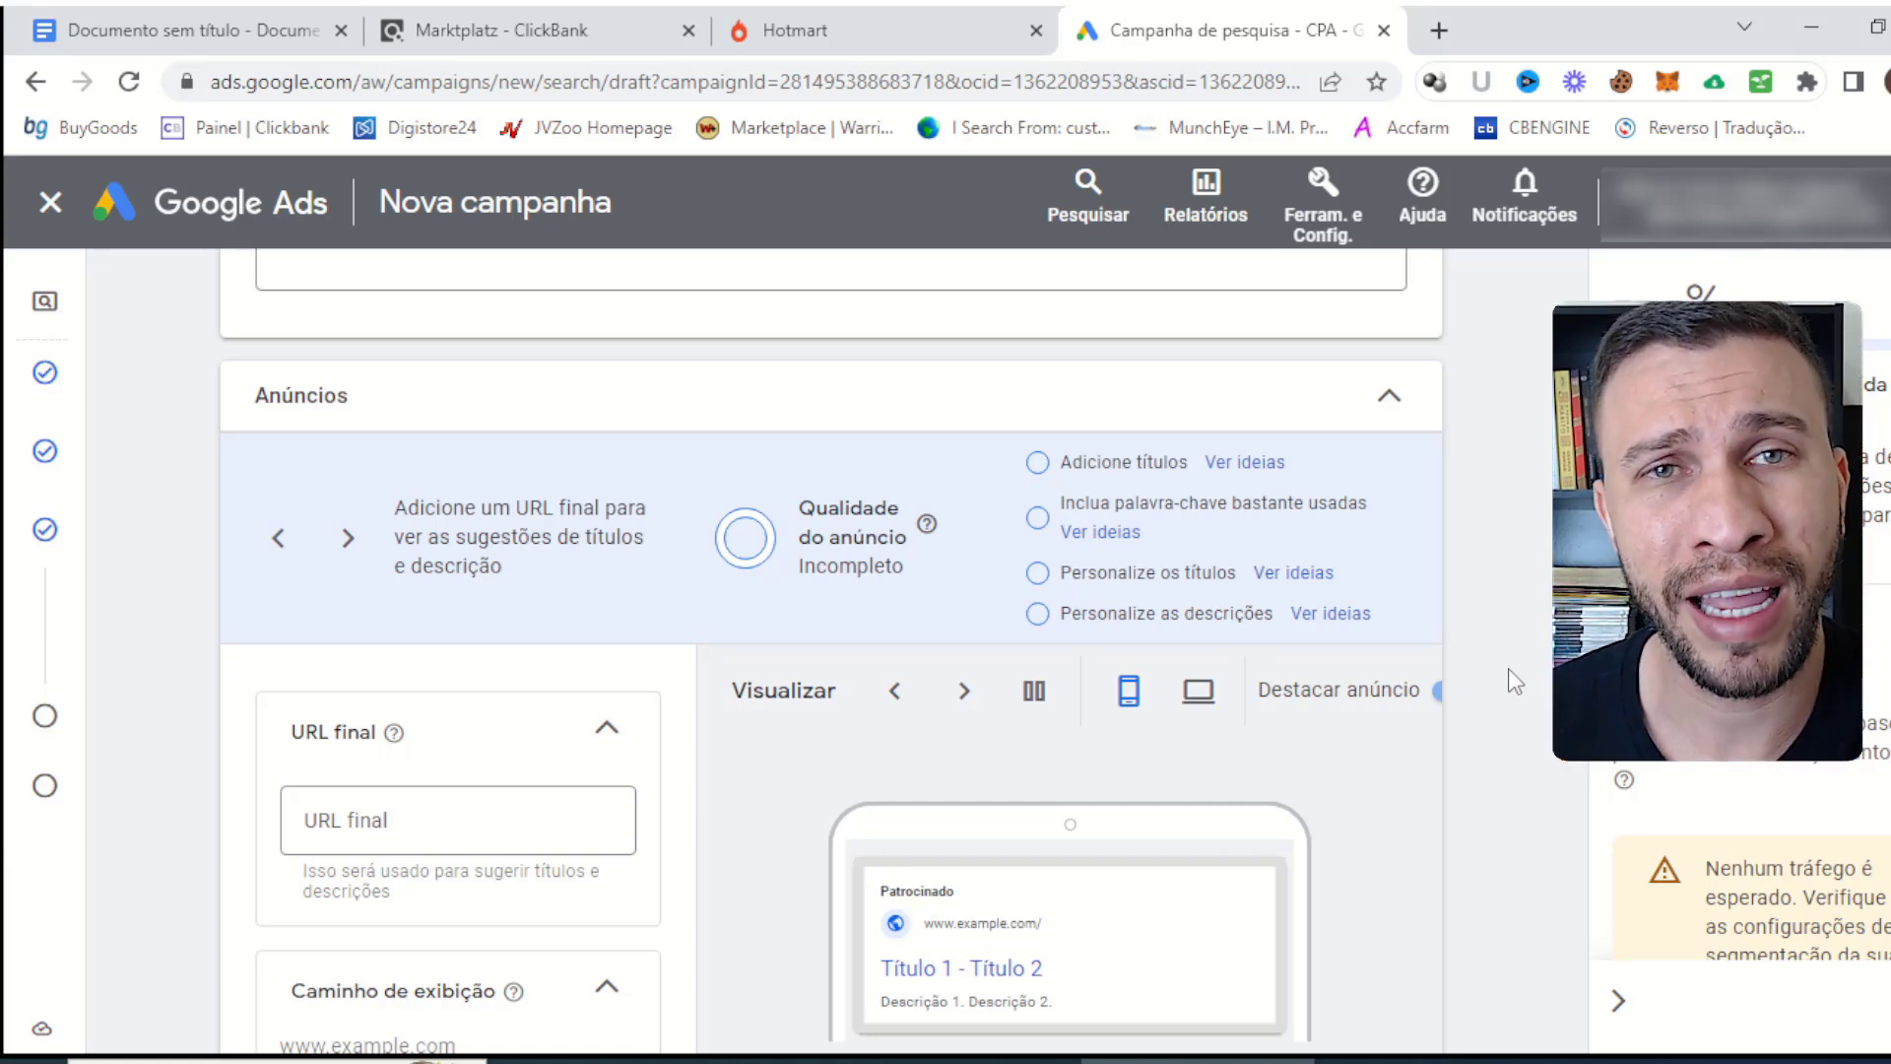
Switch from the ad's final URL field to Hotmart and open the affiliate links of the Seminarios.Online product.
{"action": "left_click", "coordinate": [514, 820]}
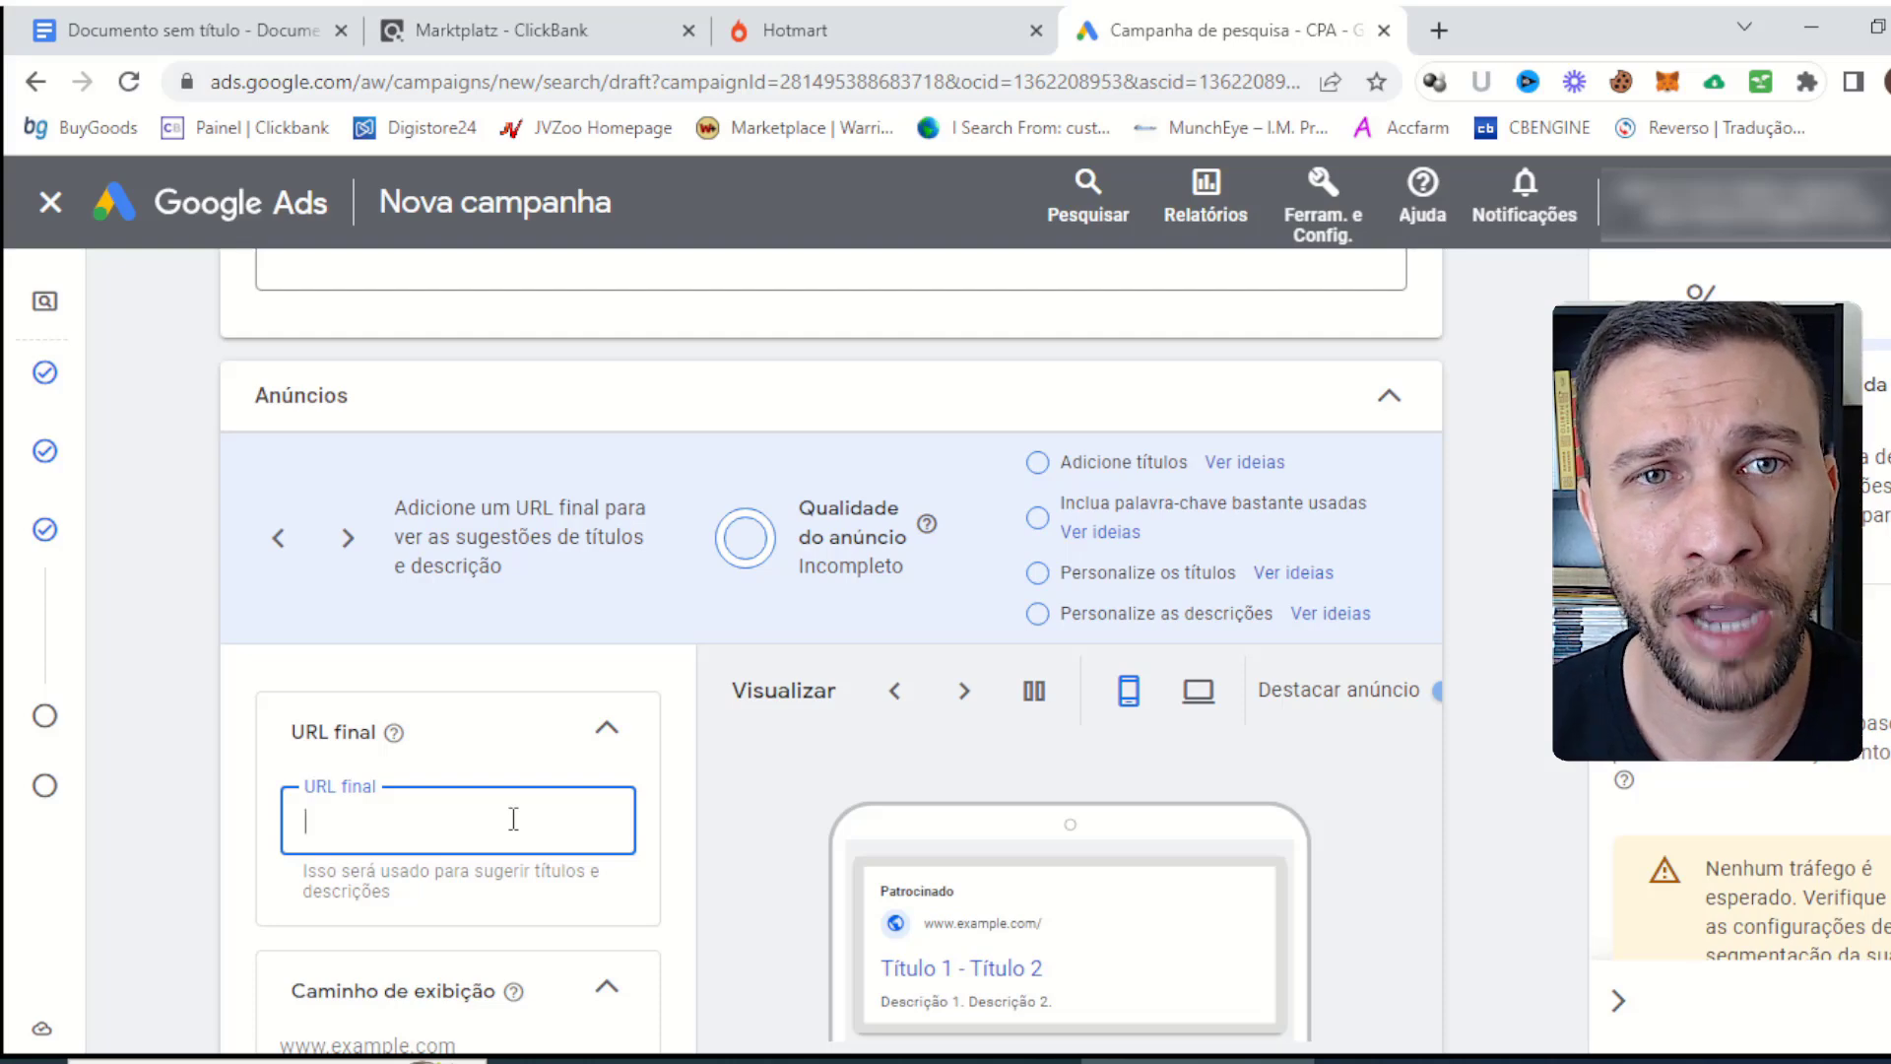
{"action": "left_click", "coordinate": [788, 45]}
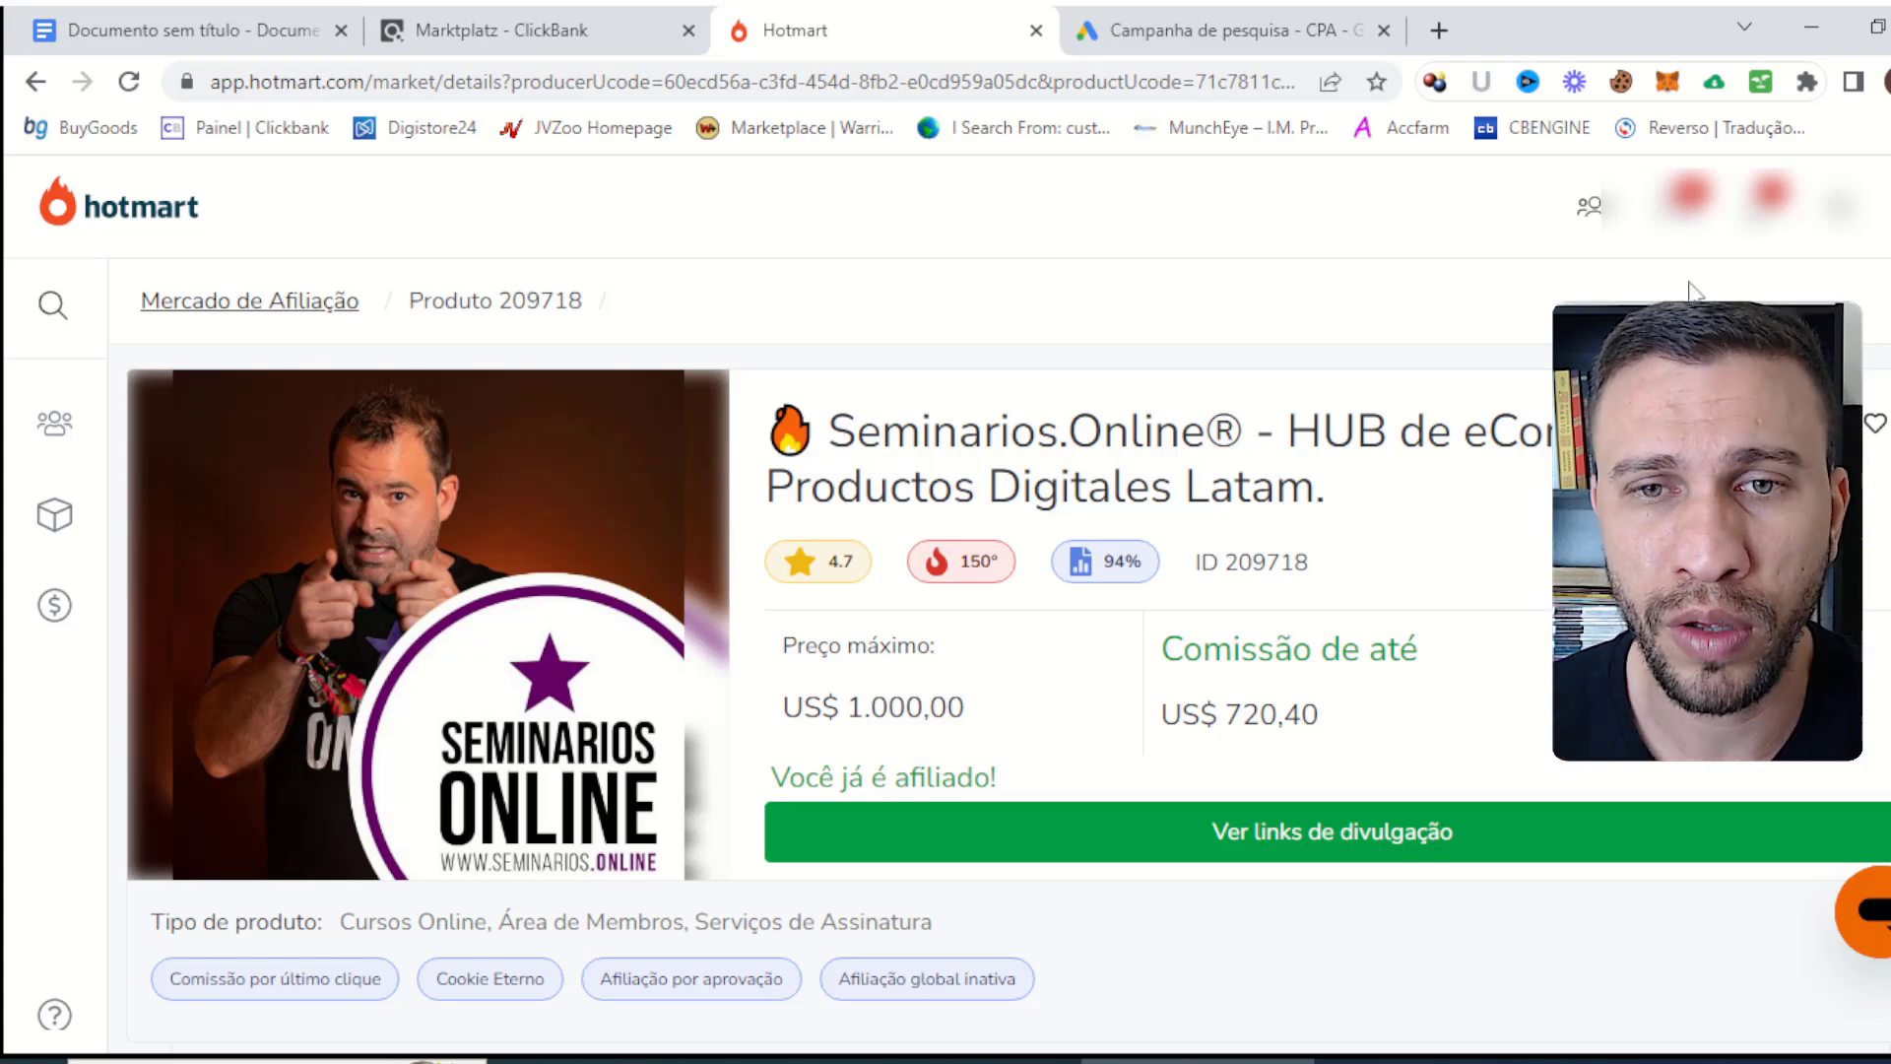
{"action": "left_click", "coordinate": [1300, 859]}
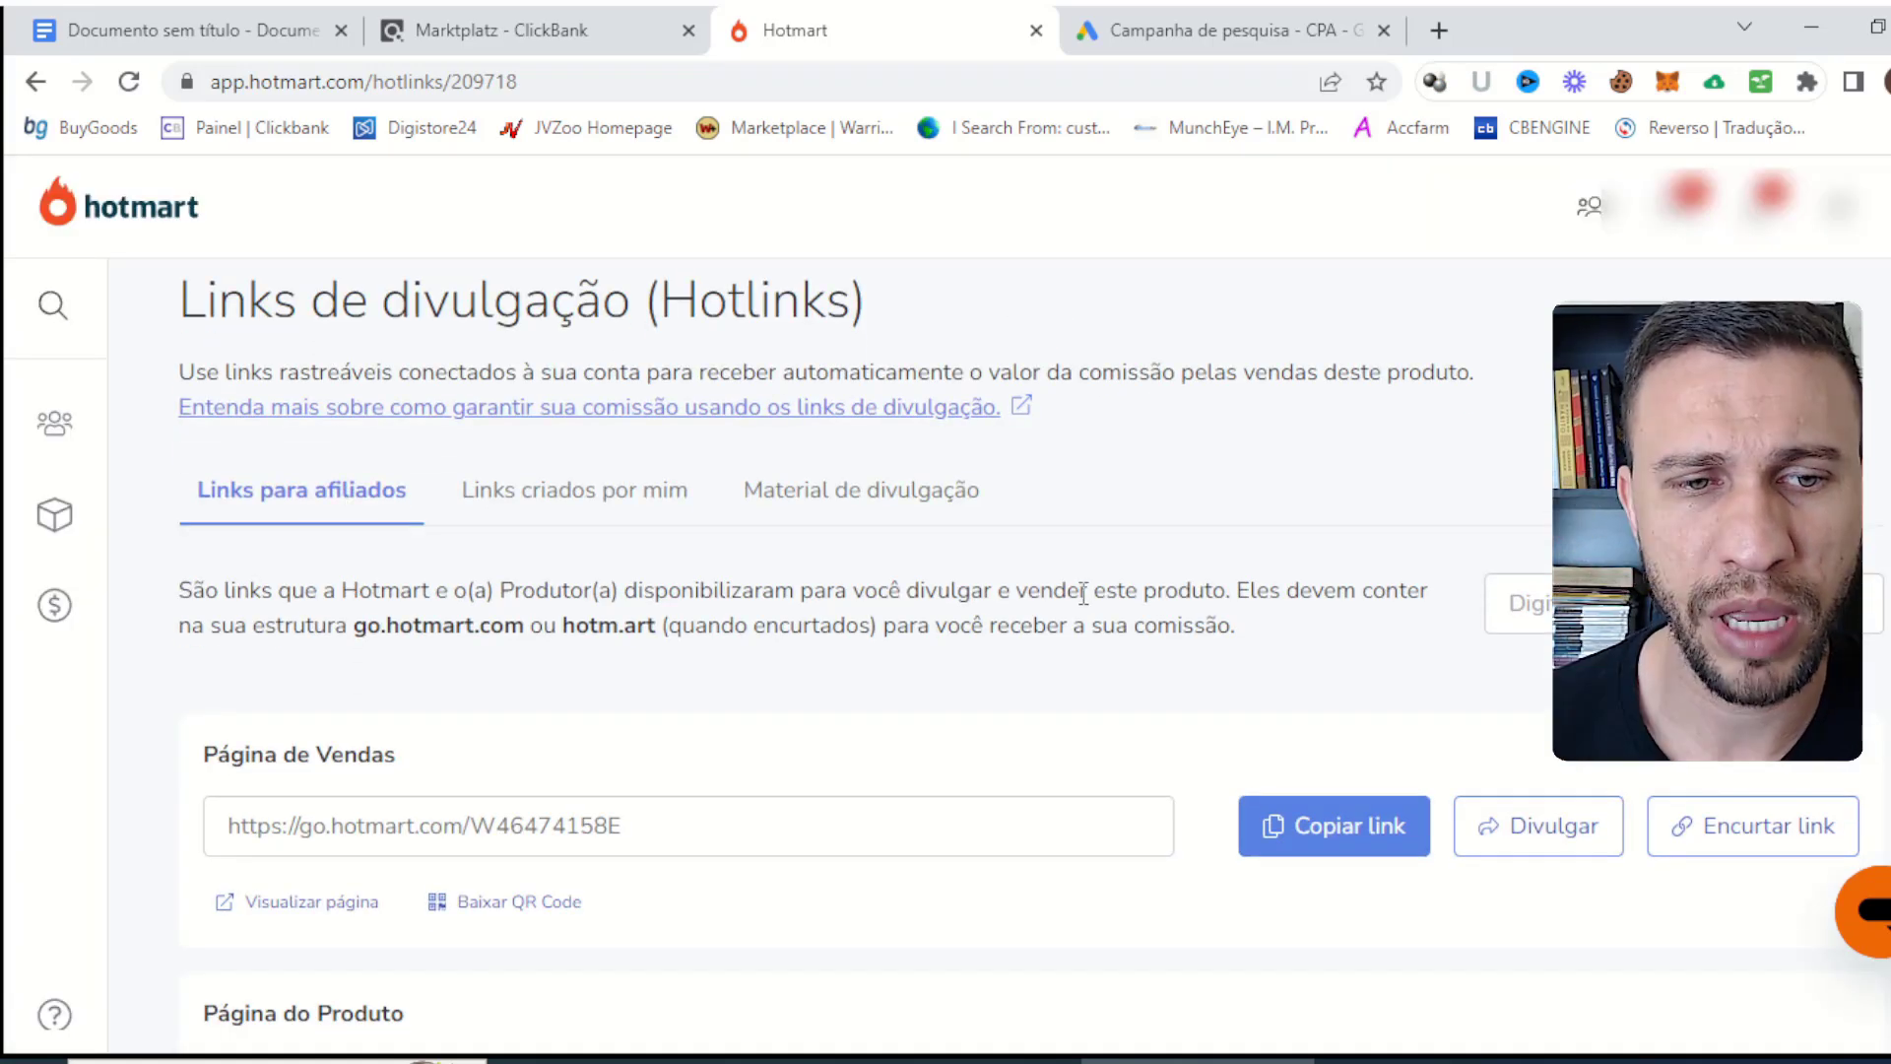
{"action": "scroll", "coordinate": [1084, 591], "scroll_direction": "down", "scroll_amount": 3}
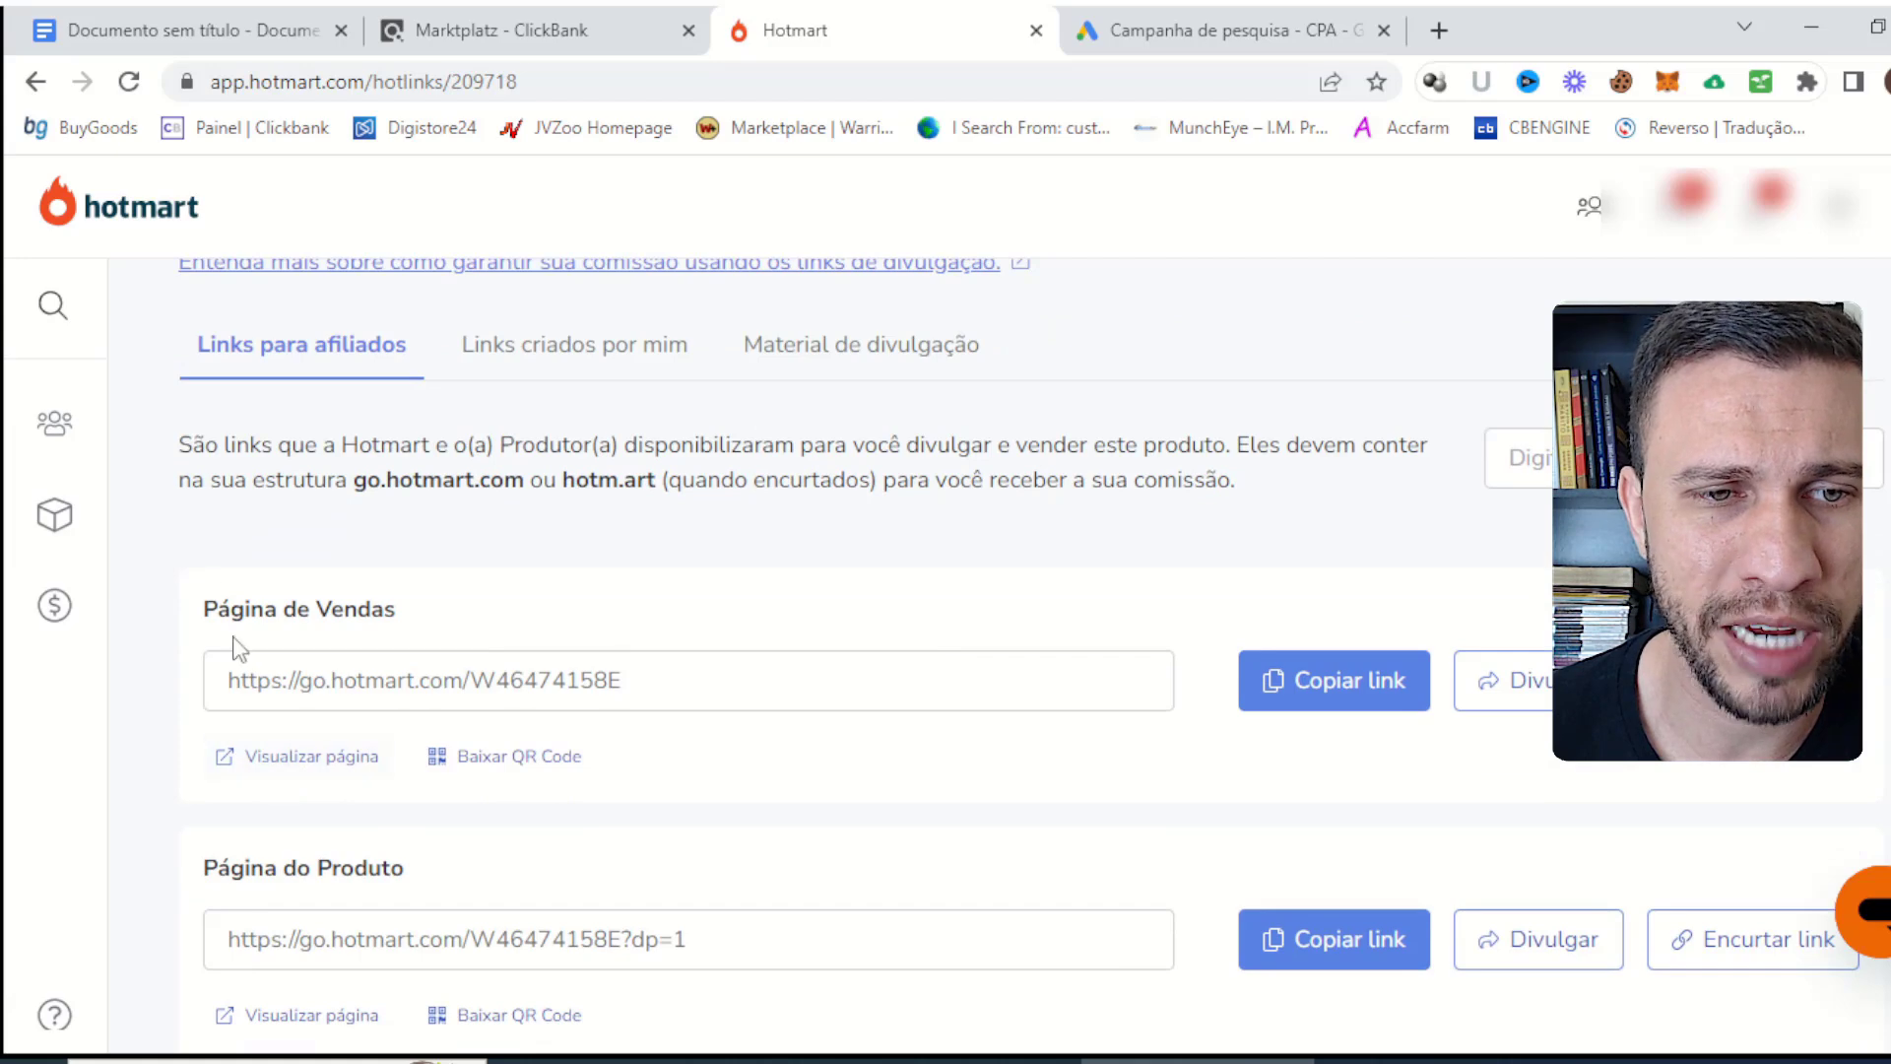
Open the product's sales page from the Página de Vendas hotlink.
{"action": "left_click_drag", "start_coordinate": [346, 671], "coordinate": [278, 619]}
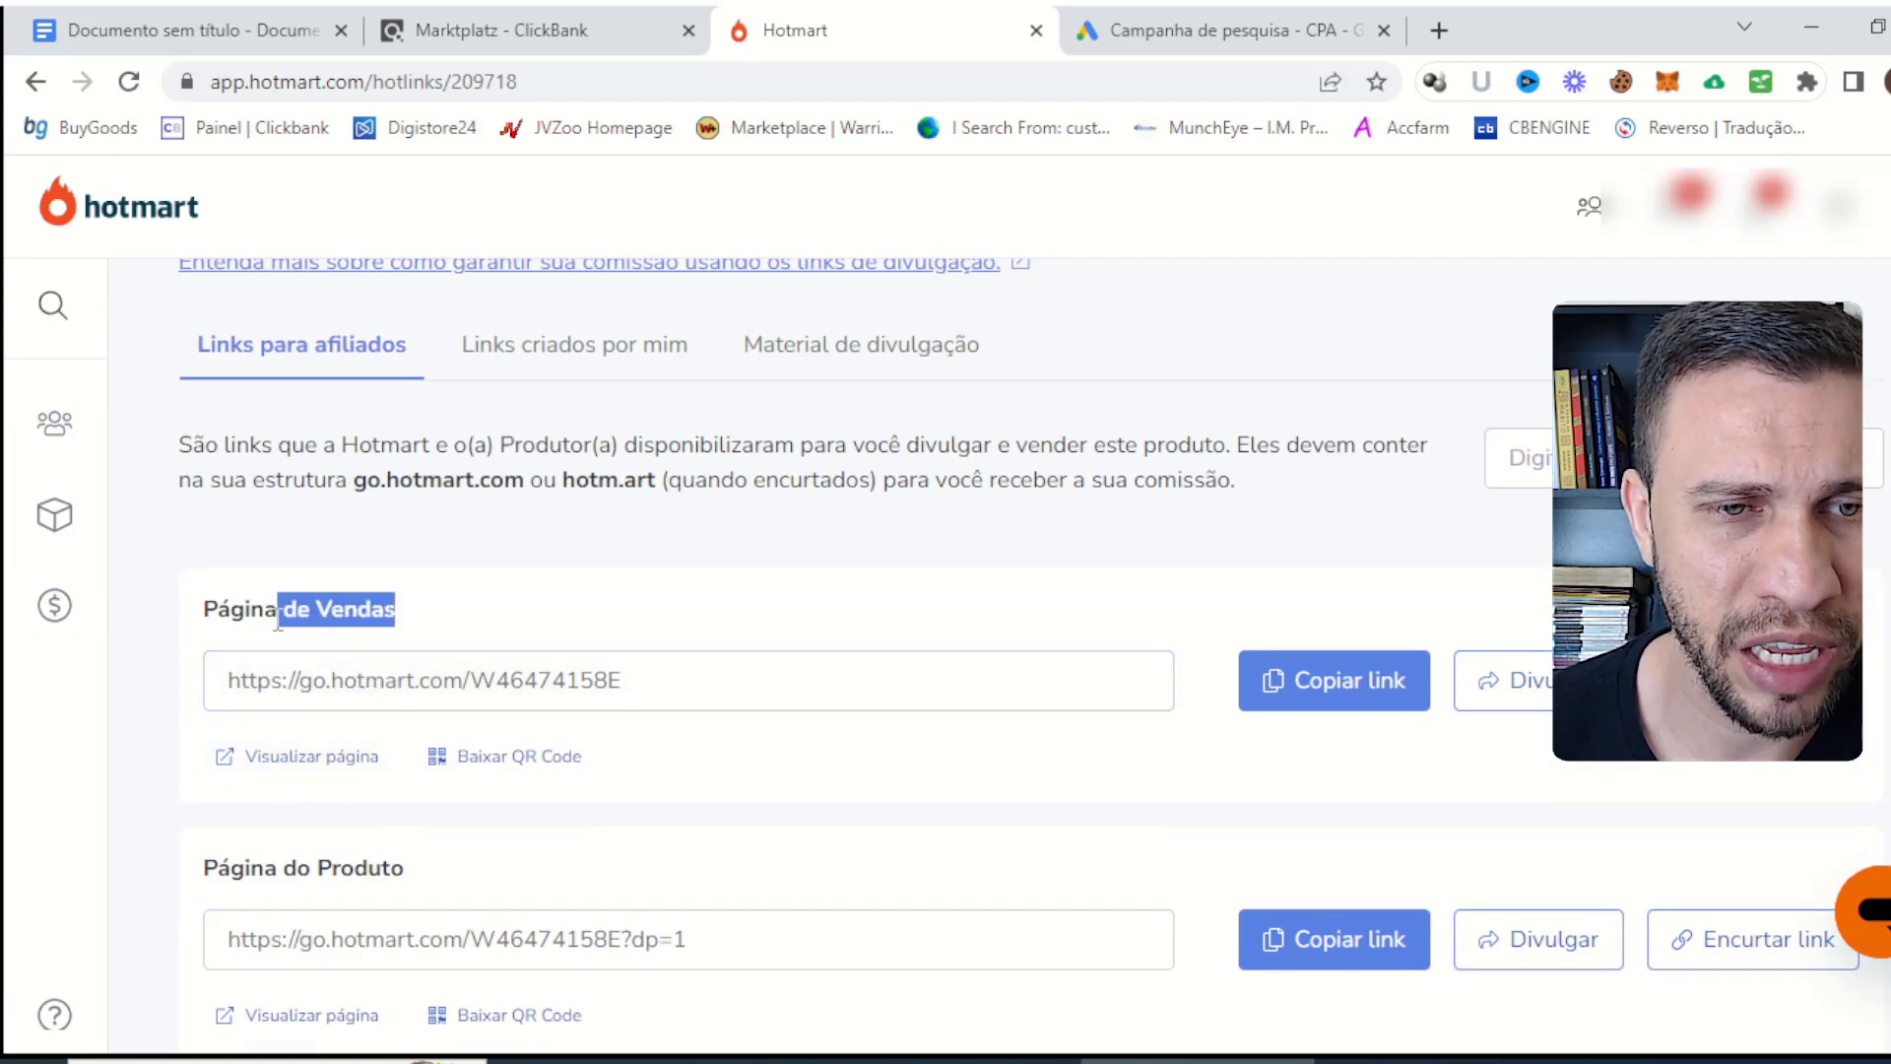
{"action": "left_click", "coordinate": [453, 697]}
{"action": "left_click", "coordinate": [701, 752]}
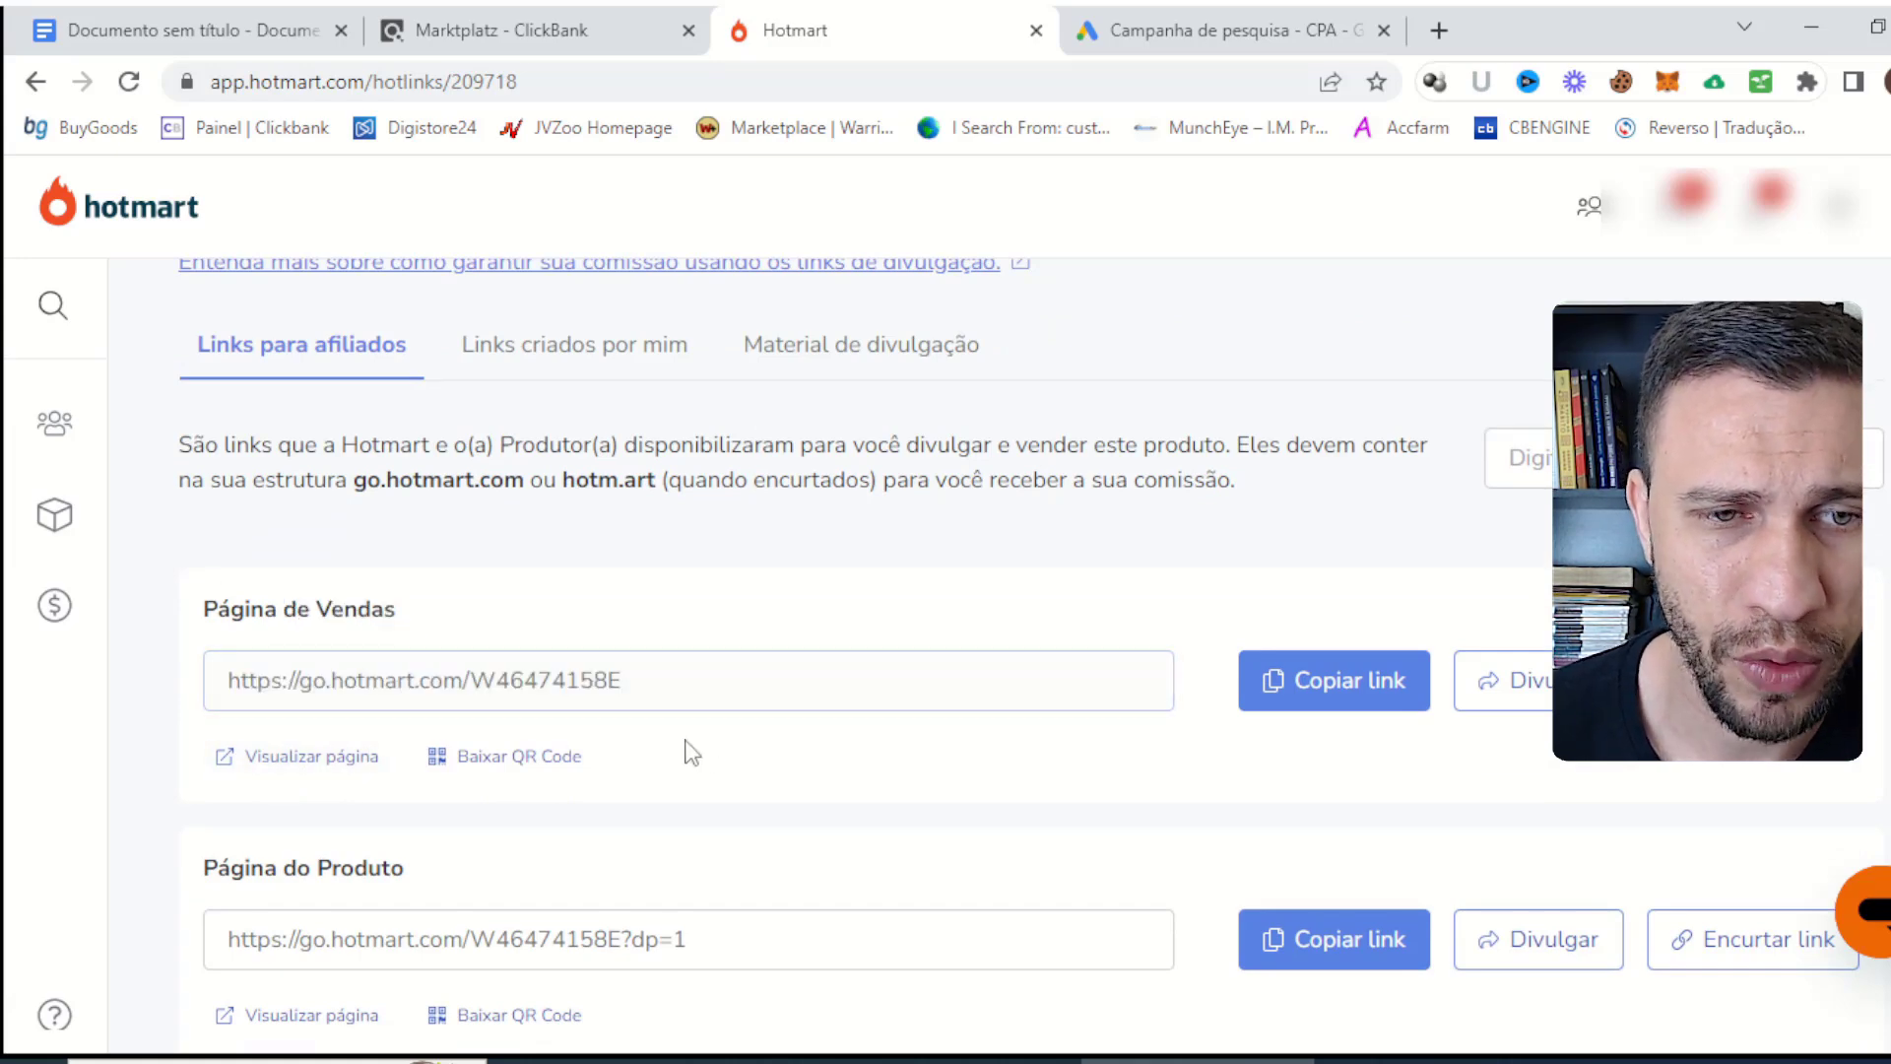
{"action": "left_click", "coordinate": [304, 783]}
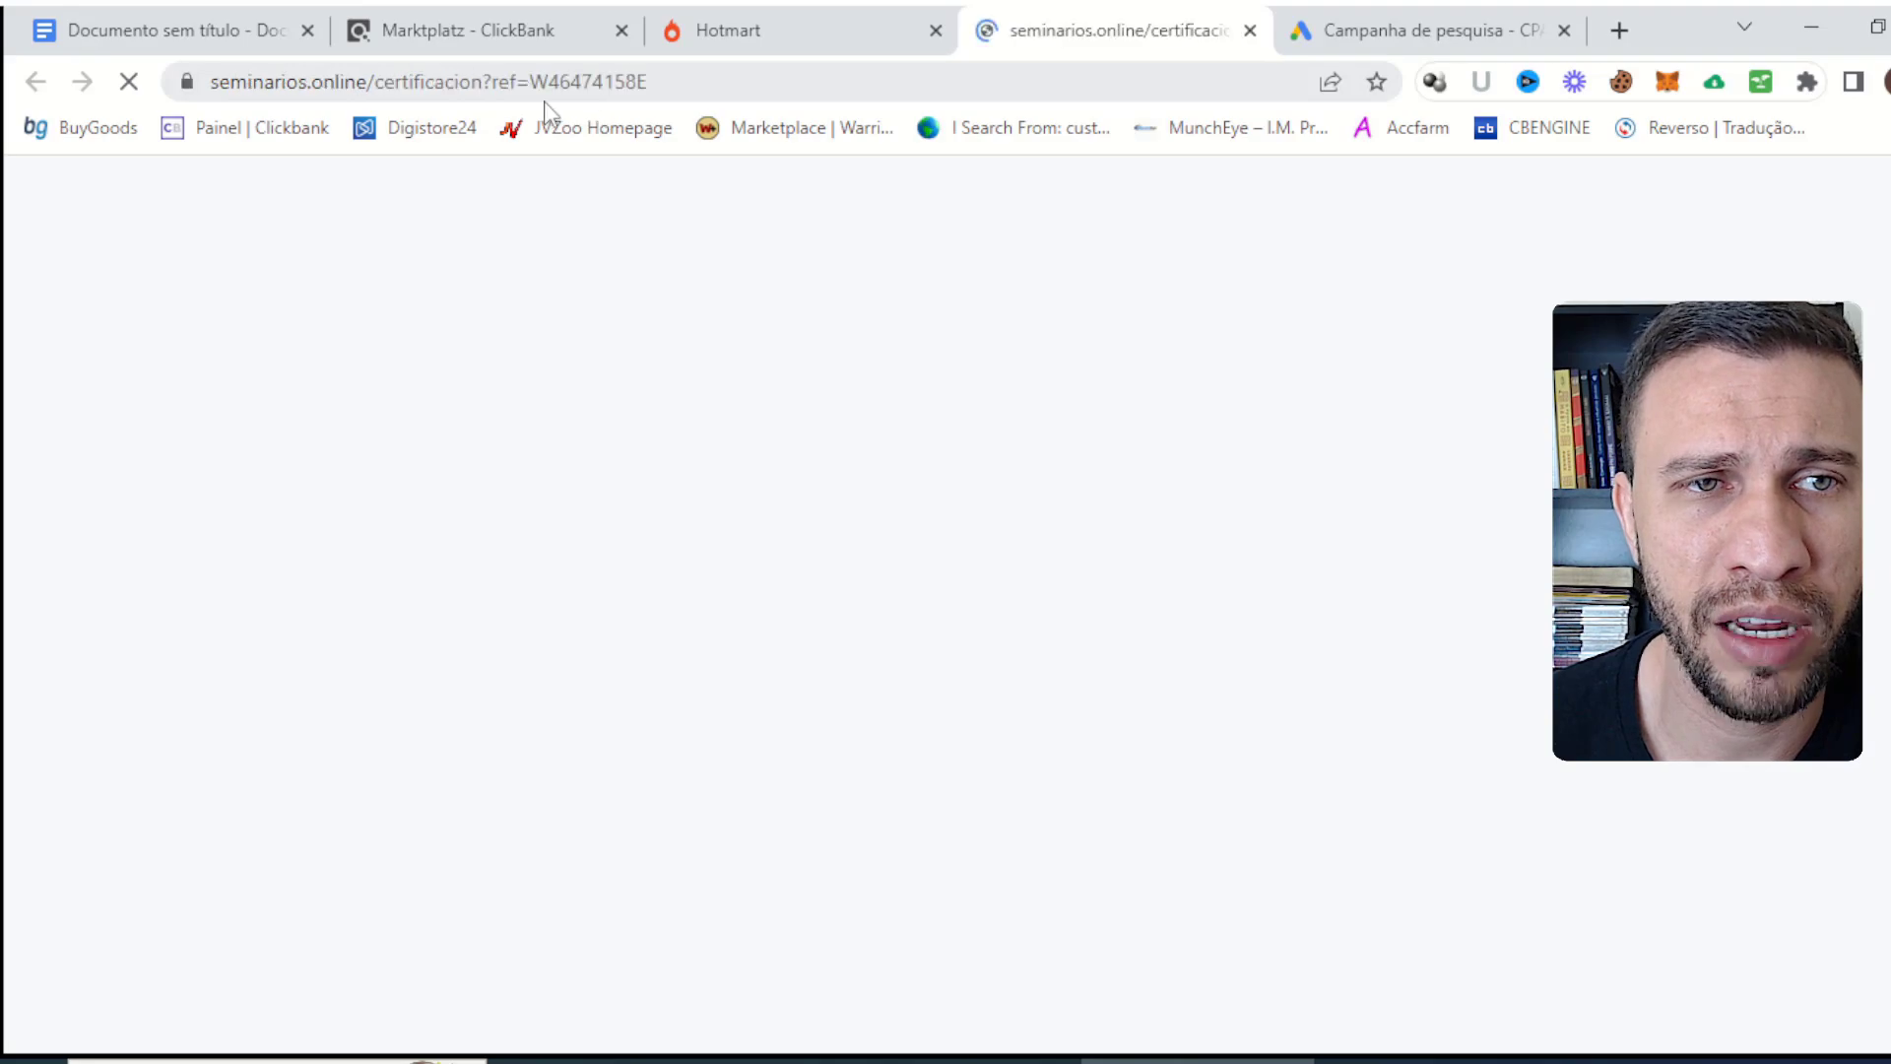
Look over the Seminarios.Online sales page and the other hotlinks offered for the product on Hotmart.
{"action": "scroll", "coordinate": [1231, 631], "scroll_direction": "up", "scroll_amount": 5}
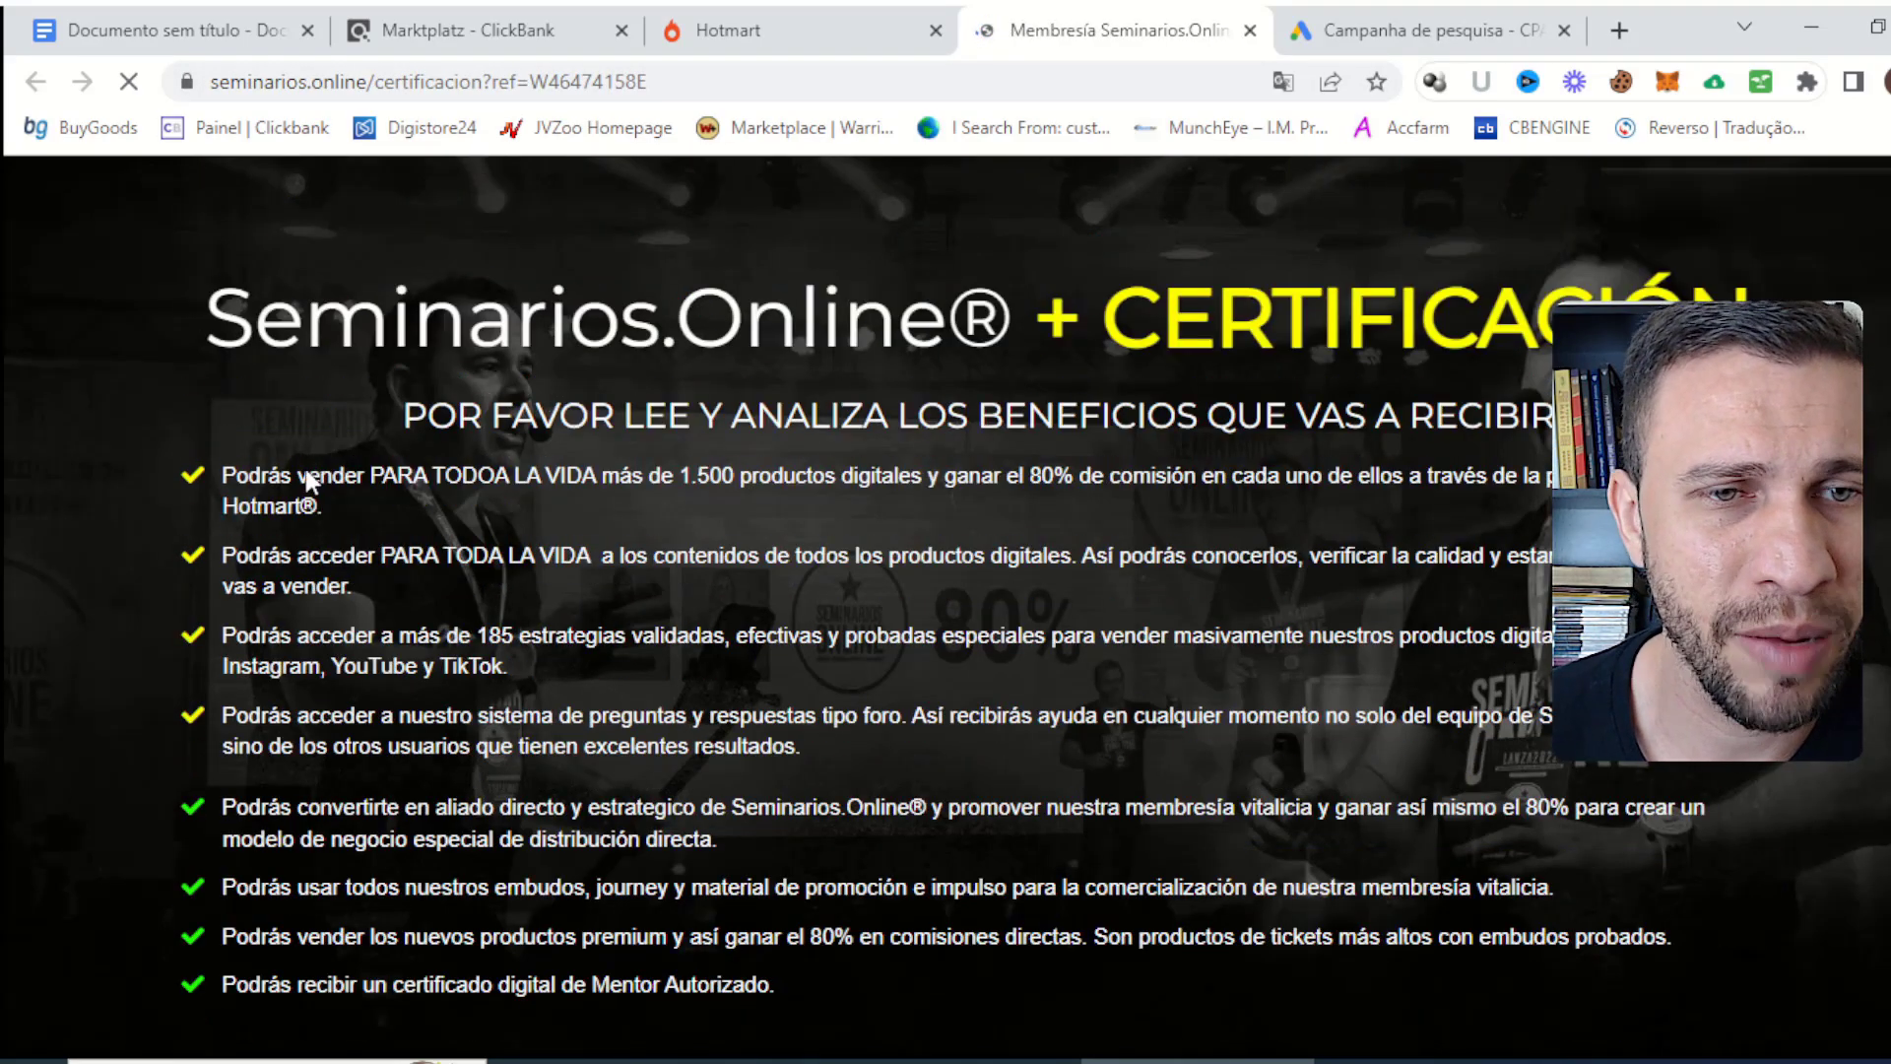
{"action": "scroll", "coordinate": [424, 295], "scroll_direction": "down", "scroll_amount": 5}
{"action": "scroll", "coordinate": [493, 197], "scroll_direction": "up", "scroll_amount": 5}
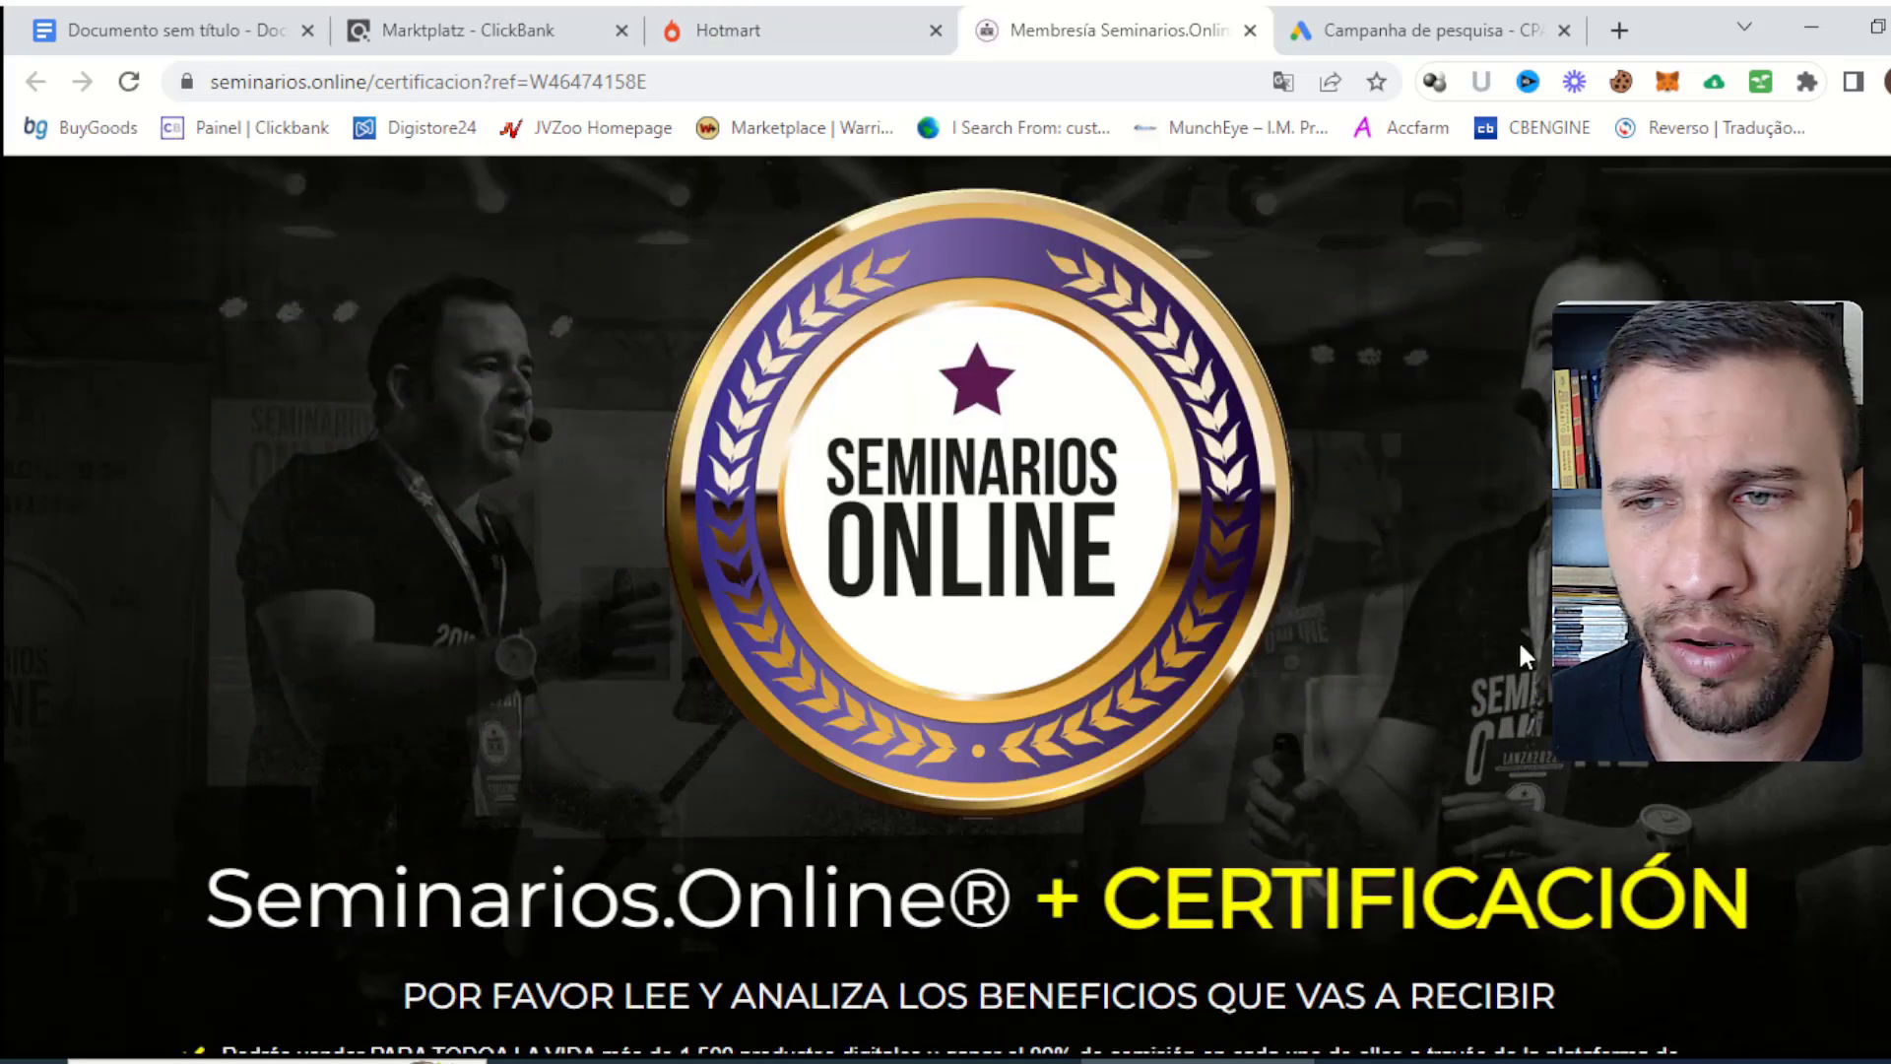
{"action": "scroll", "coordinate": [1517, 640], "scroll_direction": "down", "scroll_amount": 10}
{"action": "left_click", "coordinate": [739, 40]}
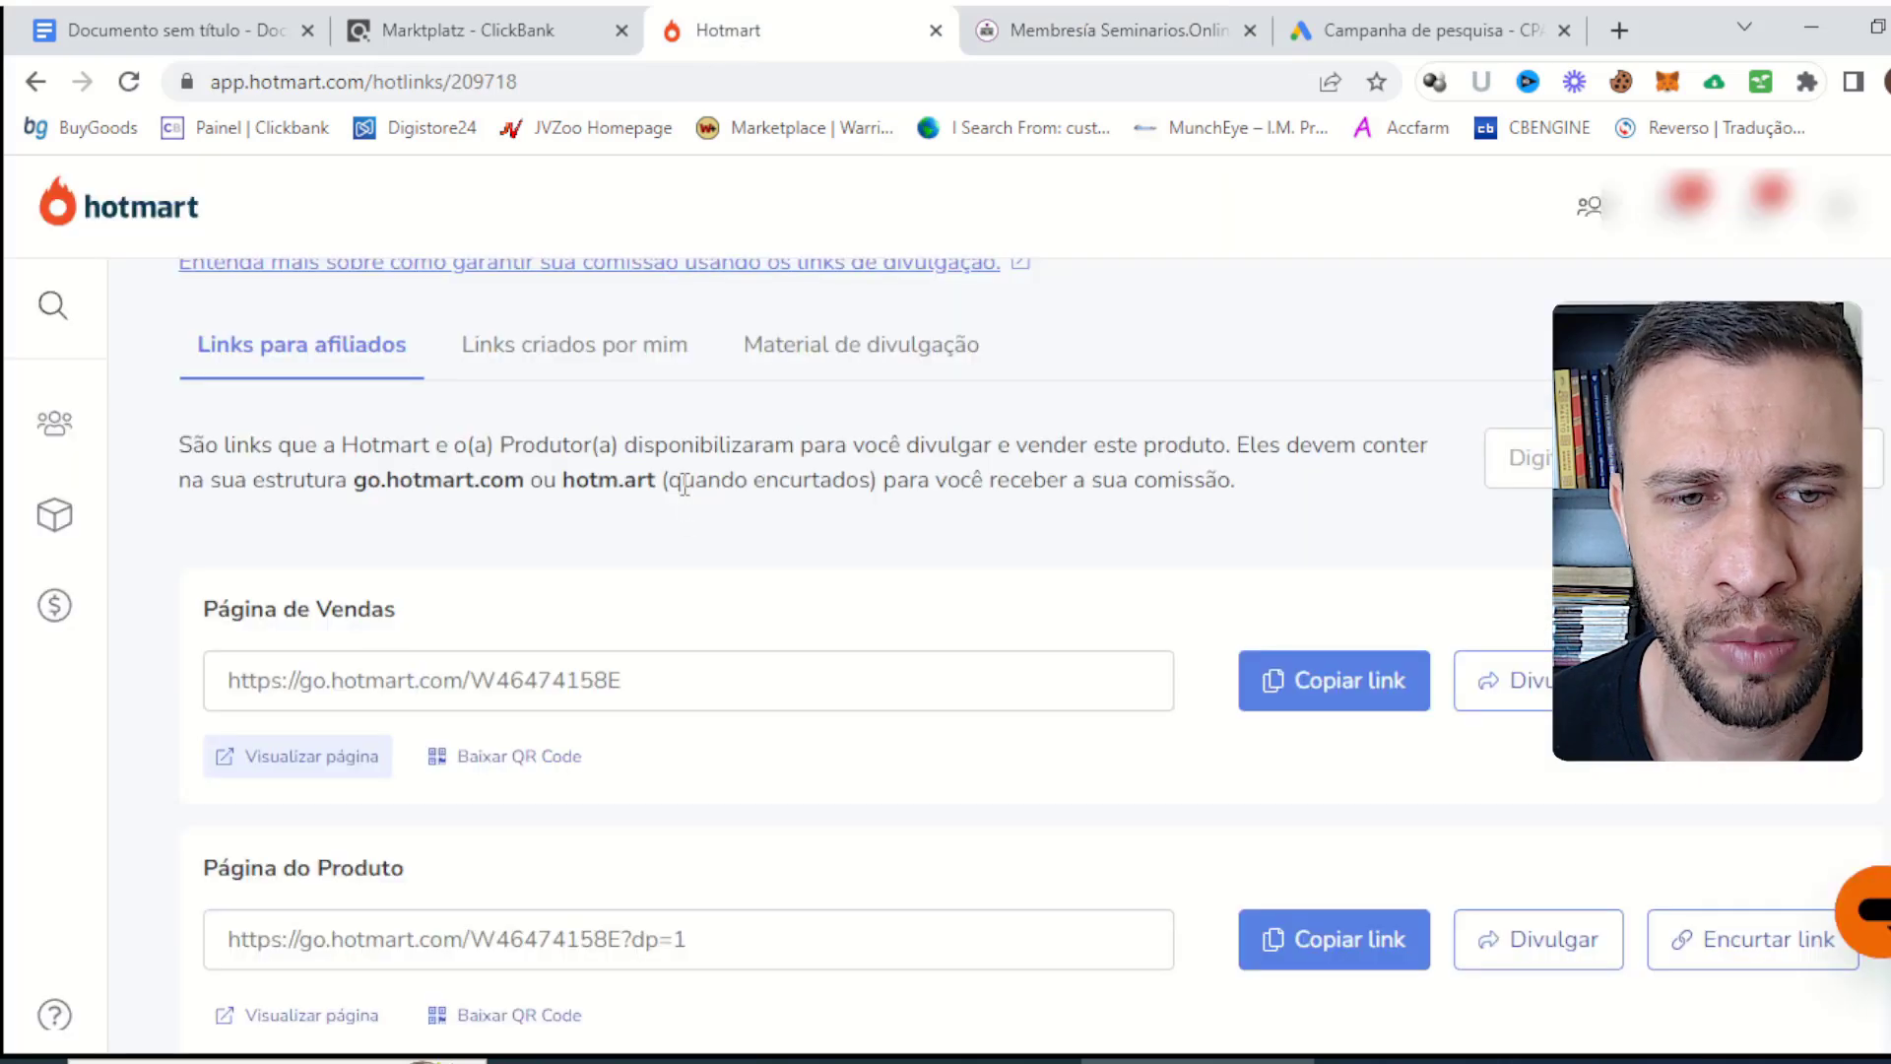
{"action": "scroll", "coordinate": [687, 498], "scroll_direction": "down", "scroll_amount": 6}
{"action": "left_click_drag", "start_coordinate": [510, 471], "coordinate": [578, 471]}
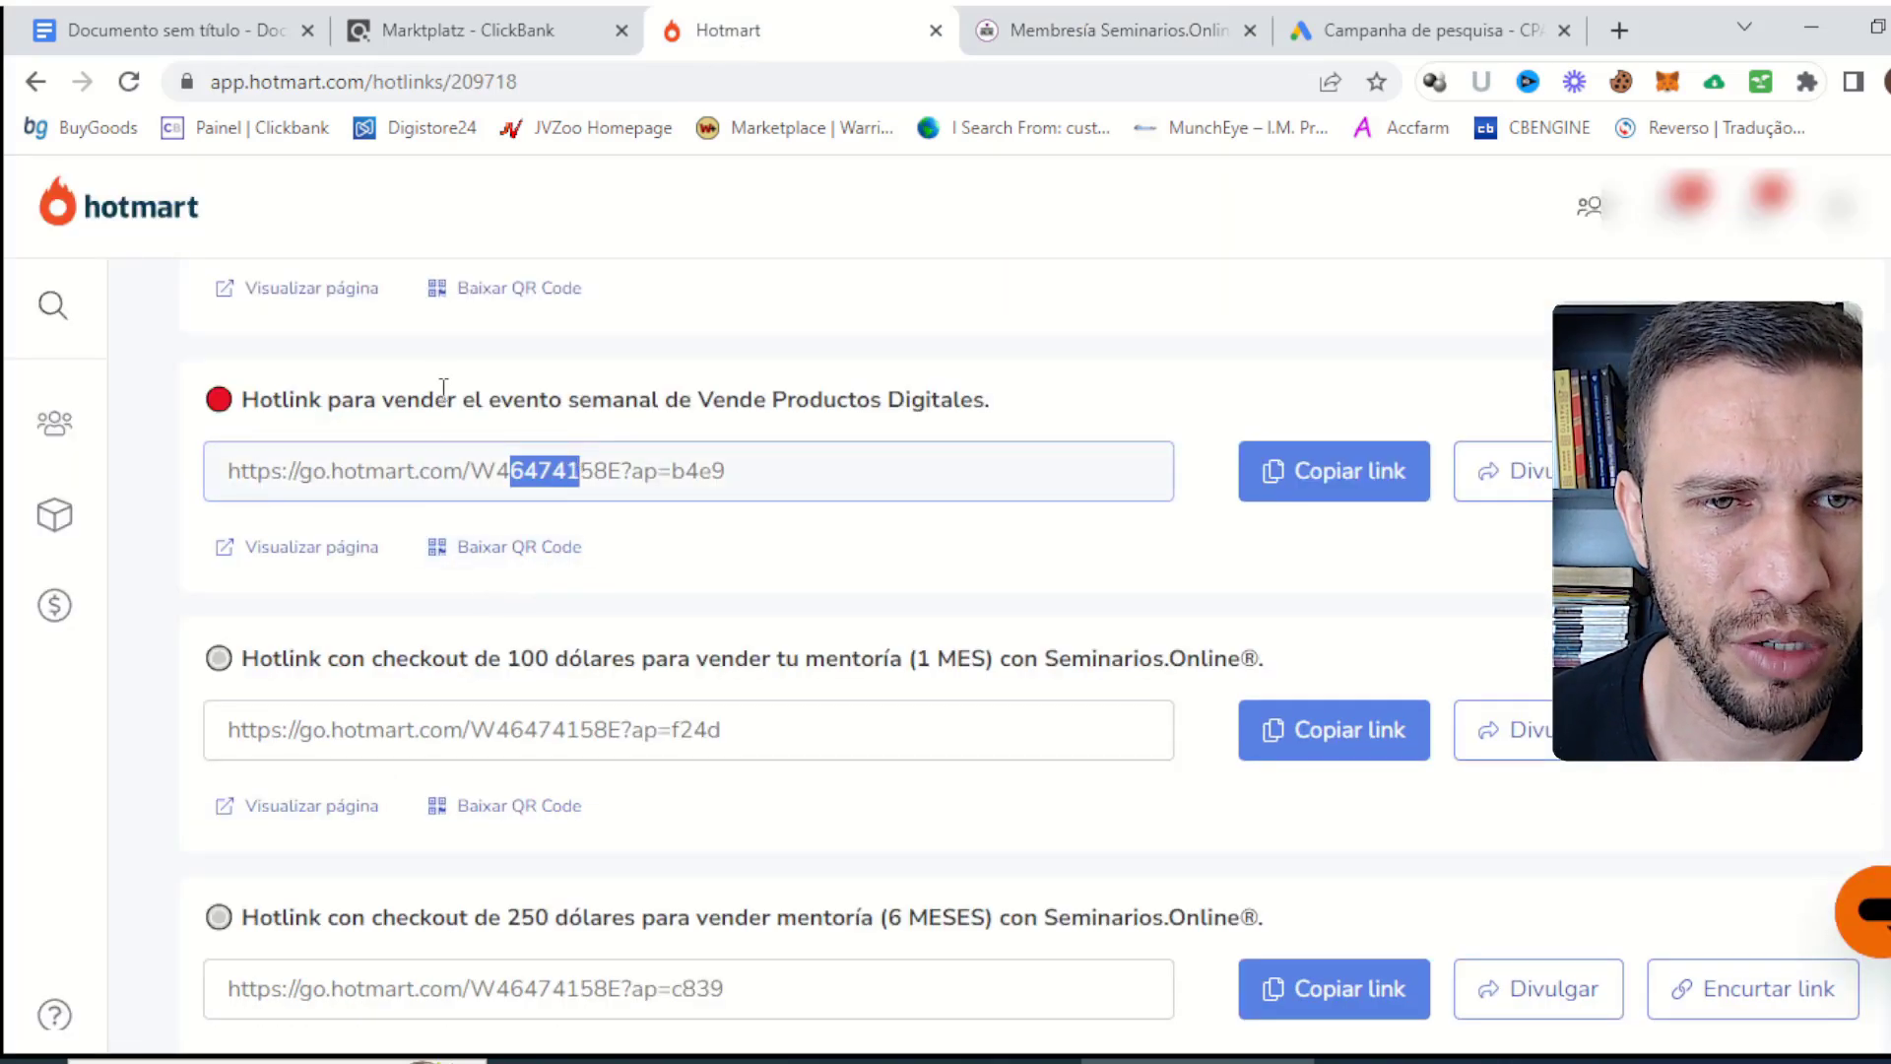
{"action": "scroll", "coordinate": [572, 479], "scroll_direction": "up", "scroll_amount": 8}
Return to the Seminarios.Online sales page and examine its listed benefits and purchase recommendations.
{"action": "left_click", "coordinate": [1113, 30]}
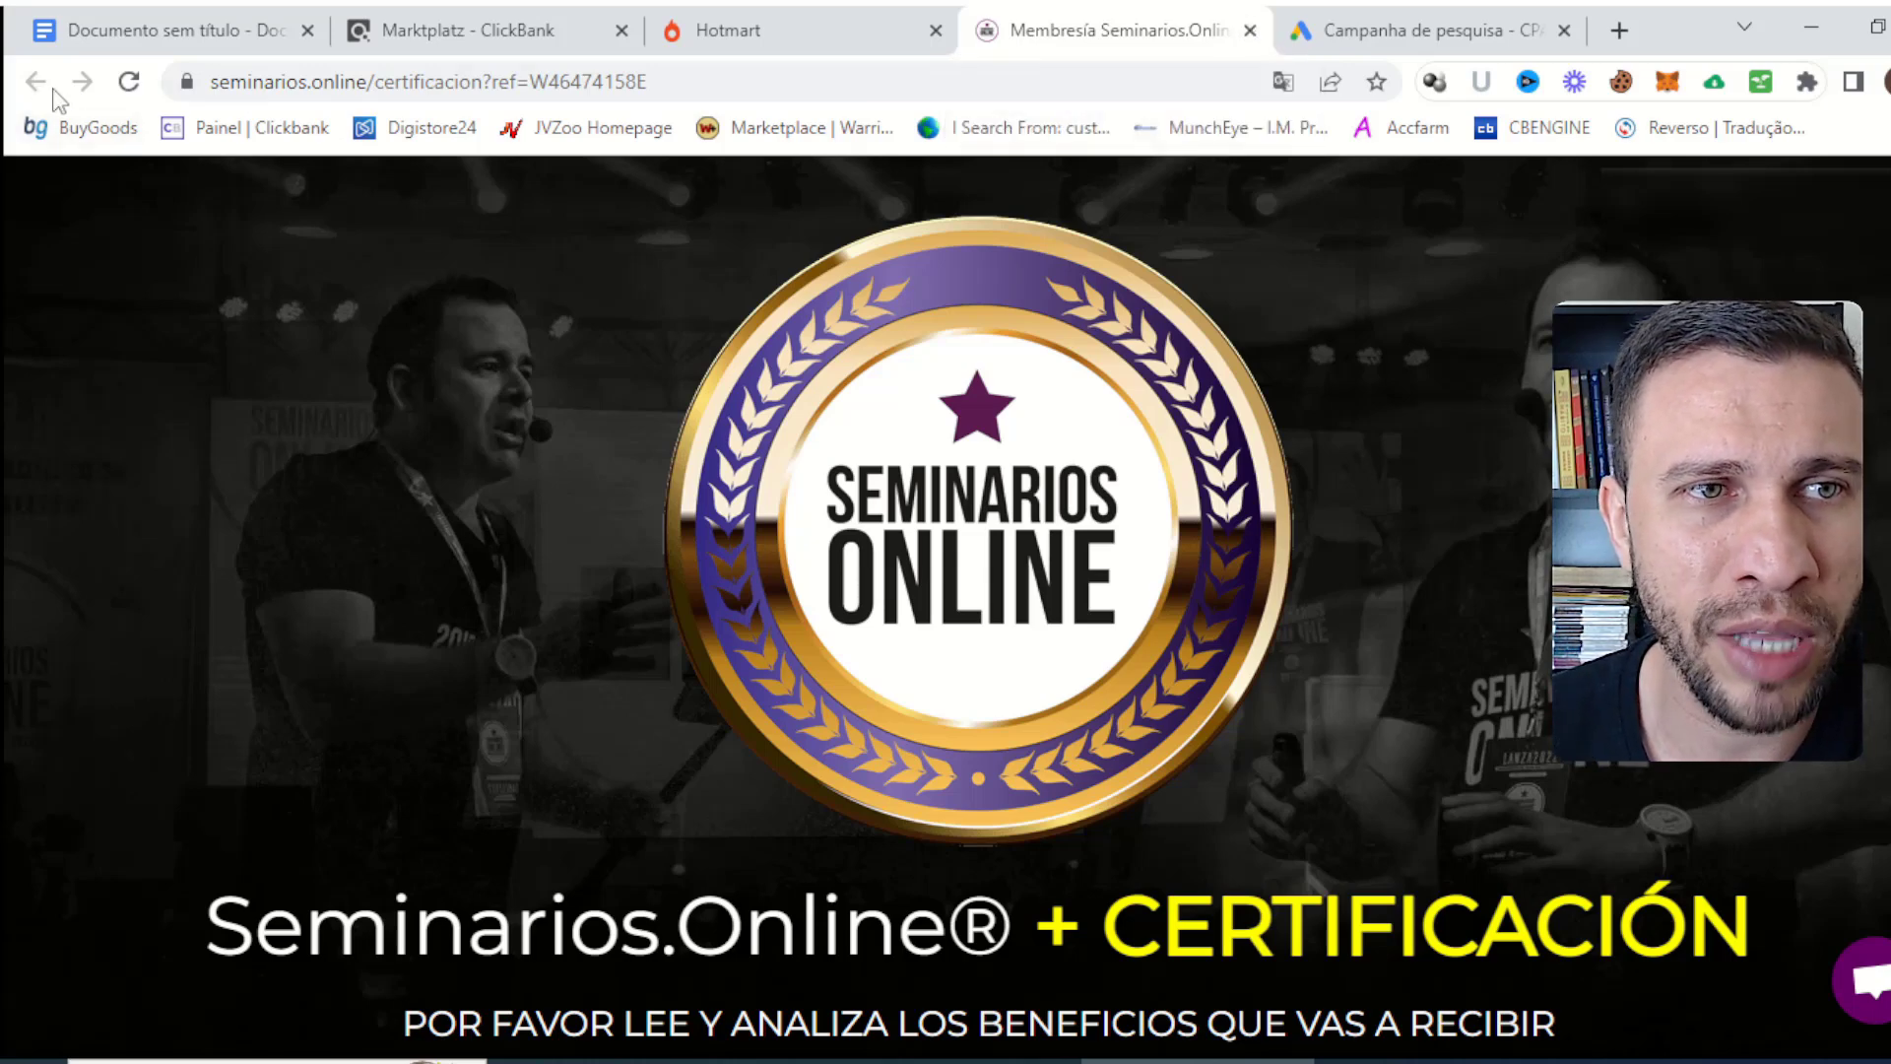
{"action": "scroll", "coordinate": [962, 676], "scroll_direction": "down", "scroll_amount": 10}
{"action": "scroll", "coordinate": [955, 685], "scroll_direction": "up", "scroll_amount": 3}
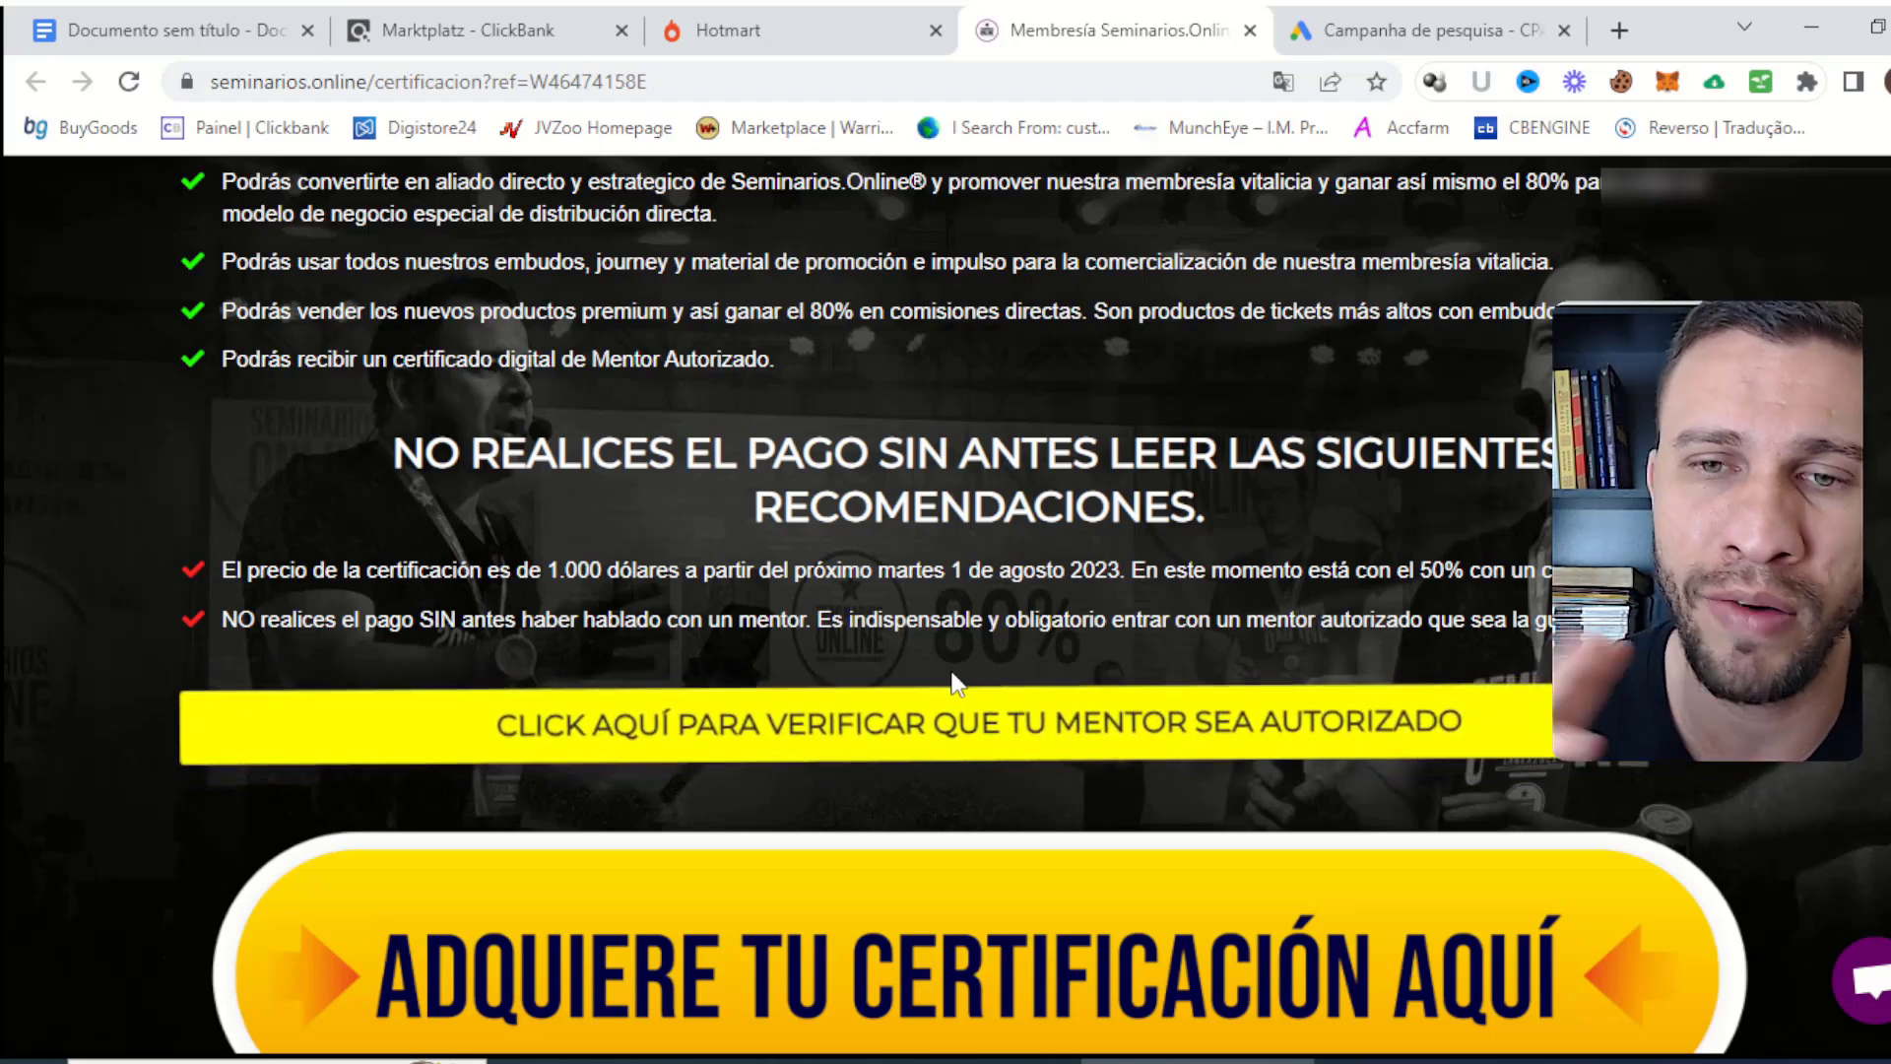
{"action": "scroll", "coordinate": [952, 679], "scroll_direction": "up", "scroll_amount": 7}
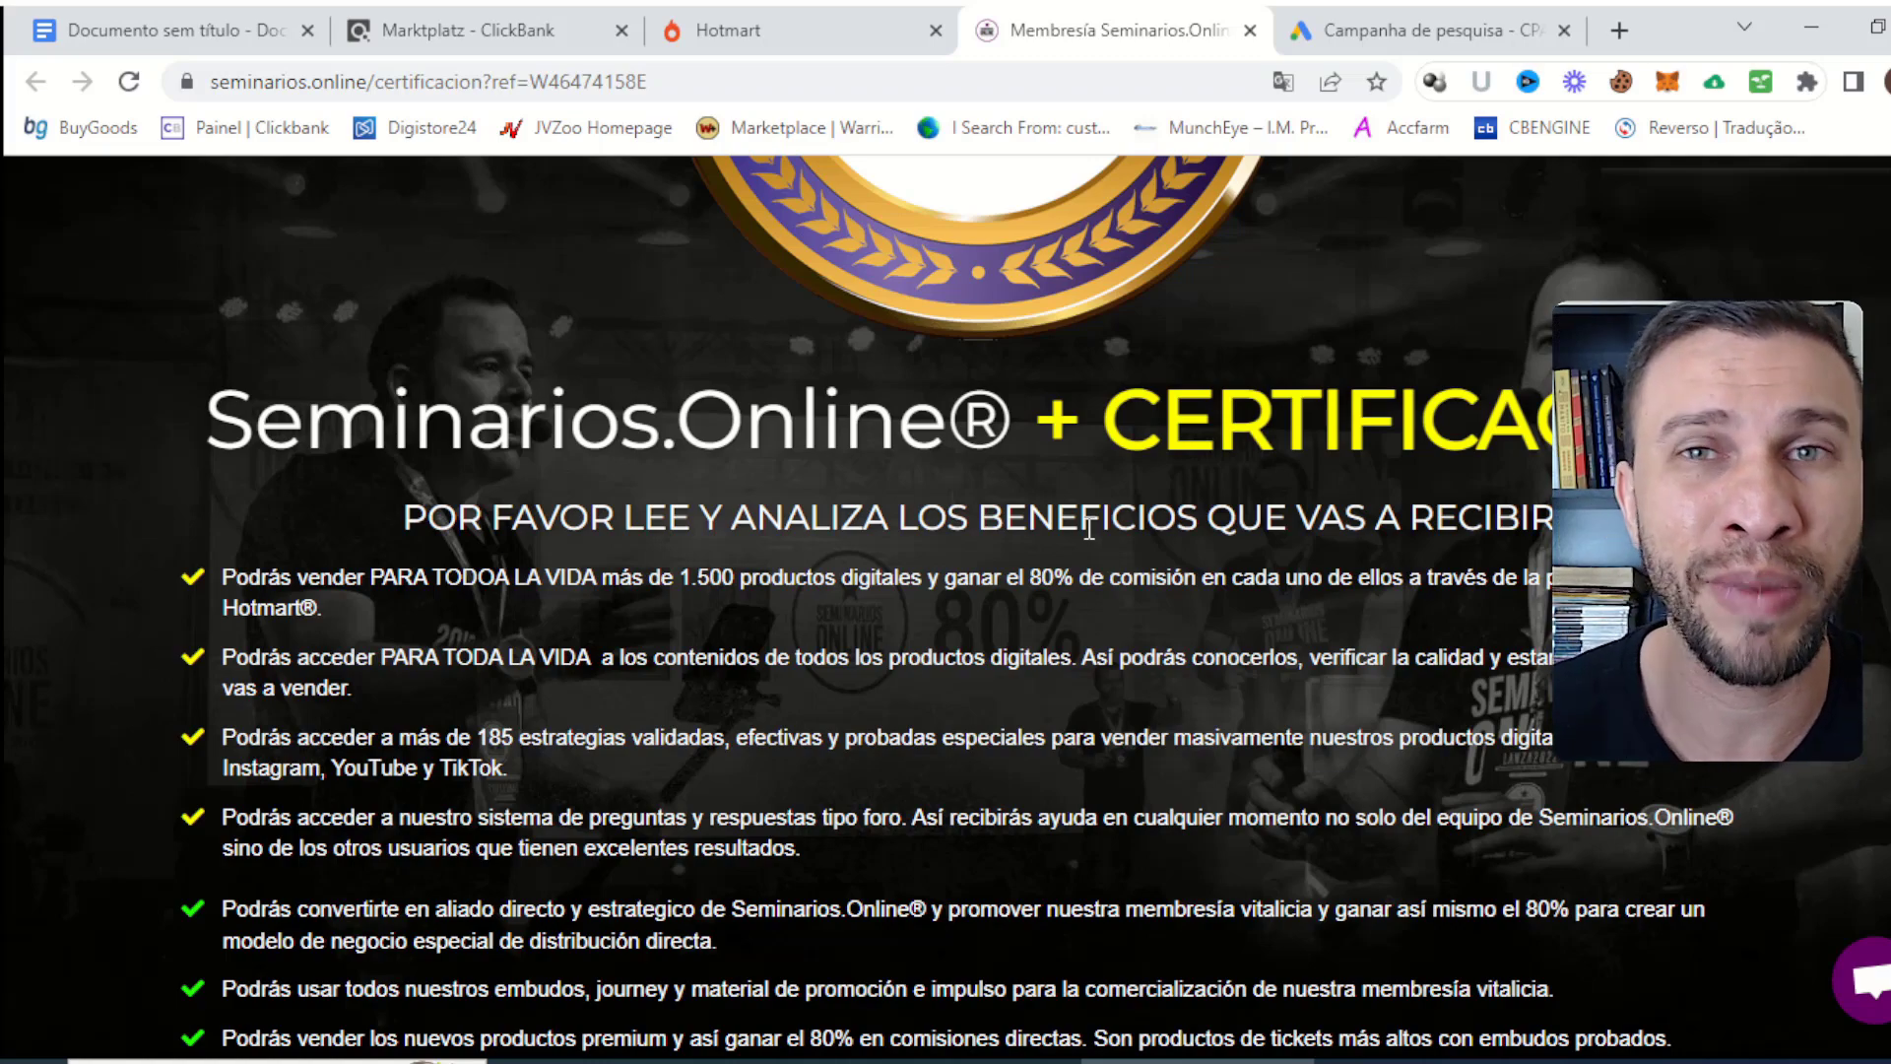
{"action": "scroll", "coordinate": [1090, 529], "scroll_direction": "down", "scroll_amount": 5}
{"action": "scroll", "coordinate": [737, 447], "scroll_direction": "up", "scroll_amount": 1}
{"action": "left_click_drag", "start_coordinate": [423, 325], "coordinate": [507, 331]}
{"action": "left_click_drag", "start_coordinate": [402, 380], "coordinate": [483, 473]}
{"action": "scroll", "coordinate": [1006, 432], "scroll_direction": "up", "scroll_amount": 3}
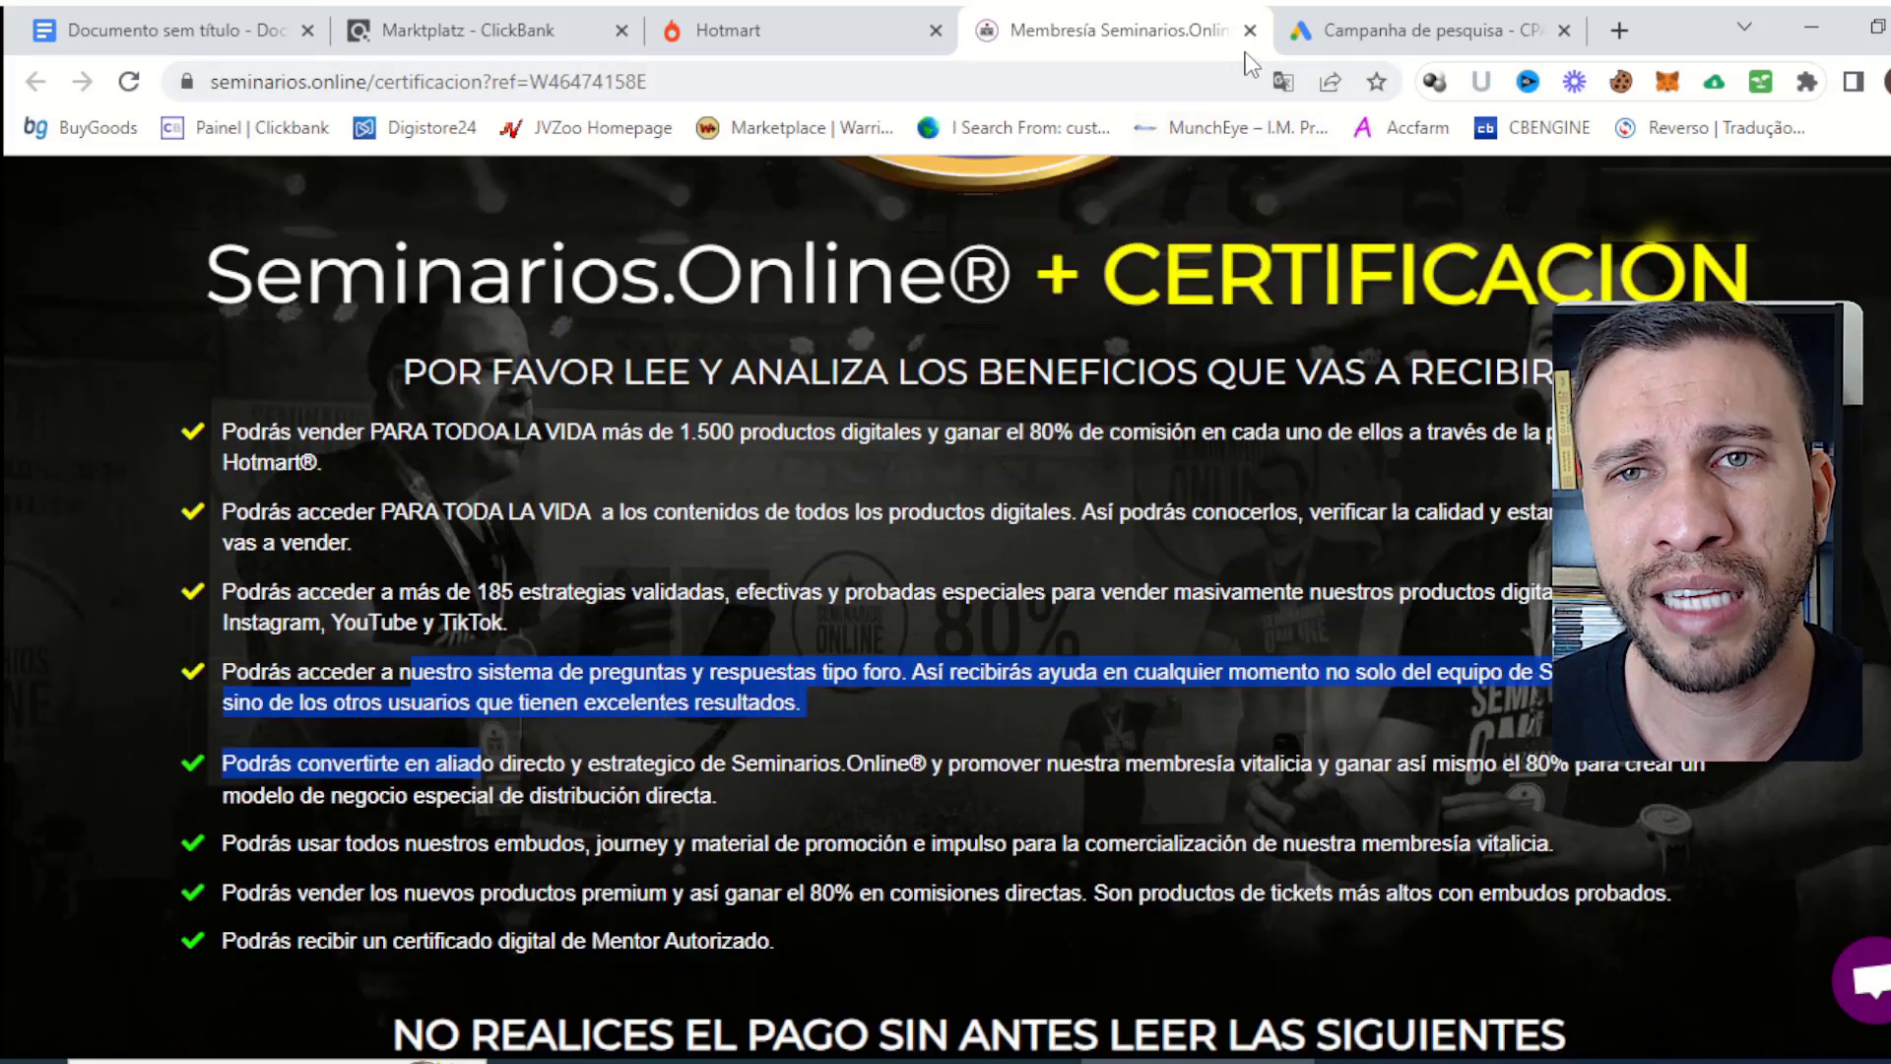
Compare the affiliate reference in the sales page's address with the code in the Página de Vendas hotlink on Hotmart.
{"action": "left_click", "coordinate": [749, 77]}
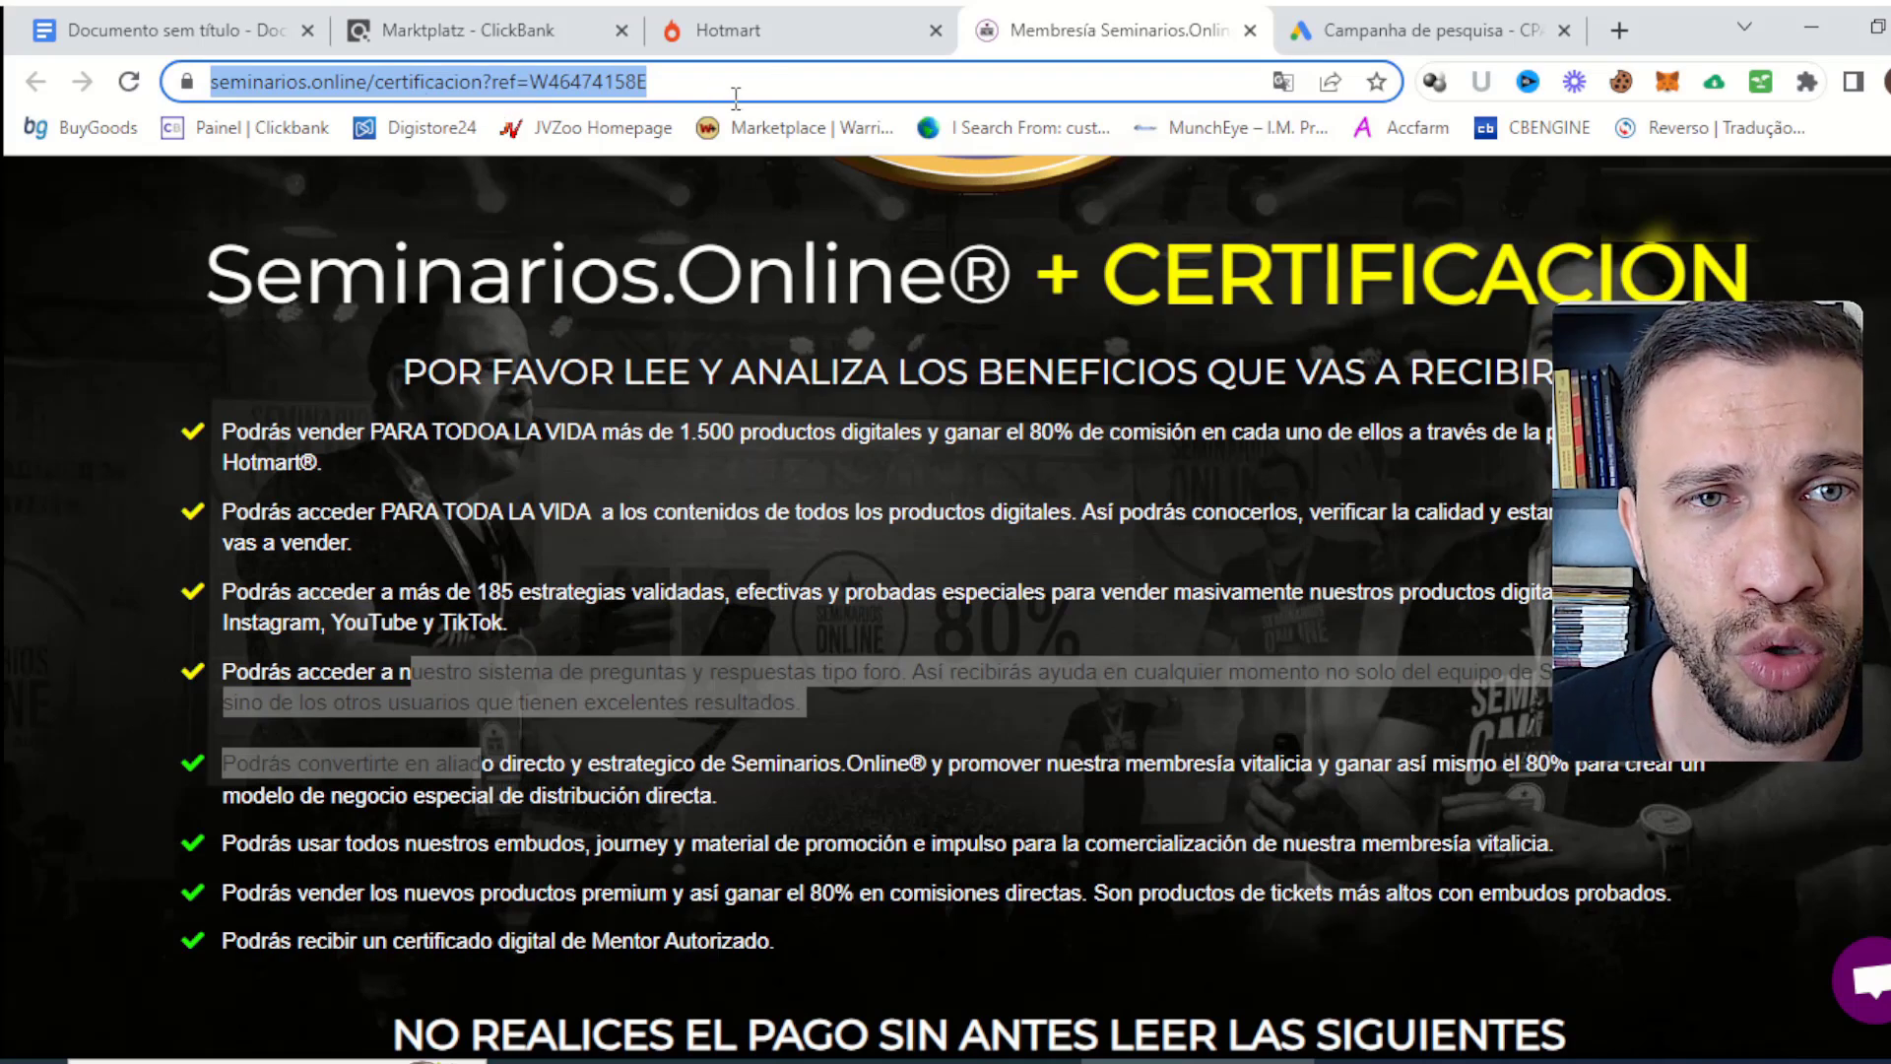
{"action": "key", "text": "End"}
{"action": "left_click_drag", "start_coordinate": [644, 81], "coordinate": [796, 73]}
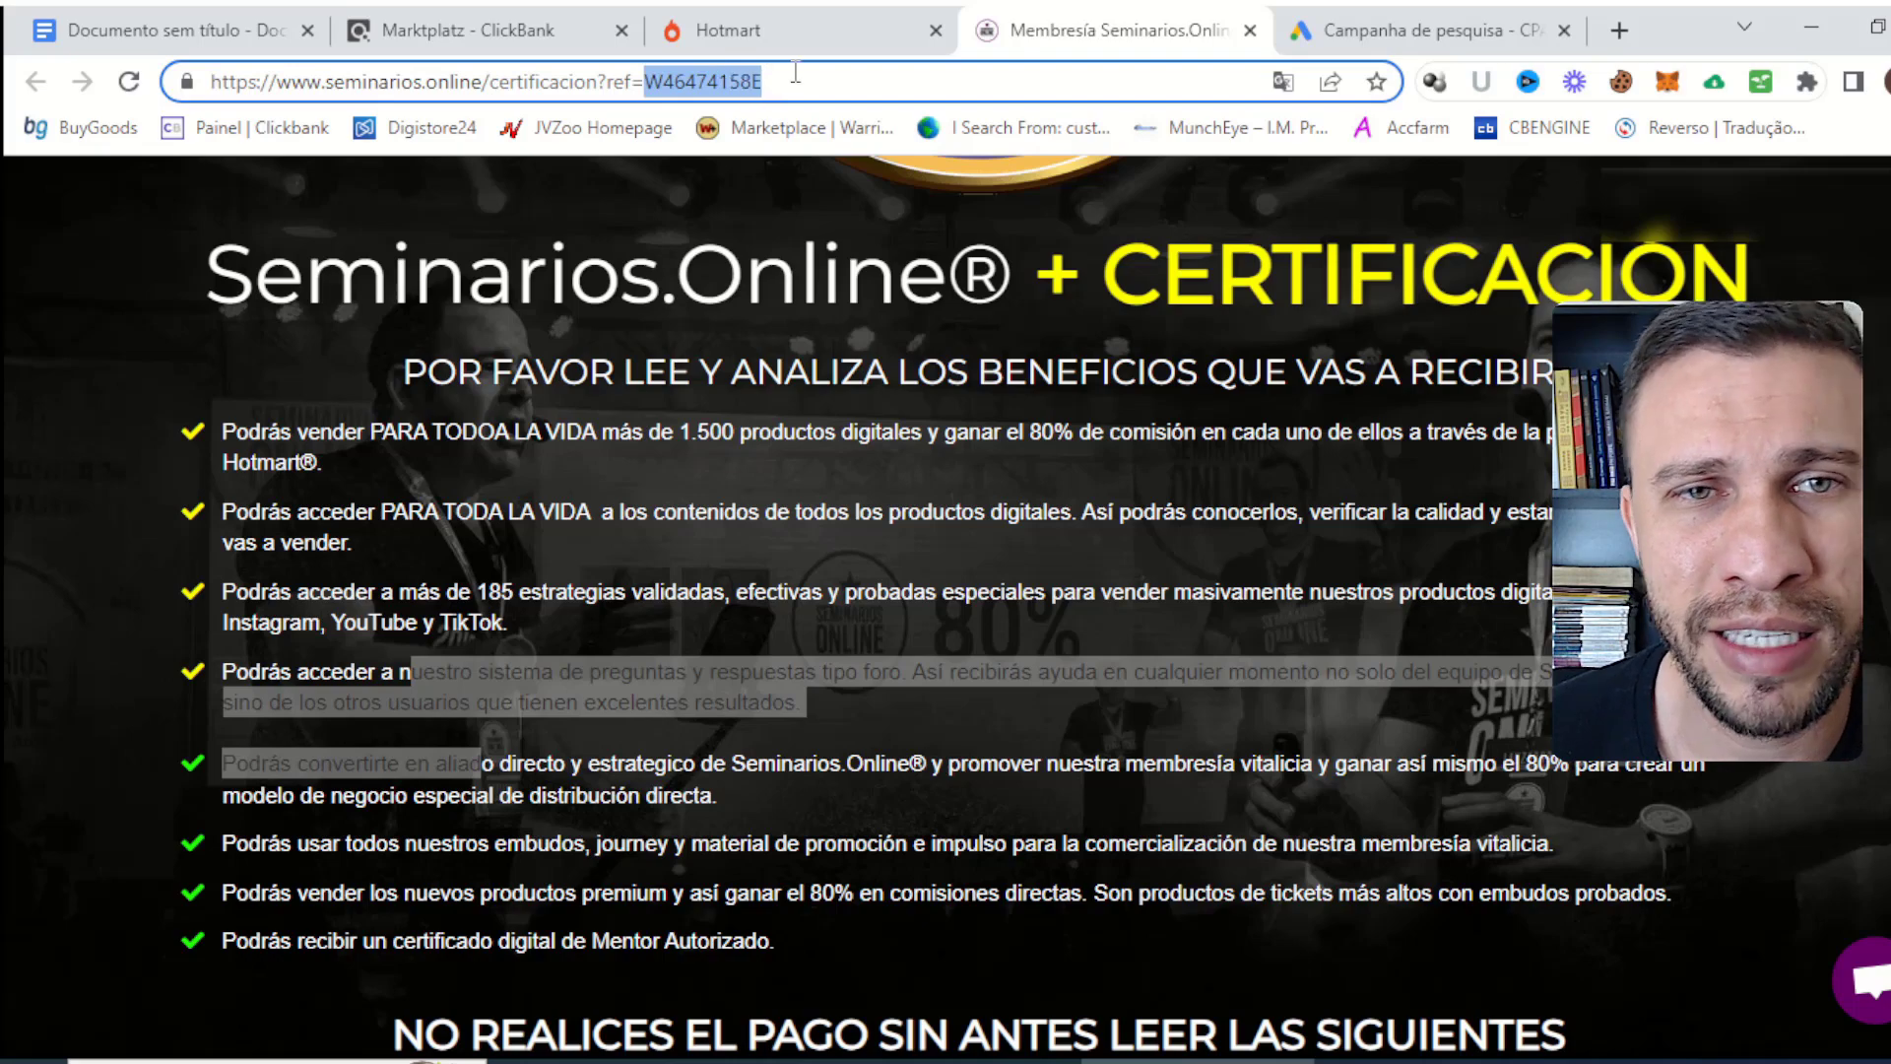
{"action": "left_click", "coordinate": [850, 28]}
{"action": "scroll", "coordinate": [493, 904], "scroll_direction": "down", "scroll_amount": 1}
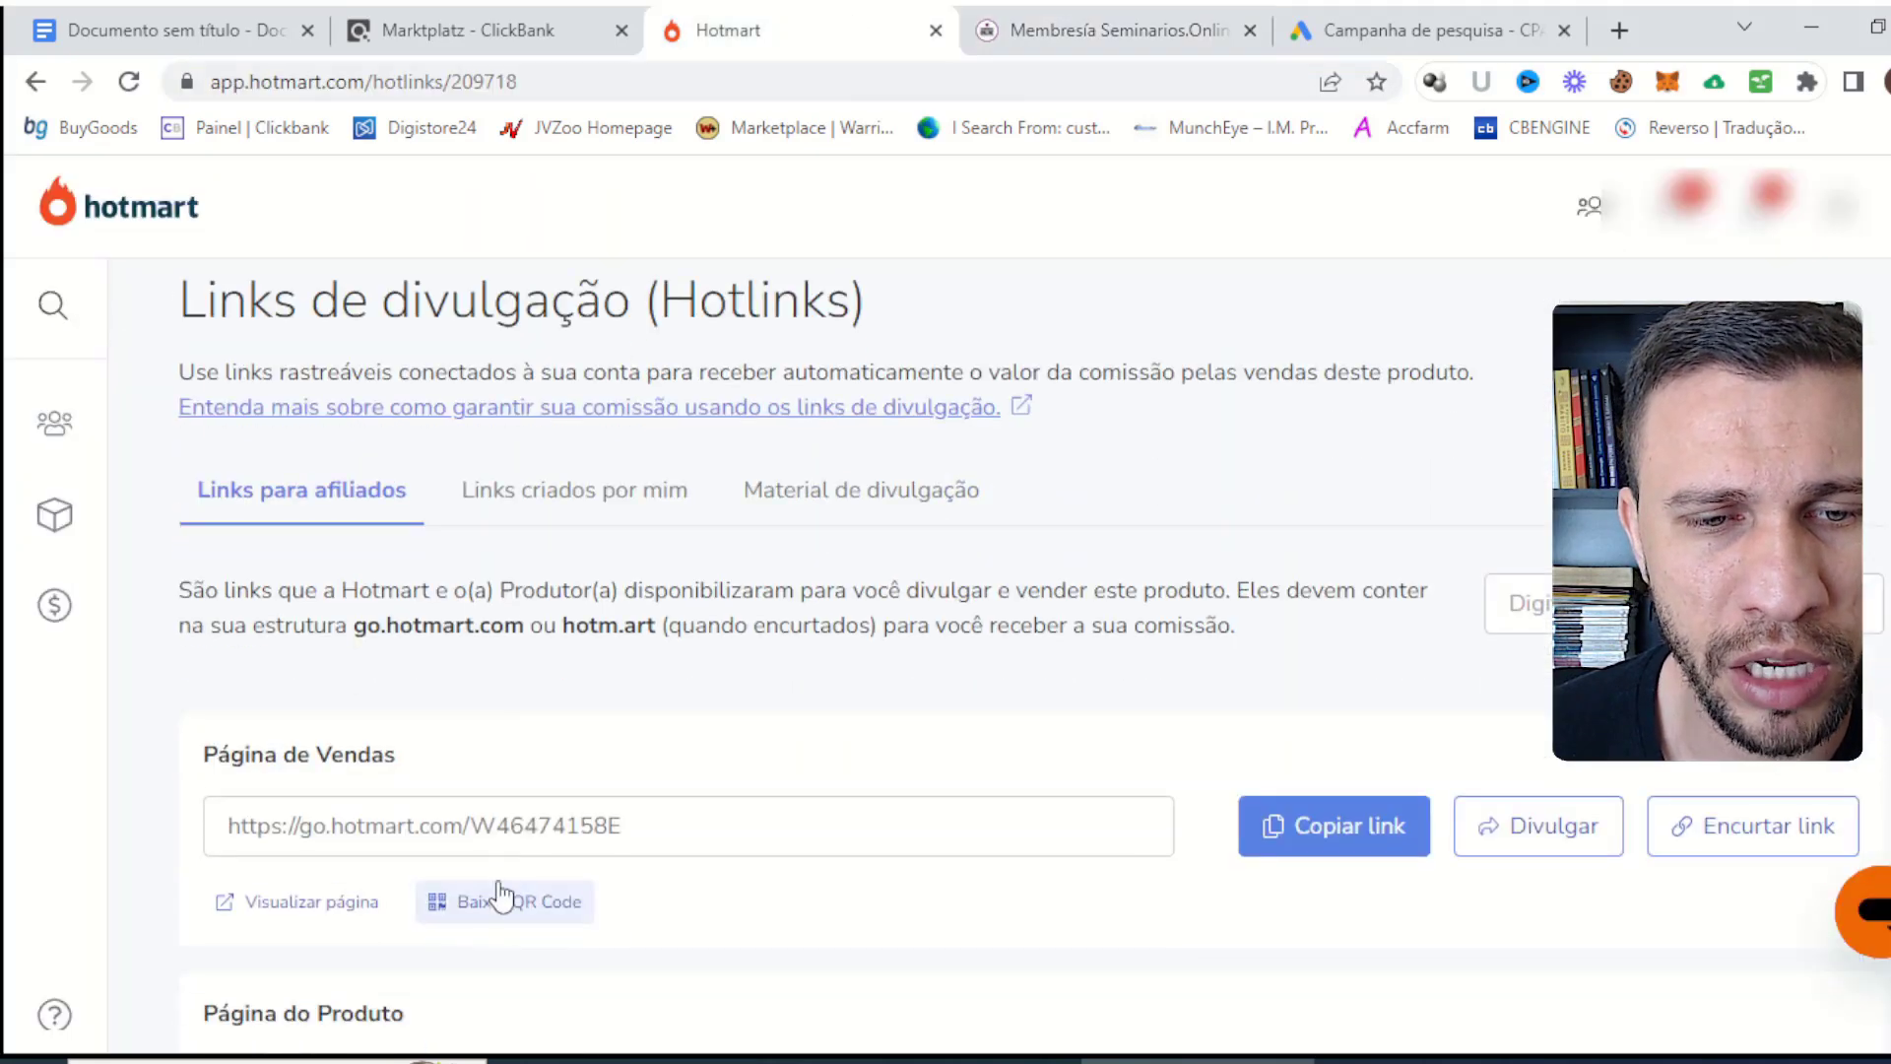
{"action": "left_click_drag", "start_coordinate": [473, 826], "coordinate": [632, 823]}
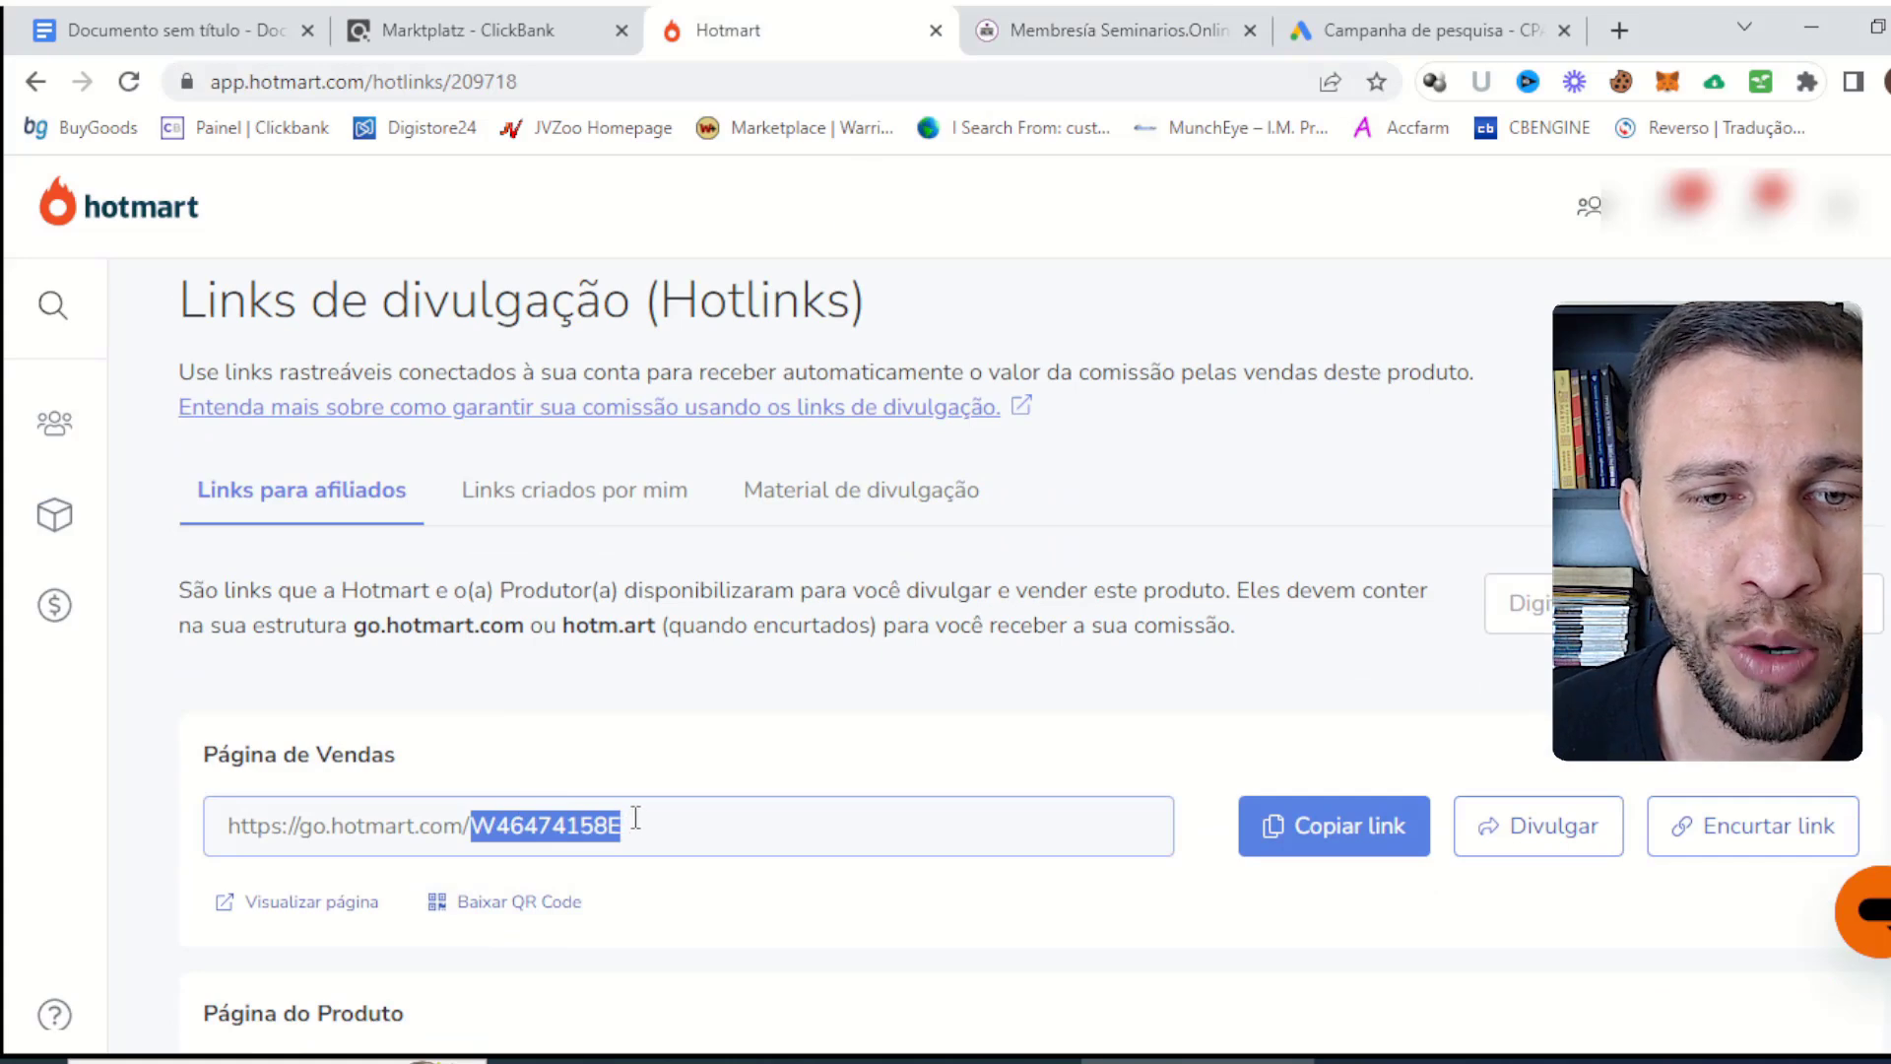
{"action": "left_click", "coordinate": [1054, 39]}
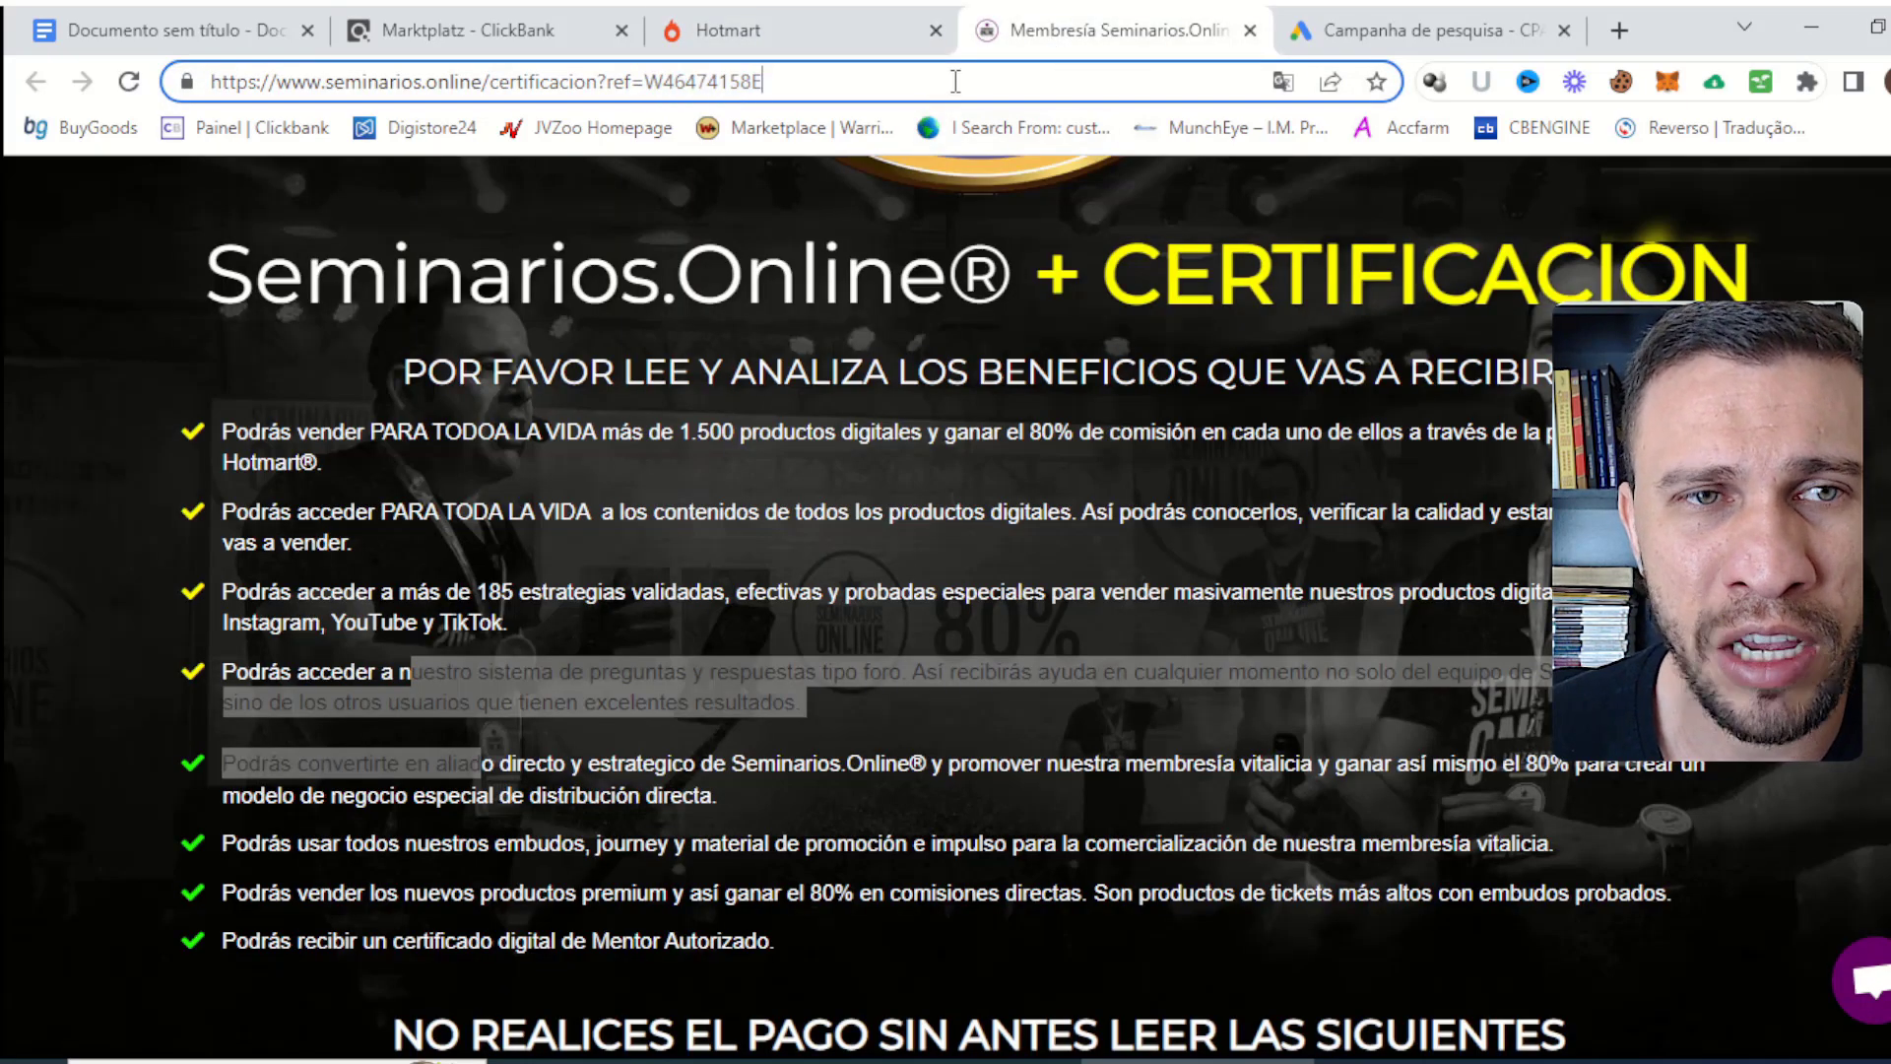
Copy the sales page's full address with its affiliate reference and enter it as the ad's final URL in Google Ads.
{"action": "left_click", "coordinate": [955, 81]}
{"action": "key", "text": "ctrl+c"}
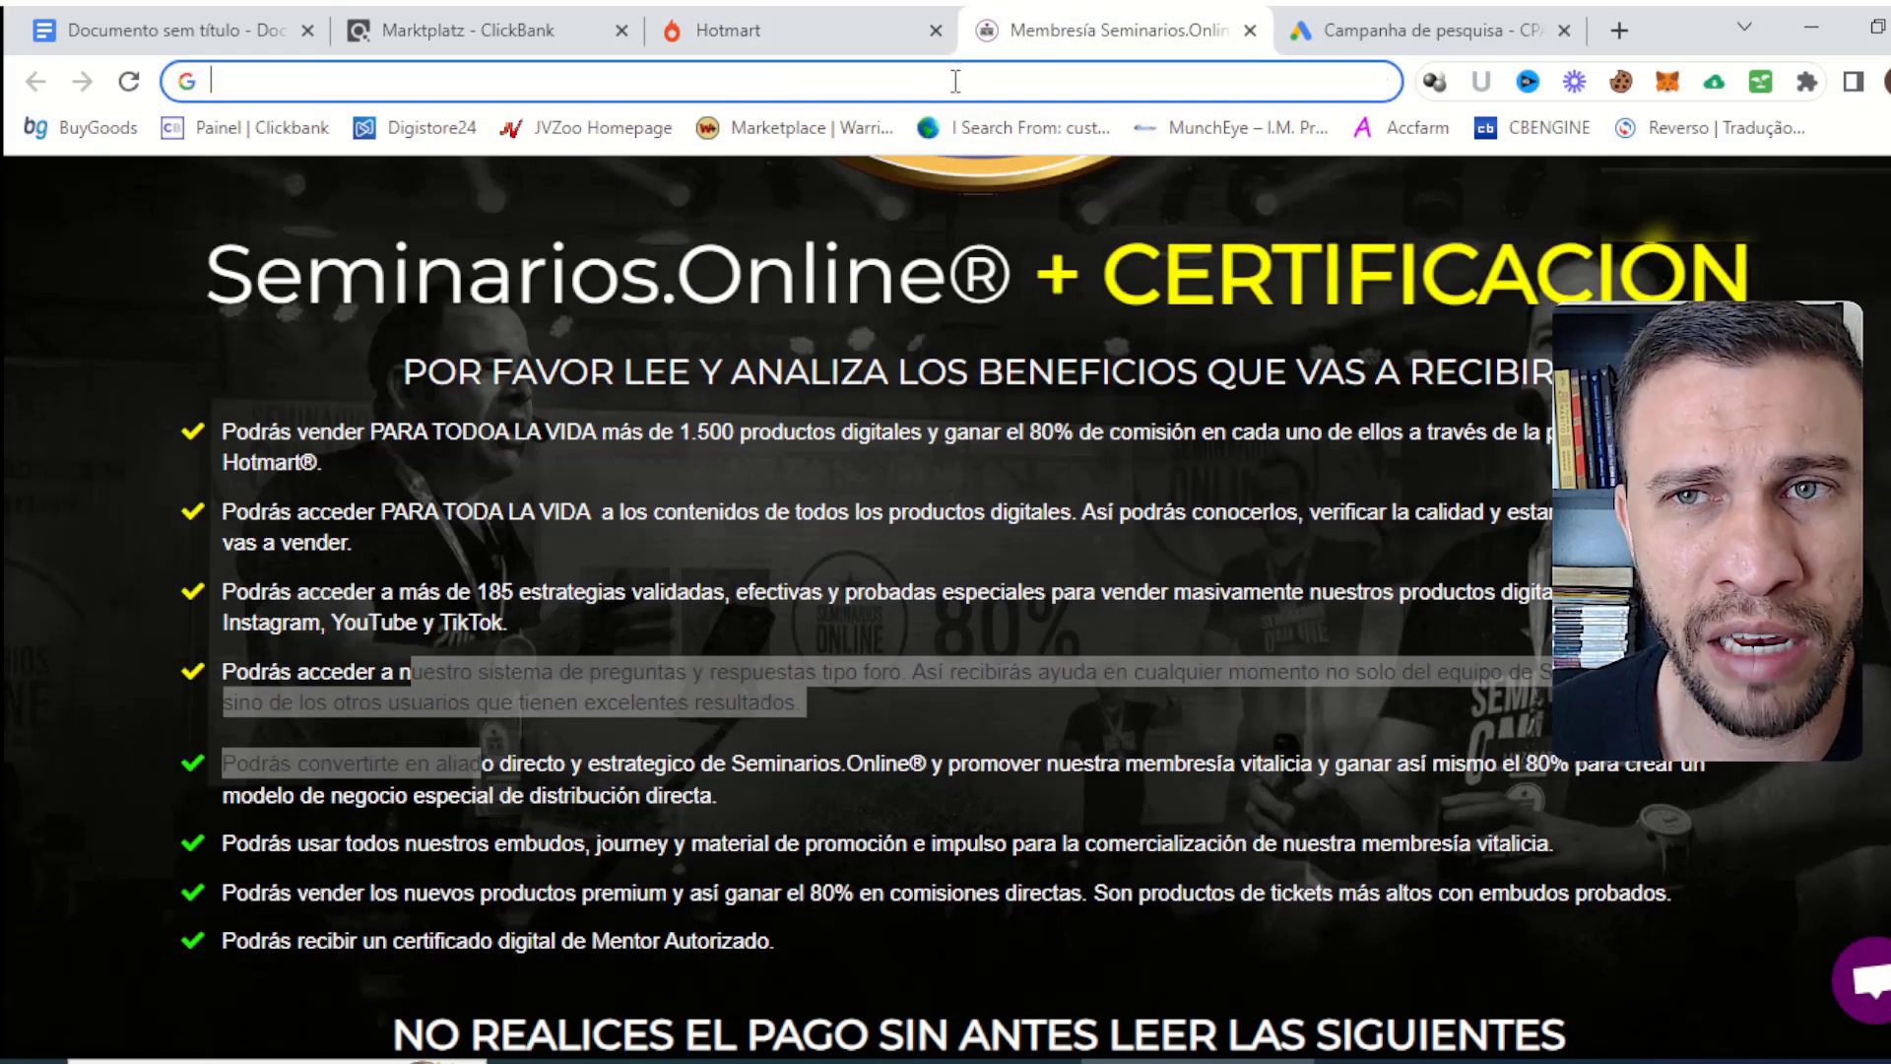
{"action": "key", "text": "ctrl+Tab"}
{"action": "left_click", "coordinate": [450, 674]}
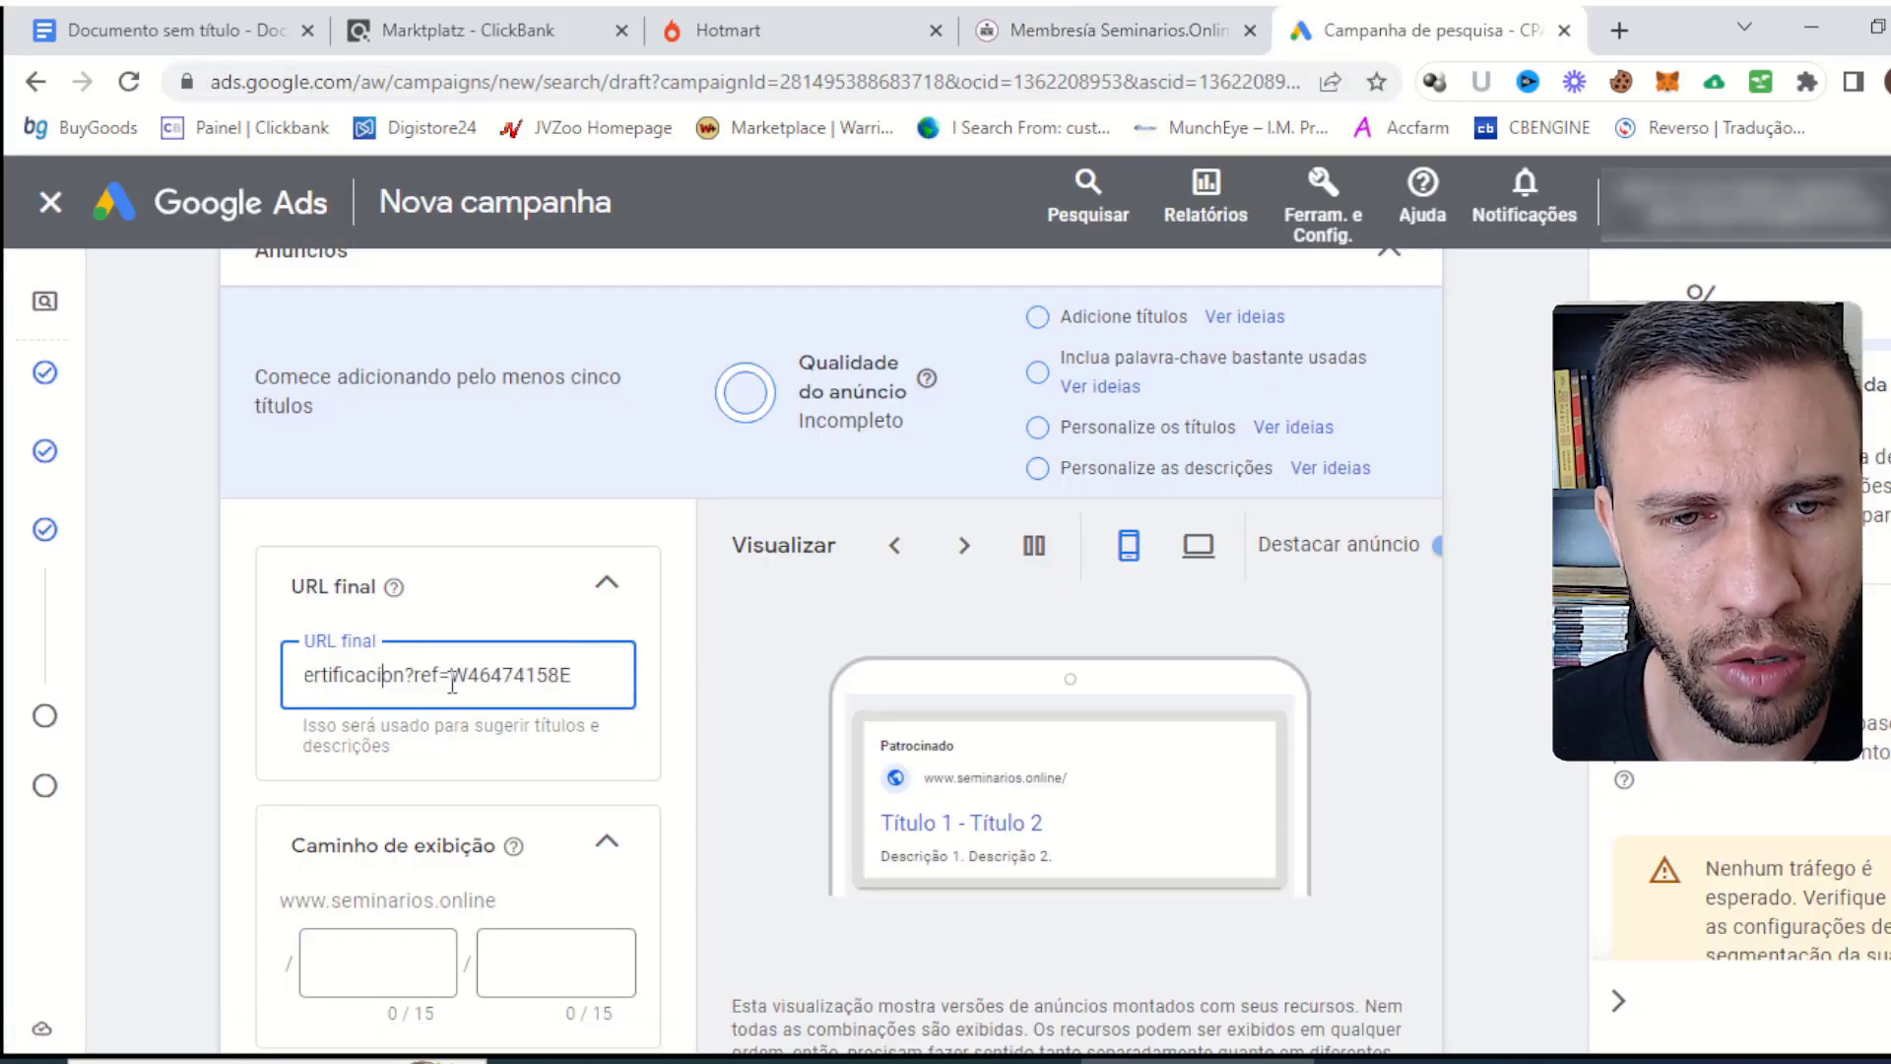
Check the affiliate reference and the domain within the ad's final URL.
{"action": "left_click_drag", "start_coordinate": [414, 675], "coordinate": [571, 680]}
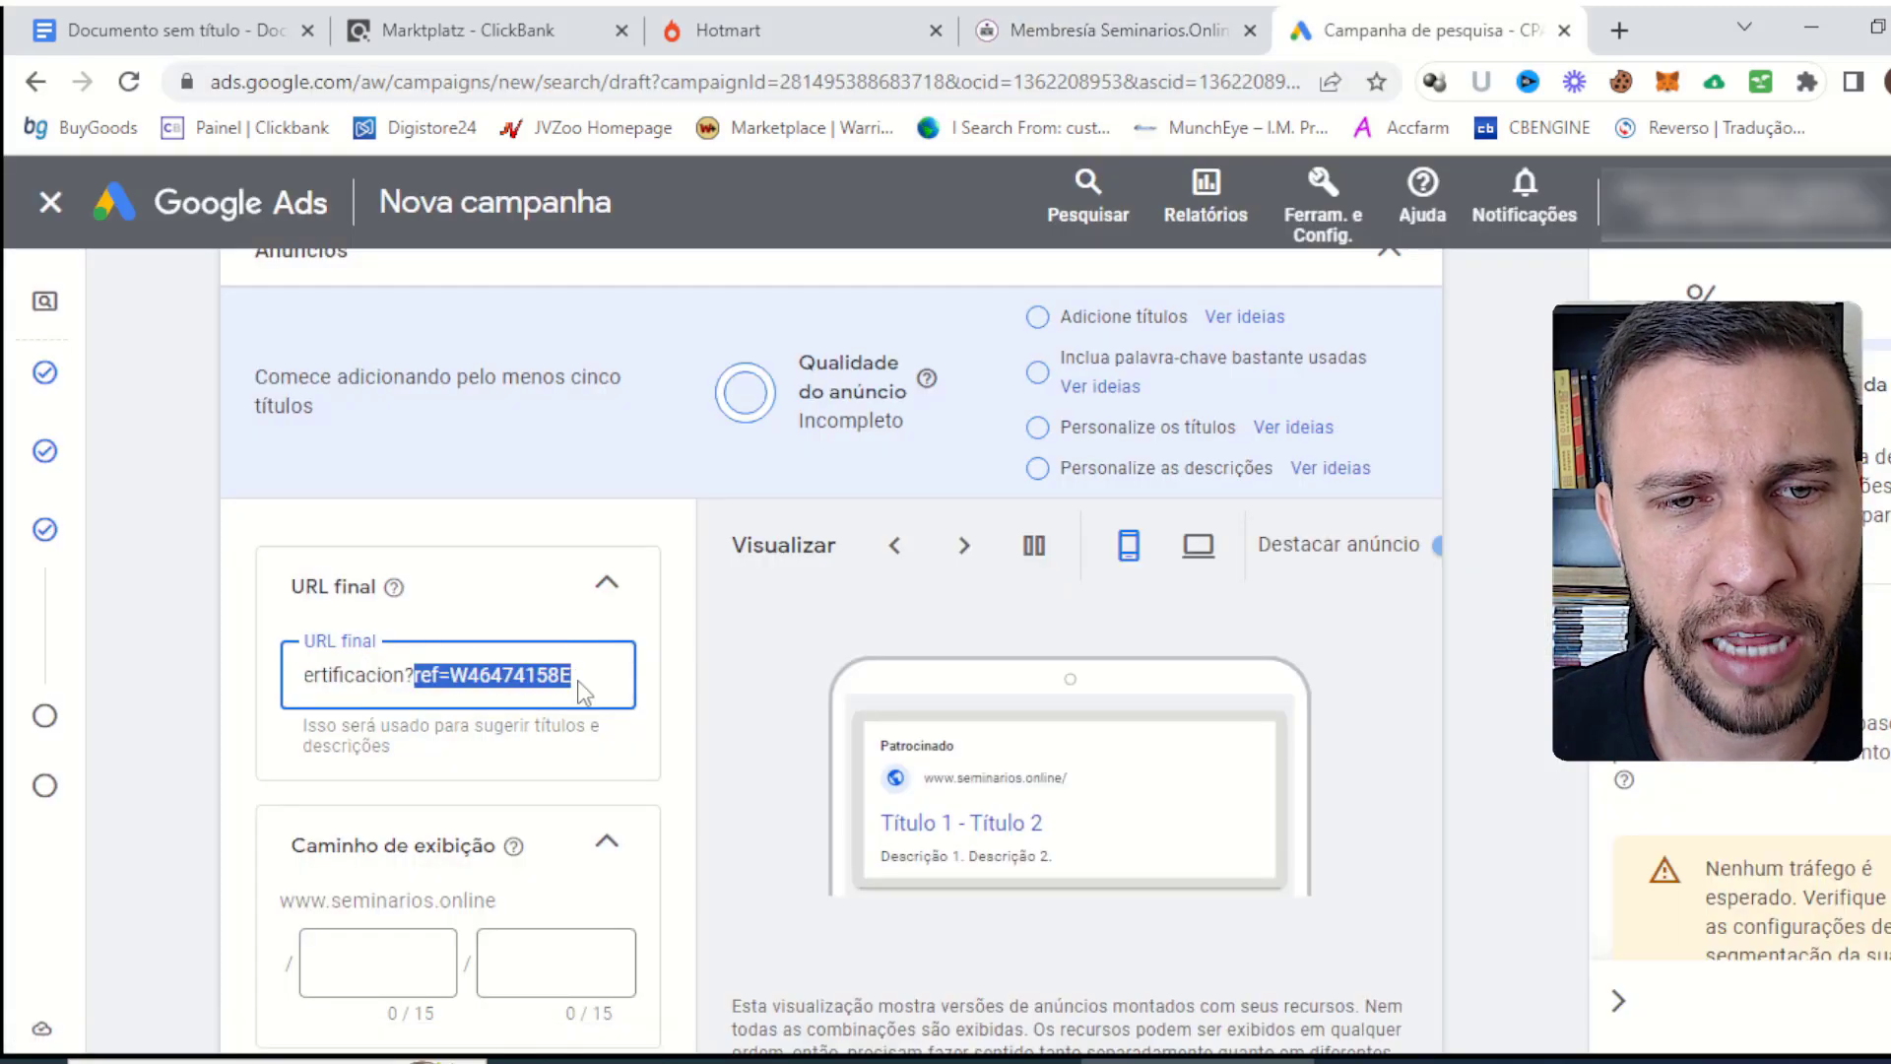
{"action": "double_click", "coordinate": [170, 526]}
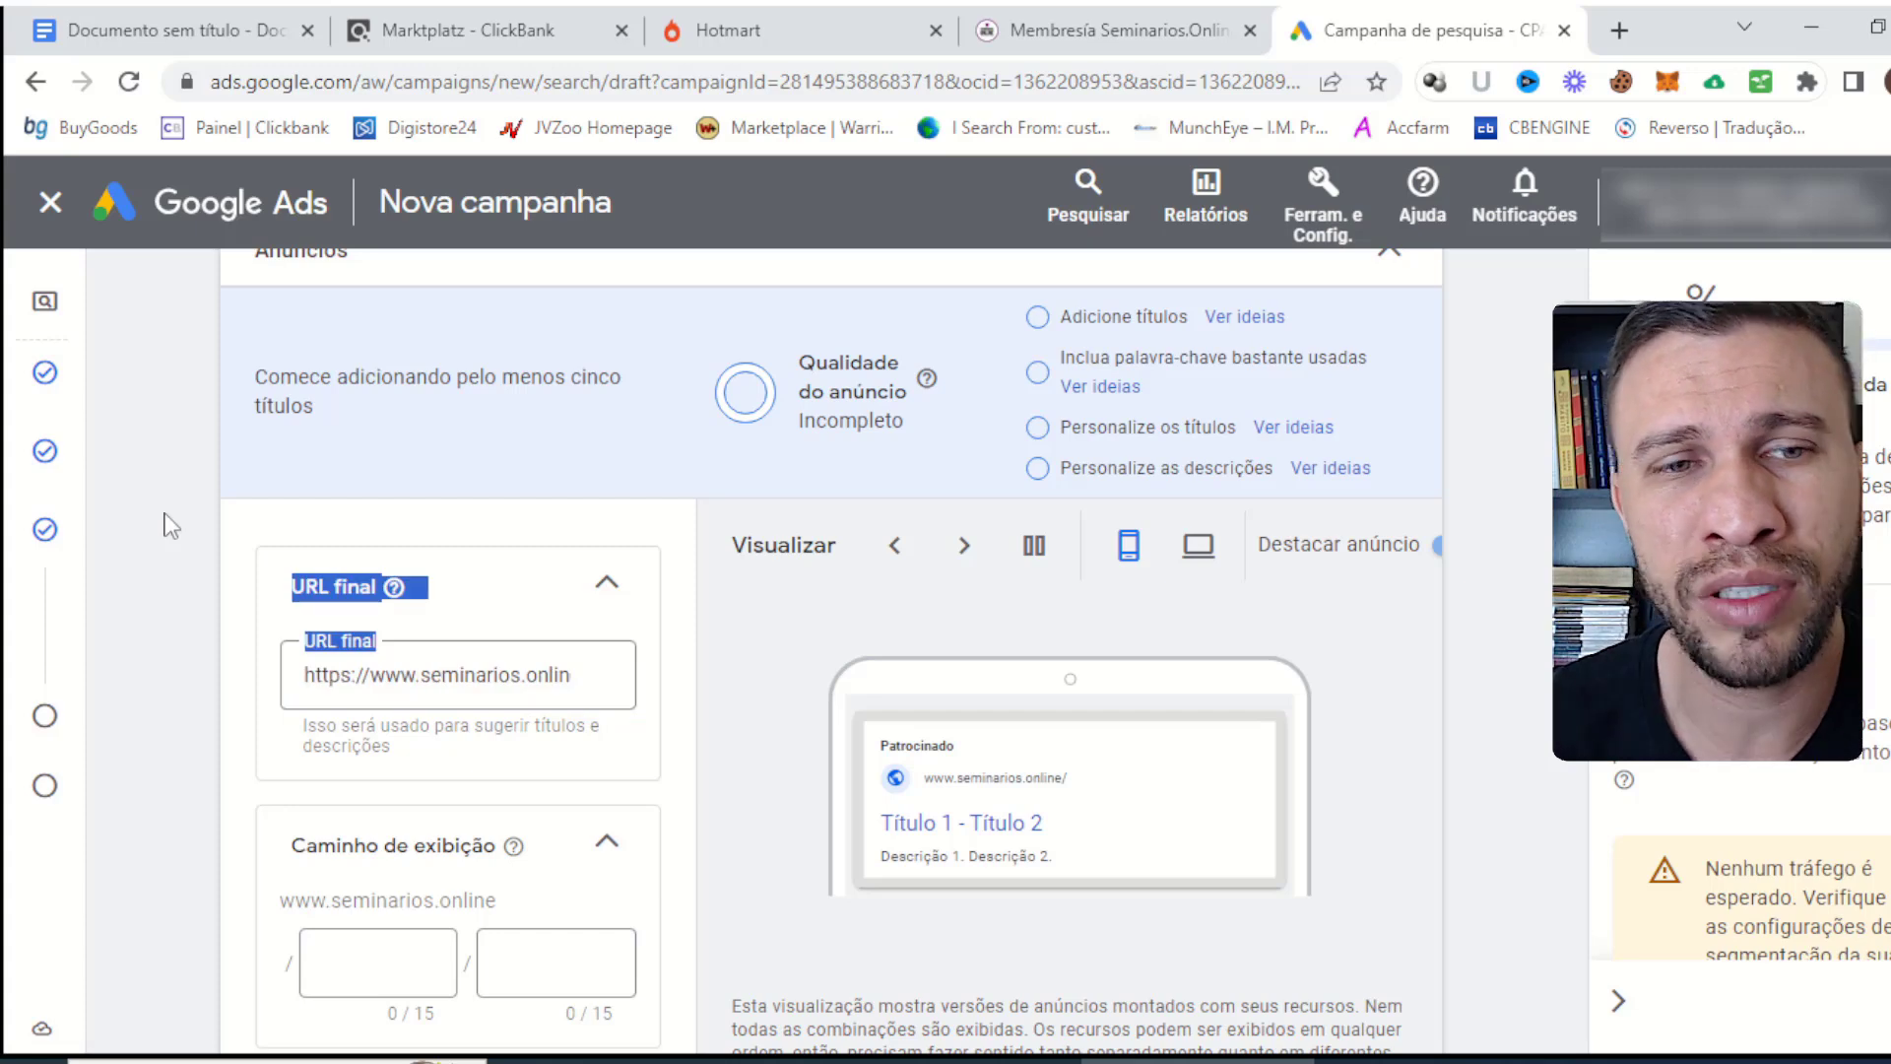
{"action": "key", "text": "Tab"}
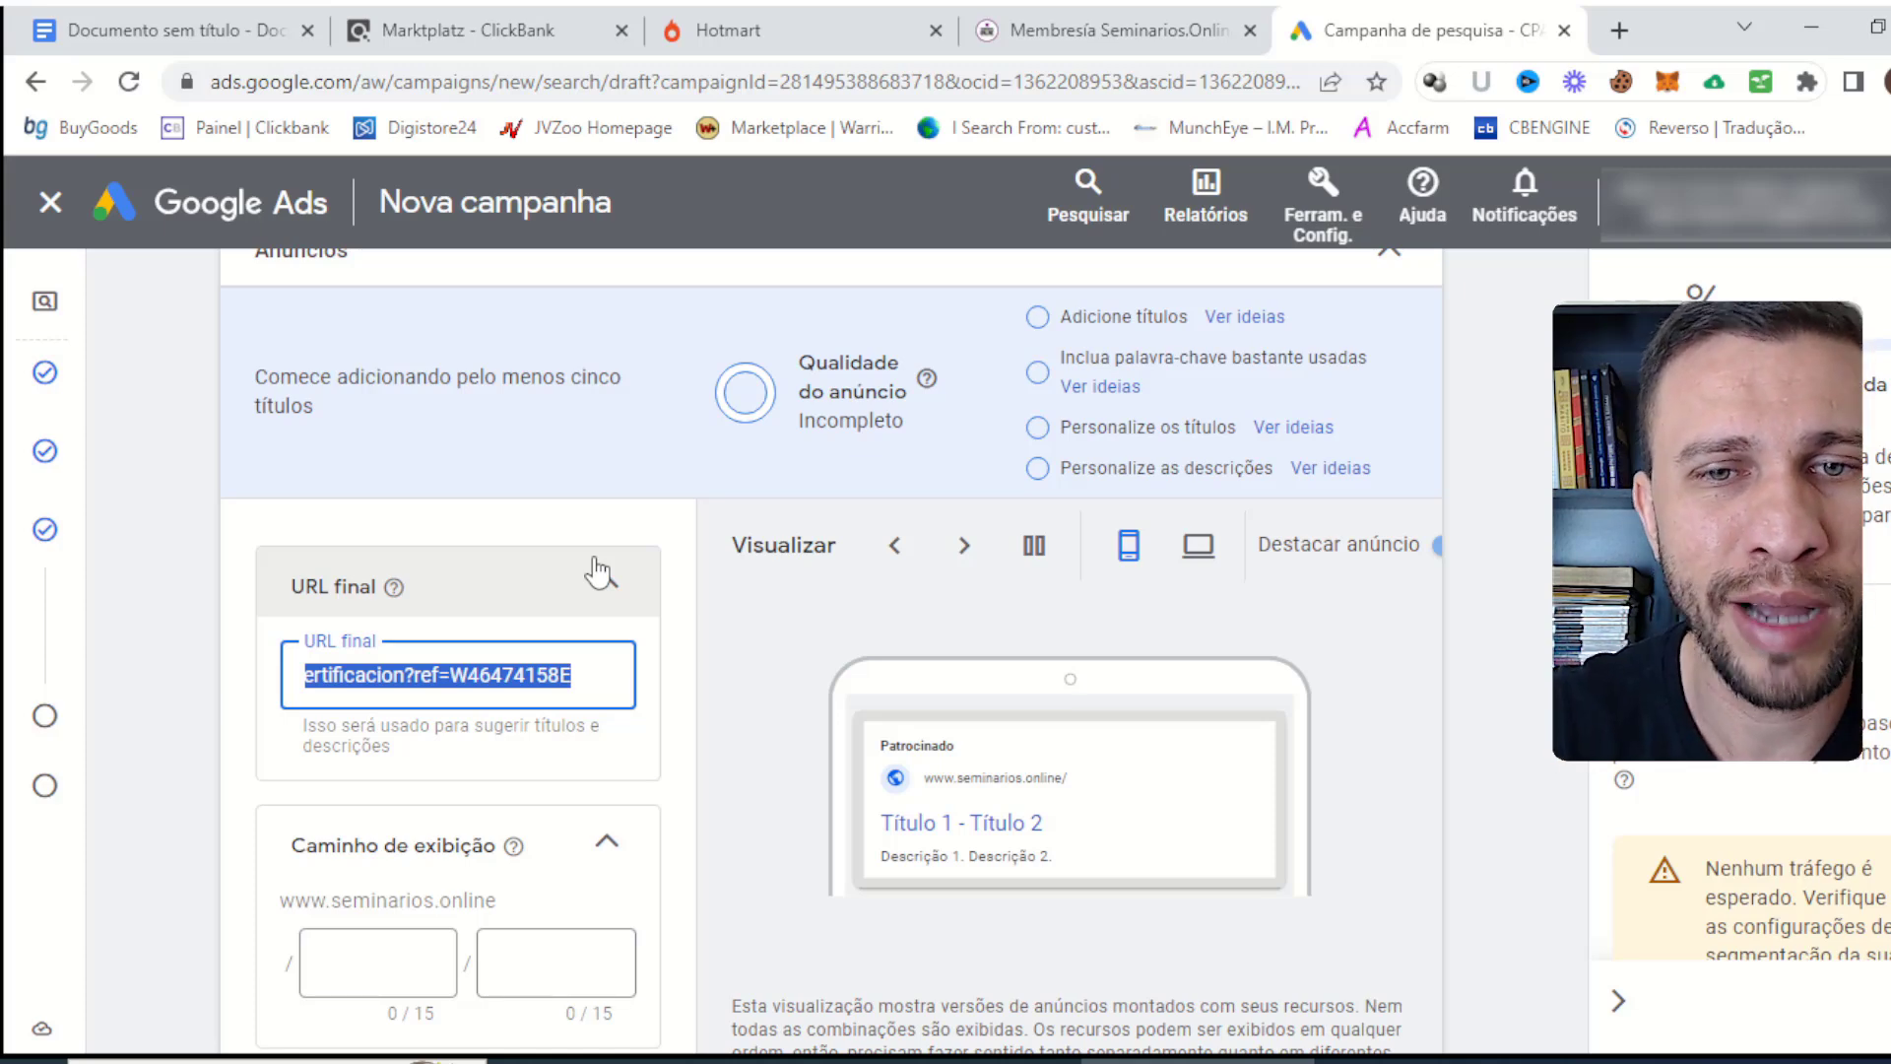
{"action": "left_click", "coordinate": [325, 689]}
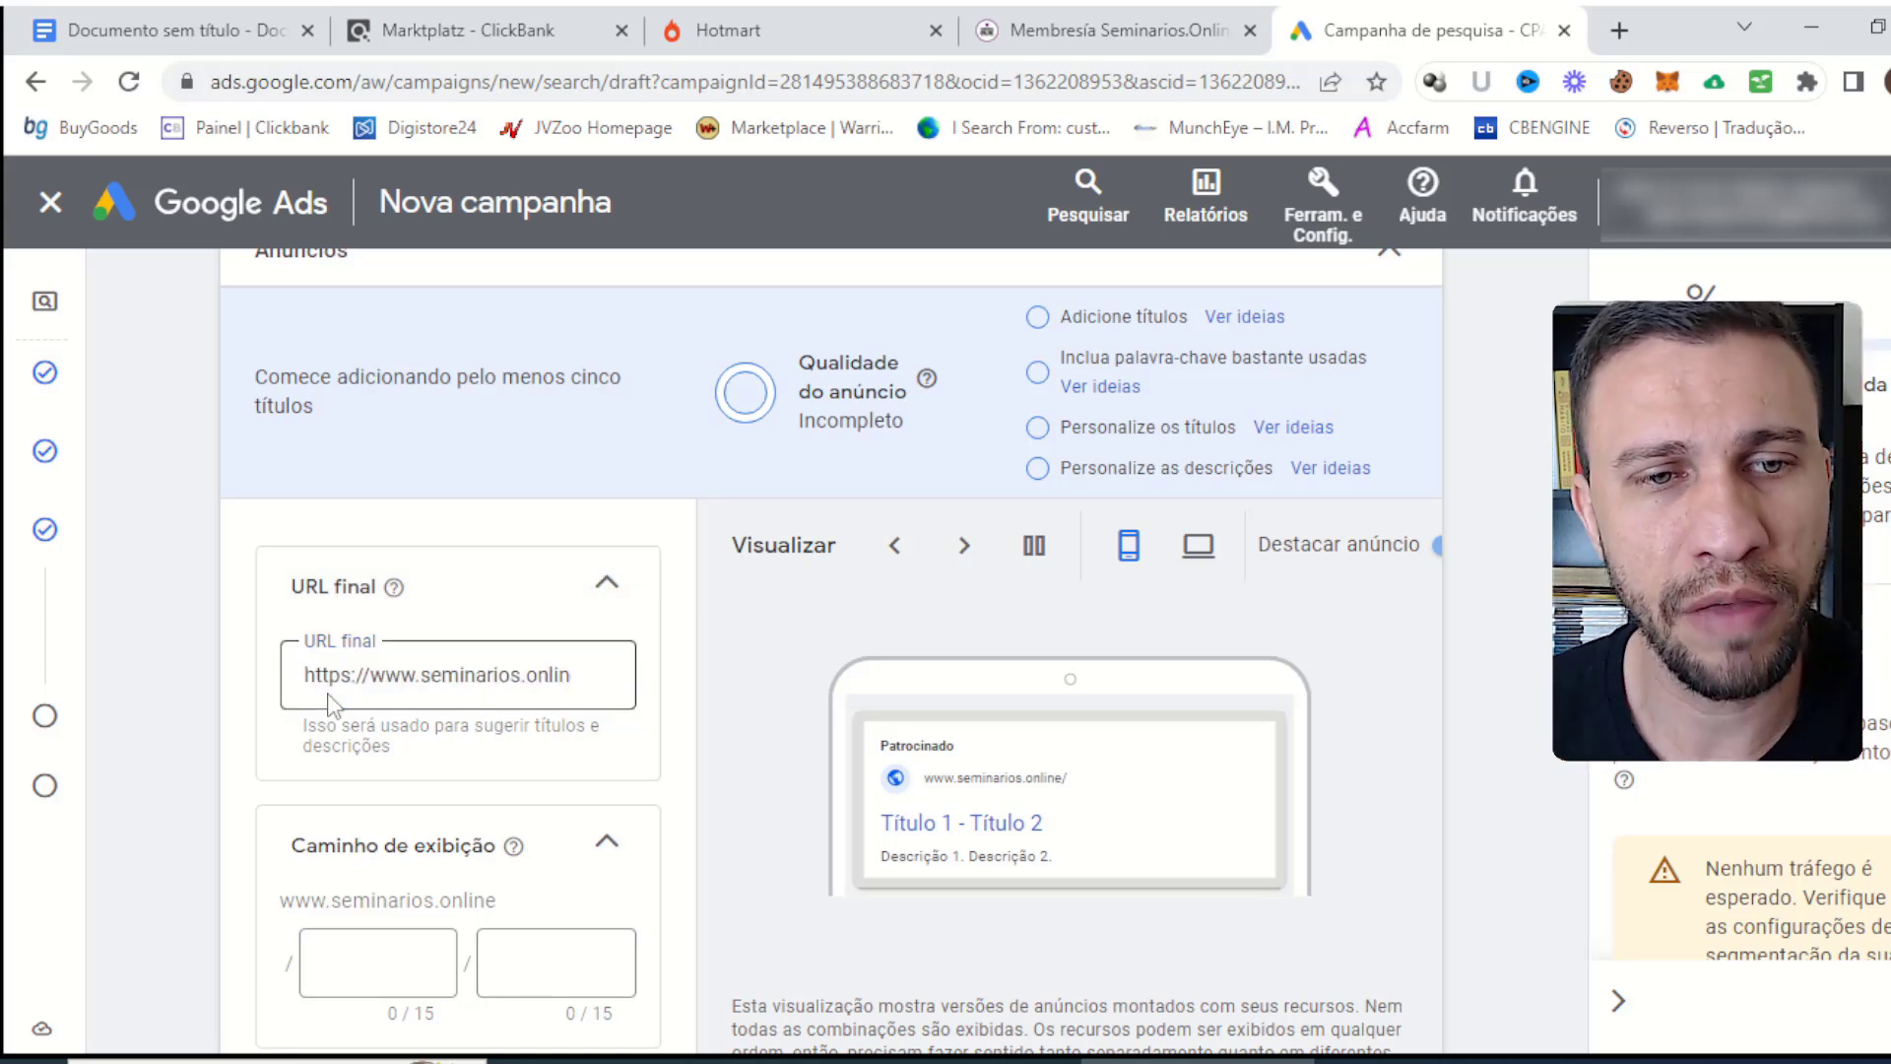
{"action": "left_click_drag", "start_coordinate": [371, 690], "coordinate": [376, 687]}
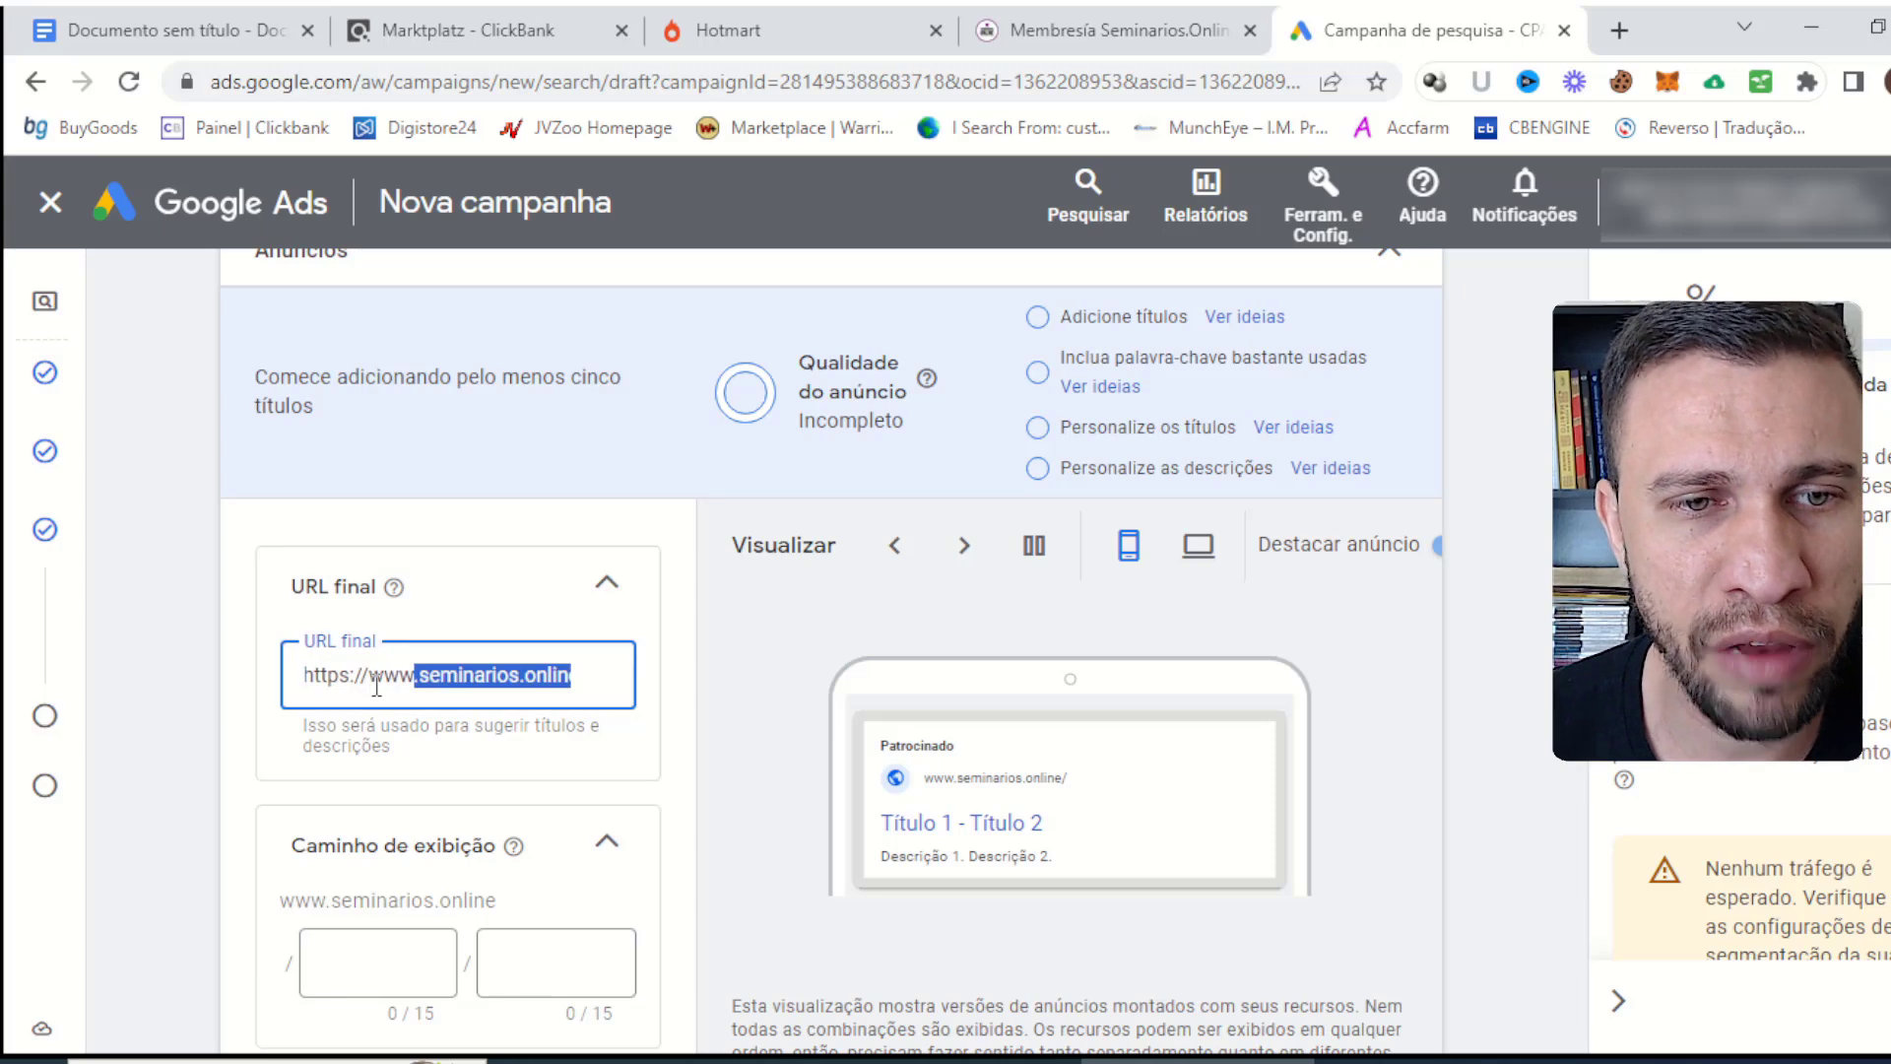
Copy the Página de Vendas hotlink from Hotmart and return to the Google Ads ad form, down to its titles section.
{"action": "left_click", "coordinate": [758, 18]}
{"action": "left_click", "coordinate": [736, 835]}
{"action": "key", "text": "ctrl+a"}
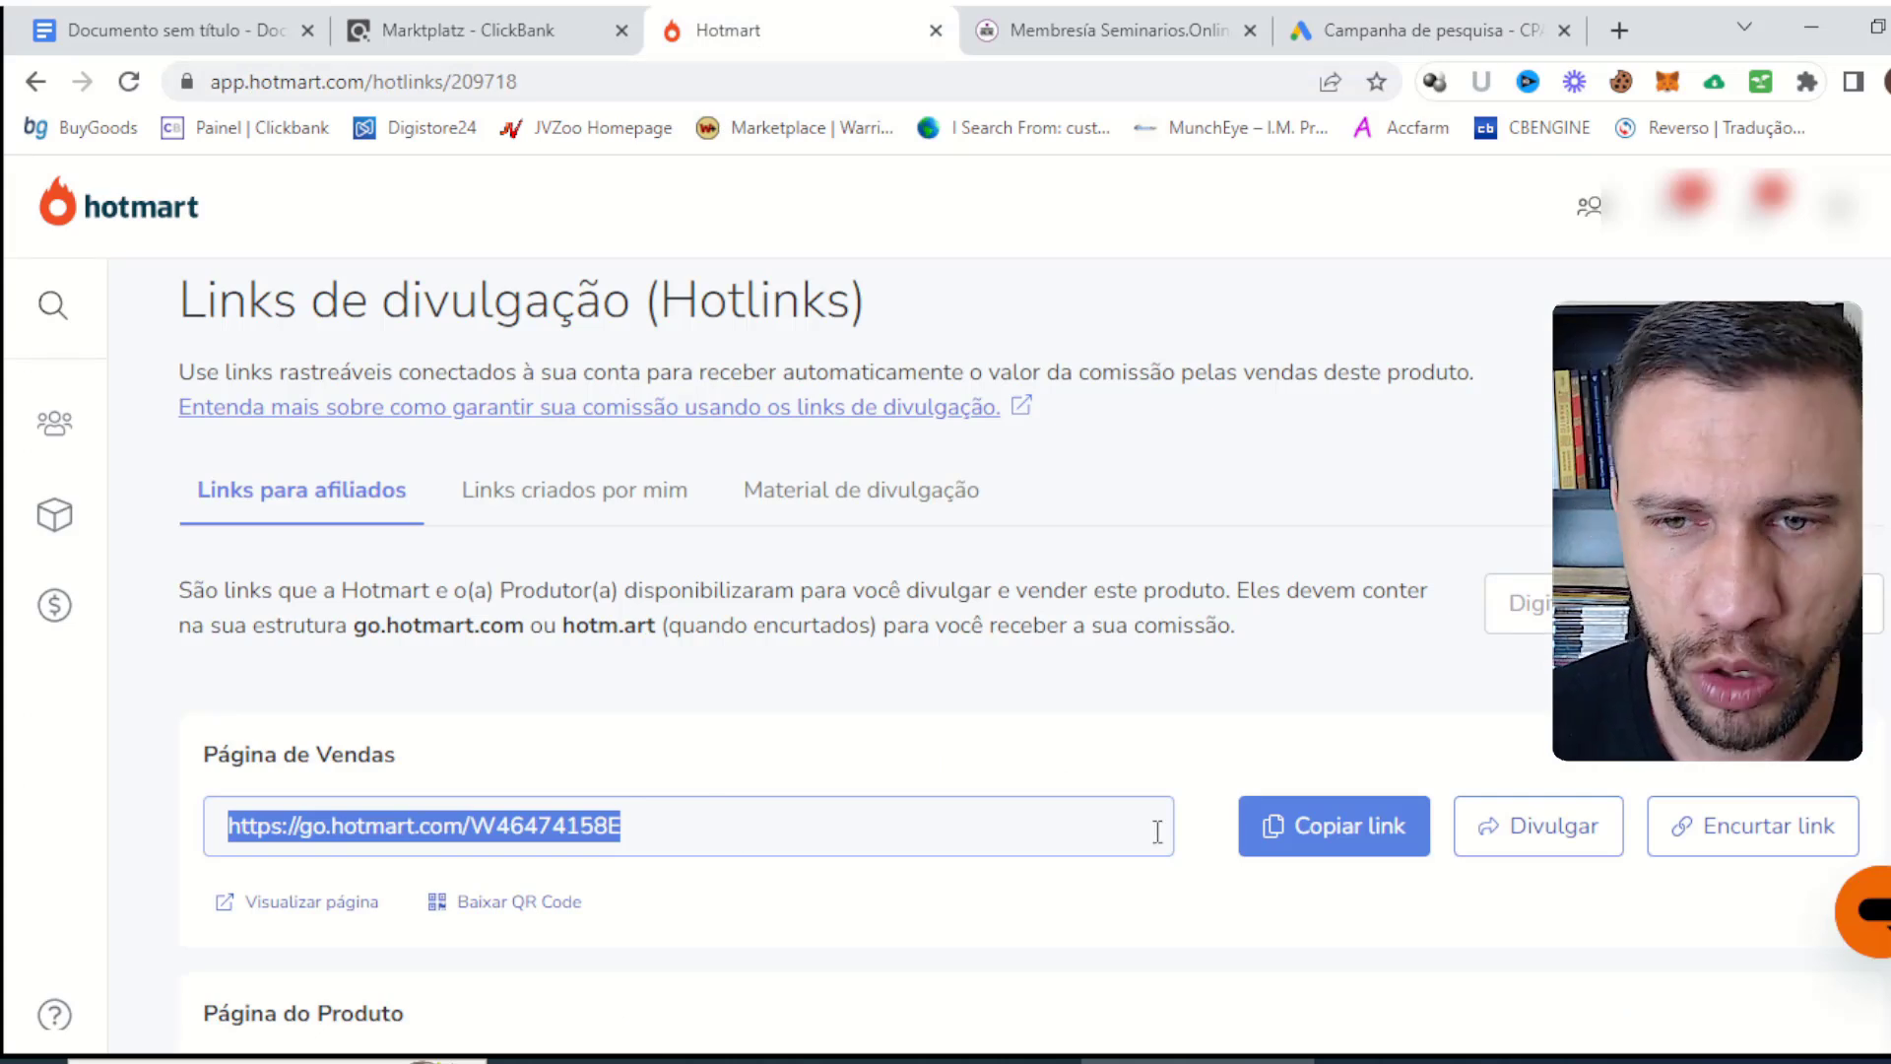
{"action": "left_click", "coordinate": [1339, 832]}
{"action": "left_click", "coordinate": [1429, 29]}
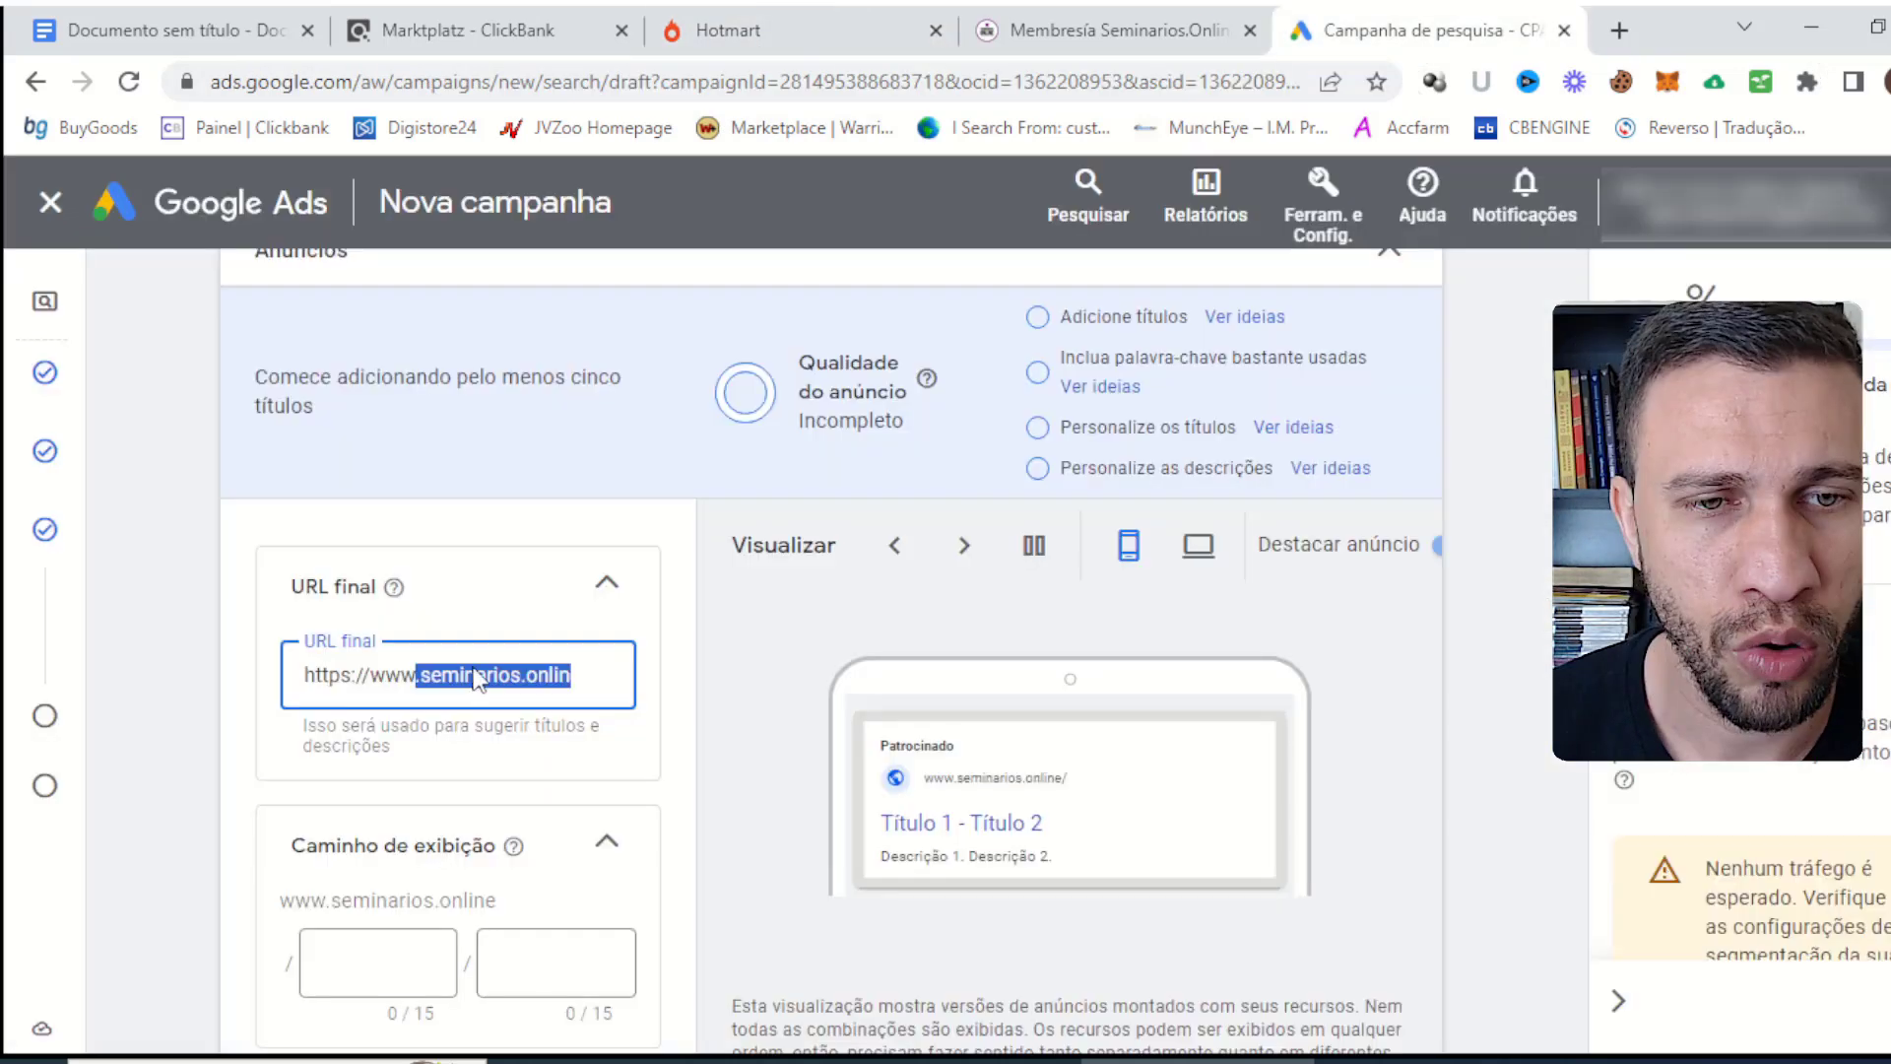
{"action": "left_click", "coordinate": [229, 680]}
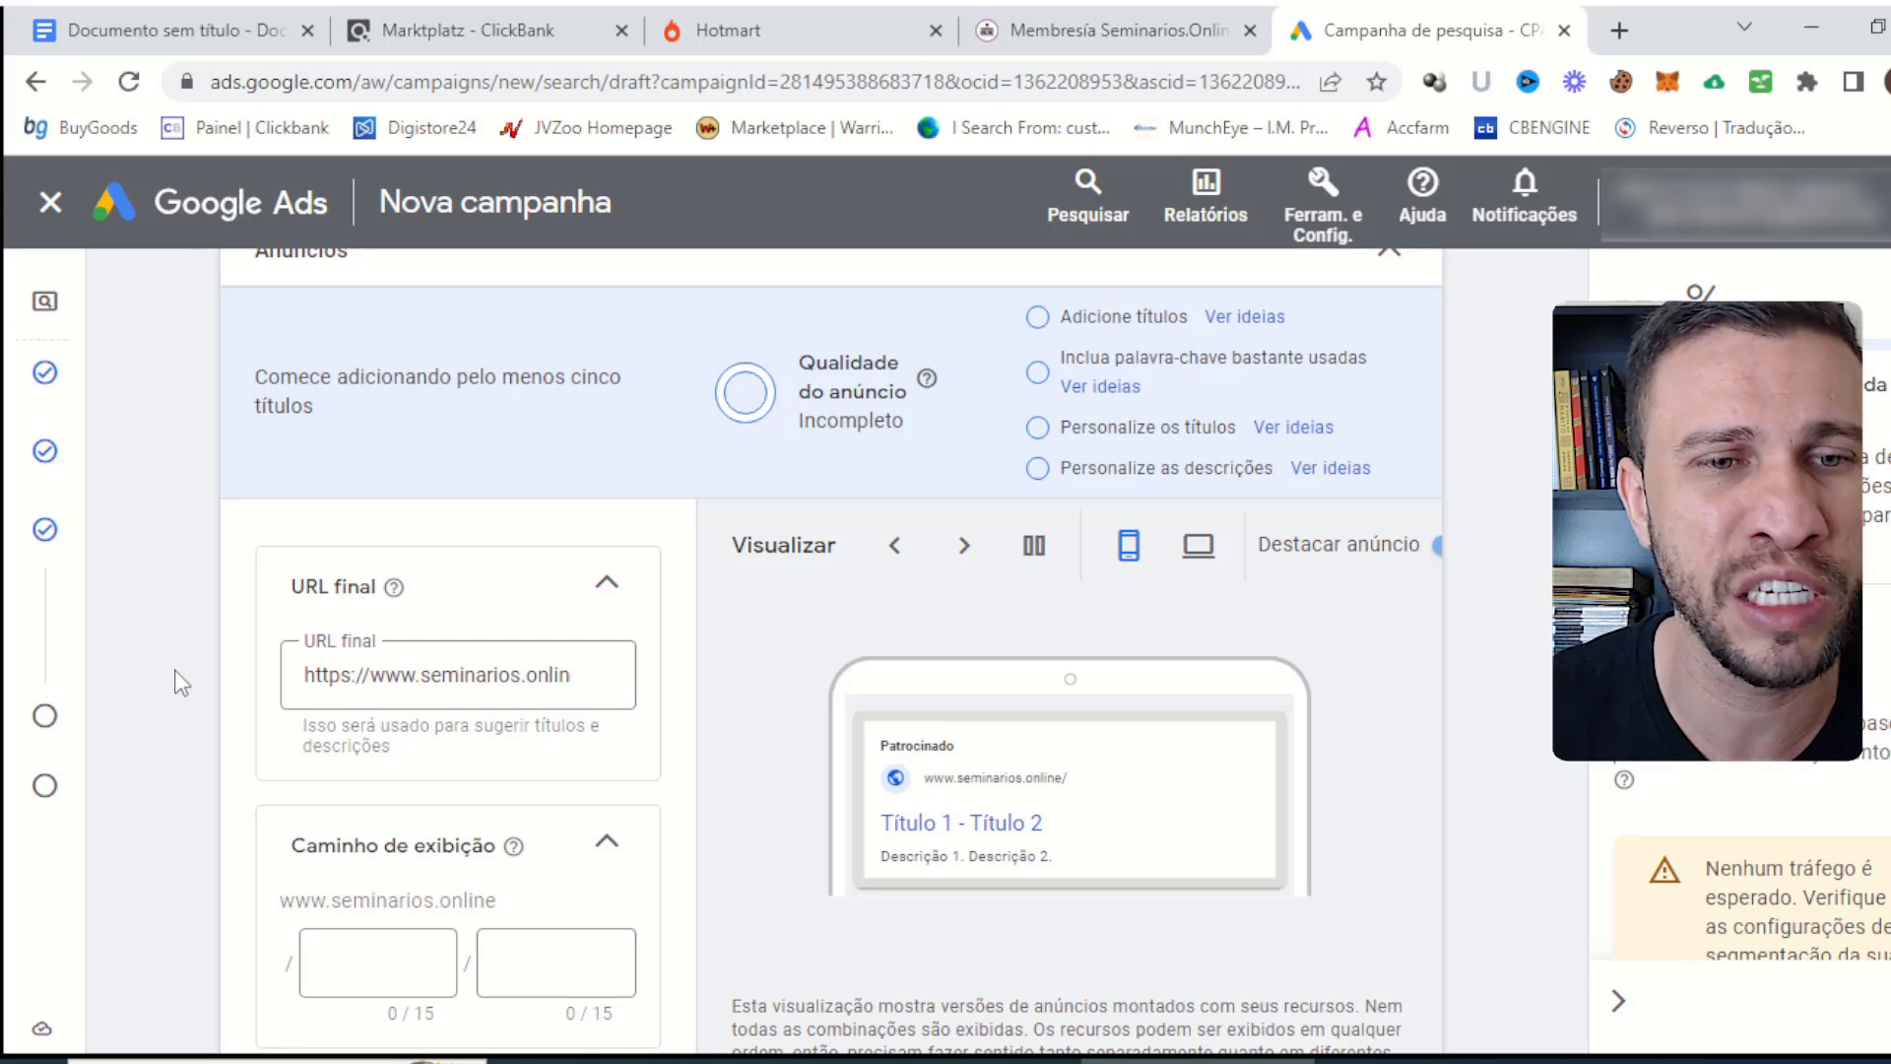
{"action": "scroll", "coordinate": [175, 671], "scroll_direction": "down", "scroll_amount": 5}
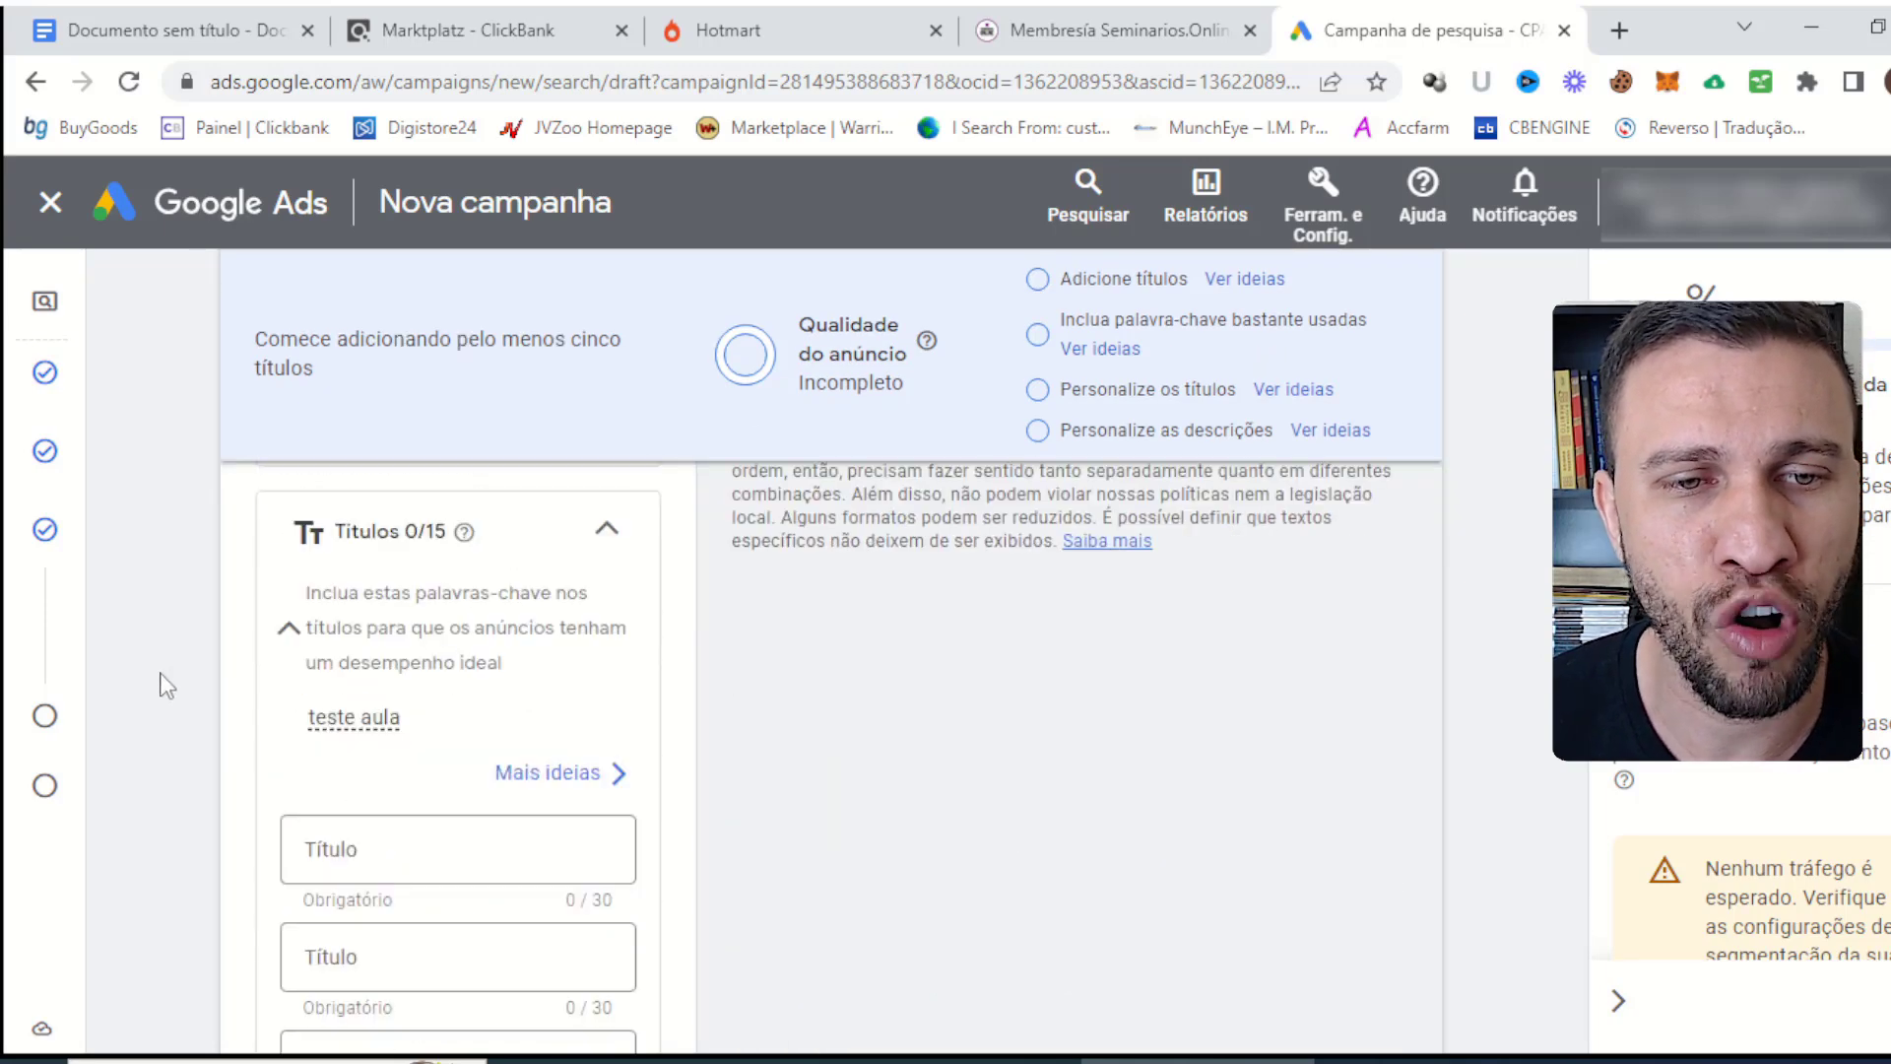
Expand the ad's URL options and enter the copied Hotmart hotlink as the tracking template (Modelo de acompanhamento).
{"action": "scroll", "coordinate": [229, 690], "scroll_direction": "down", "scroll_amount": 10}
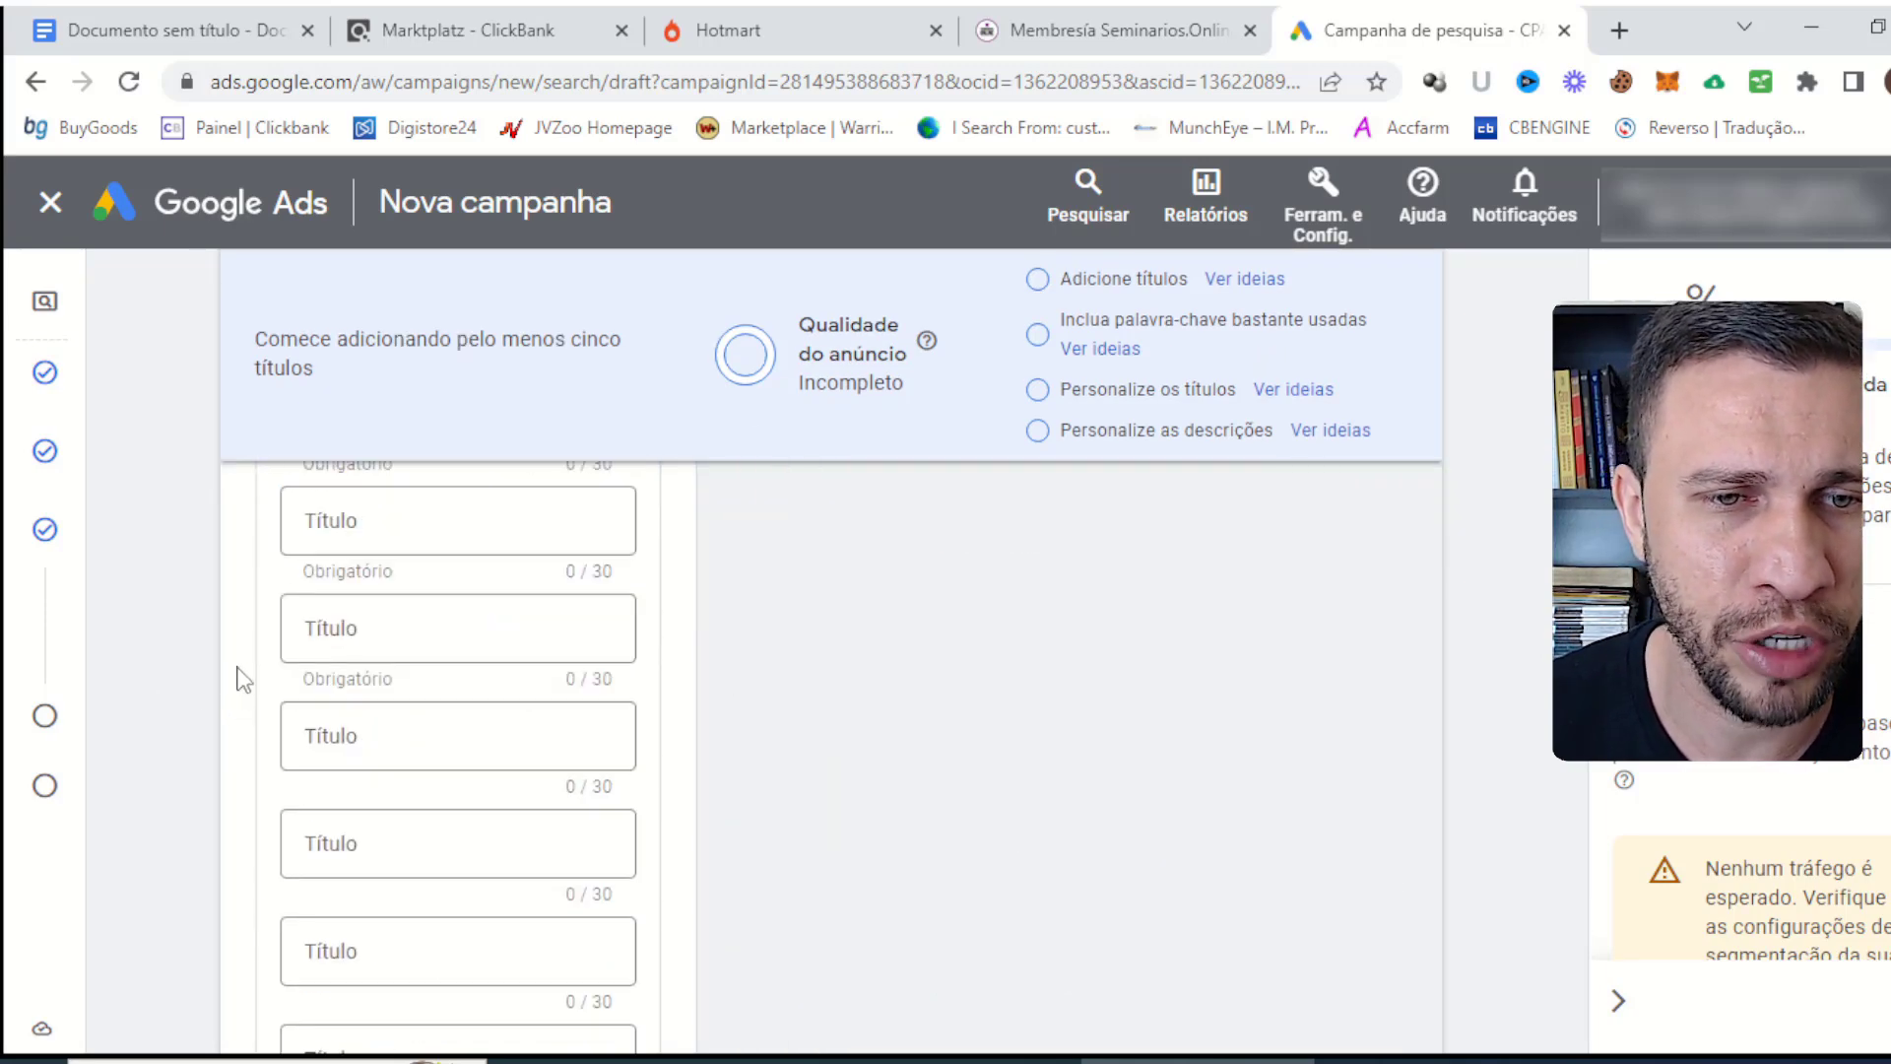
{"action": "scroll", "coordinate": [232, 677], "scroll_direction": "down", "scroll_amount": 4}
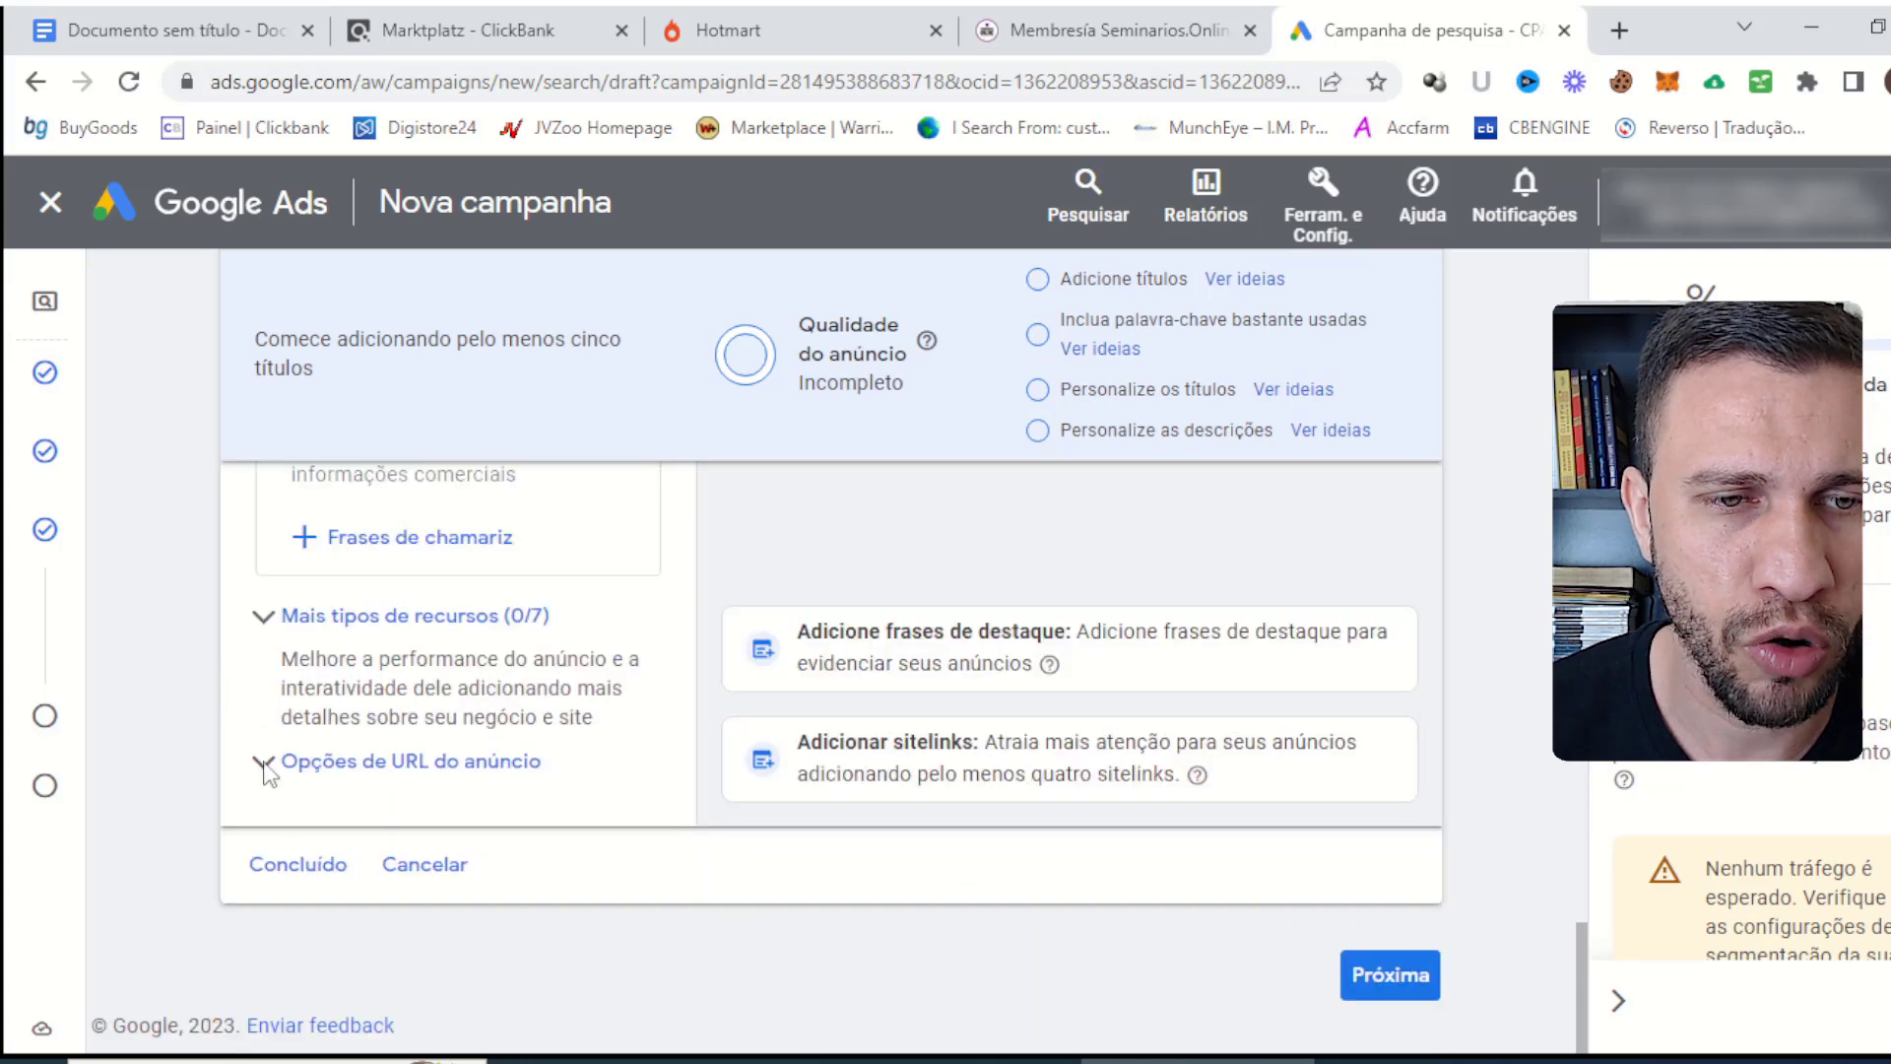
{"action": "left_click", "coordinate": [419, 778]}
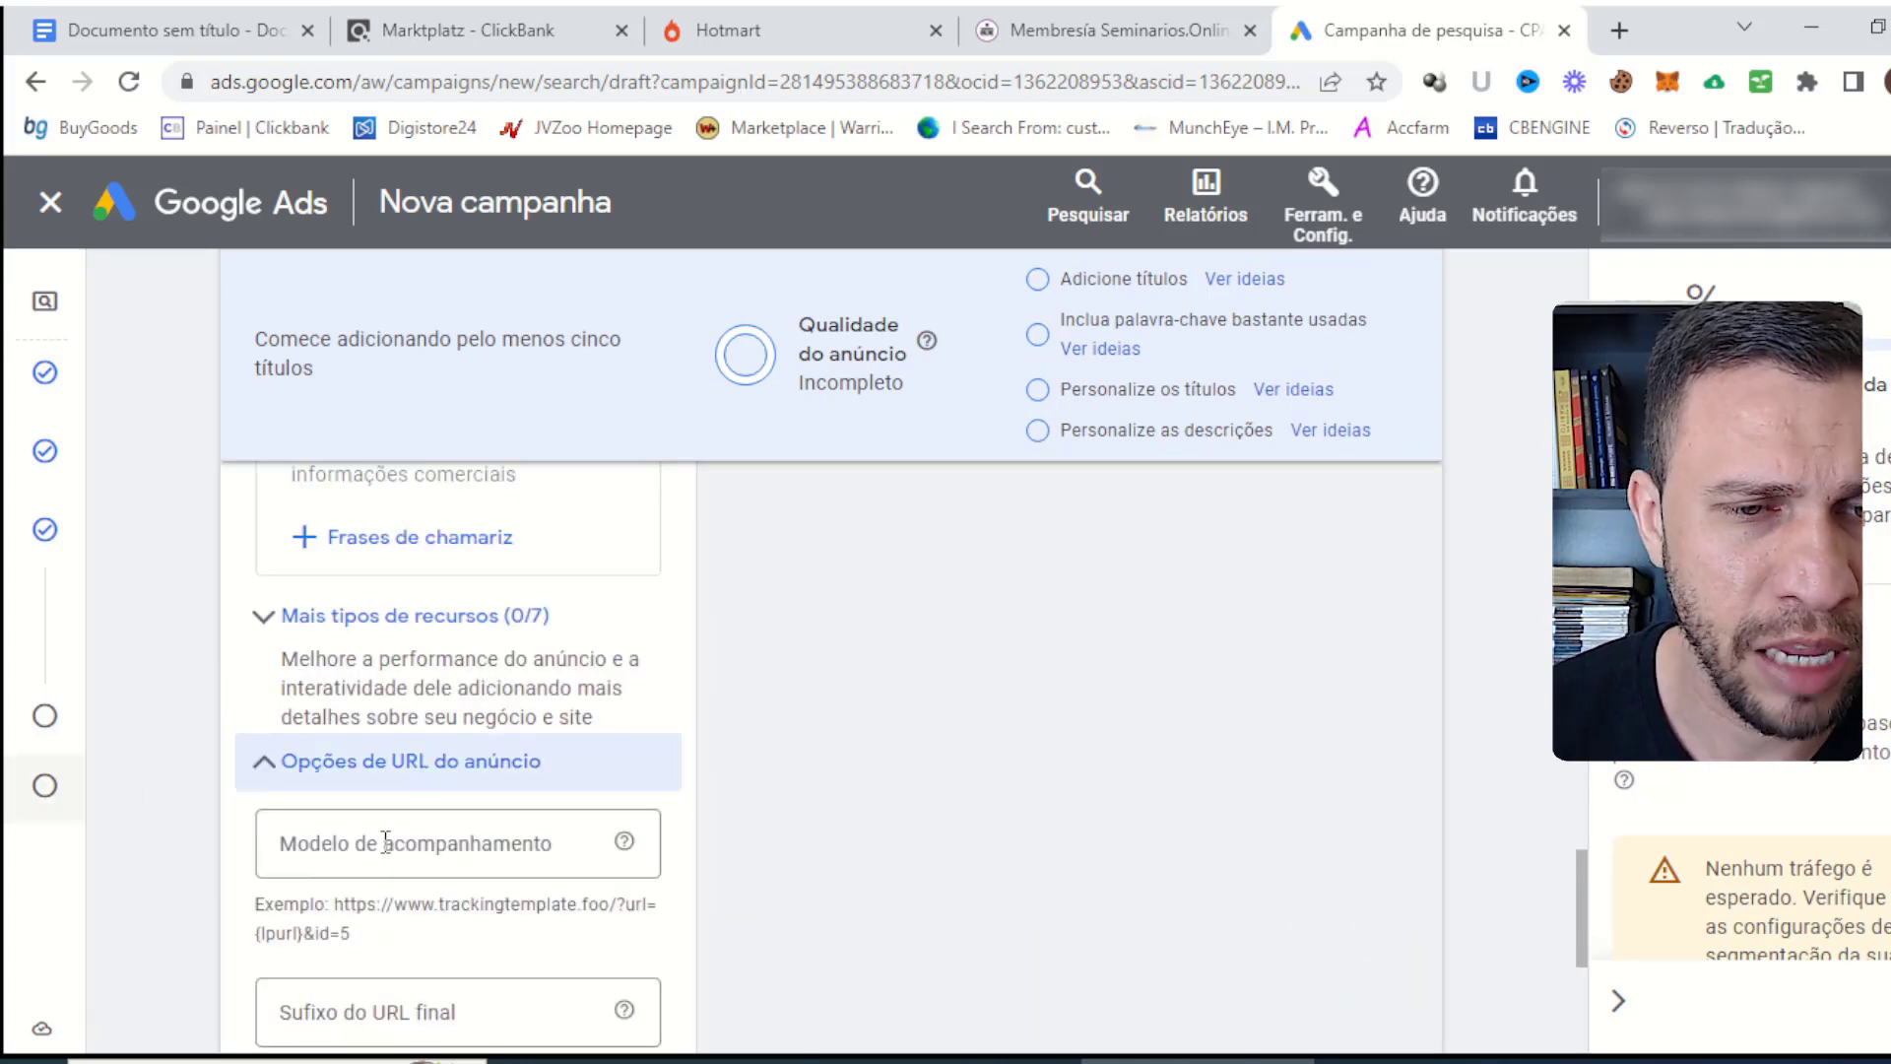
{"action": "left_click", "coordinate": [385, 842]}
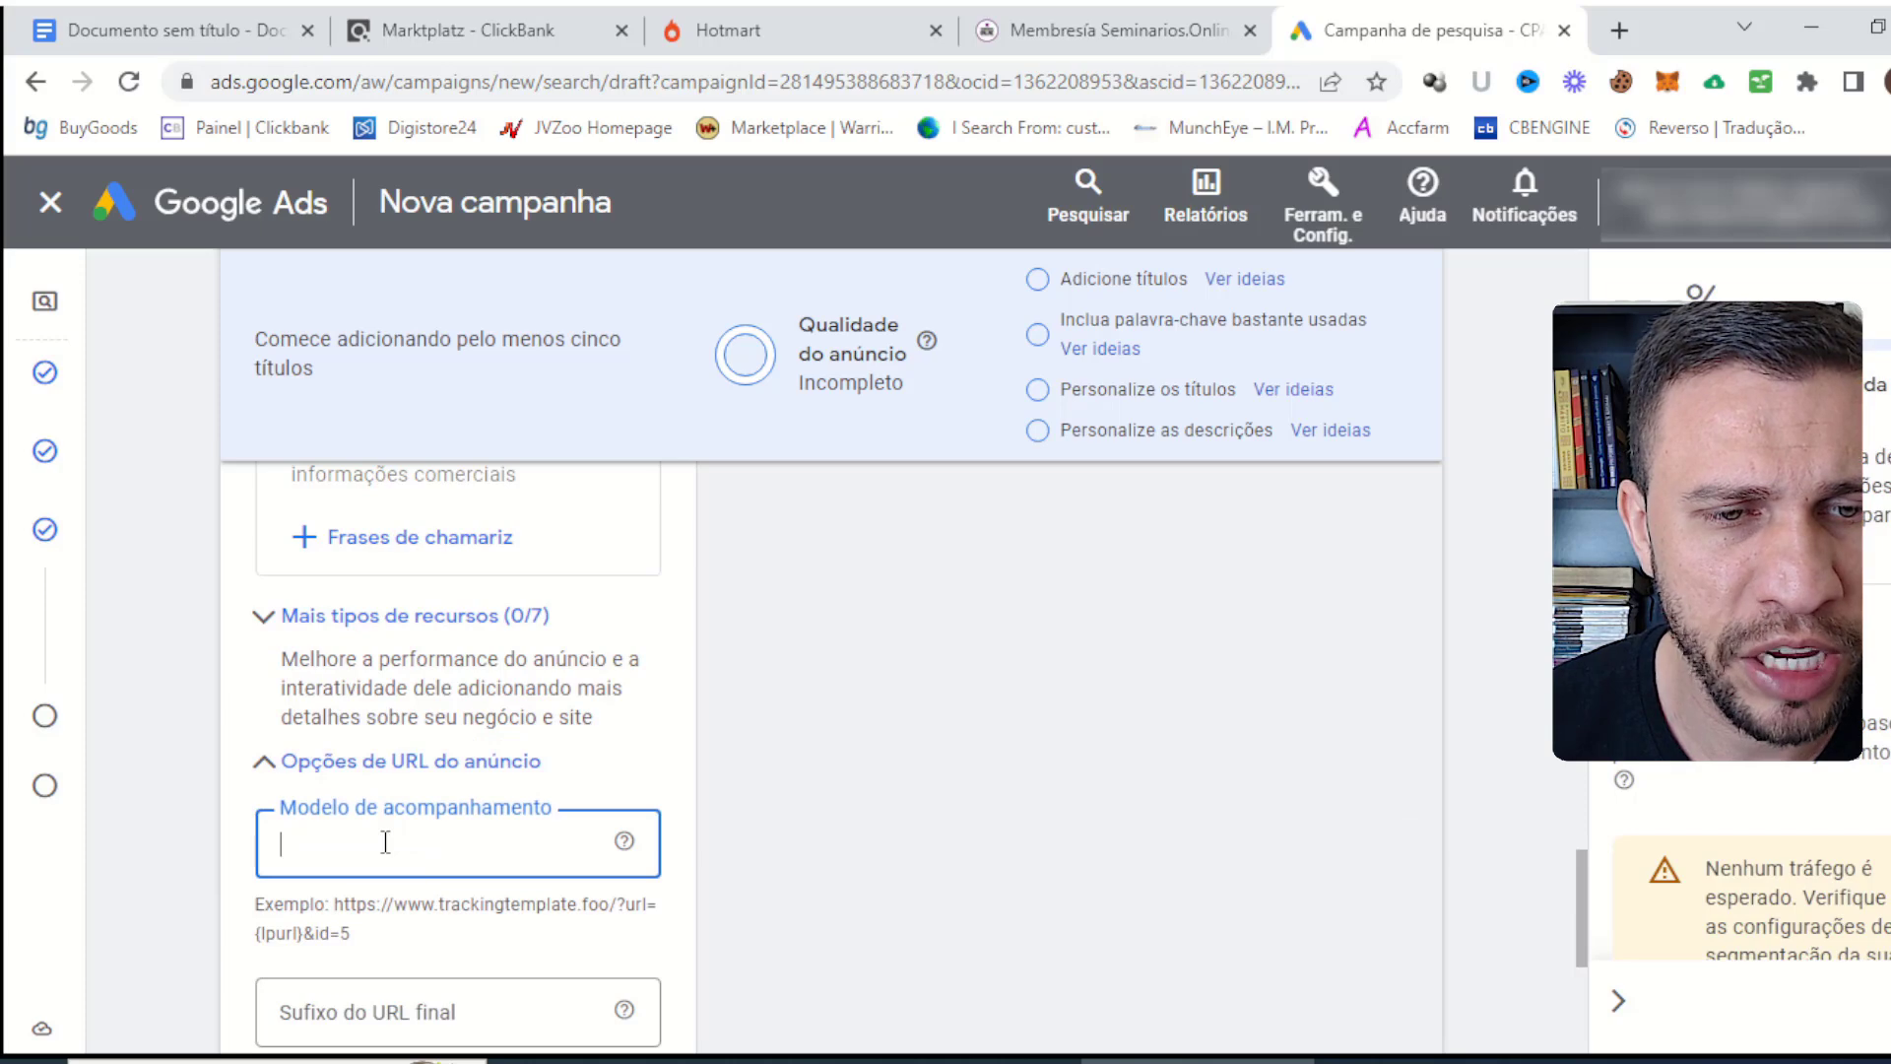
{"action": "key", "text": "ctrl+v"}
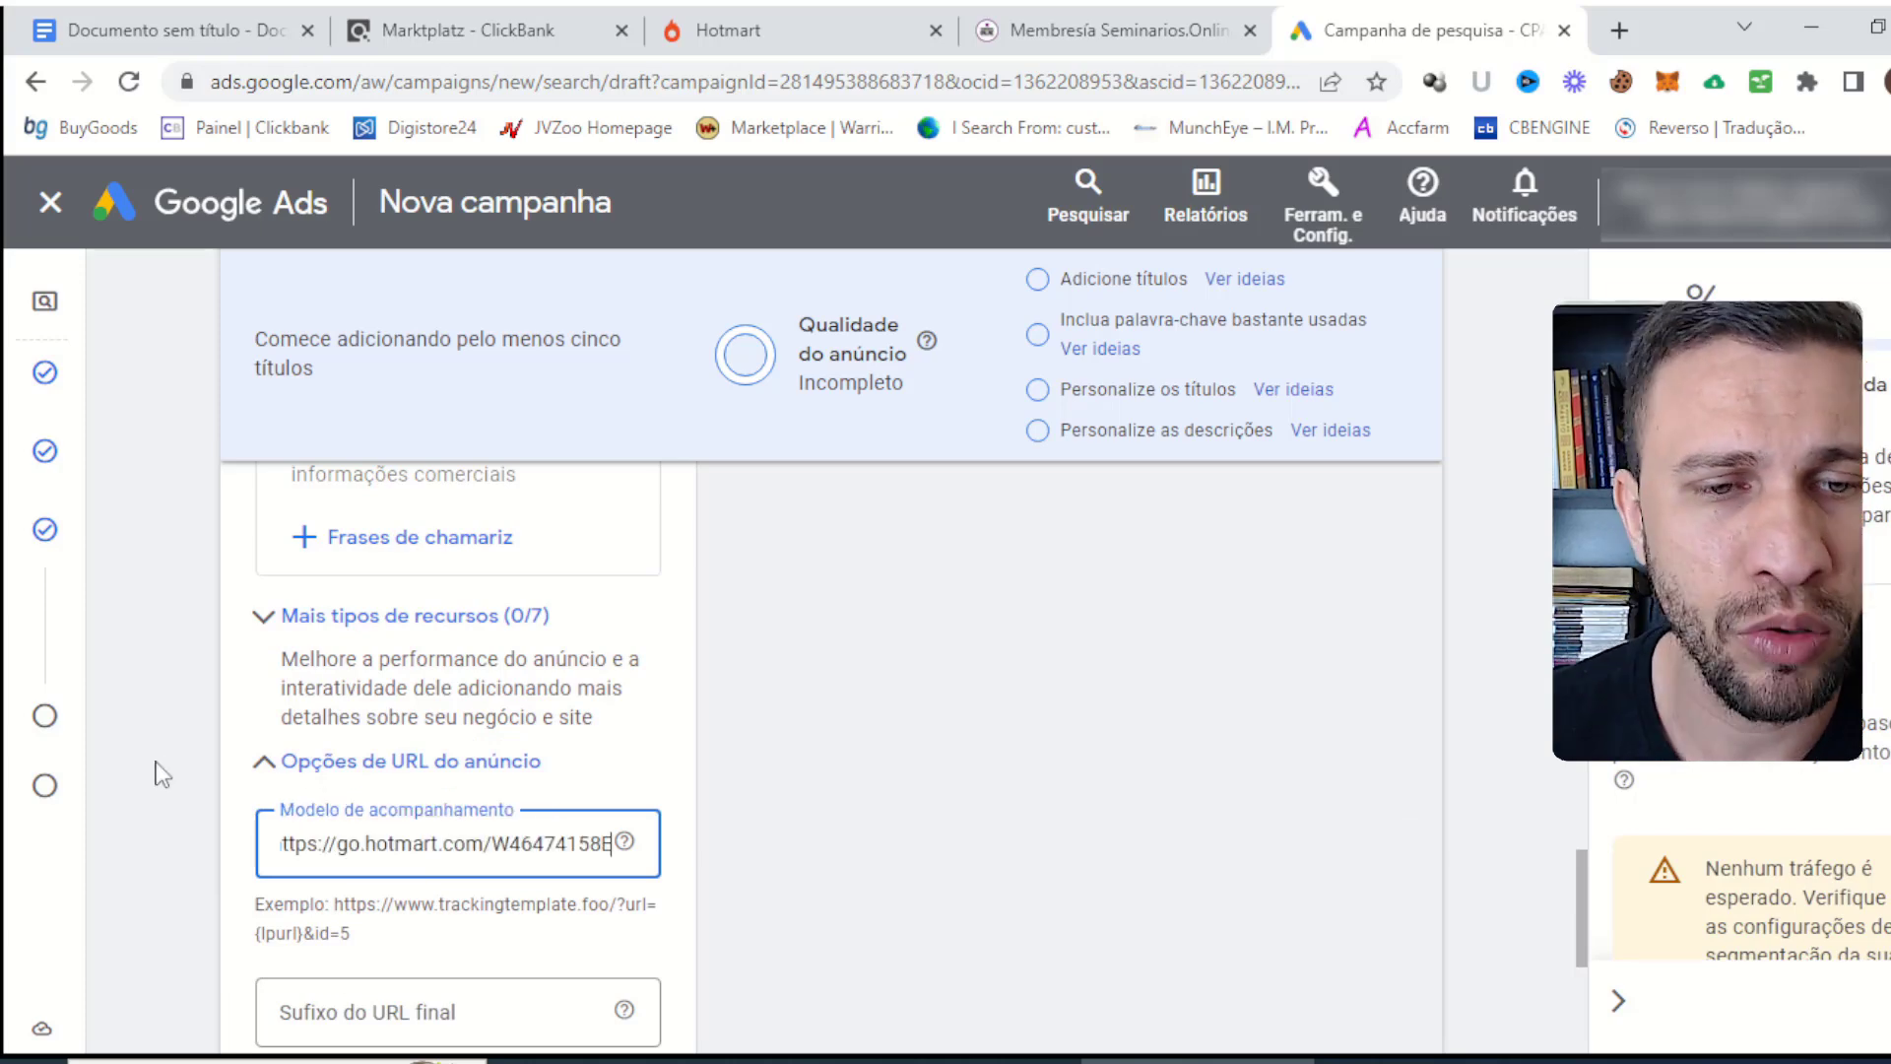
{"action": "key", "text": "shift+Tab"}
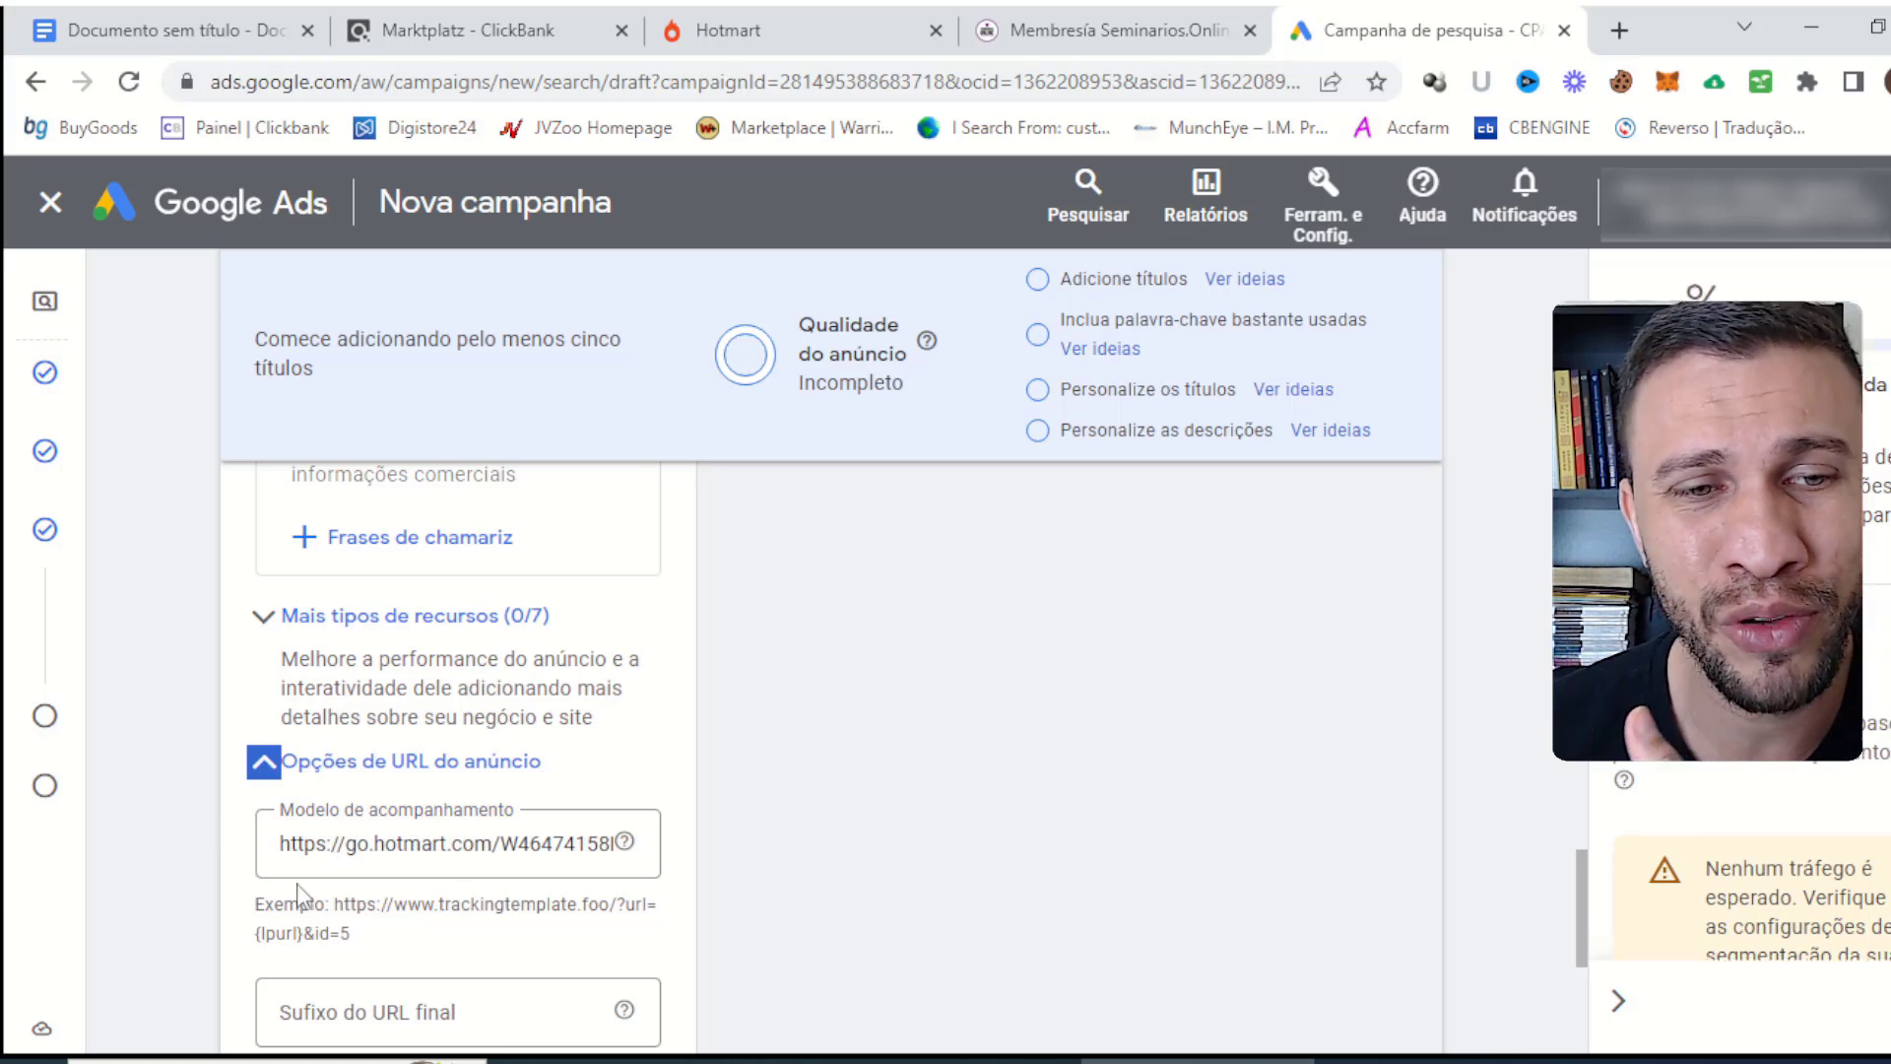
Examine the tracking template's example address and the Hotmart hotlink entered in the Modelo de acompanhamento field.
{"action": "left_click_drag", "start_coordinate": [335, 904], "coordinate": [483, 961]}
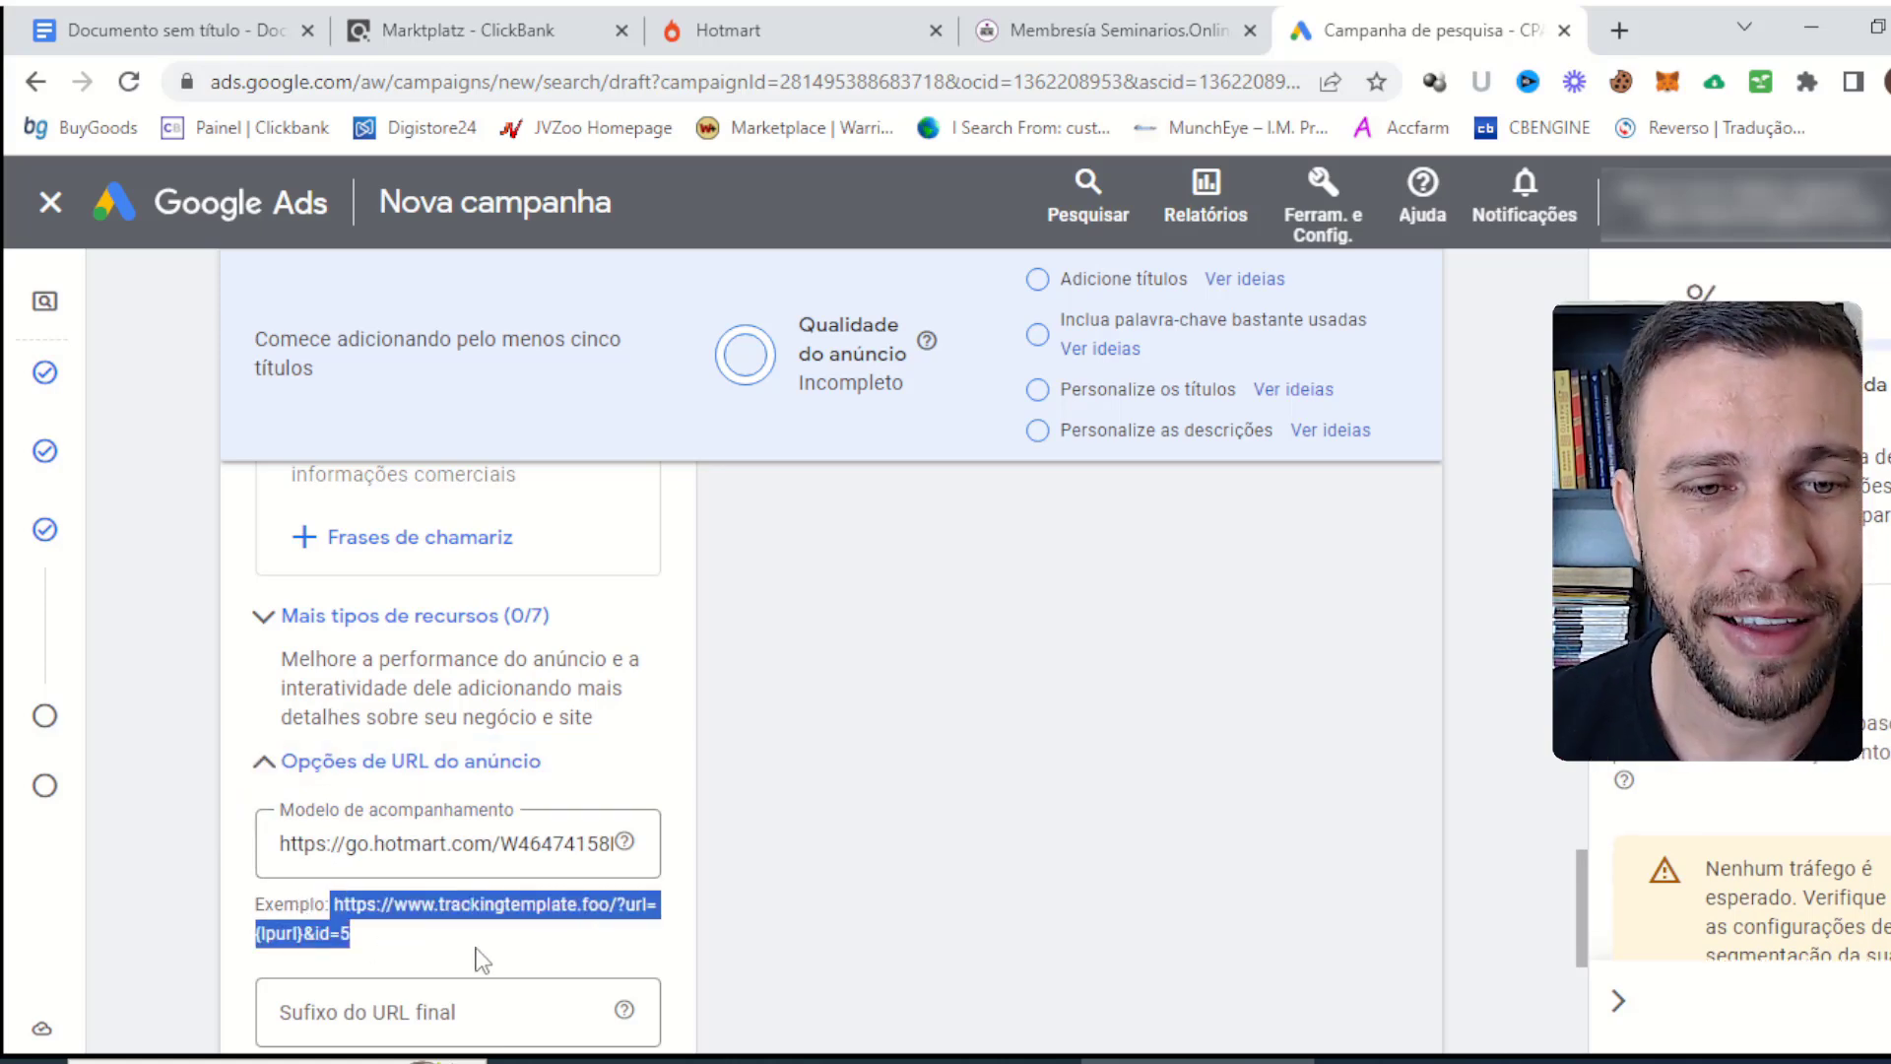
{"action": "left_click", "coordinate": [459, 937]}
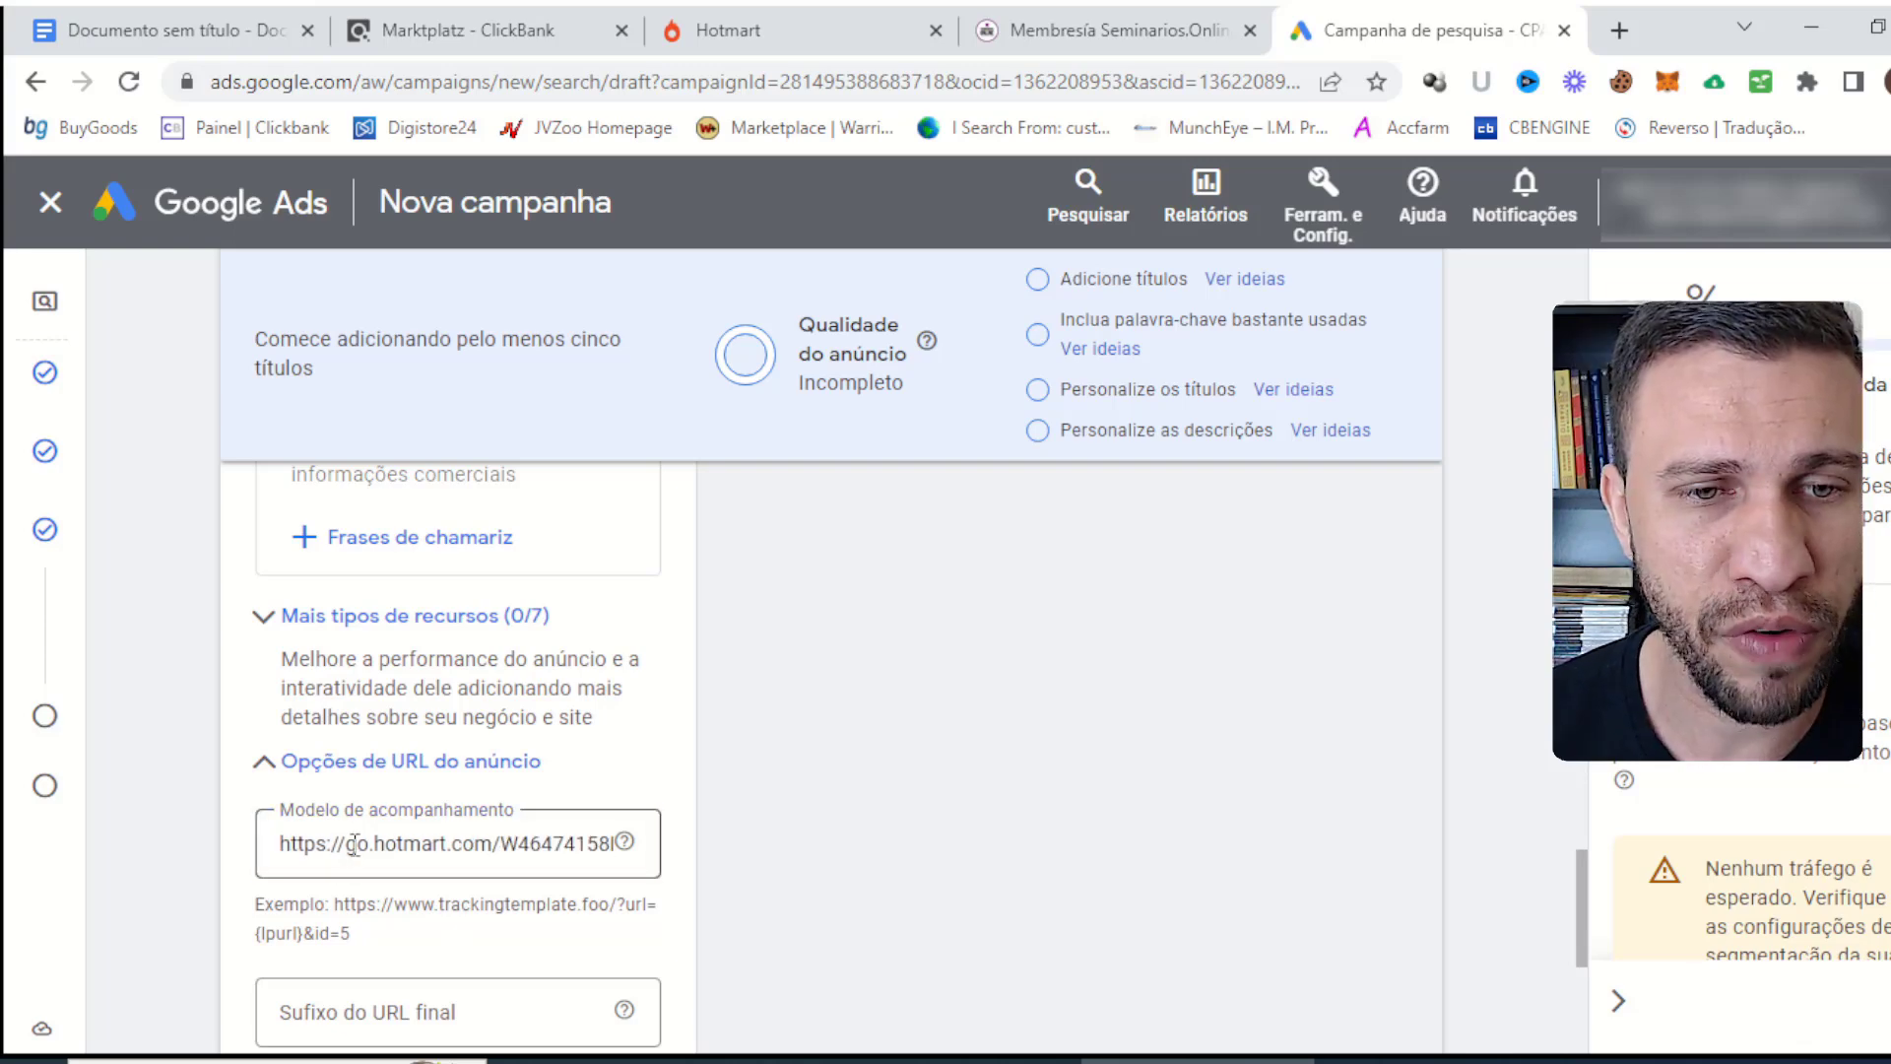
{"action": "left_click_drag", "start_coordinate": [357, 845], "coordinate": [217, 862]}
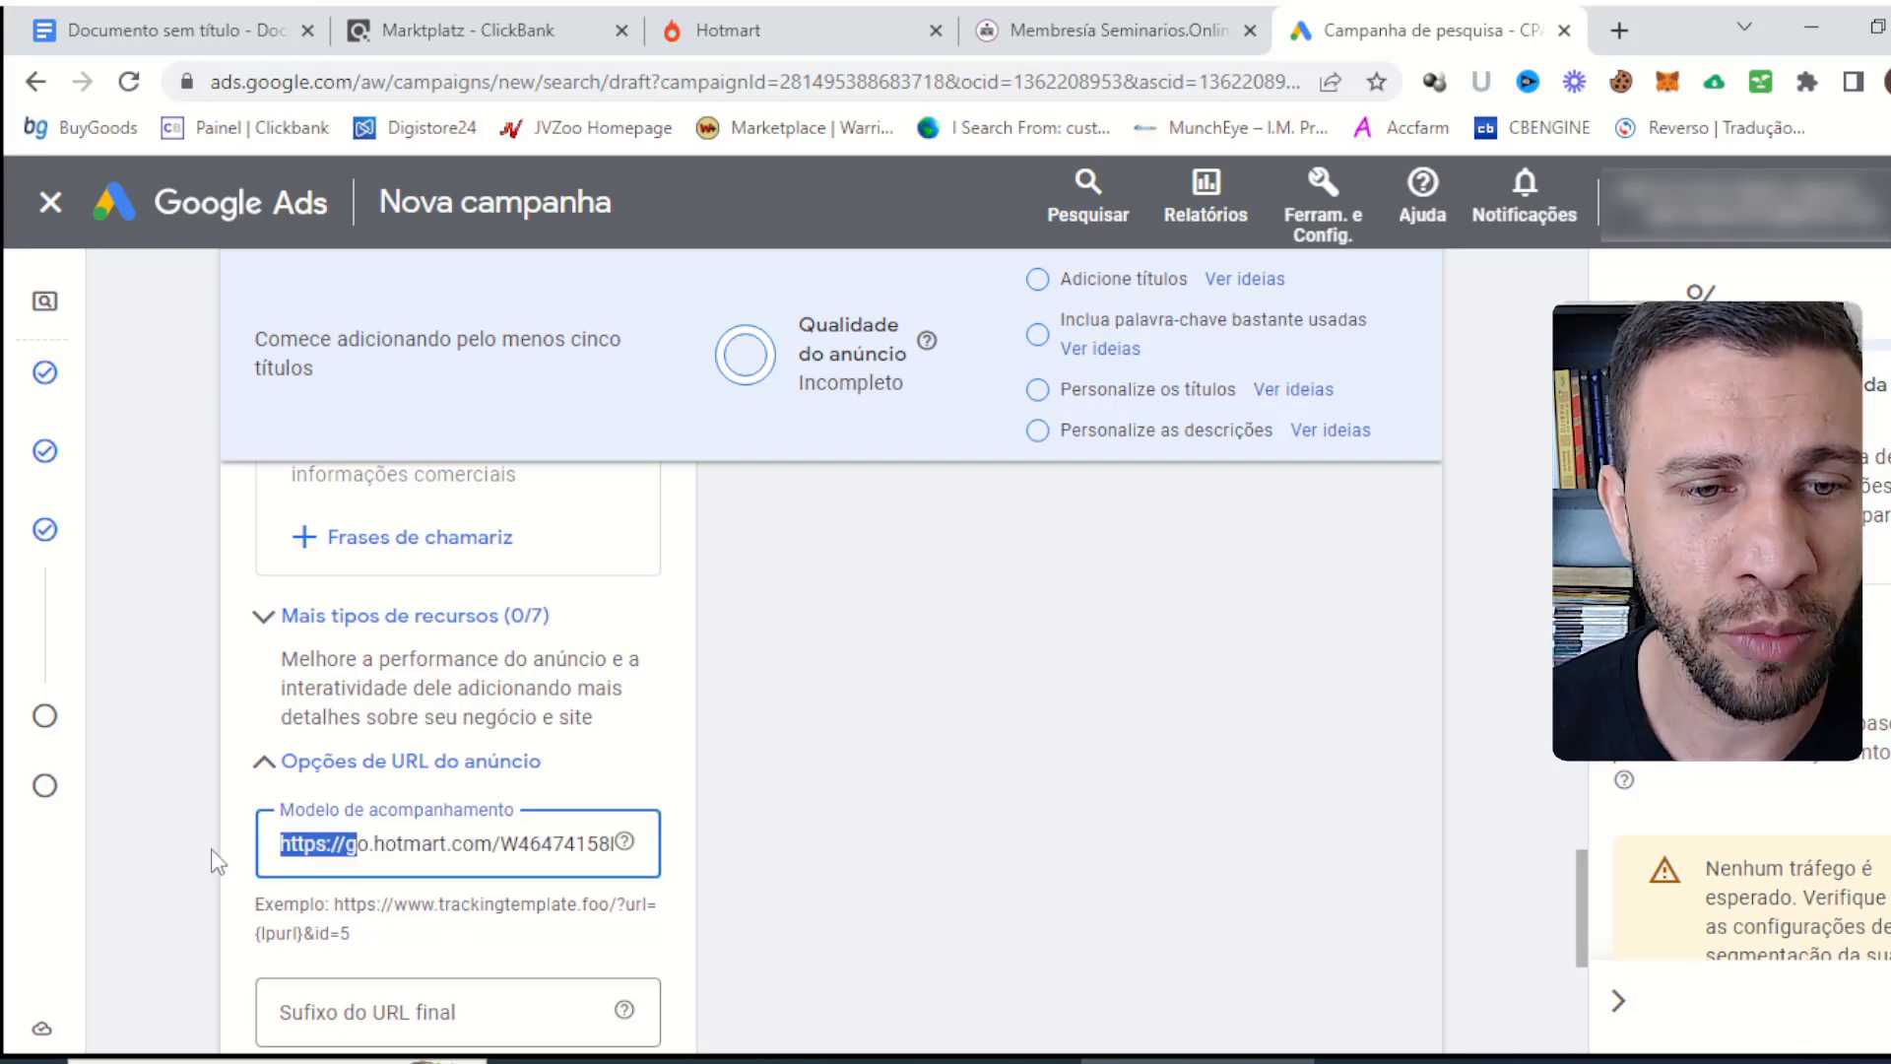
{"action": "left_click", "coordinate": [217, 794]}
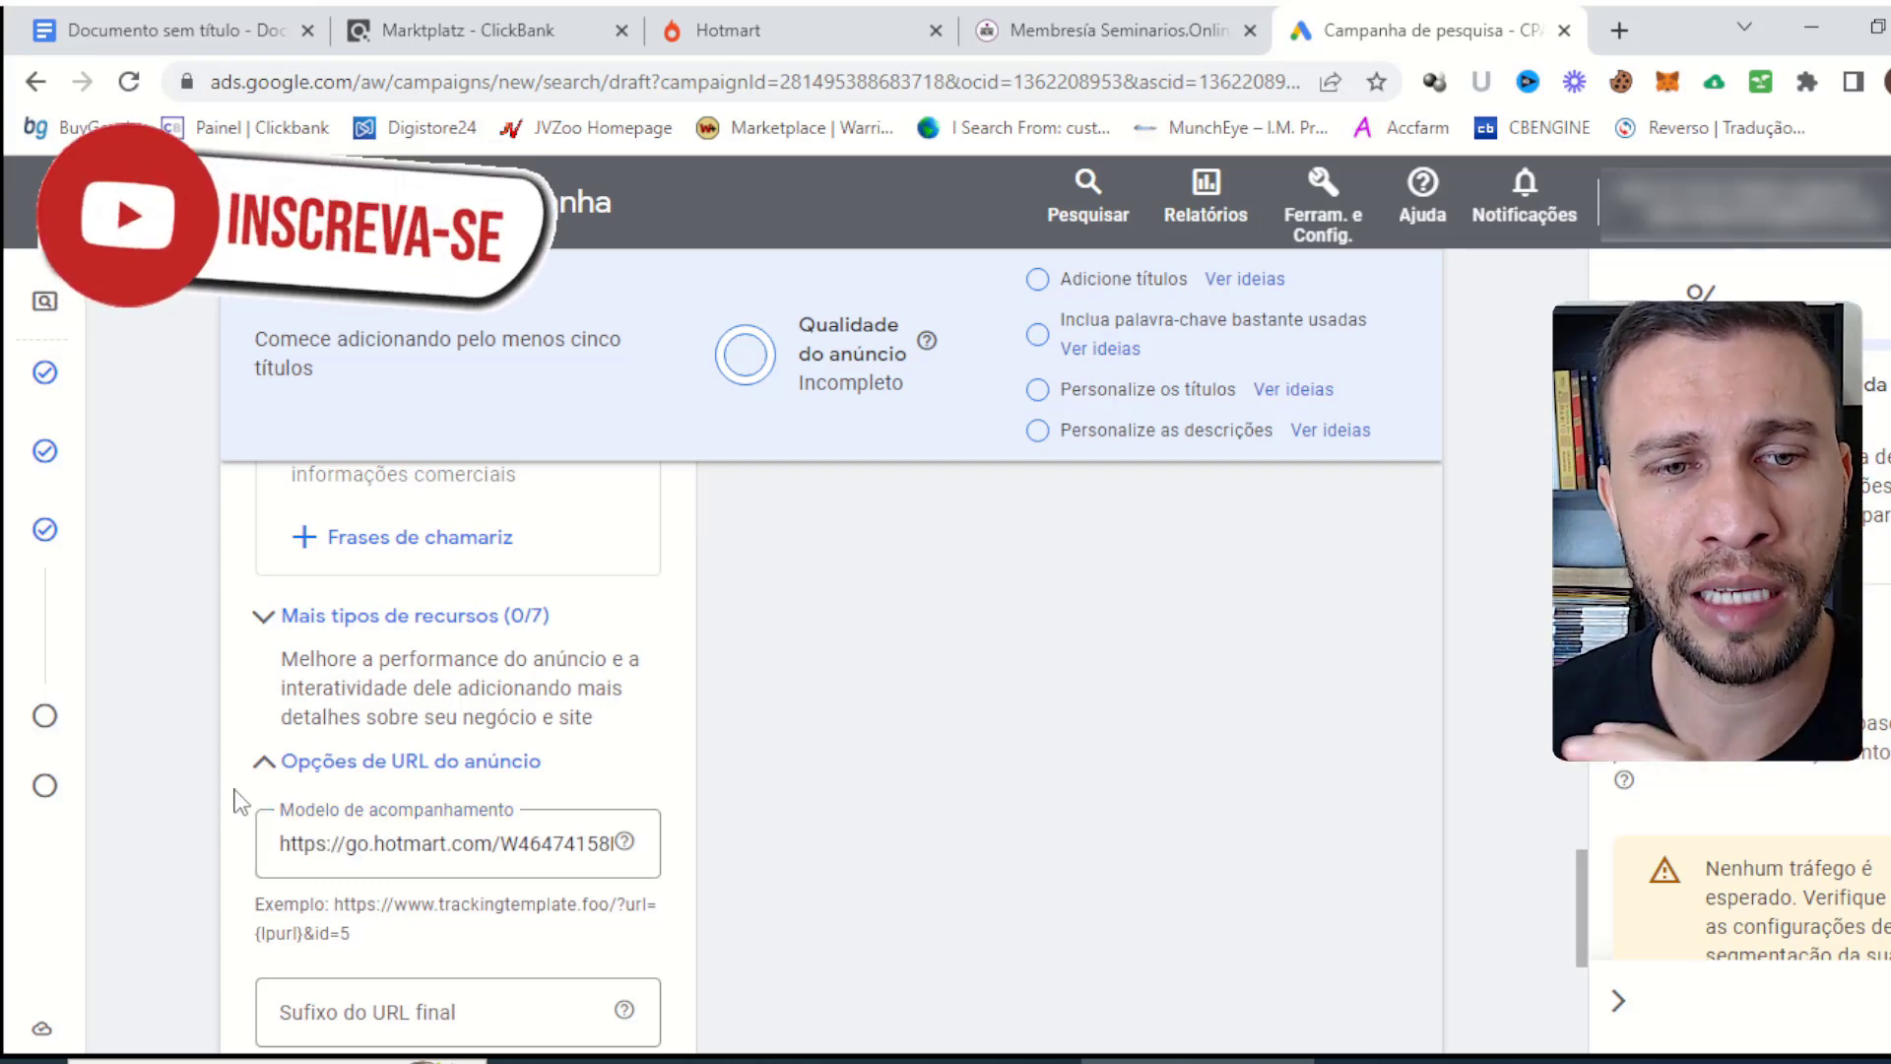
{"action": "left_click_drag", "start_coordinate": [414, 844], "coordinate": [549, 844]}
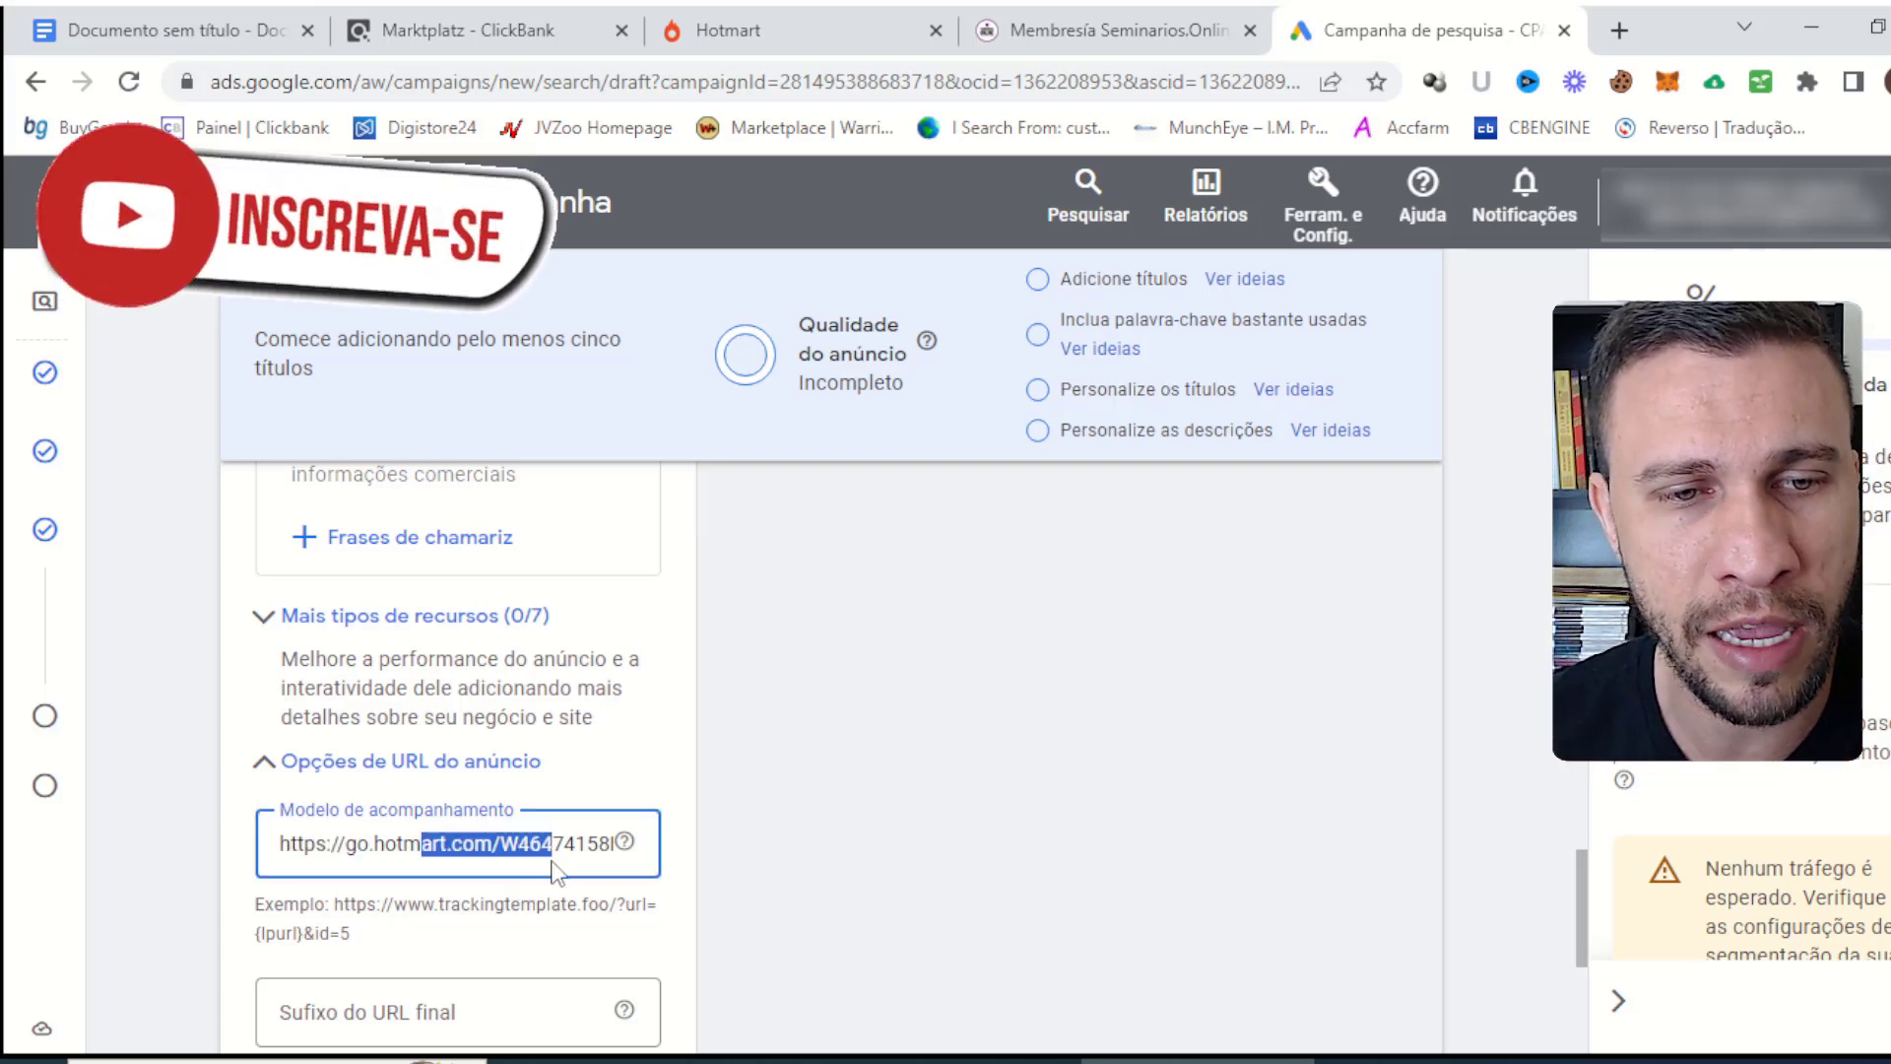
{"action": "left_click", "coordinate": [362, 835]}
{"action": "left_click", "coordinate": [362, 835]}
{"action": "key", "text": "ctrl+a"}
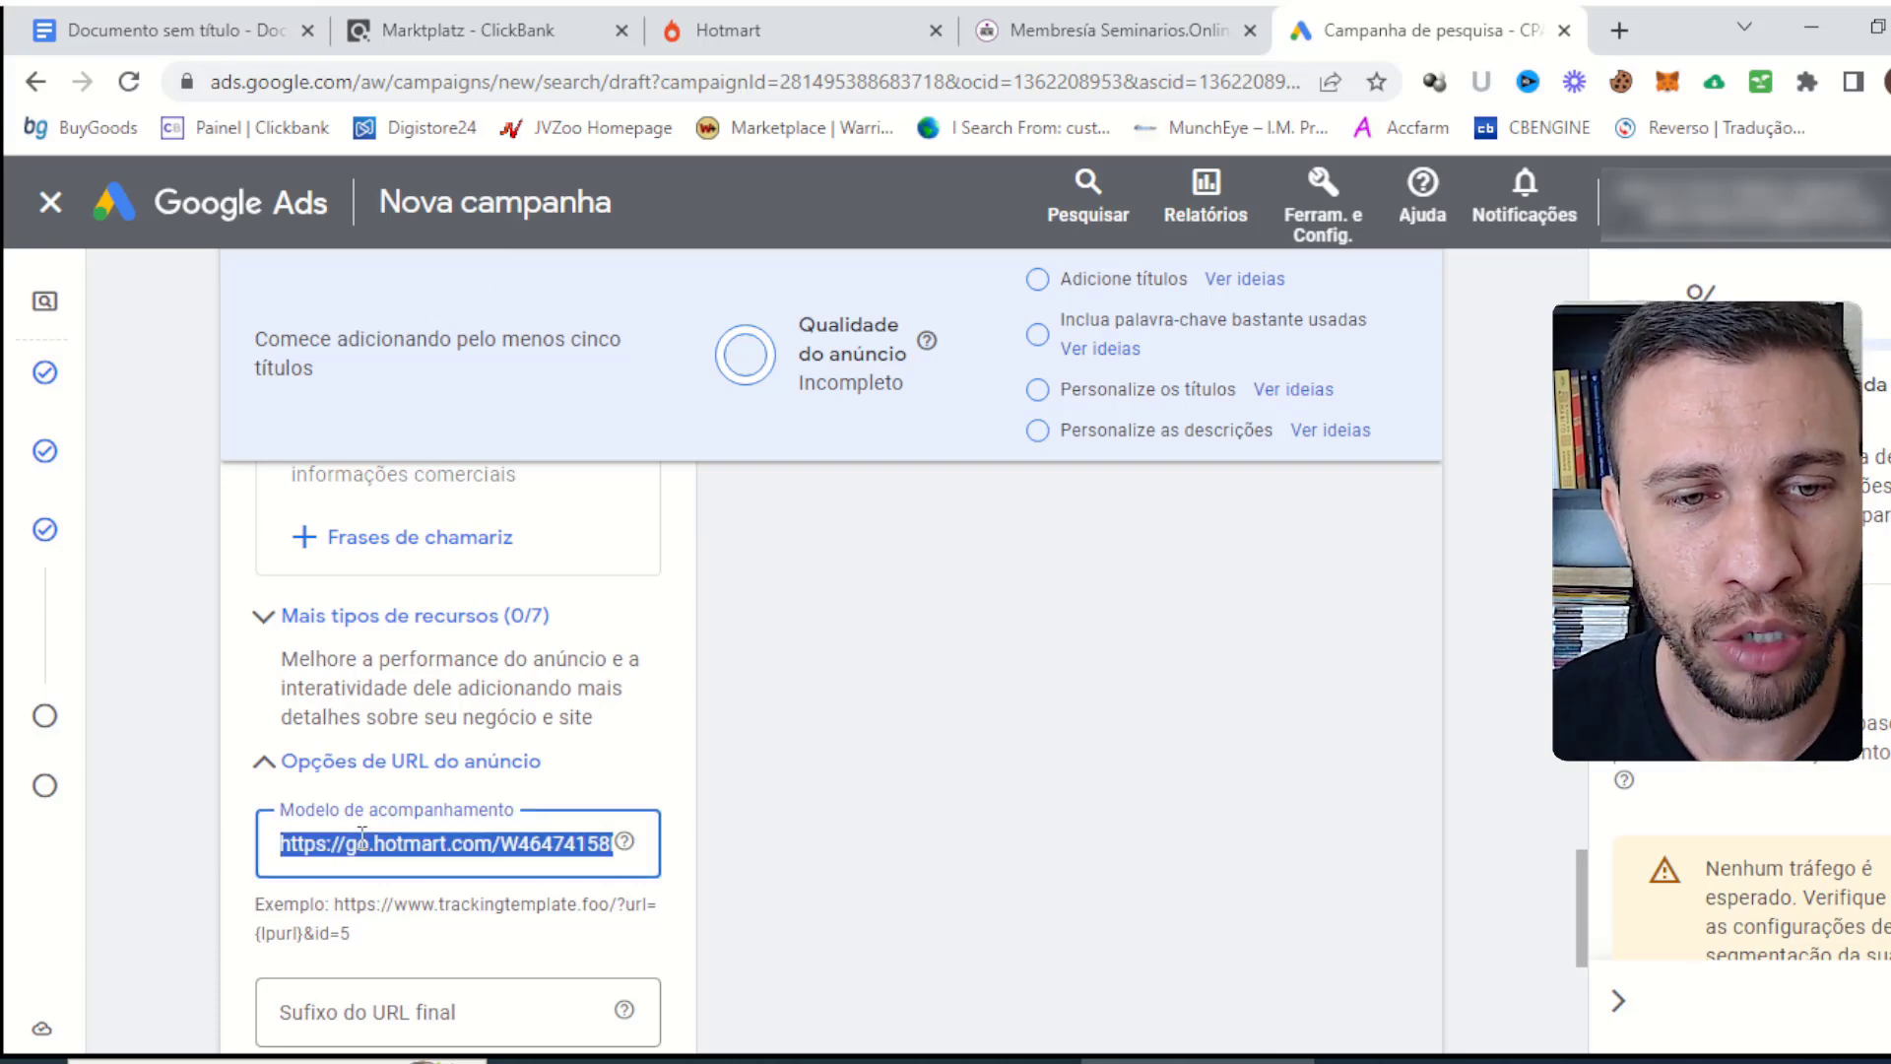
Review the ad's final URL against the hotlink in the tracking template, checking the display path and titles sections between them.
{"action": "scroll", "coordinate": [404, 788], "scroll_direction": "up", "scroll_amount": 10}
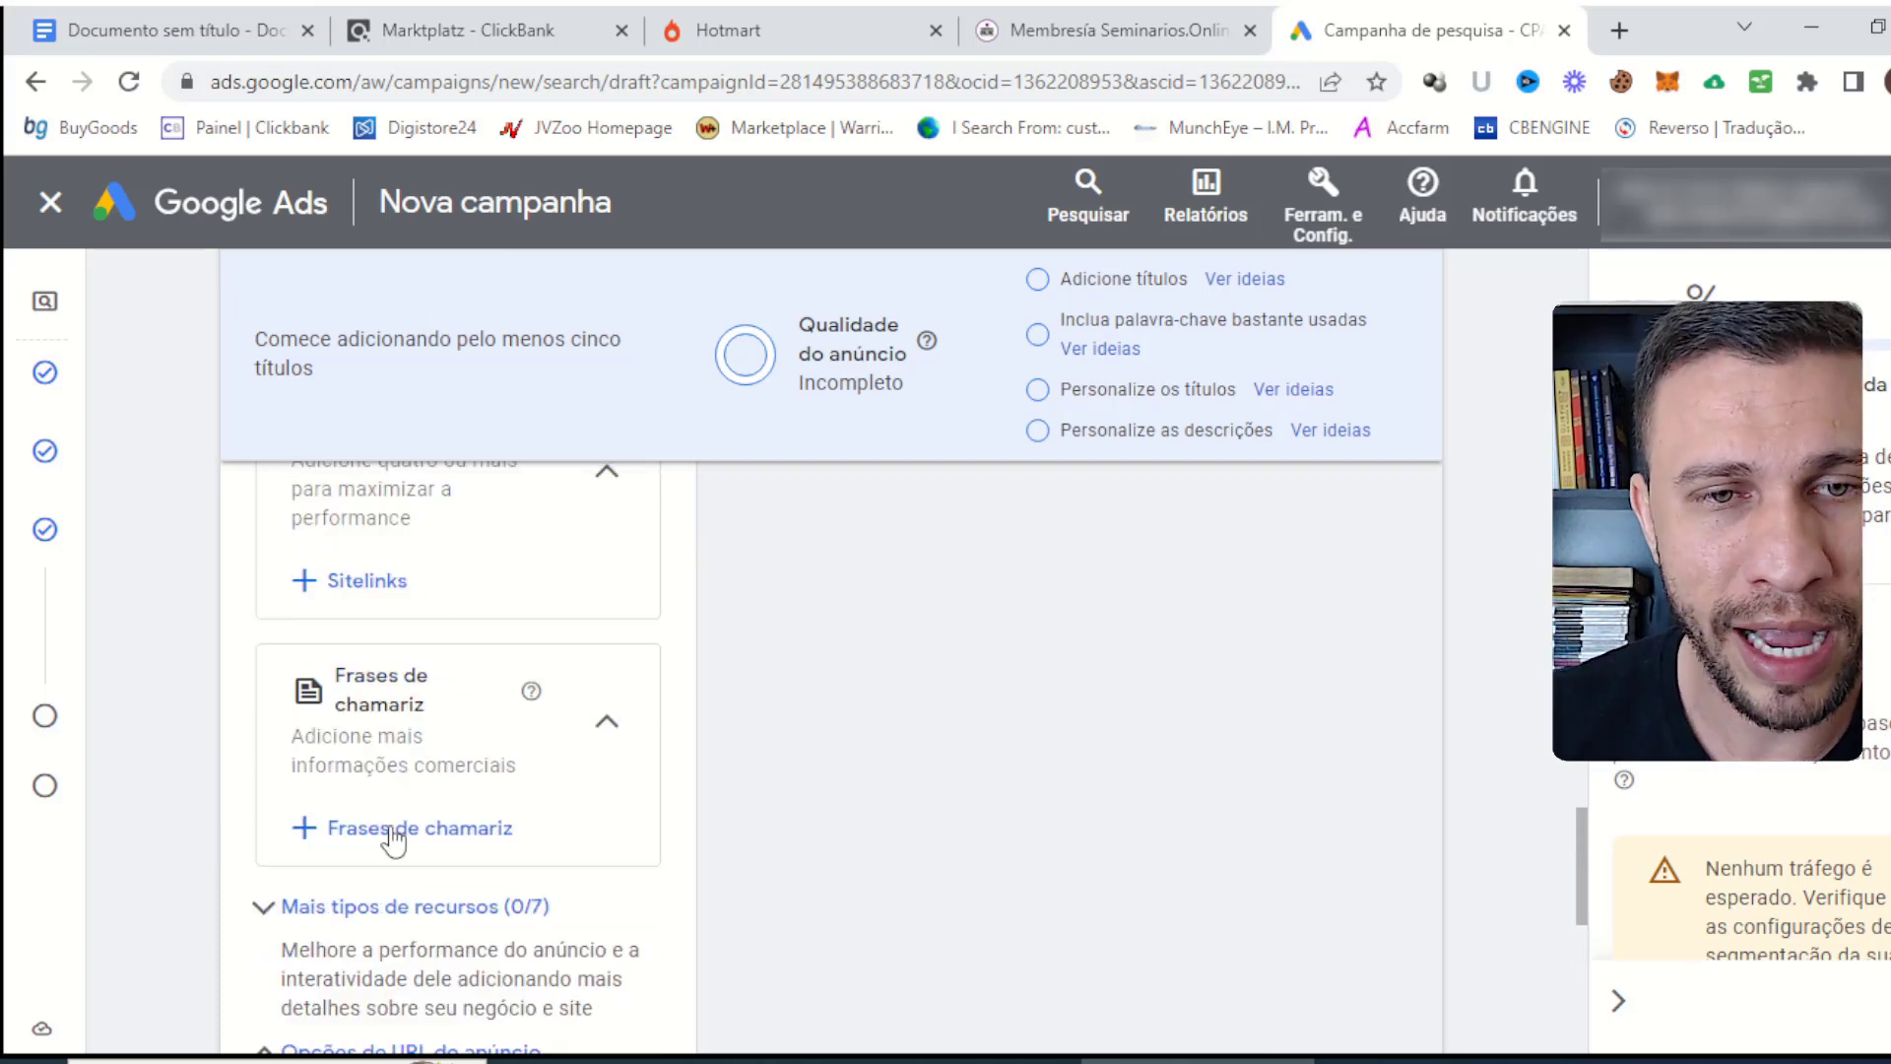
{"action": "scroll", "coordinate": [415, 780], "scroll_direction": "up", "scroll_amount": 5}
{"action": "left_click", "coordinate": [384, 716]}
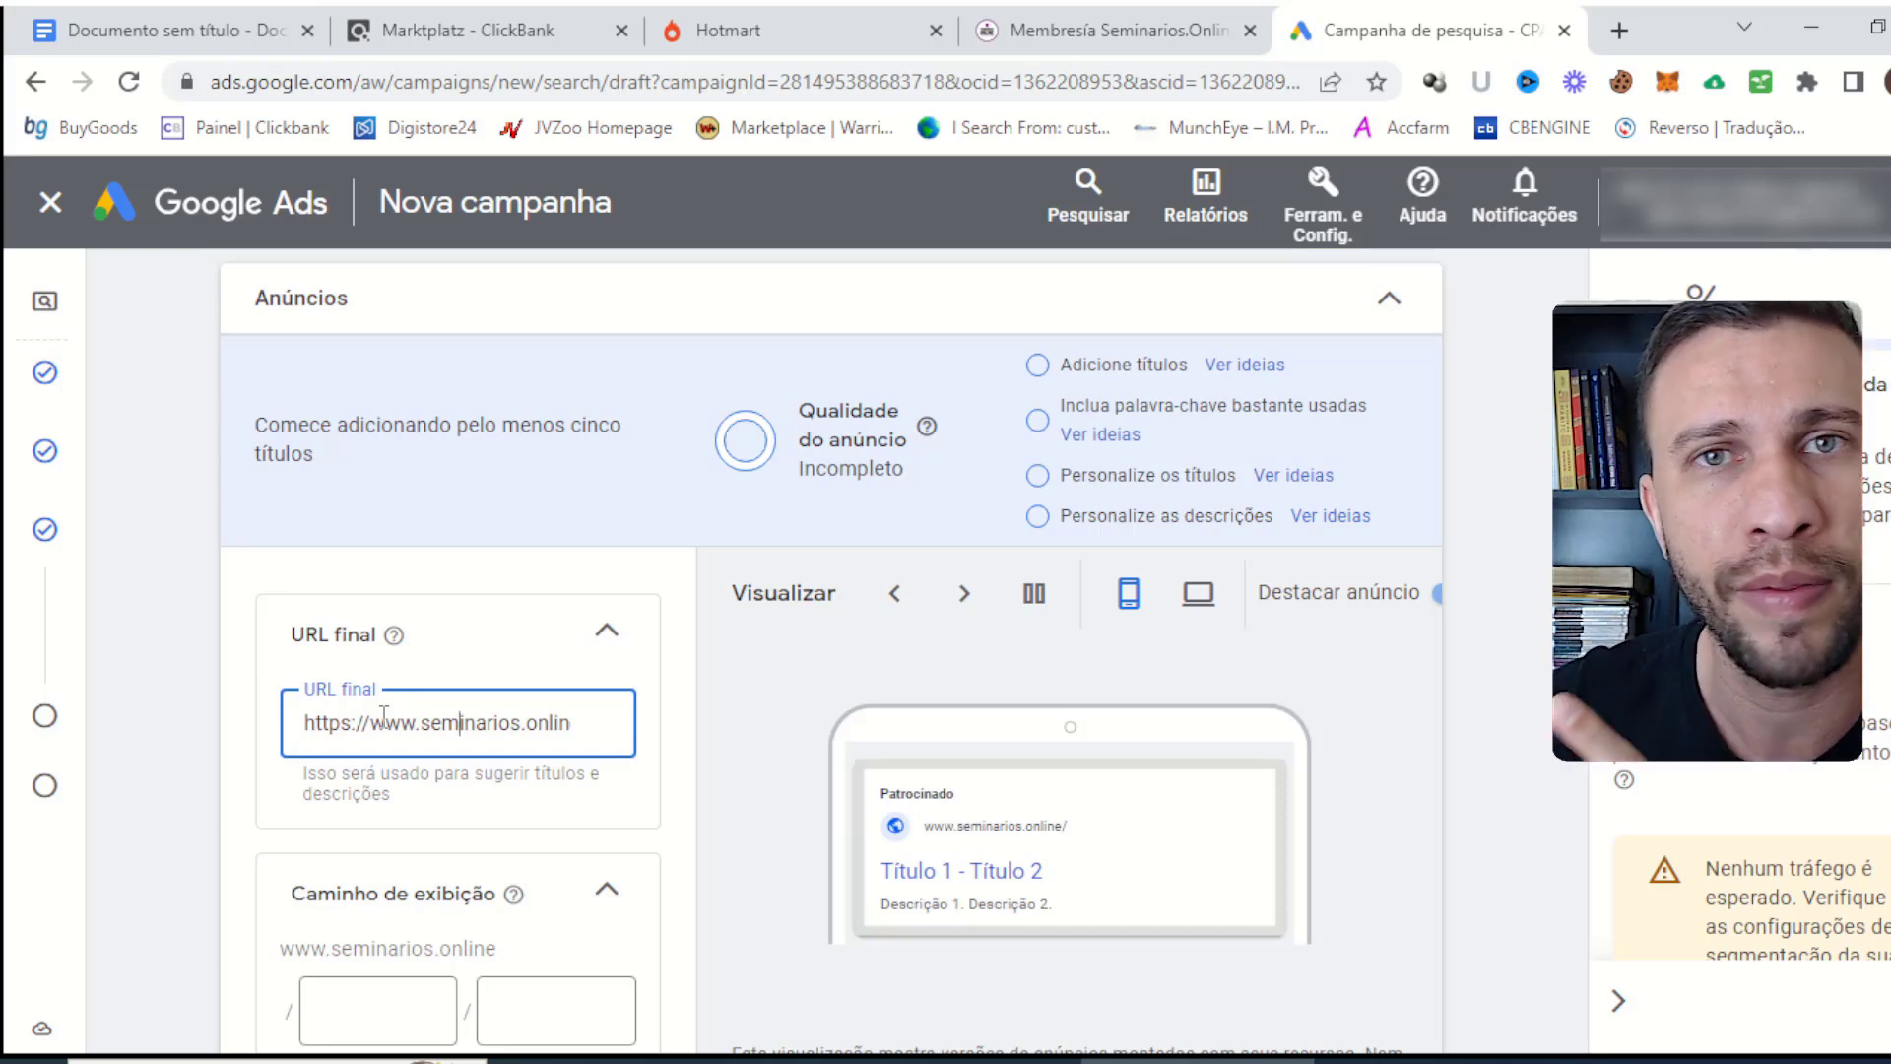
{"action": "scroll", "coordinate": [384, 714], "scroll_direction": "down", "scroll_amount": 1}
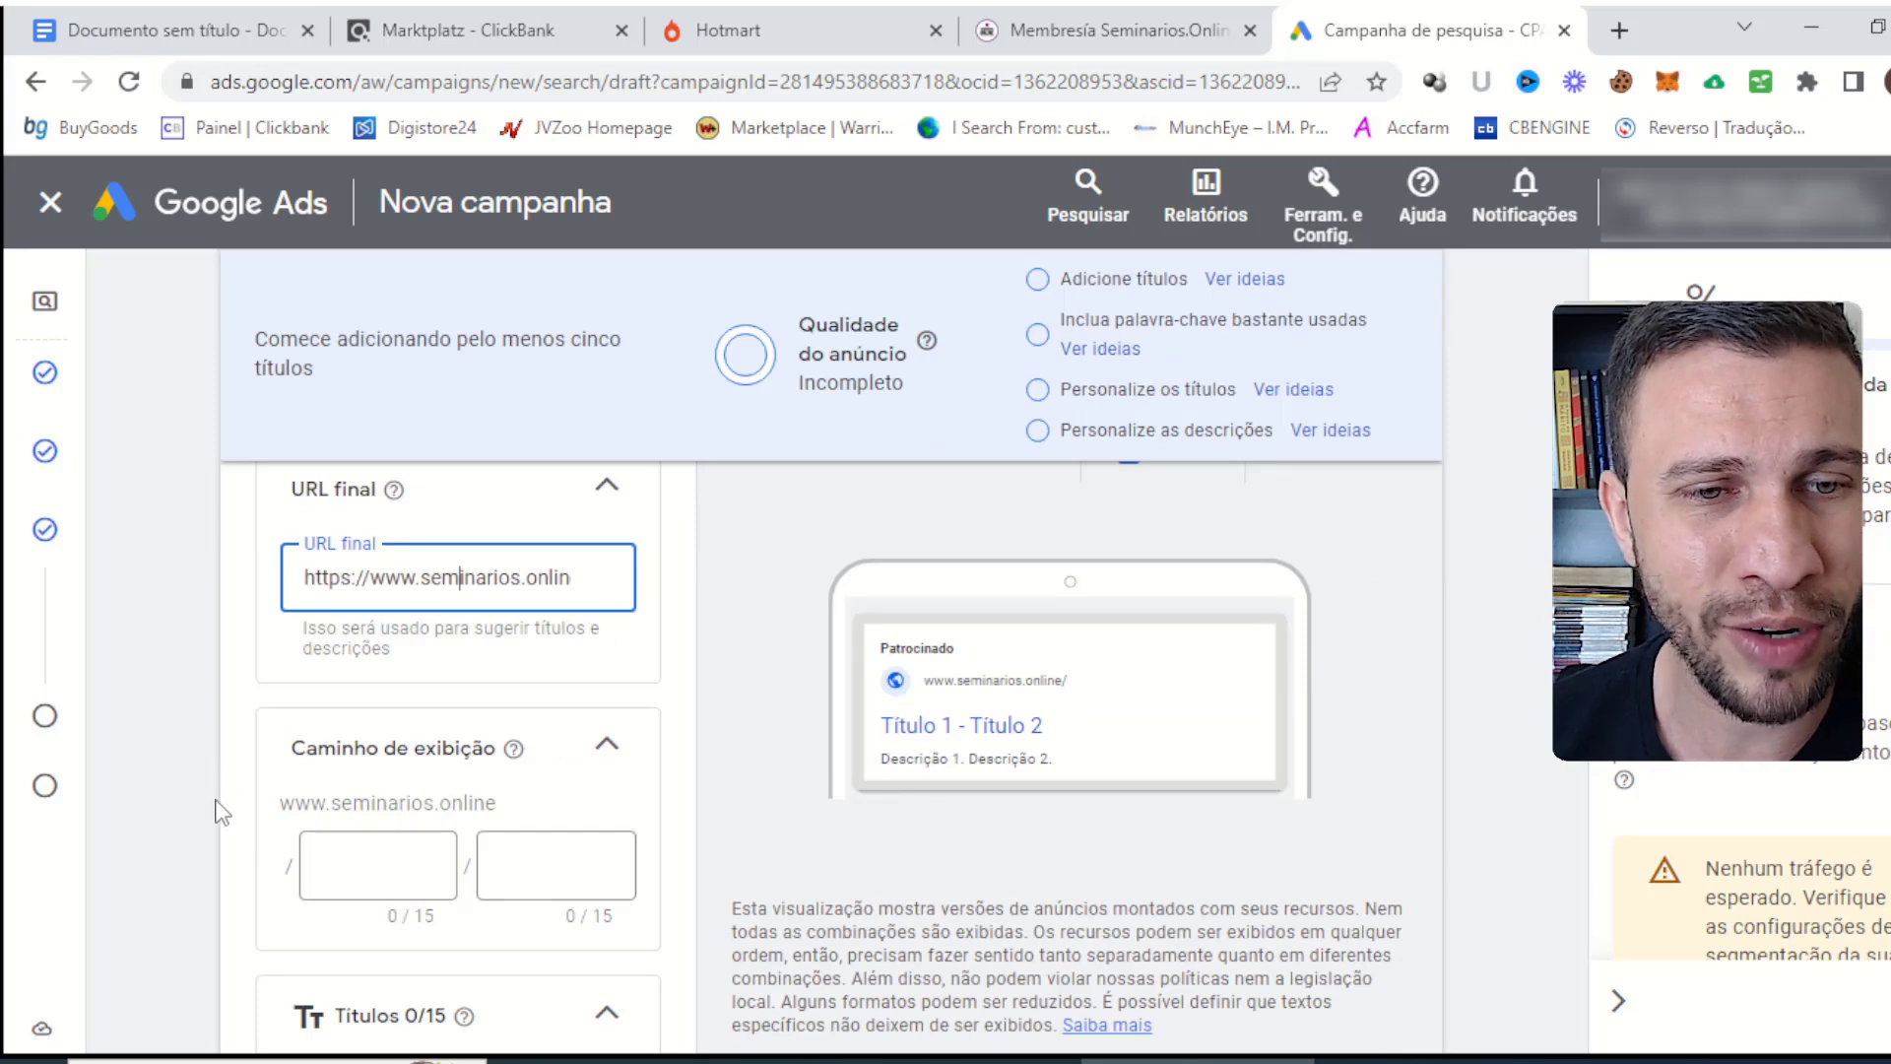
{"action": "scroll", "coordinate": [340, 768], "scroll_direction": "down", "scroll_amount": 1}
{"action": "scroll", "coordinate": [340, 710], "scroll_direction": "down", "scroll_amount": 1}
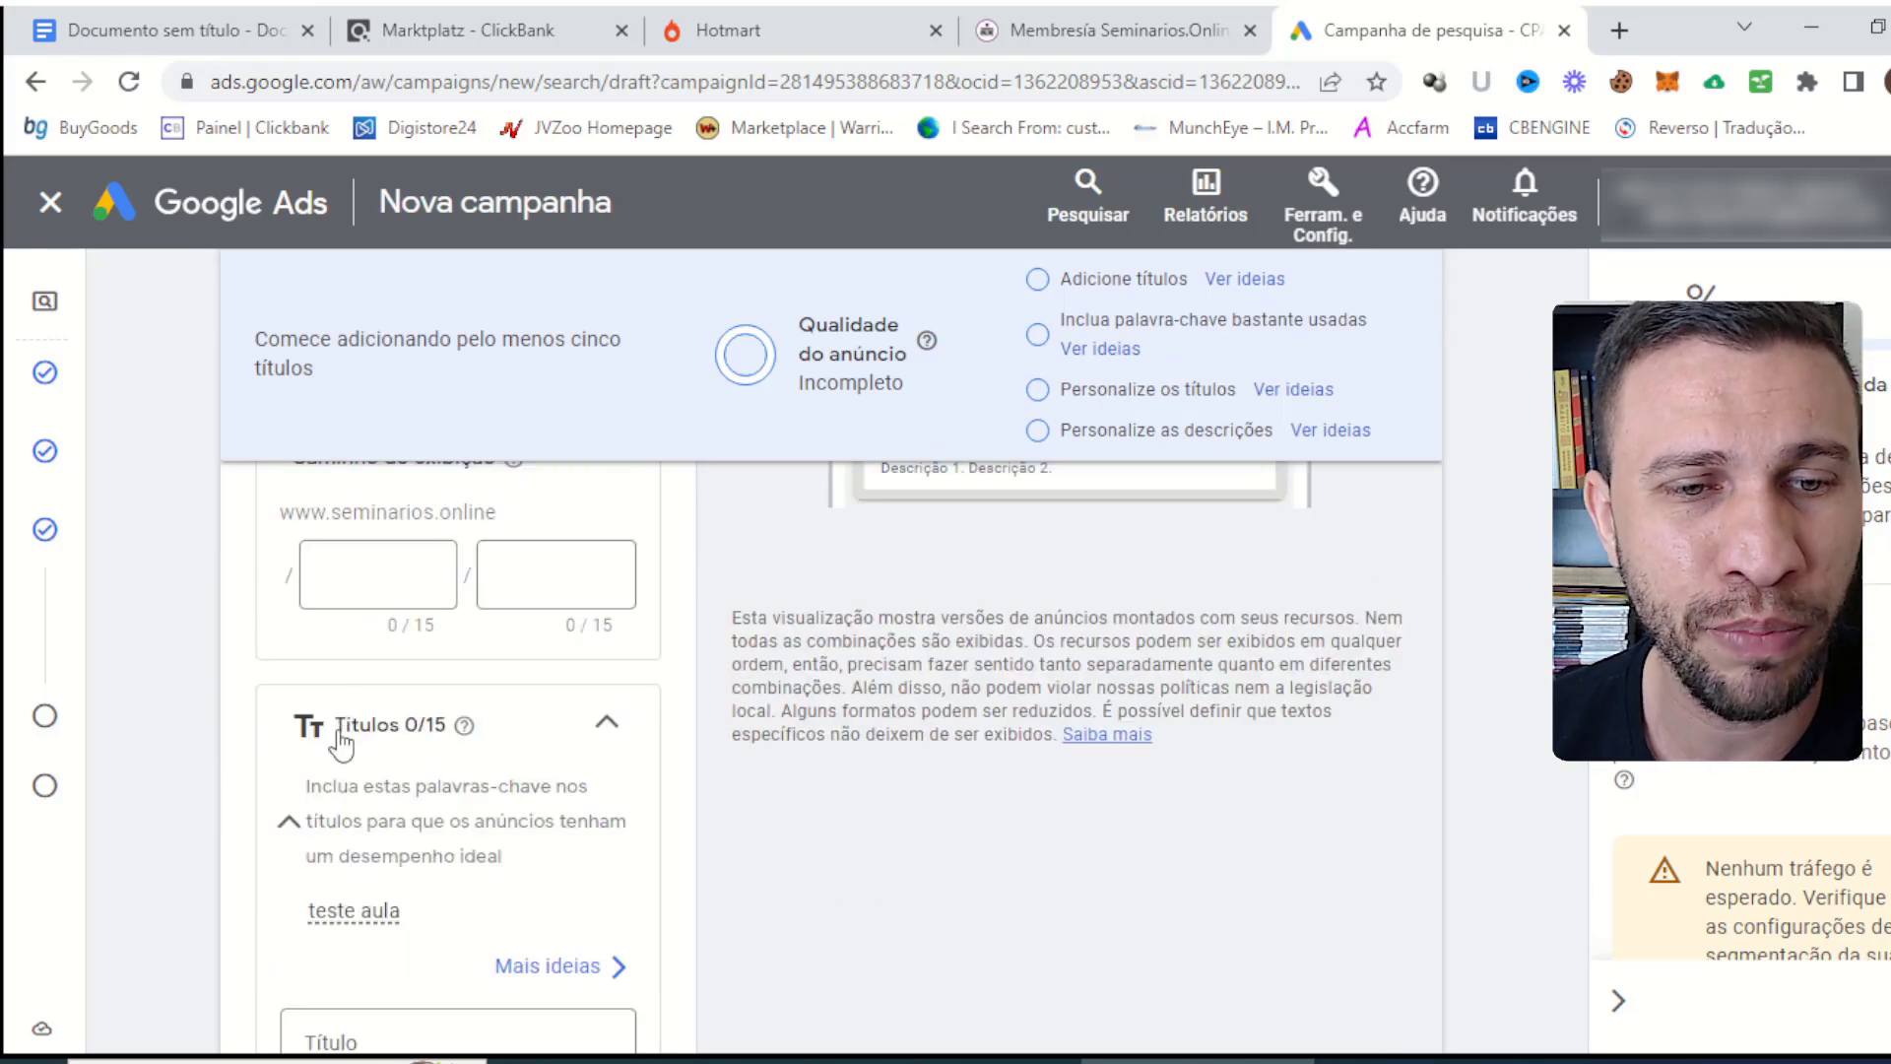
{"action": "scroll", "coordinate": [335, 729], "scroll_direction": "down", "scroll_amount": 2}
{"action": "scroll", "coordinate": [336, 727], "scroll_direction": "down", "scroll_amount": 6}
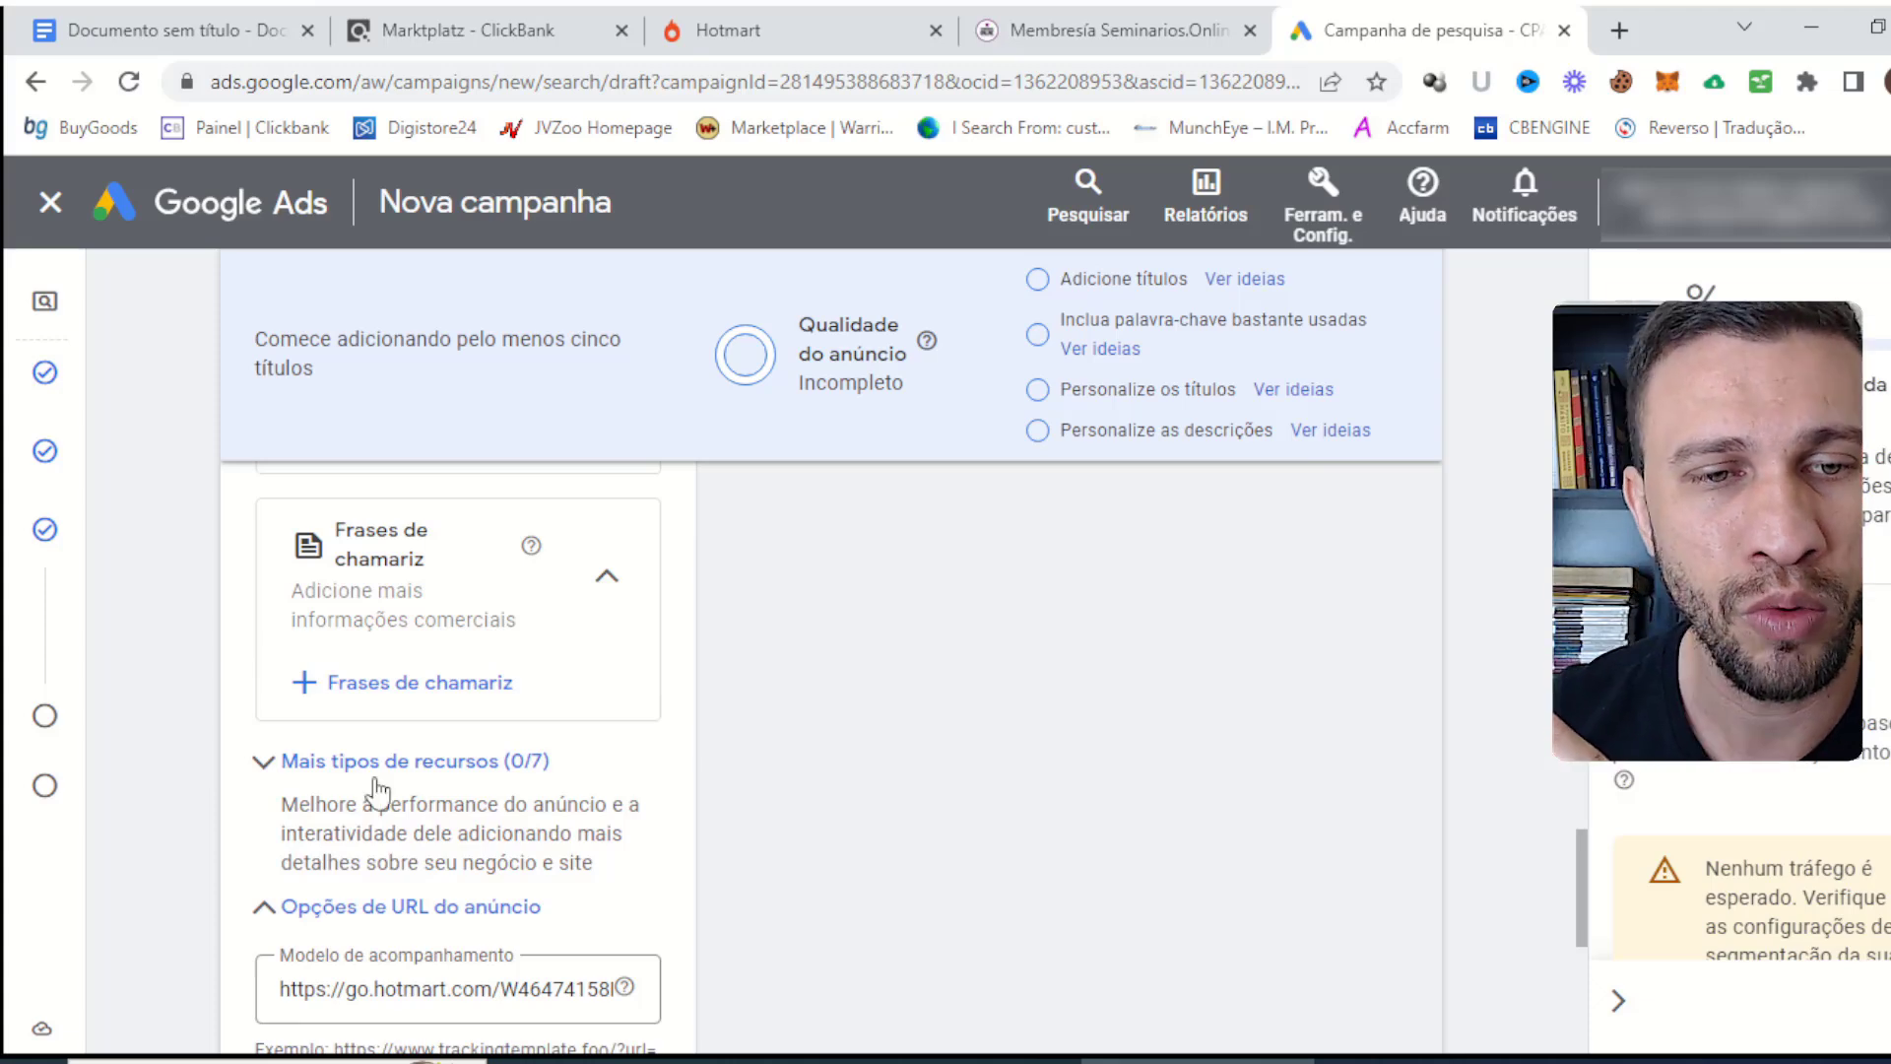
{"action": "scroll", "coordinate": [739, 660], "scroll_direction": "up", "scroll_amount": 8}
{"action": "scroll", "coordinate": [646, 726], "scroll_direction": "up", "scroll_amount": 4}
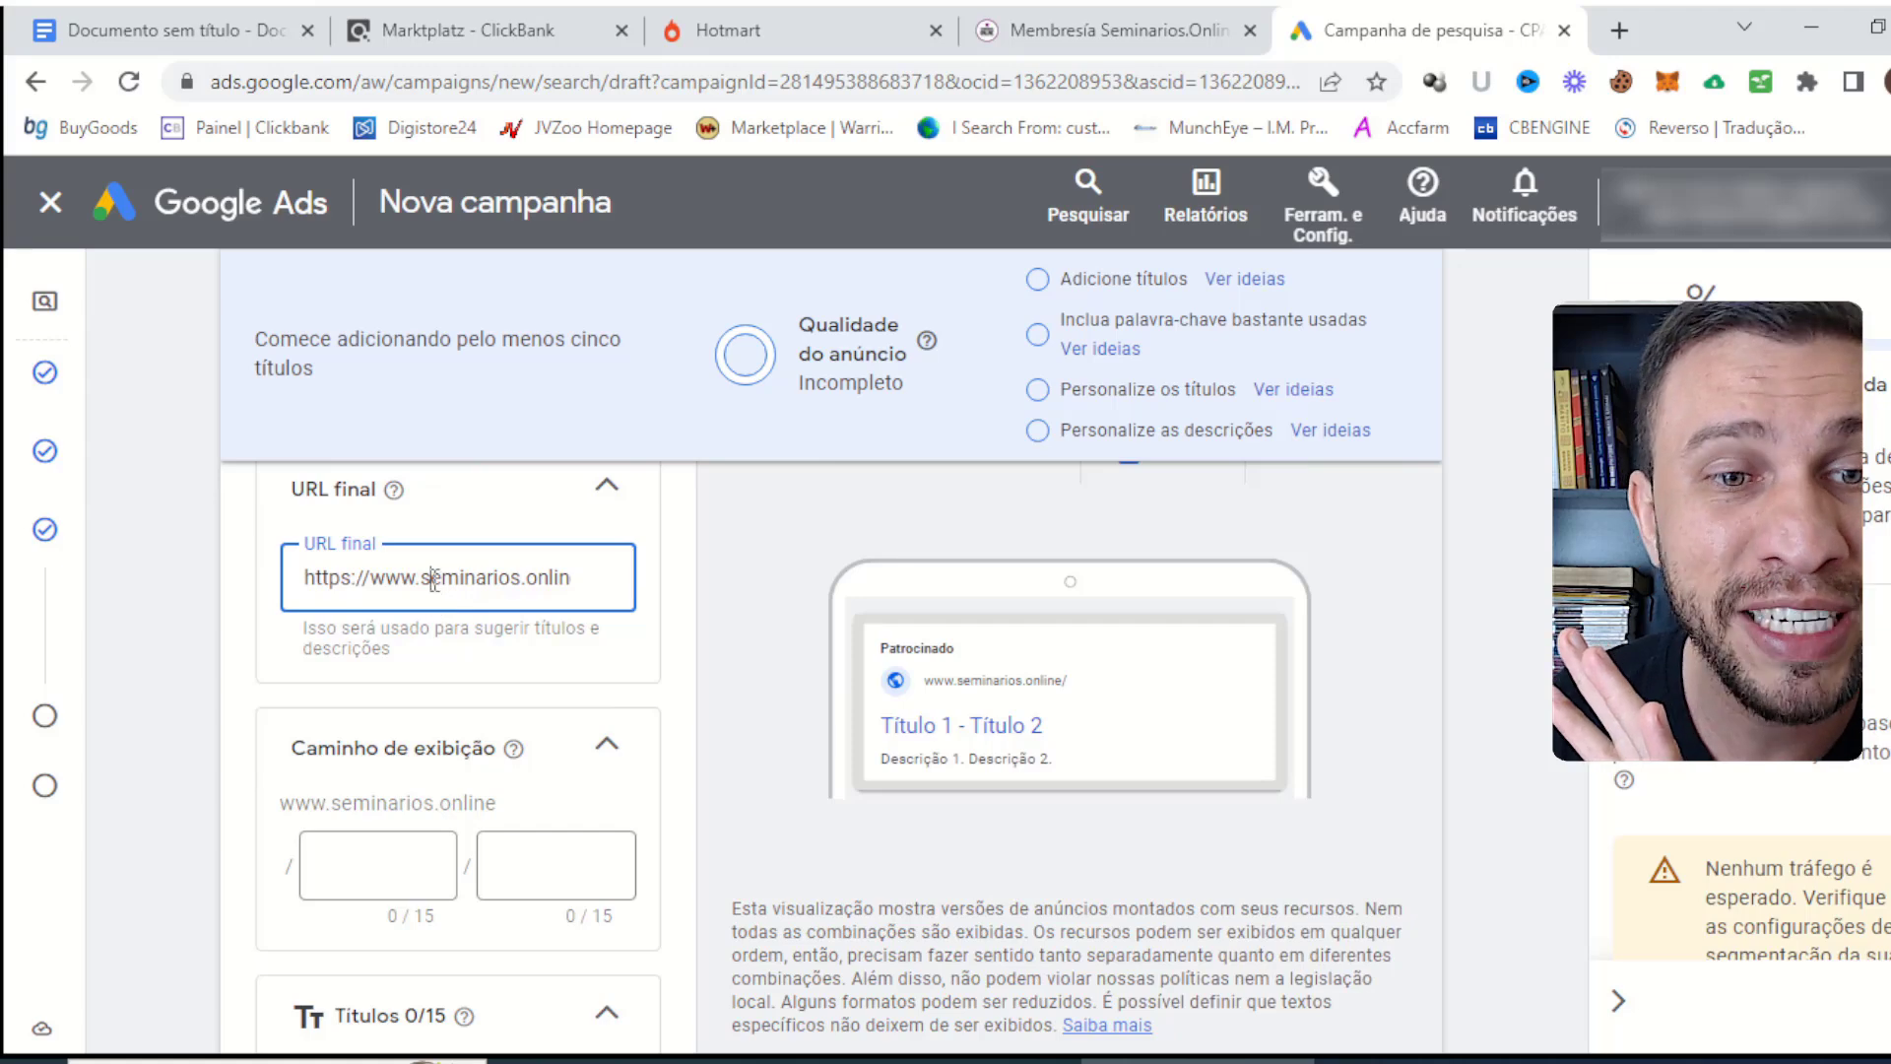
{"action": "triple_click", "coordinate": [434, 577]}
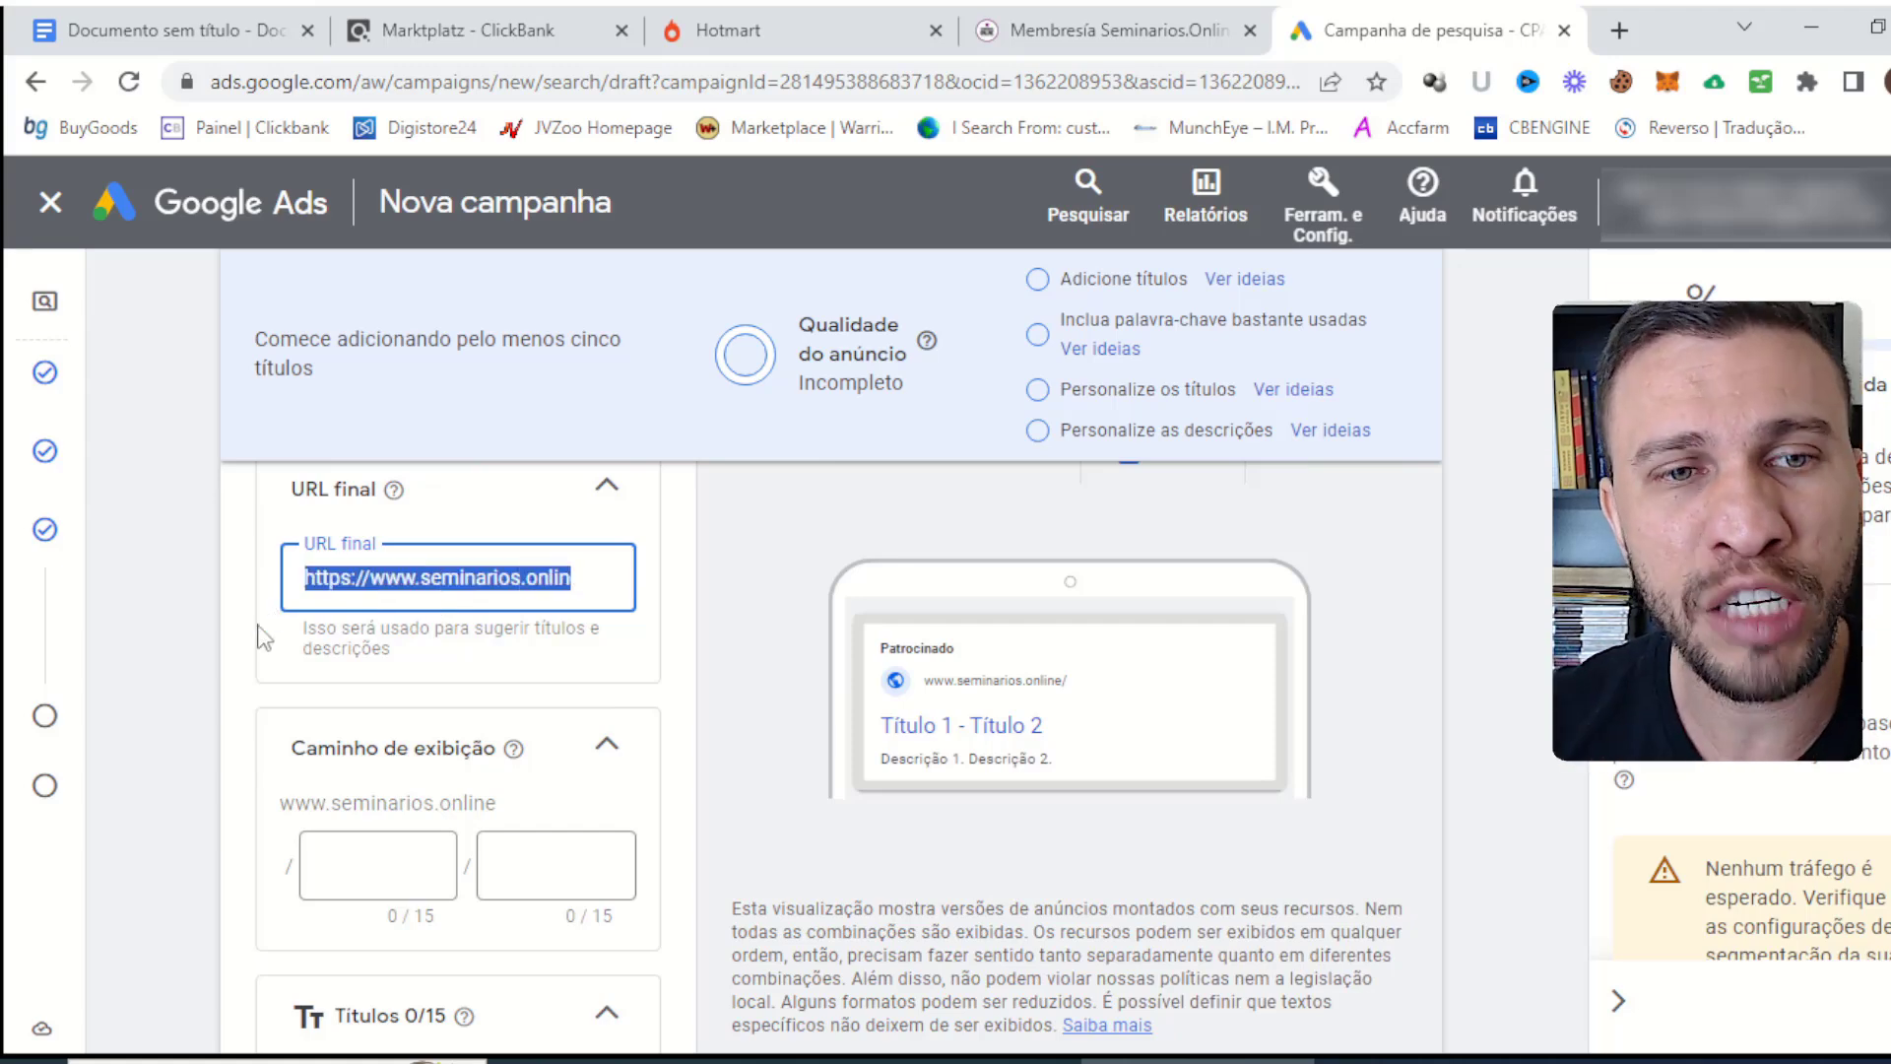
{"action": "scroll", "coordinate": [254, 625], "scroll_direction": "down", "scroll_amount": 2}
{"action": "scroll", "coordinate": [254, 626], "scroll_direction": "down", "scroll_amount": 2}
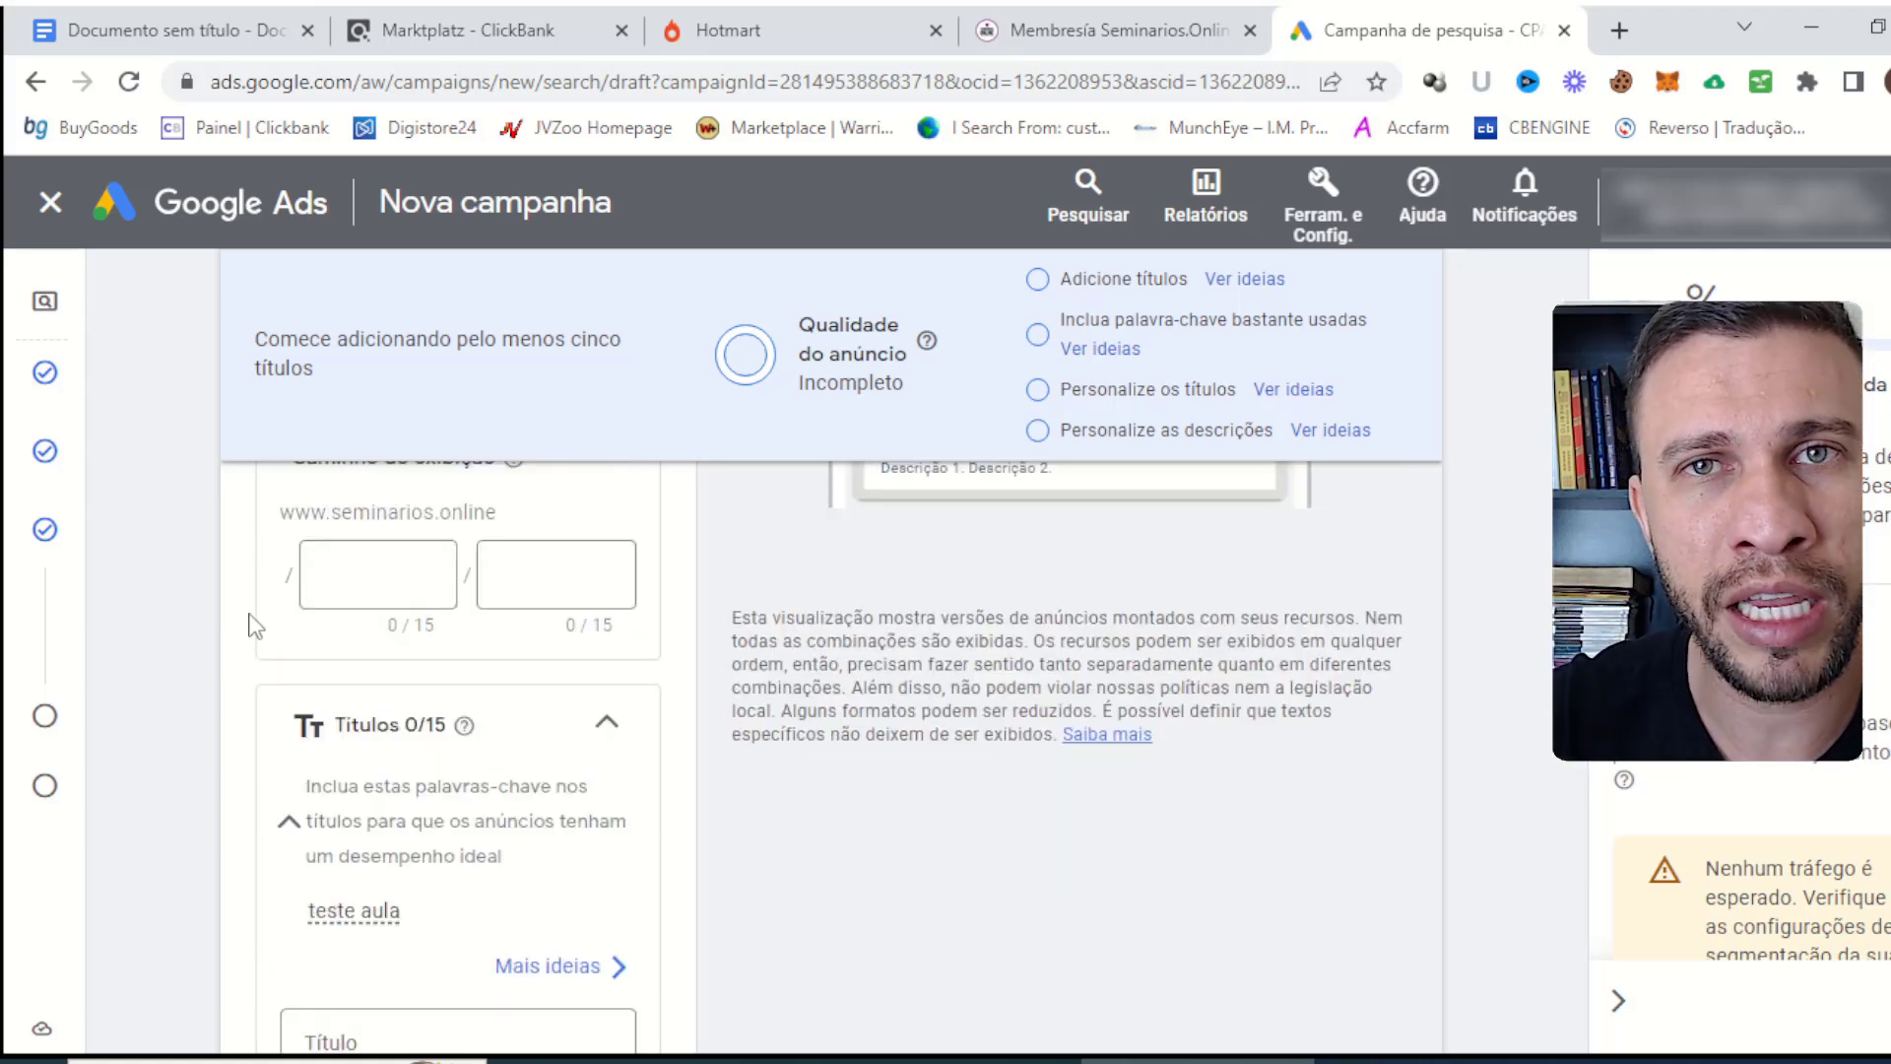
{"action": "scroll", "coordinate": [286, 625], "scroll_direction": "up", "scroll_amount": 5}
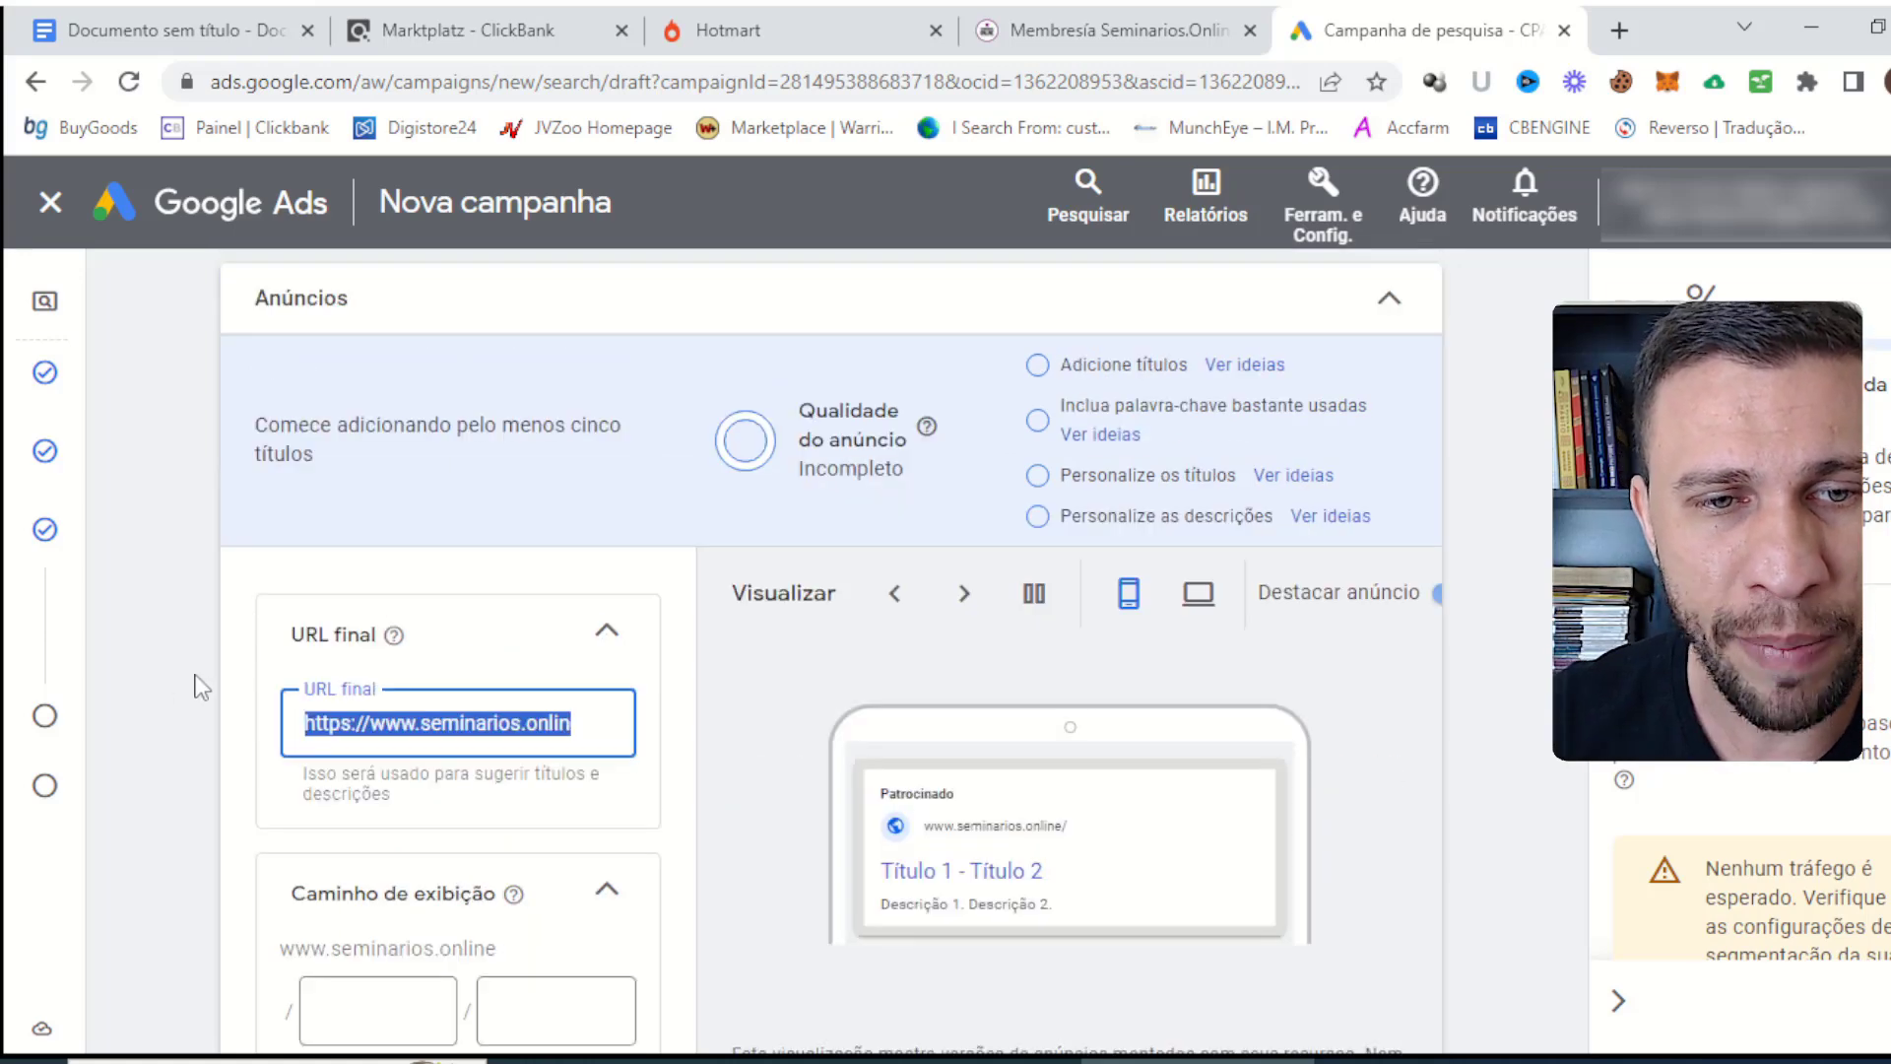
{"action": "left_click", "coordinate": [471, 735]}
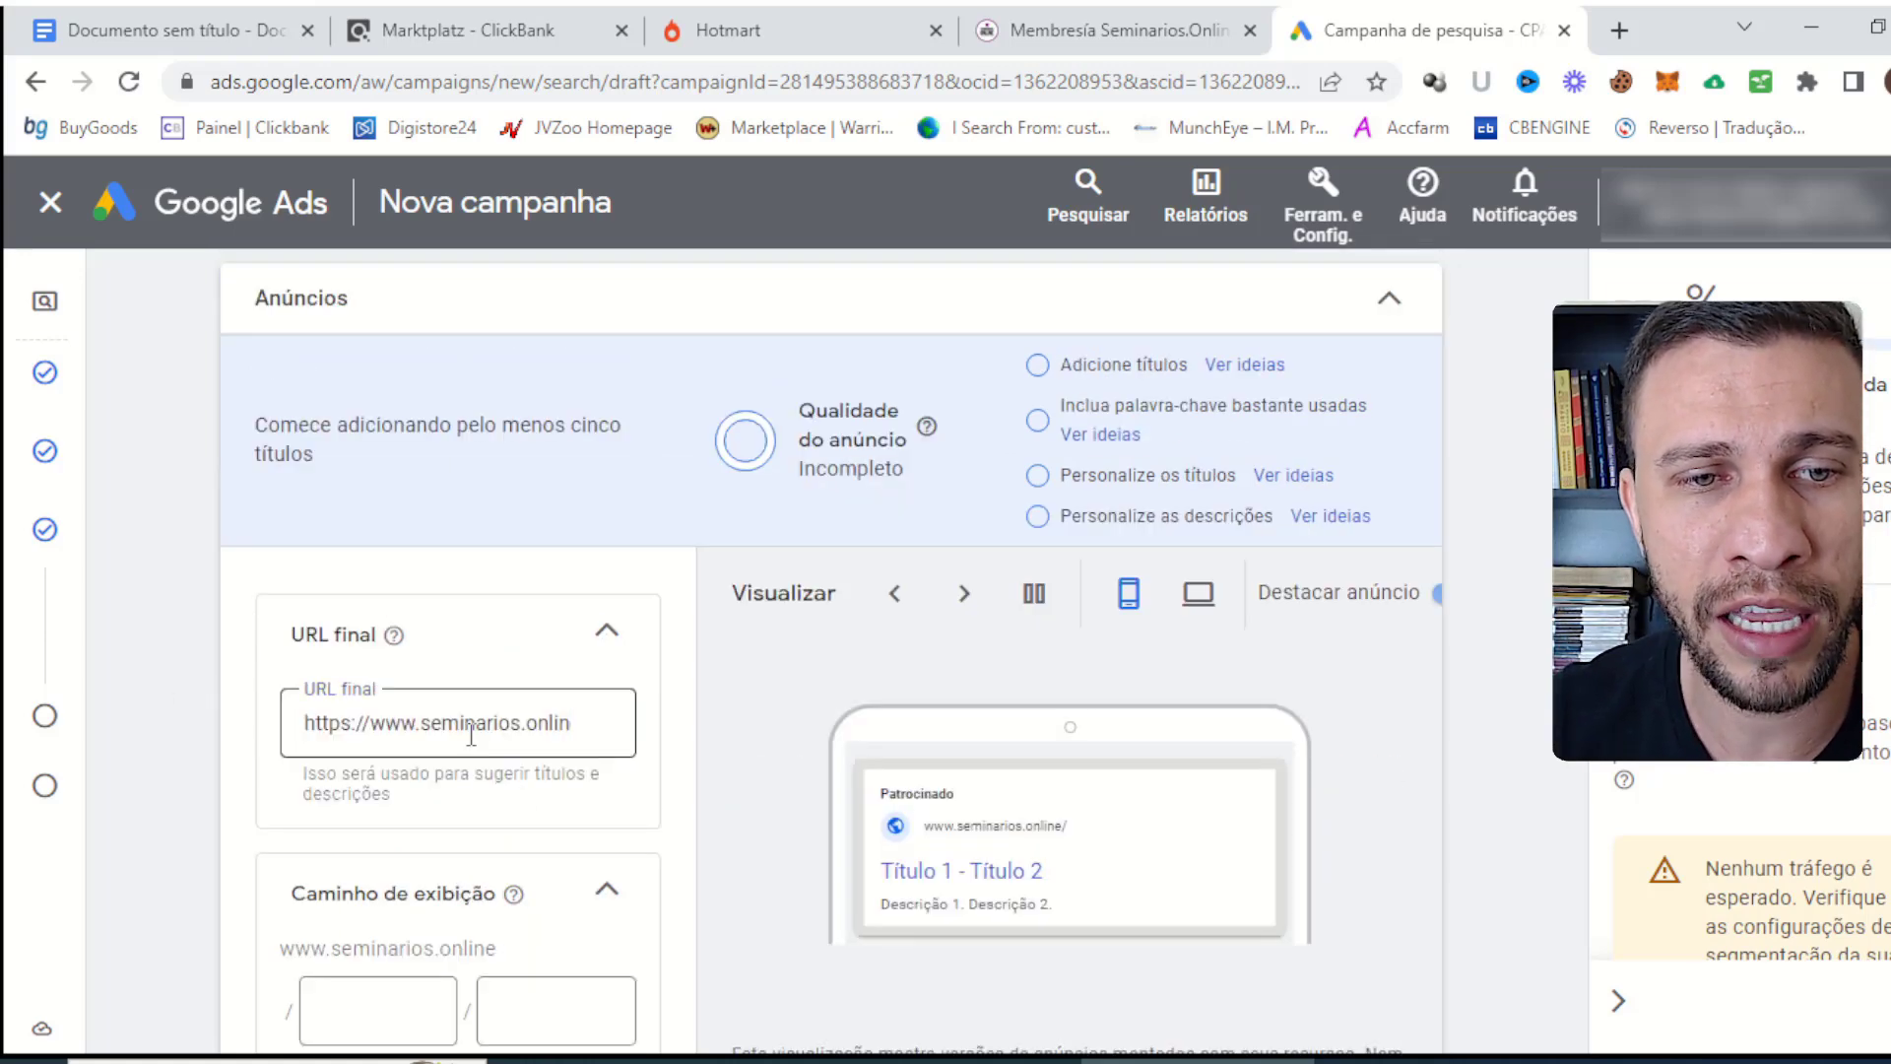
{"action": "left_click", "coordinate": [470, 735]}
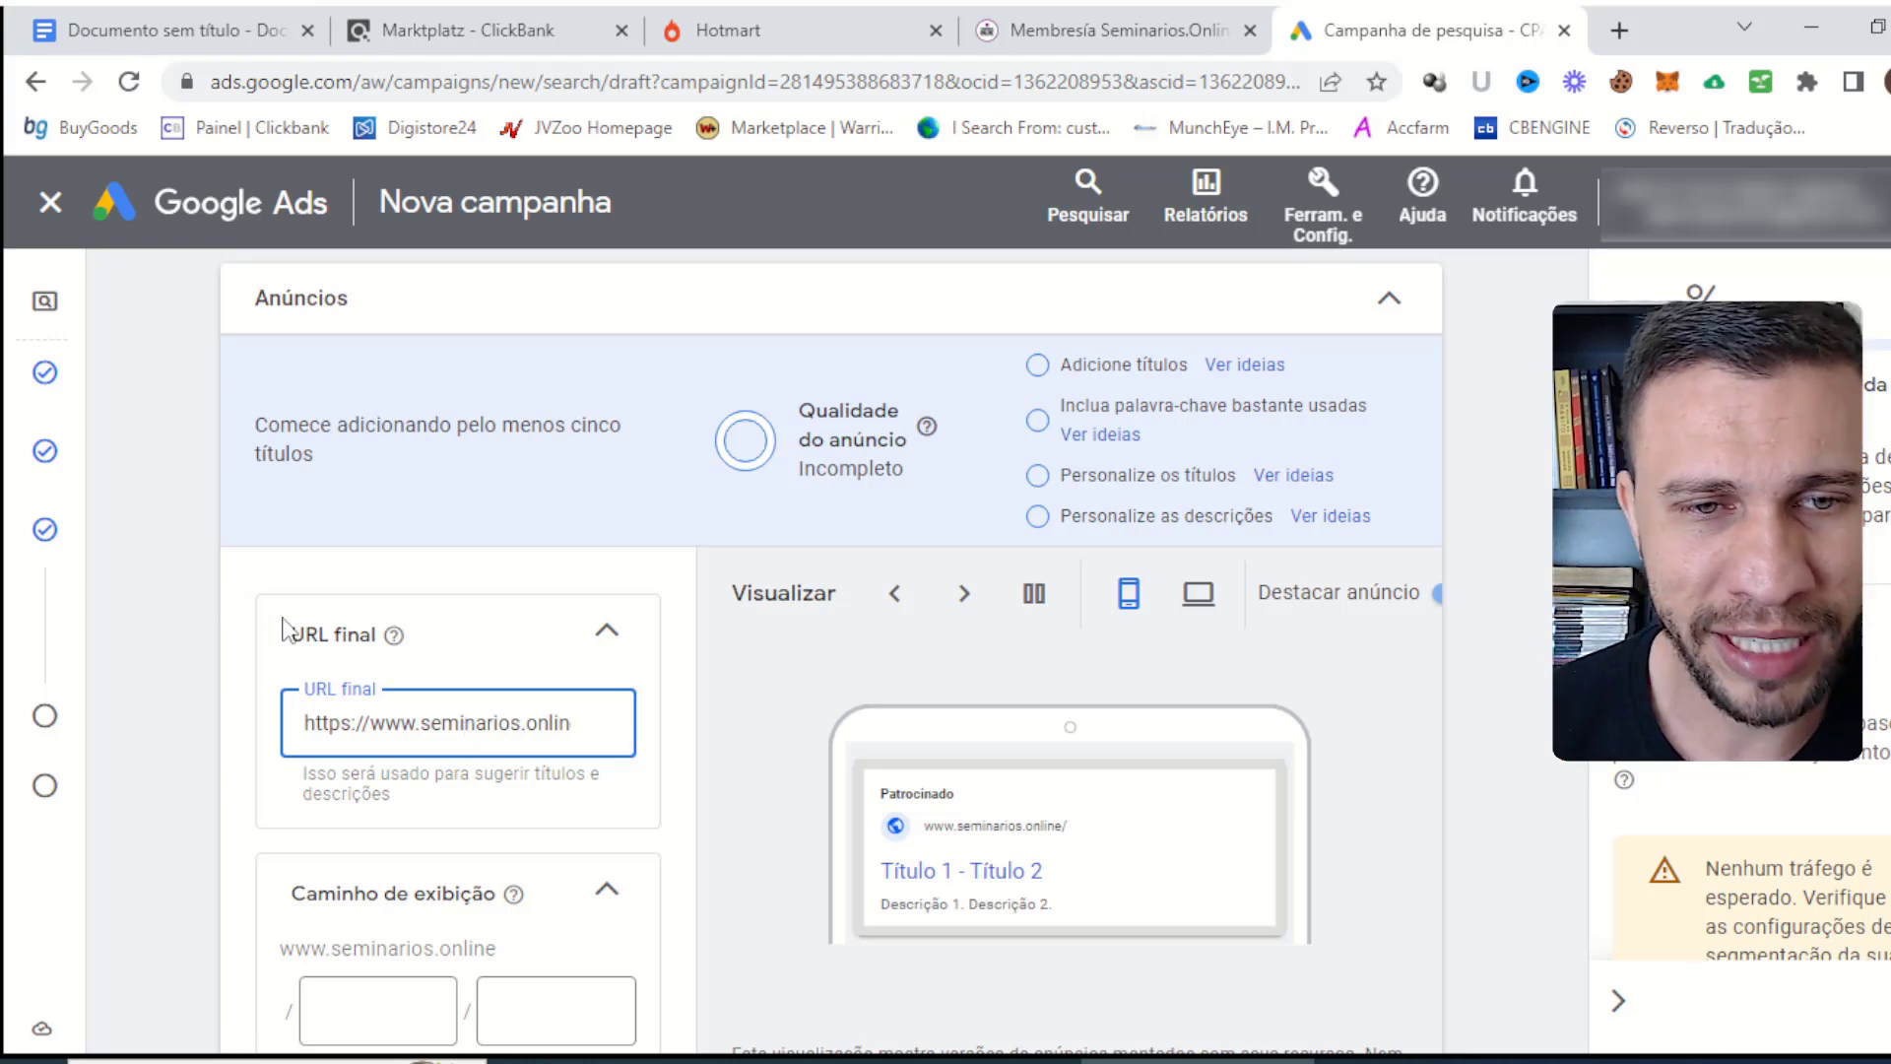
{"action": "left_click", "coordinate": [276, 694]}
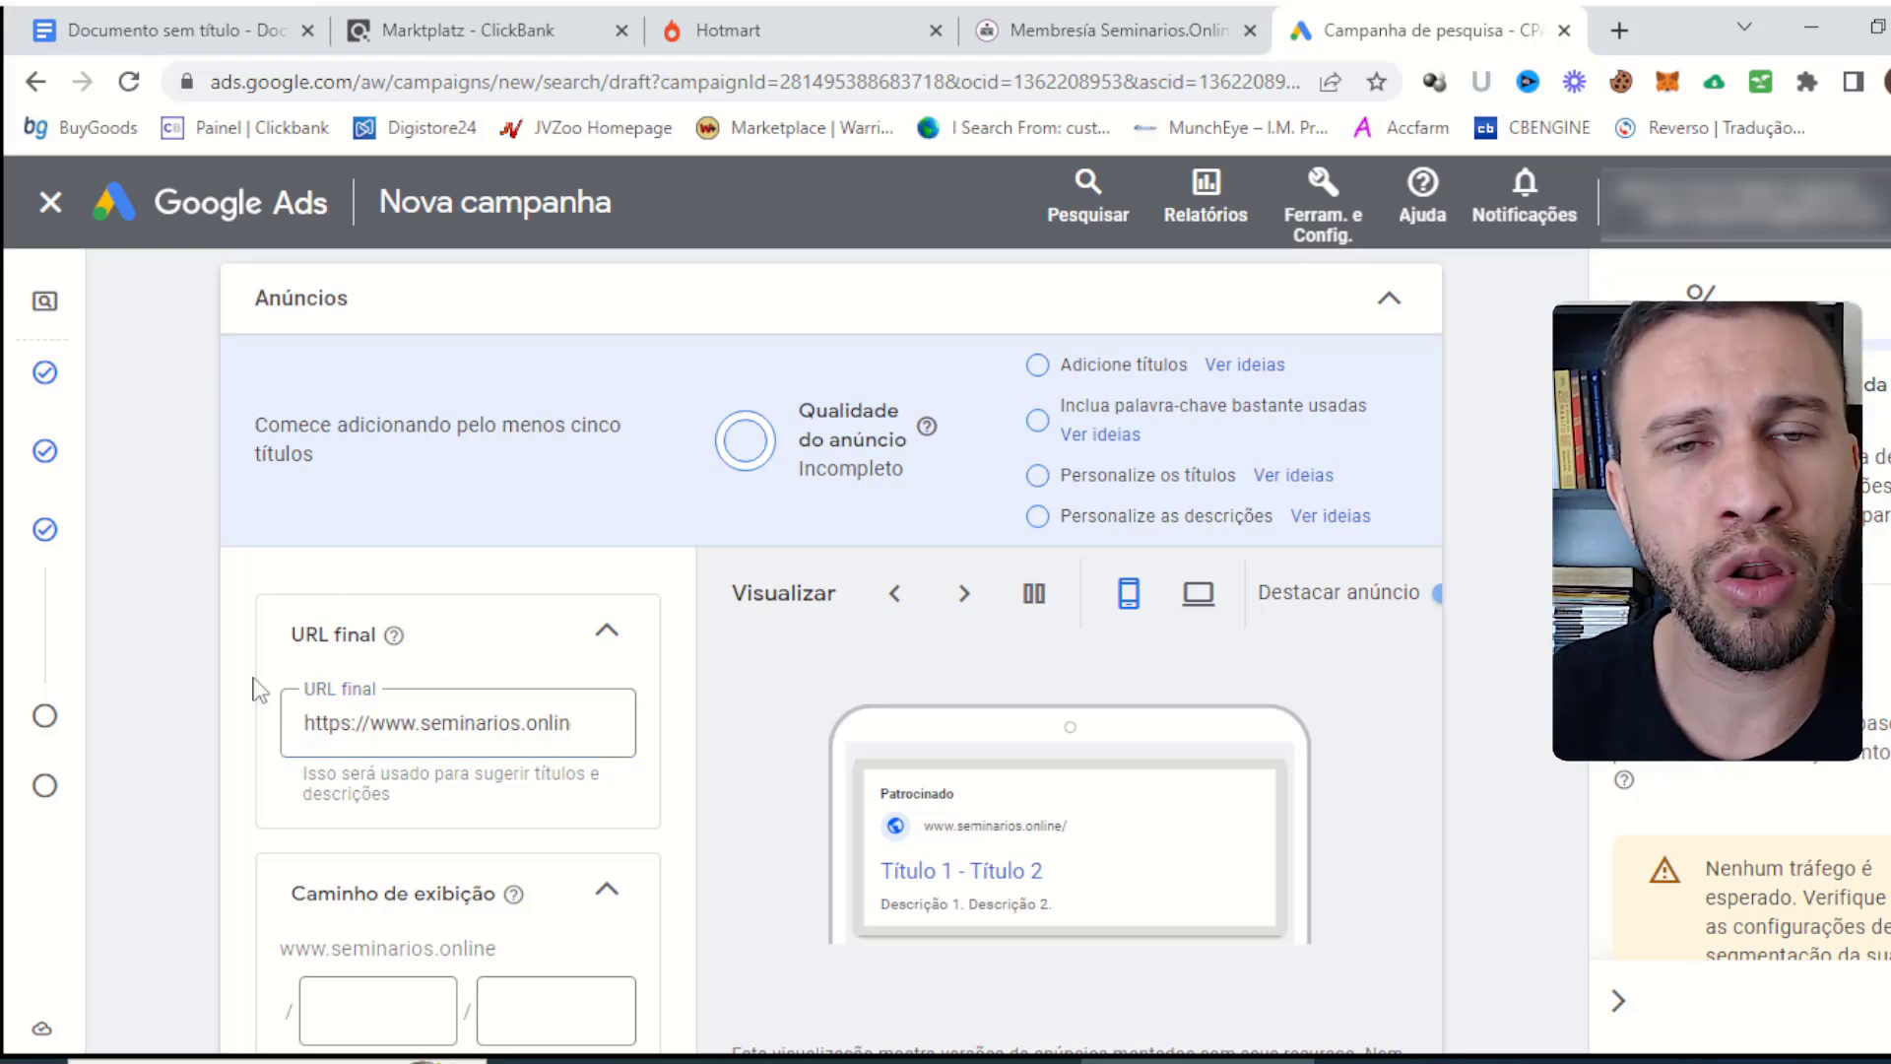
Clear the ad's final URL and the hotlink in its tracking template.
{"action": "scroll", "coordinate": [258, 689], "scroll_direction": "down", "scroll_amount": 2}
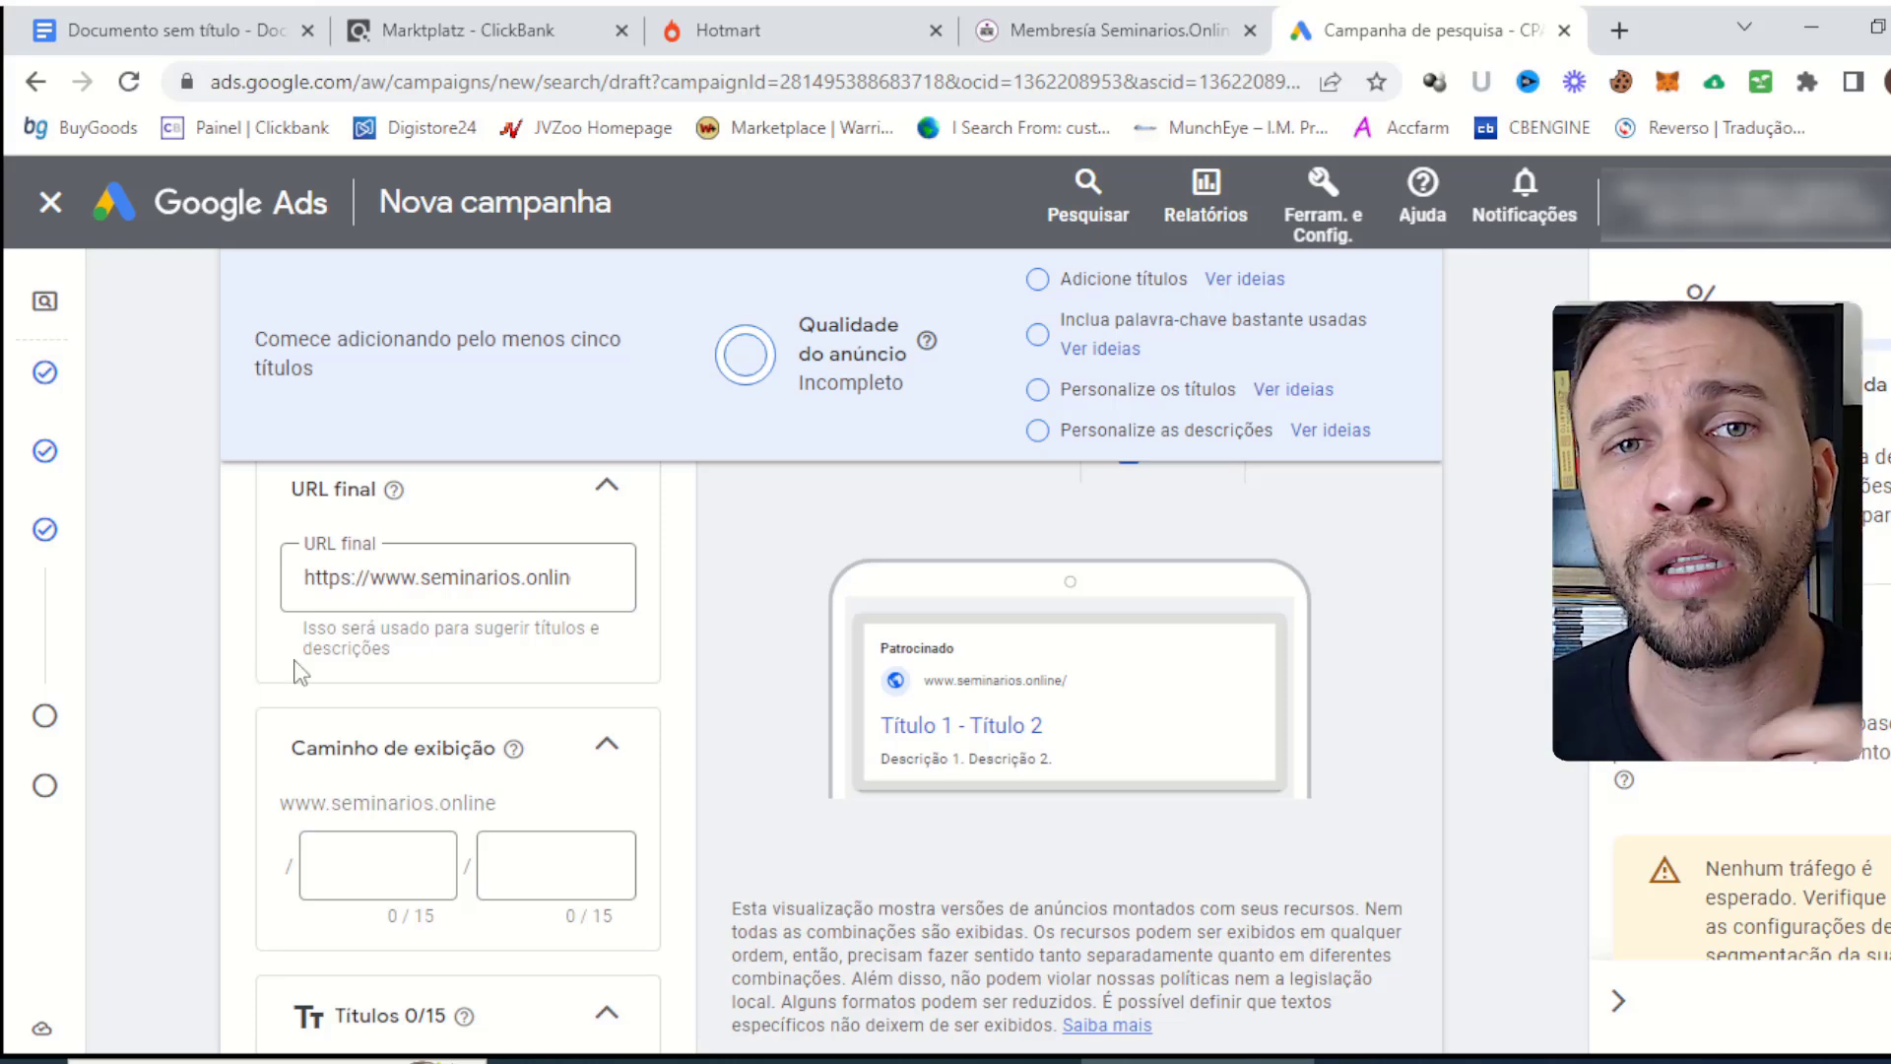
{"action": "left_click", "coordinate": [498, 578]}
{"action": "key", "text": "ctrl+a"}
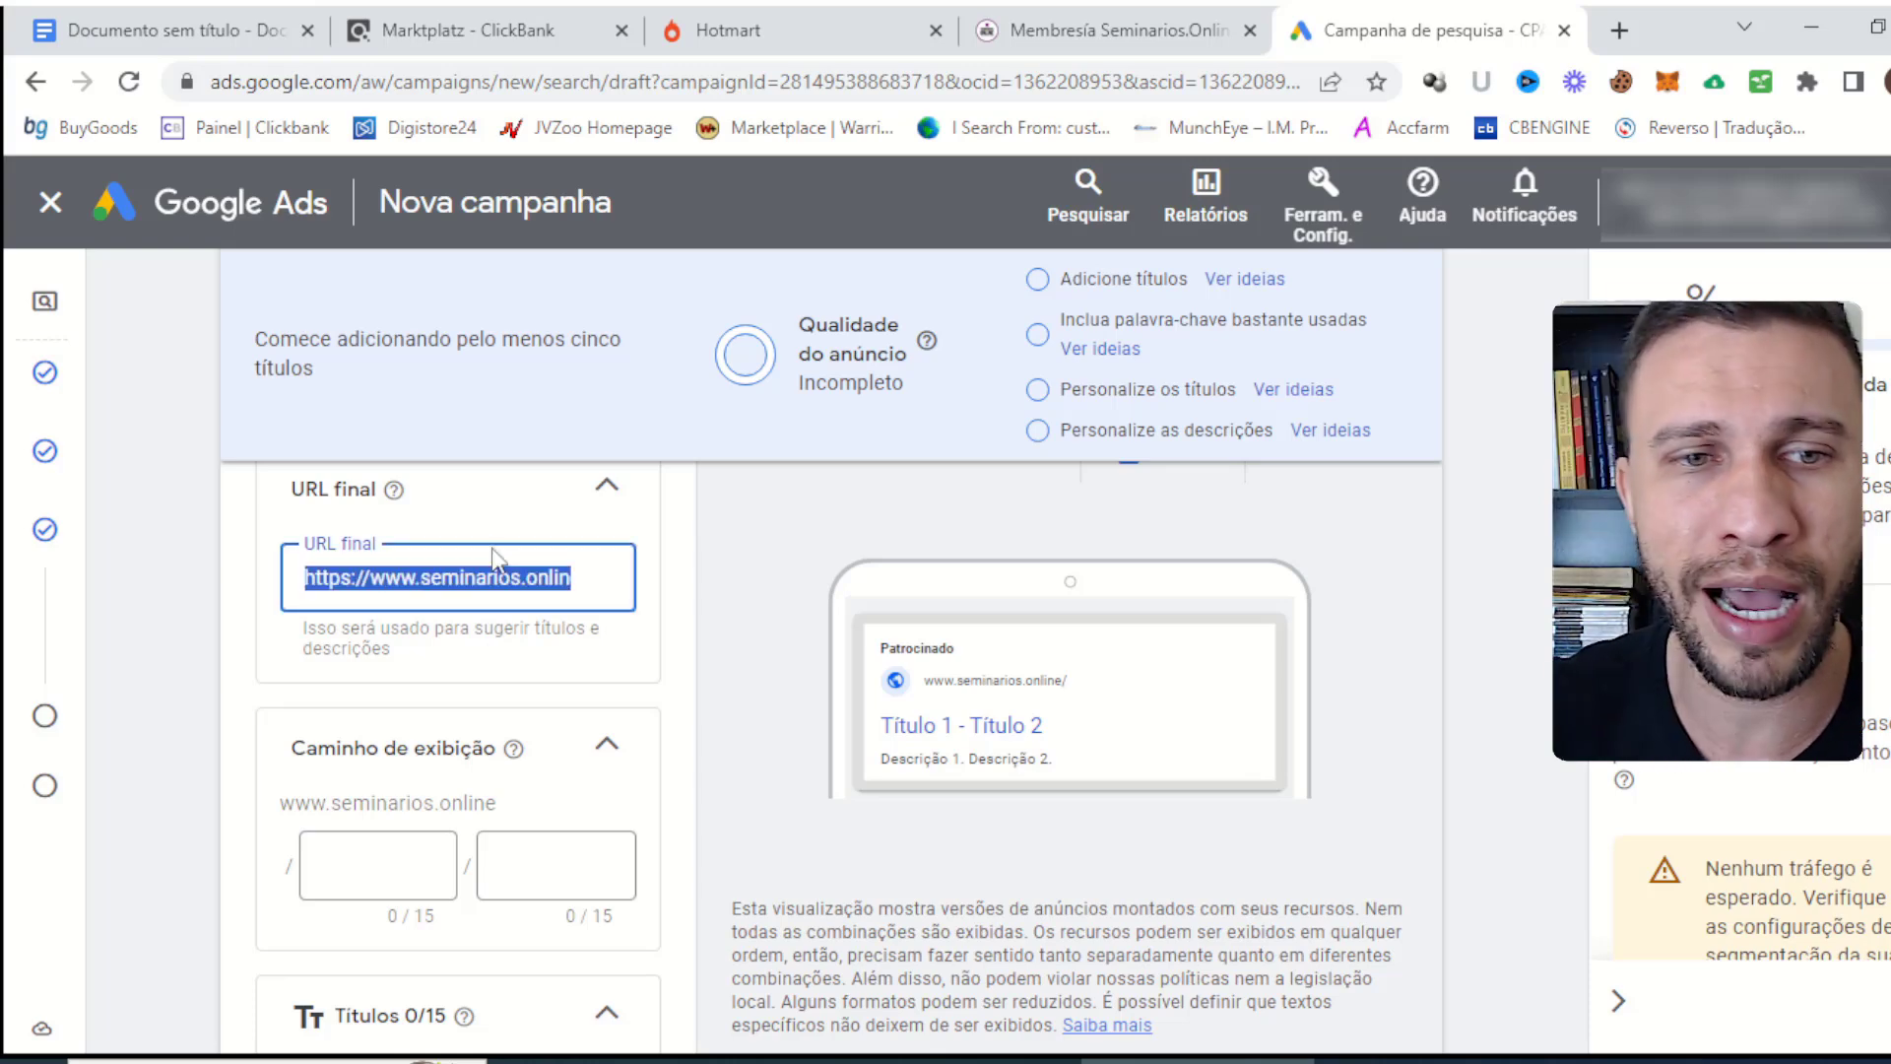
{"action": "scroll", "coordinate": [241, 706], "scroll_direction": "down", "scroll_amount": 20}
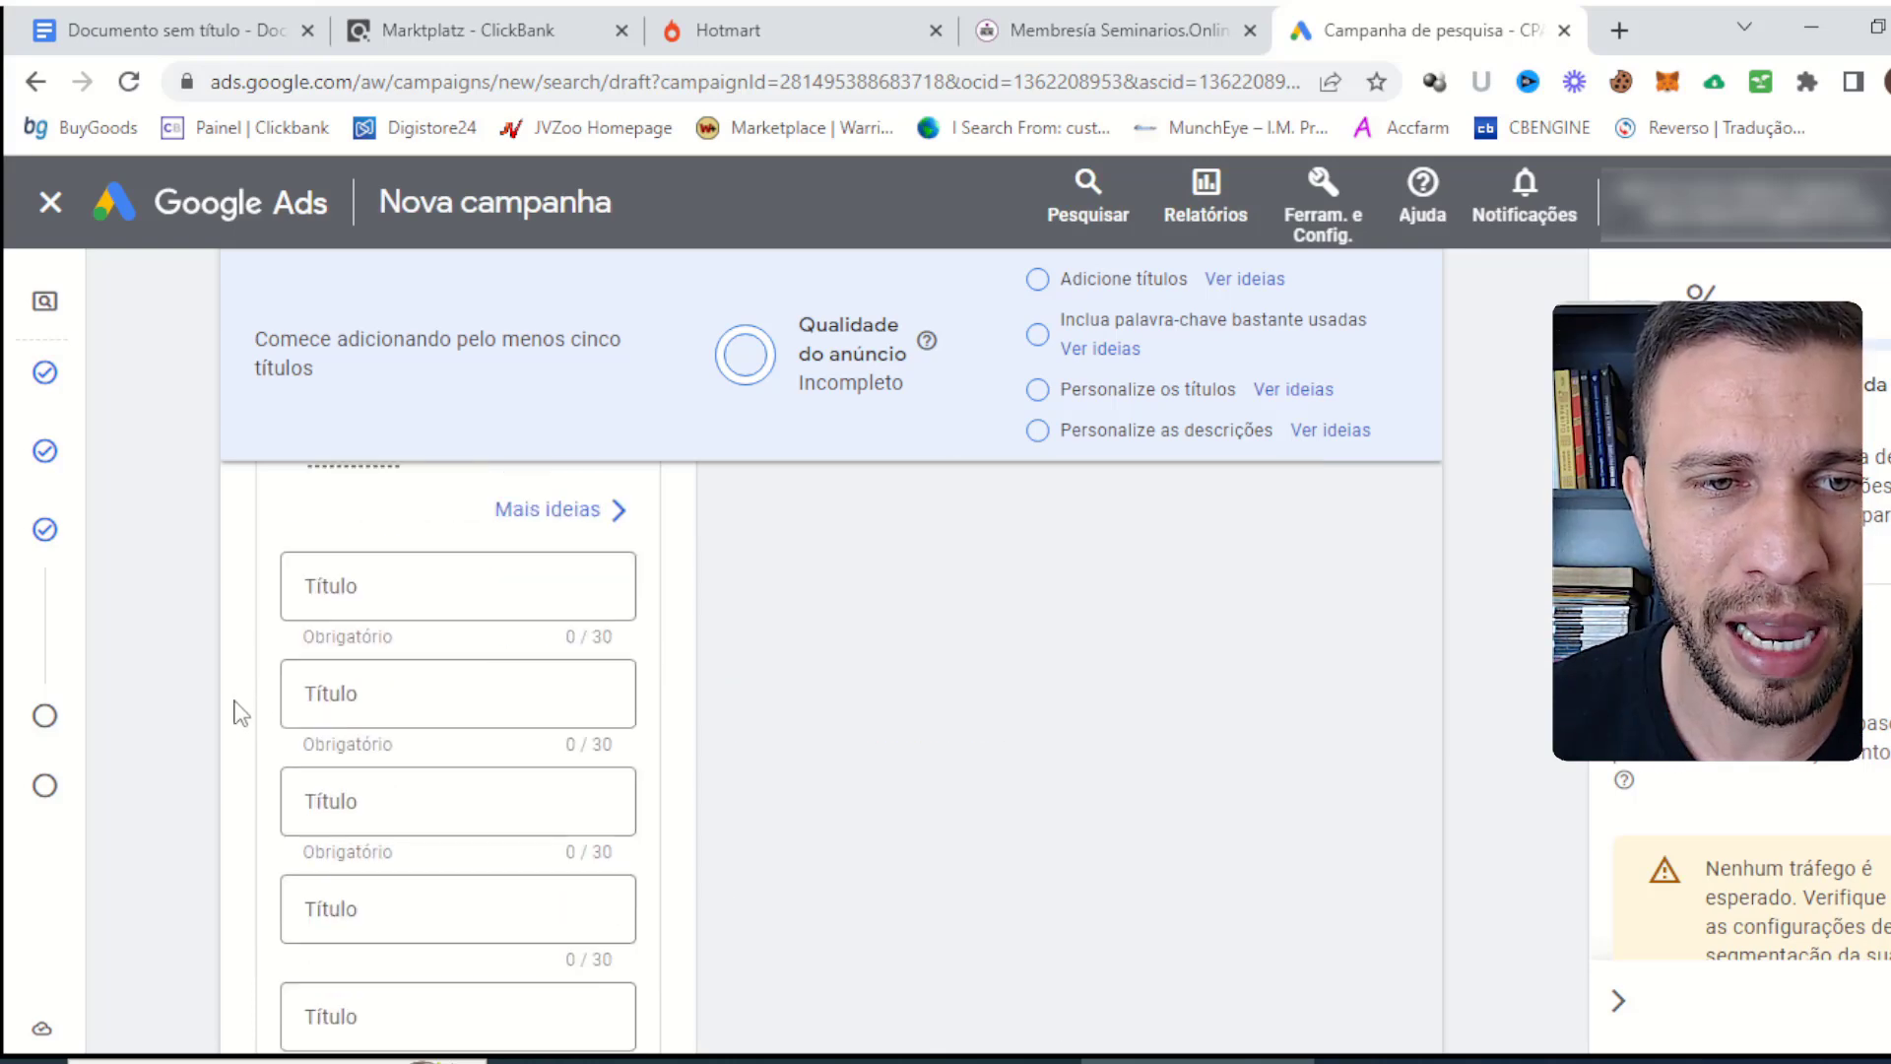
{"action": "scroll", "coordinate": [197, 591], "scroll_direction": "down", "scroll_amount": 10}
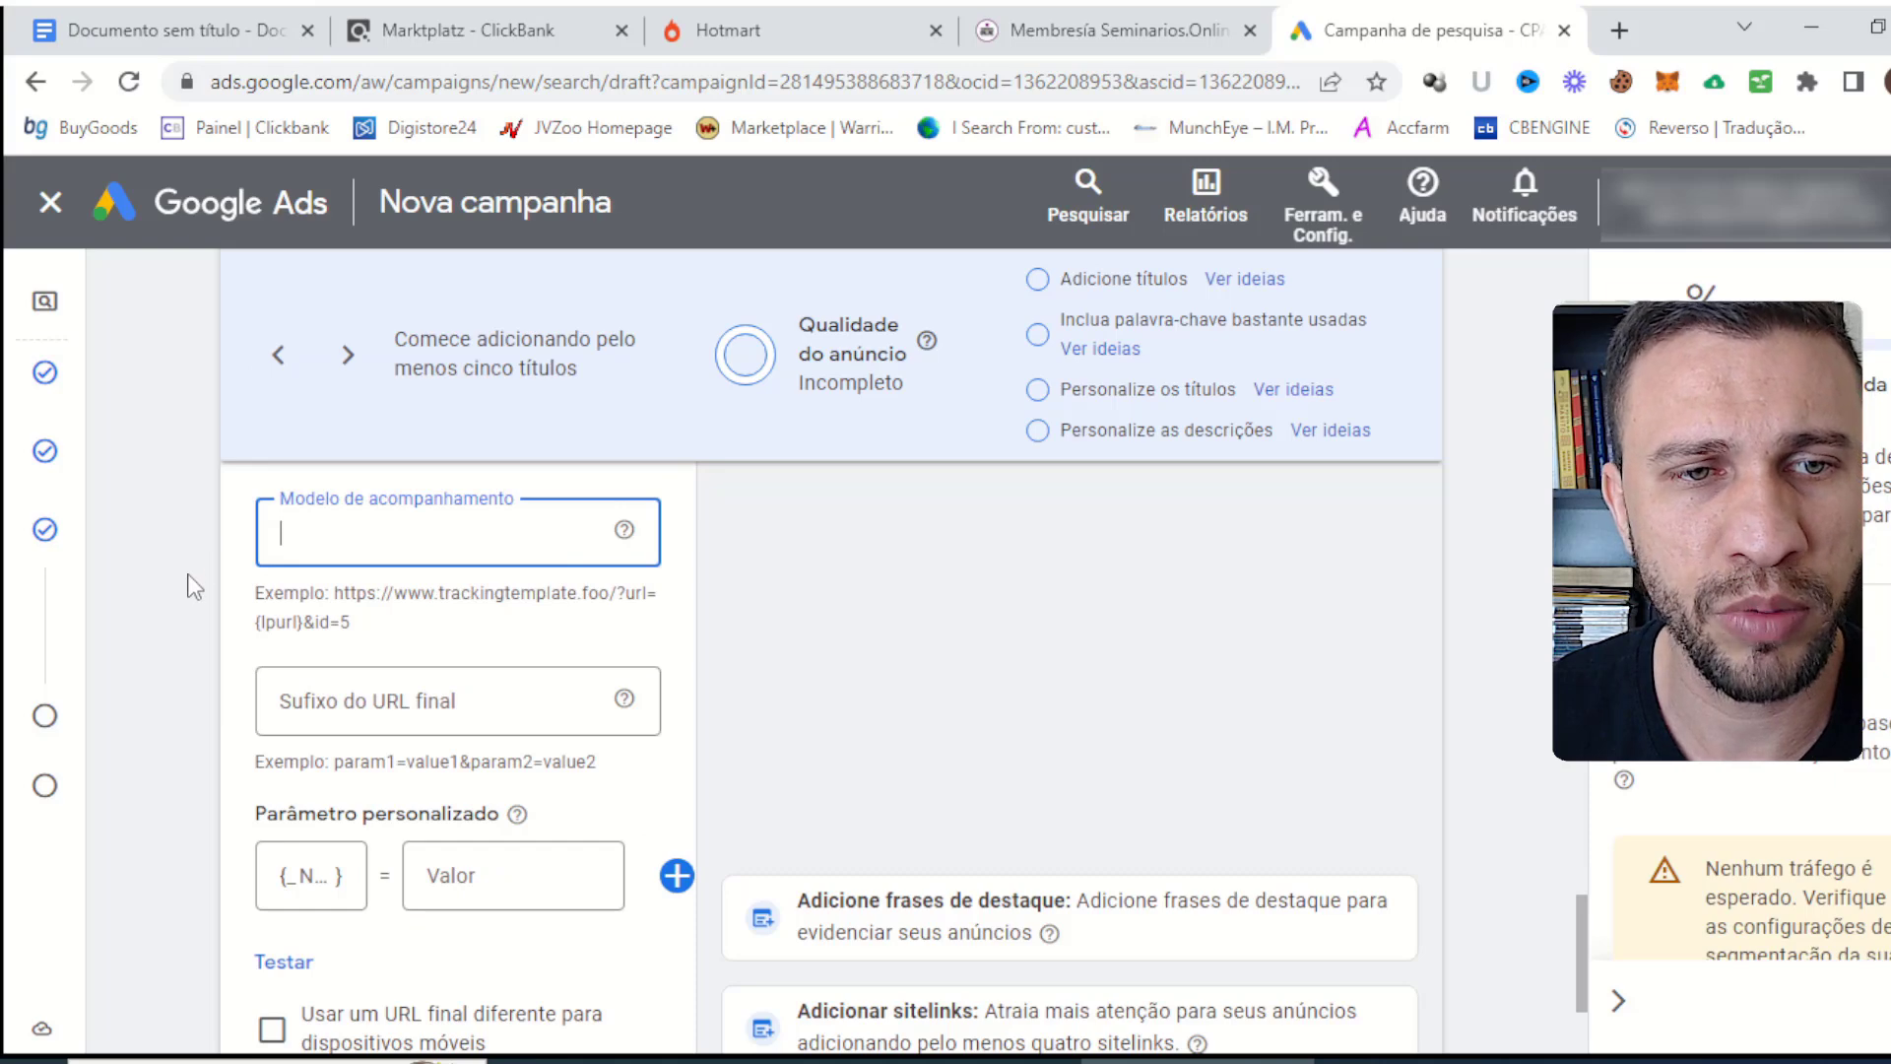
{"action": "scroll", "coordinate": [242, 591], "scroll_direction": "up", "scroll_amount": 5}
{"action": "scroll", "coordinate": [245, 582], "scroll_direction": "up", "scroll_amount": 4}
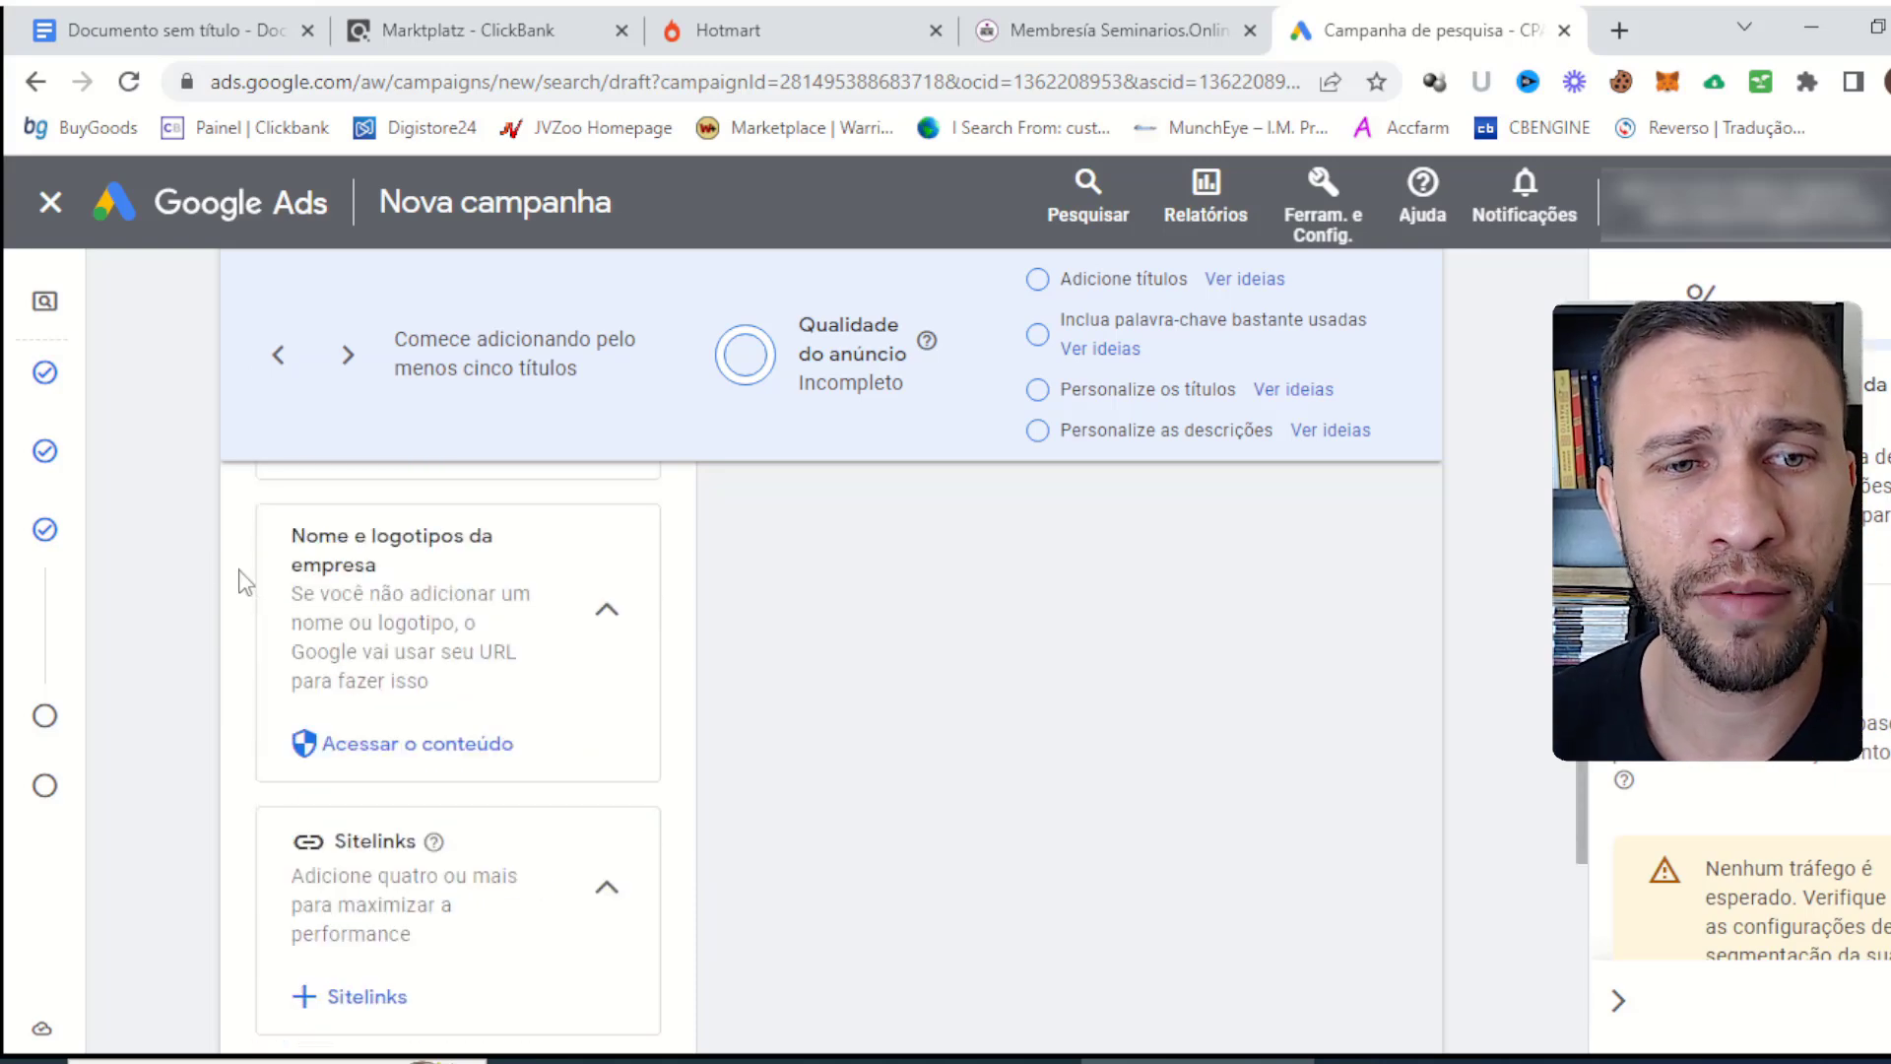
{"action": "scroll", "coordinate": [244, 582], "scroll_direction": "up", "scroll_amount": 4}
{"action": "scroll", "coordinate": [244, 582], "scroll_direction": "up", "scroll_amount": 4}
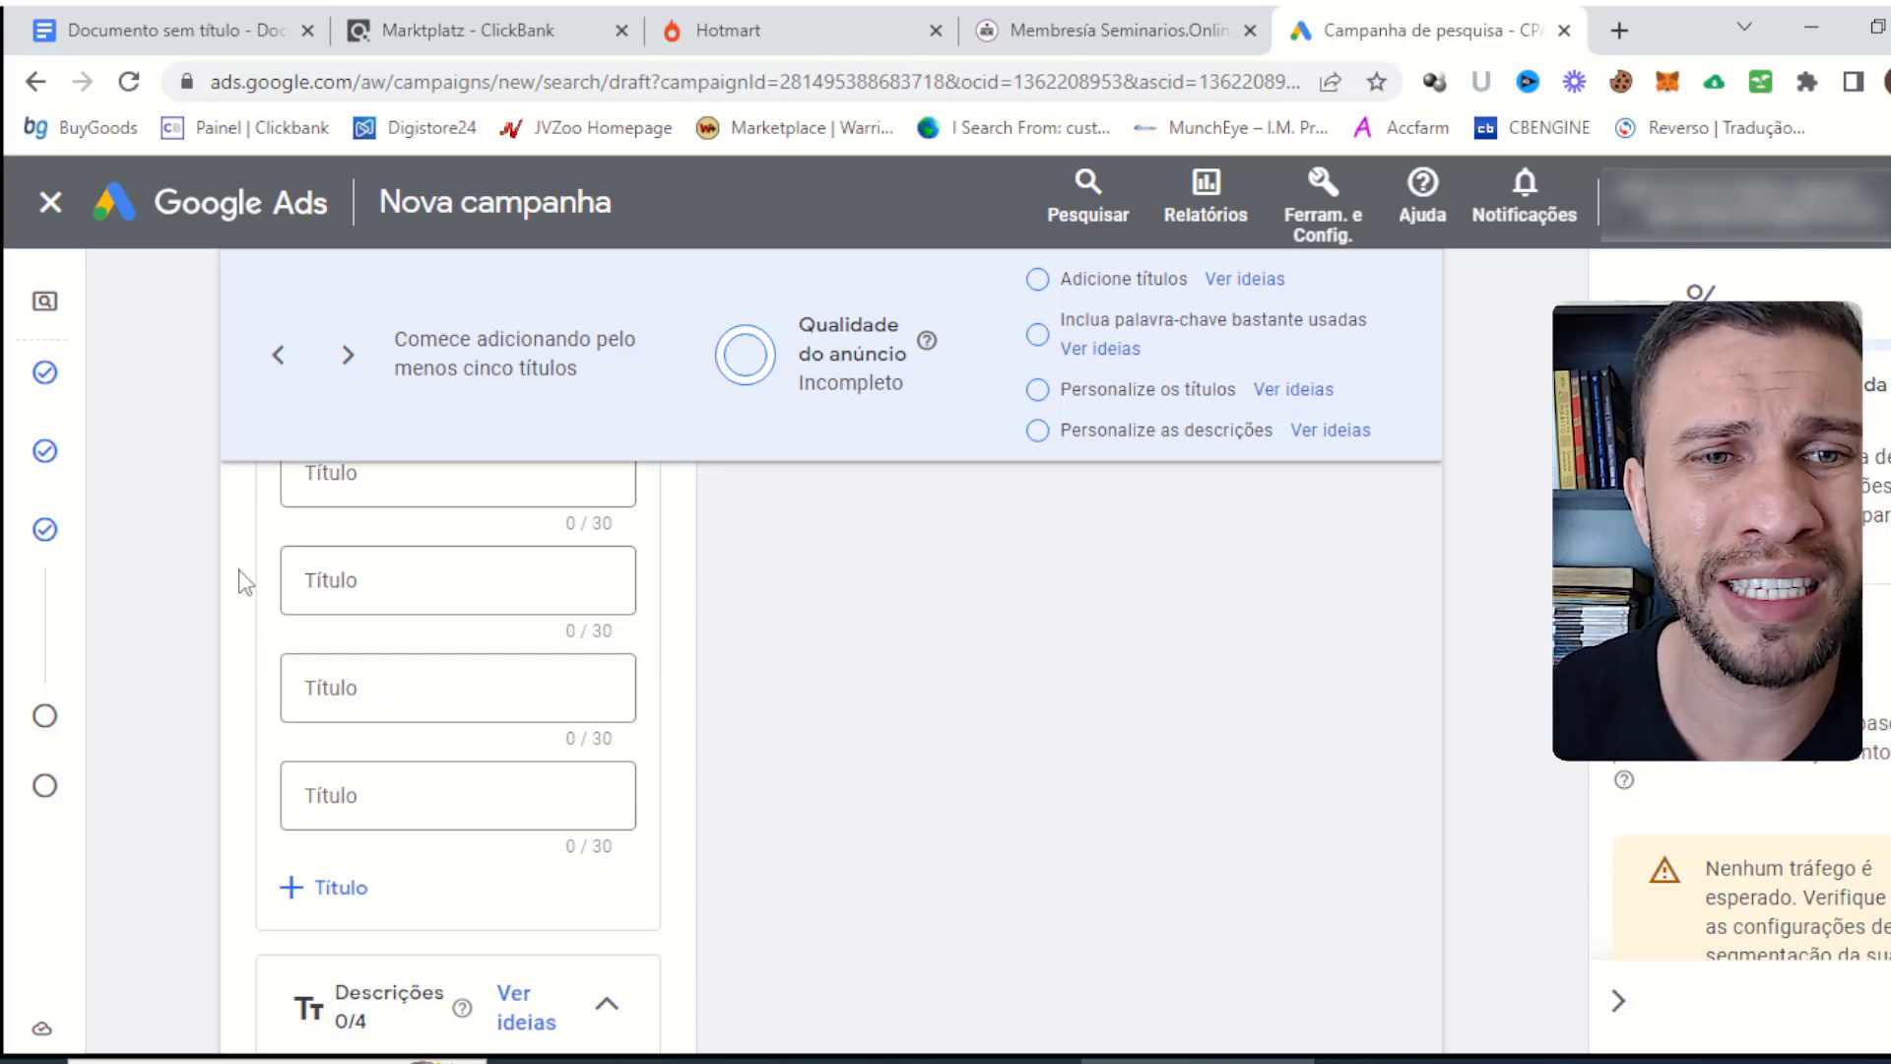
{"action": "scroll", "coordinate": [245, 582], "scroll_direction": "up", "scroll_amount": 1}
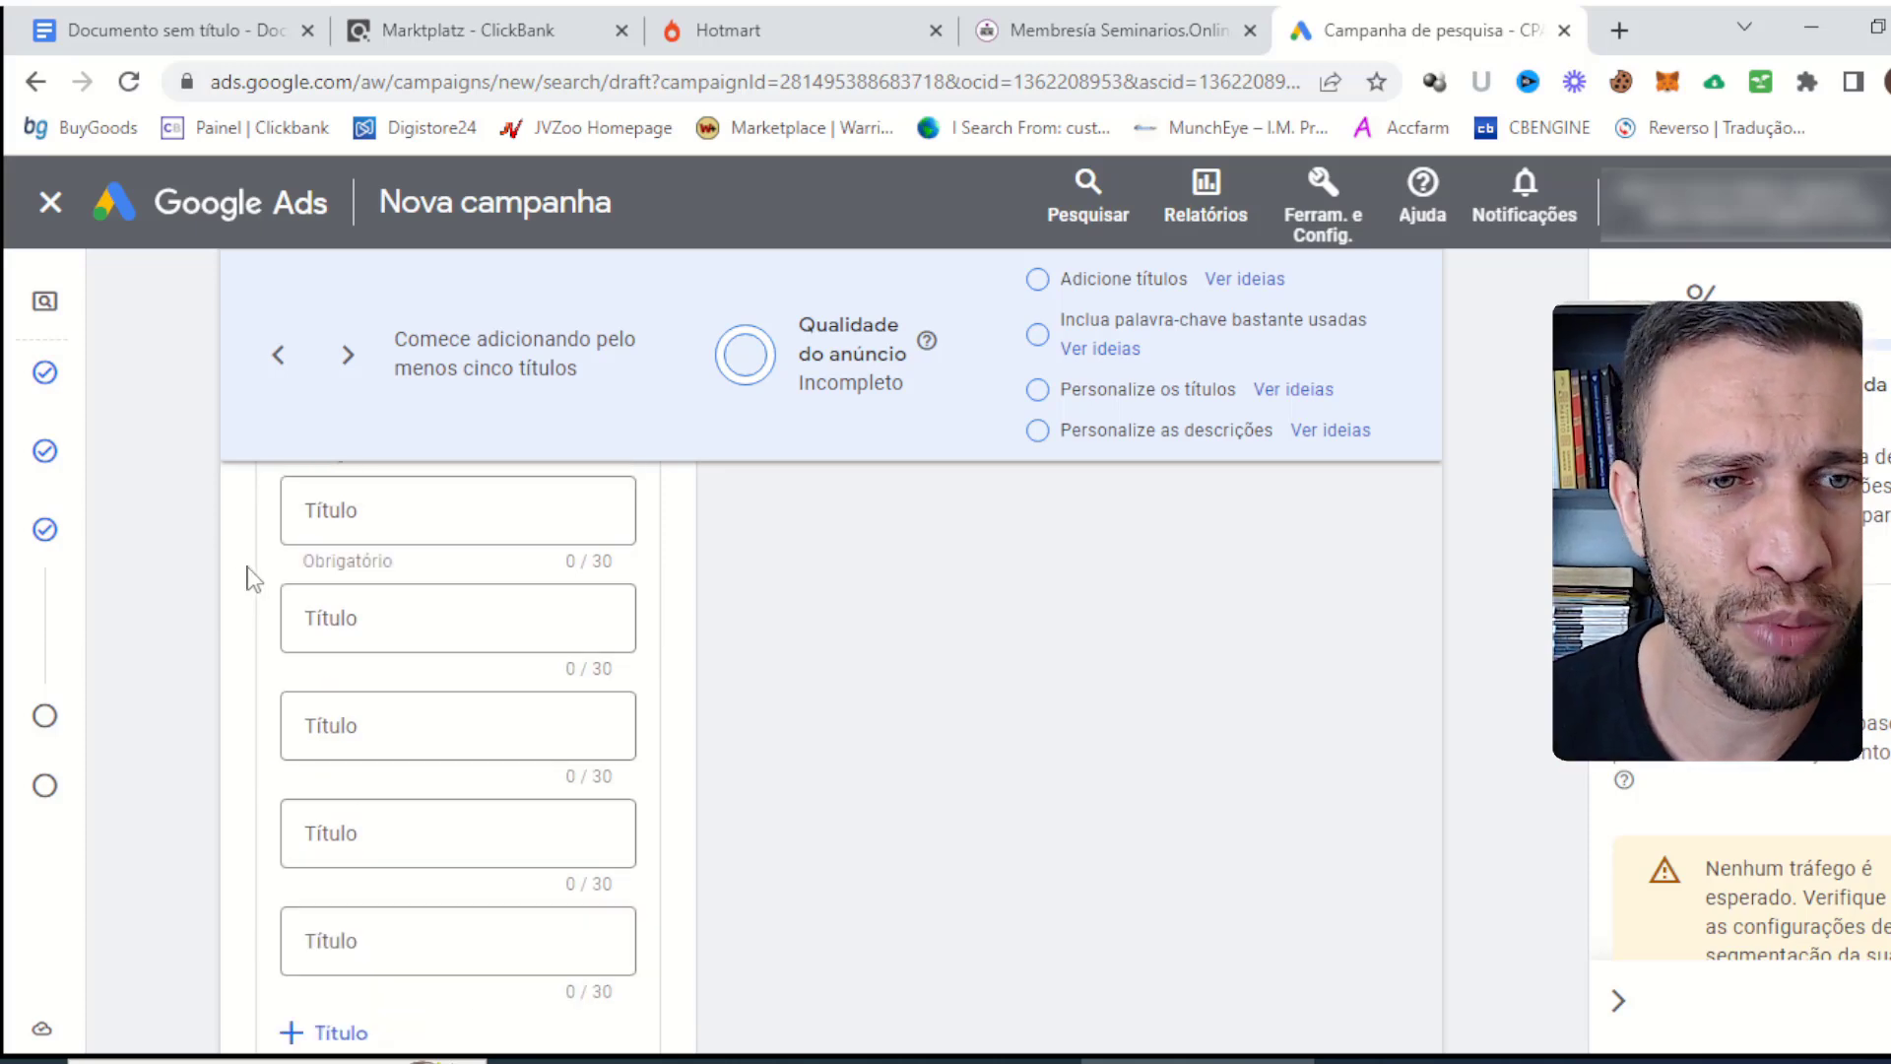
{"action": "scroll", "coordinate": [241, 577], "scroll_direction": "up", "scroll_amount": 1}
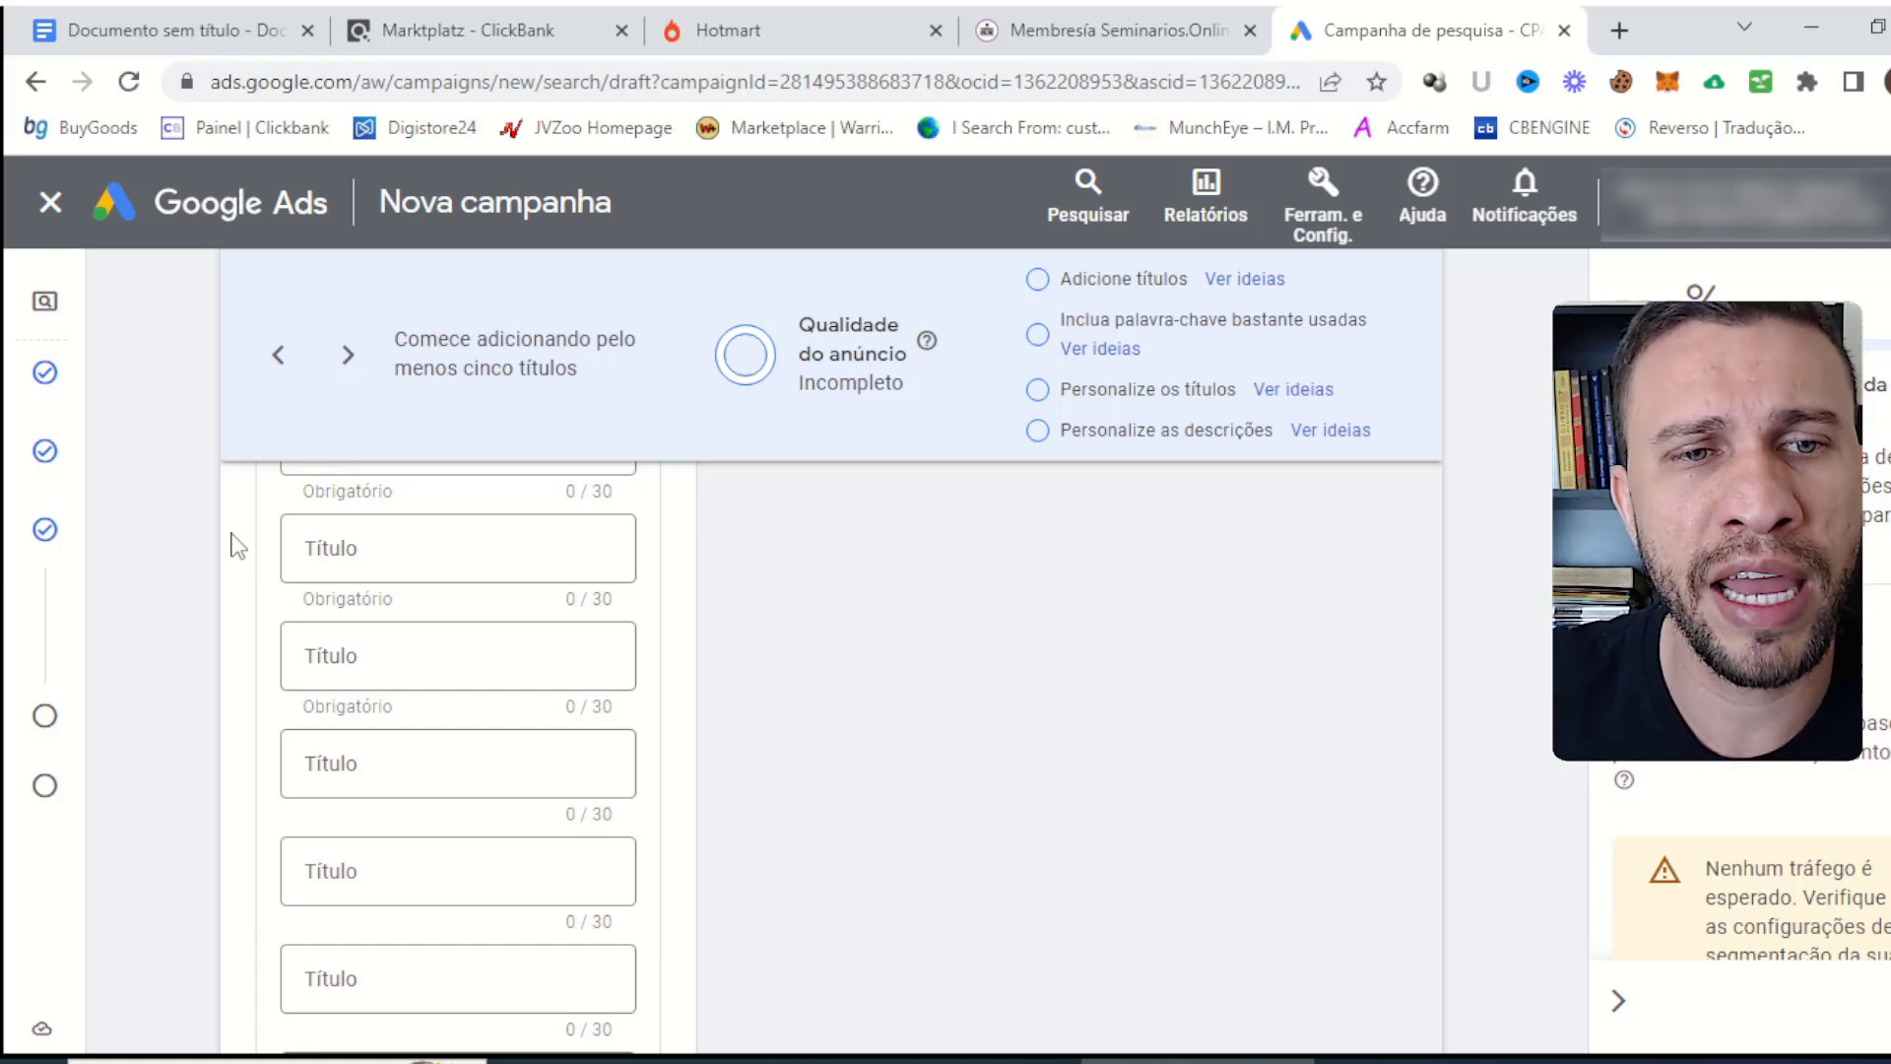
{"action": "scroll", "coordinate": [237, 544], "scroll_direction": "up", "scroll_amount": 5}
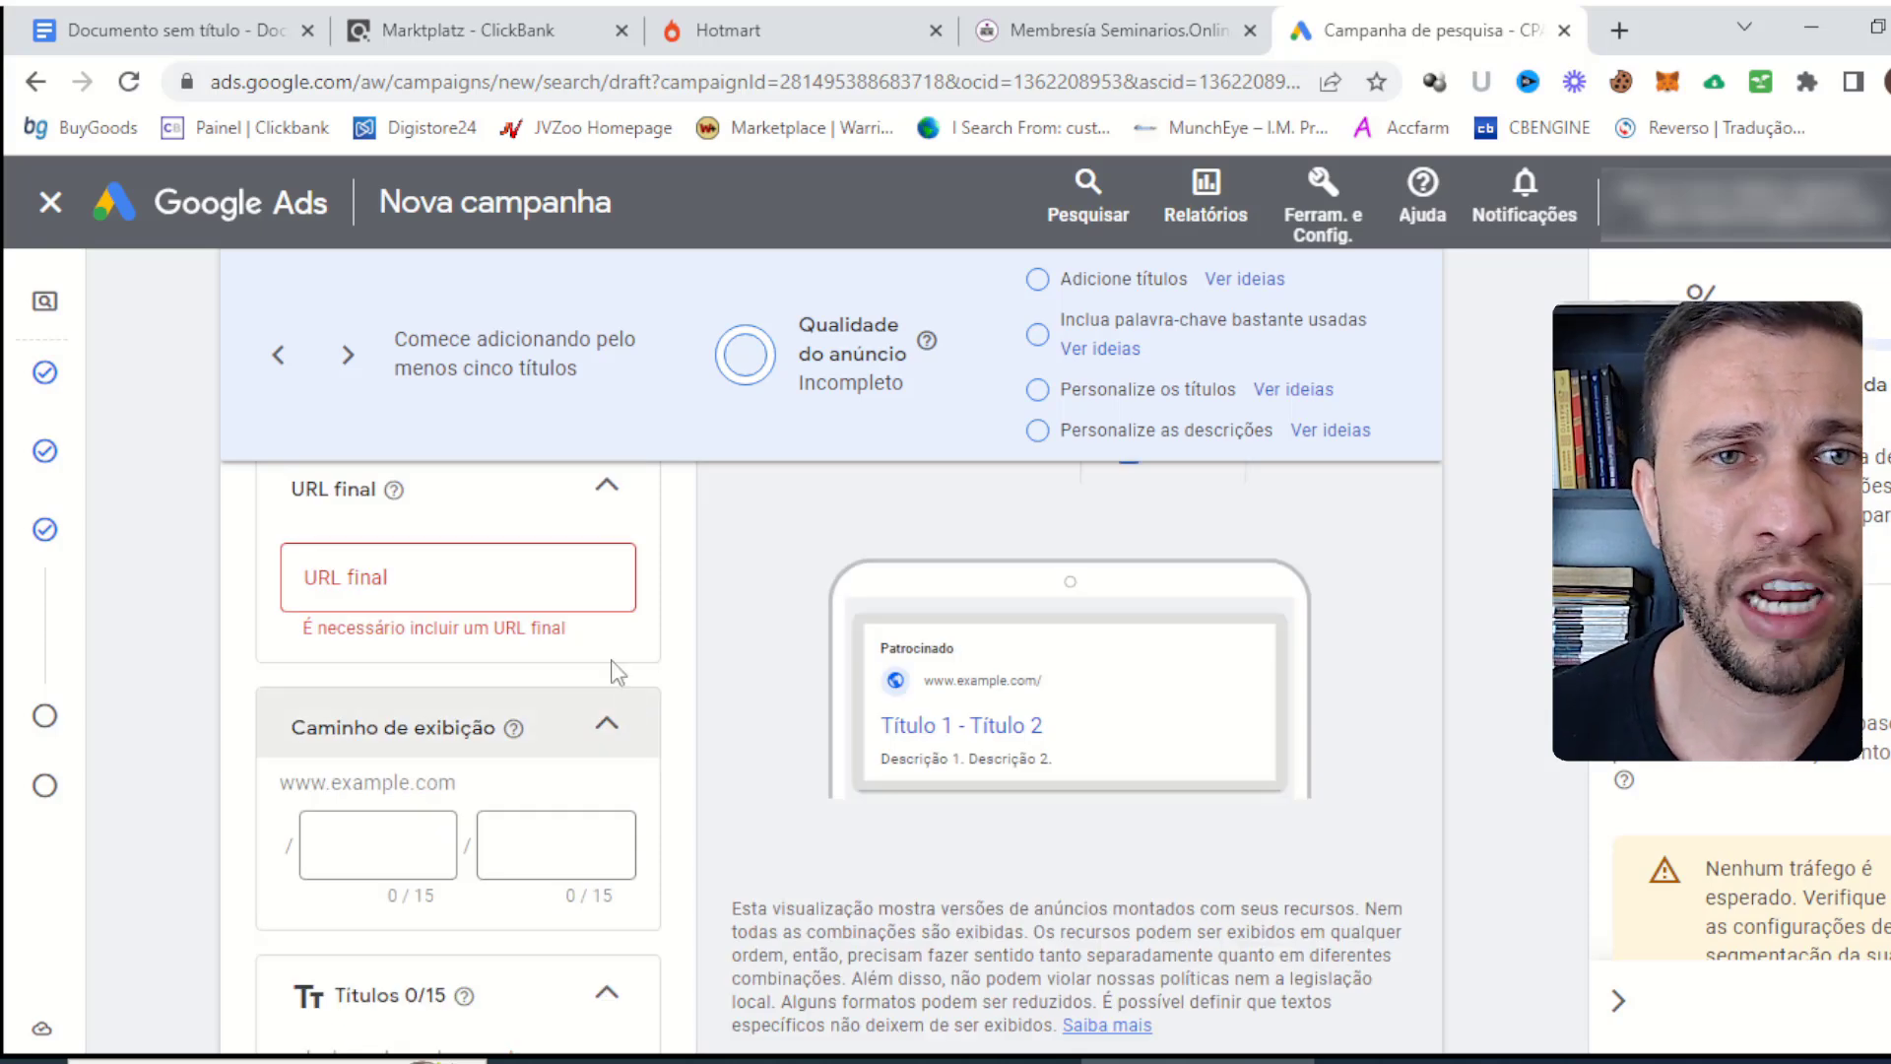
Switch to the ClickBank marketplace and create a HopLink for Liv Pure with the affiliate account nickname and no tracking ID.
{"action": "left_click", "coordinate": [540, 32]}
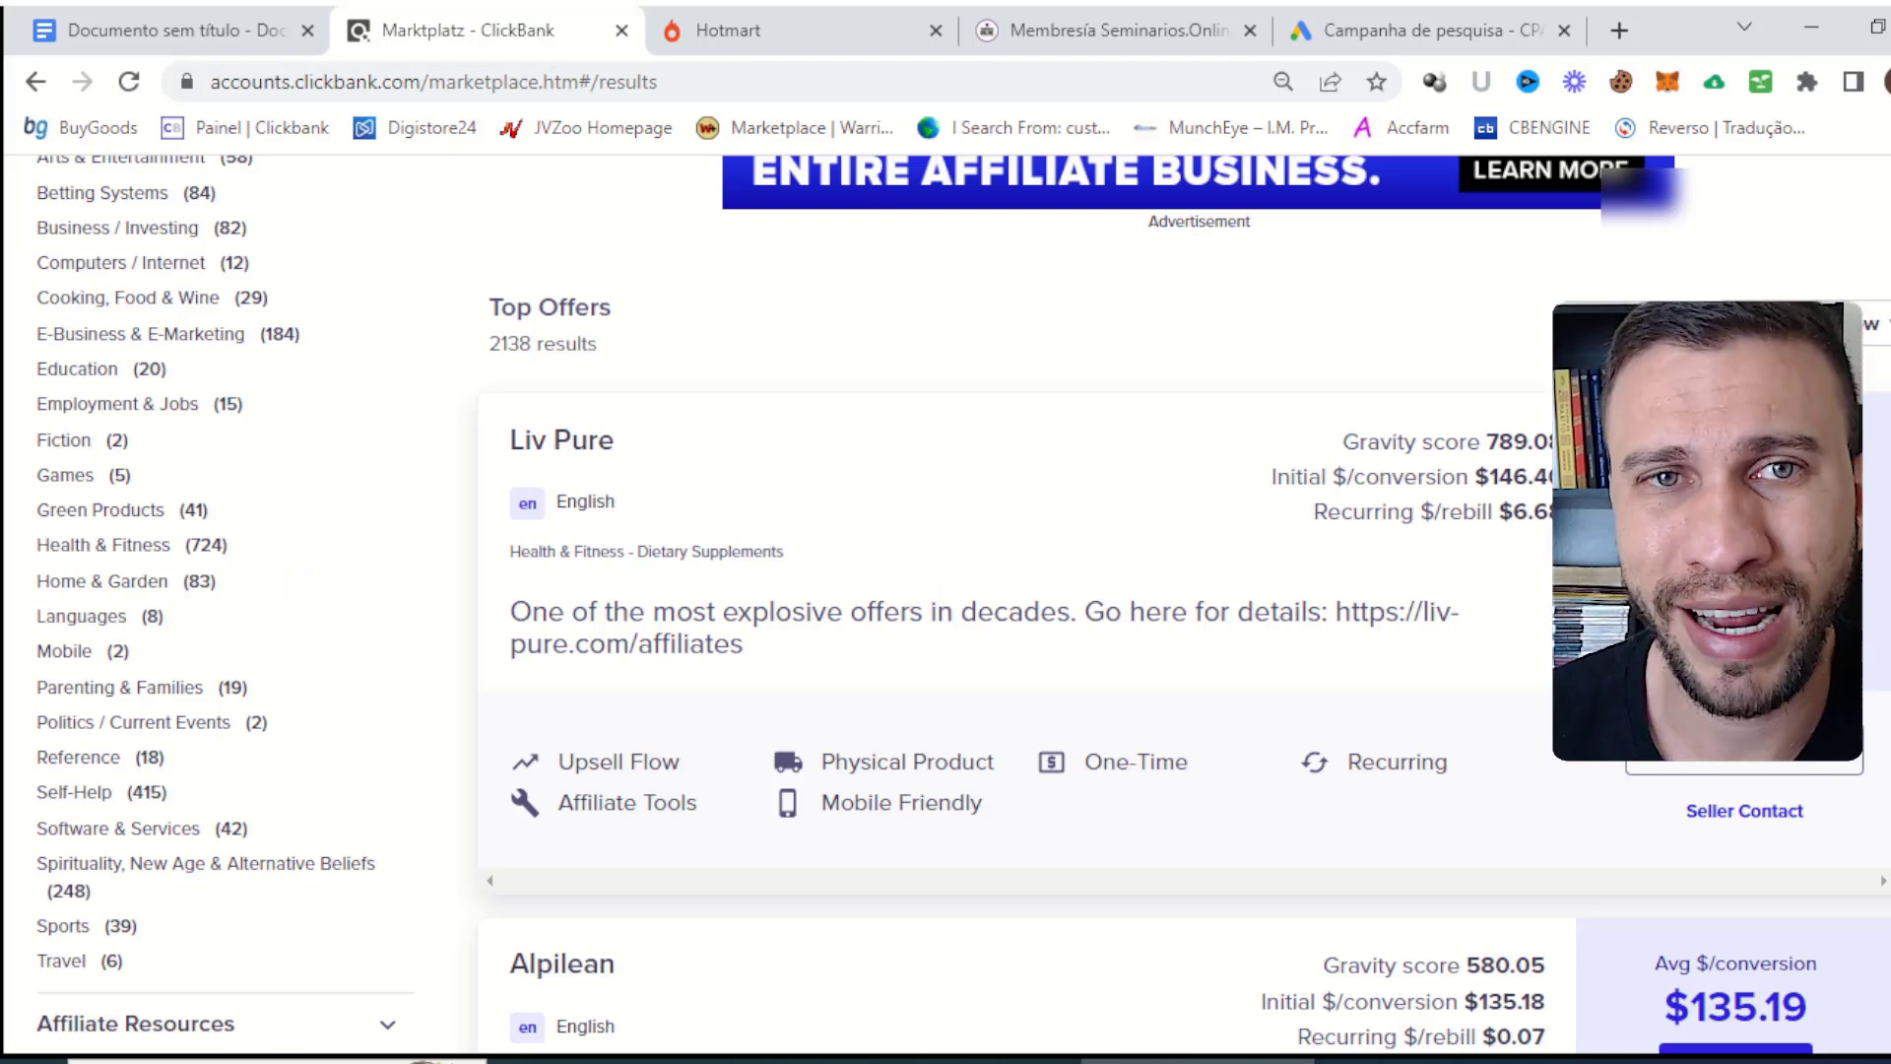
{"action": "left_click", "coordinate": [1744, 749]}
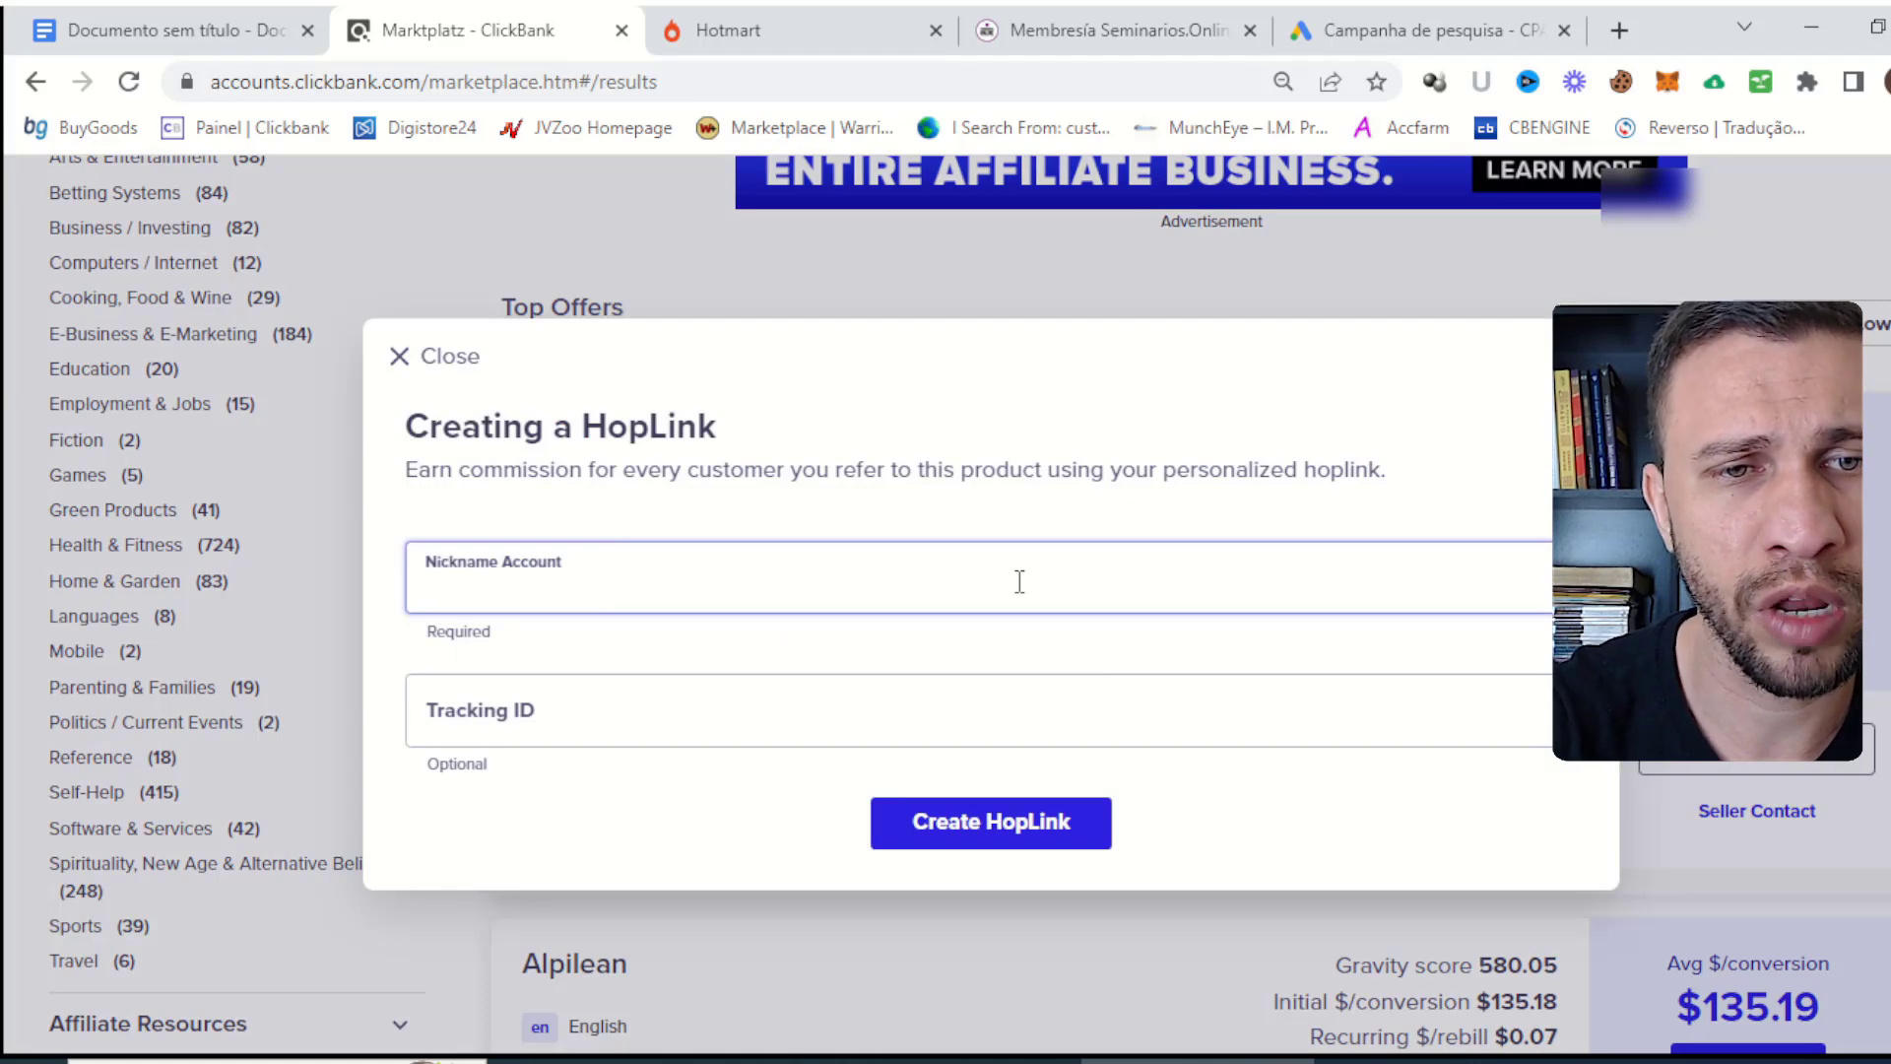
{"action": "type", "text": "pgunnar"}
{"action": "left_click", "coordinate": [760, 729]}
{"action": "left_click", "coordinate": [1031, 822]}
{"action": "left_click", "coordinate": [1005, 825]}
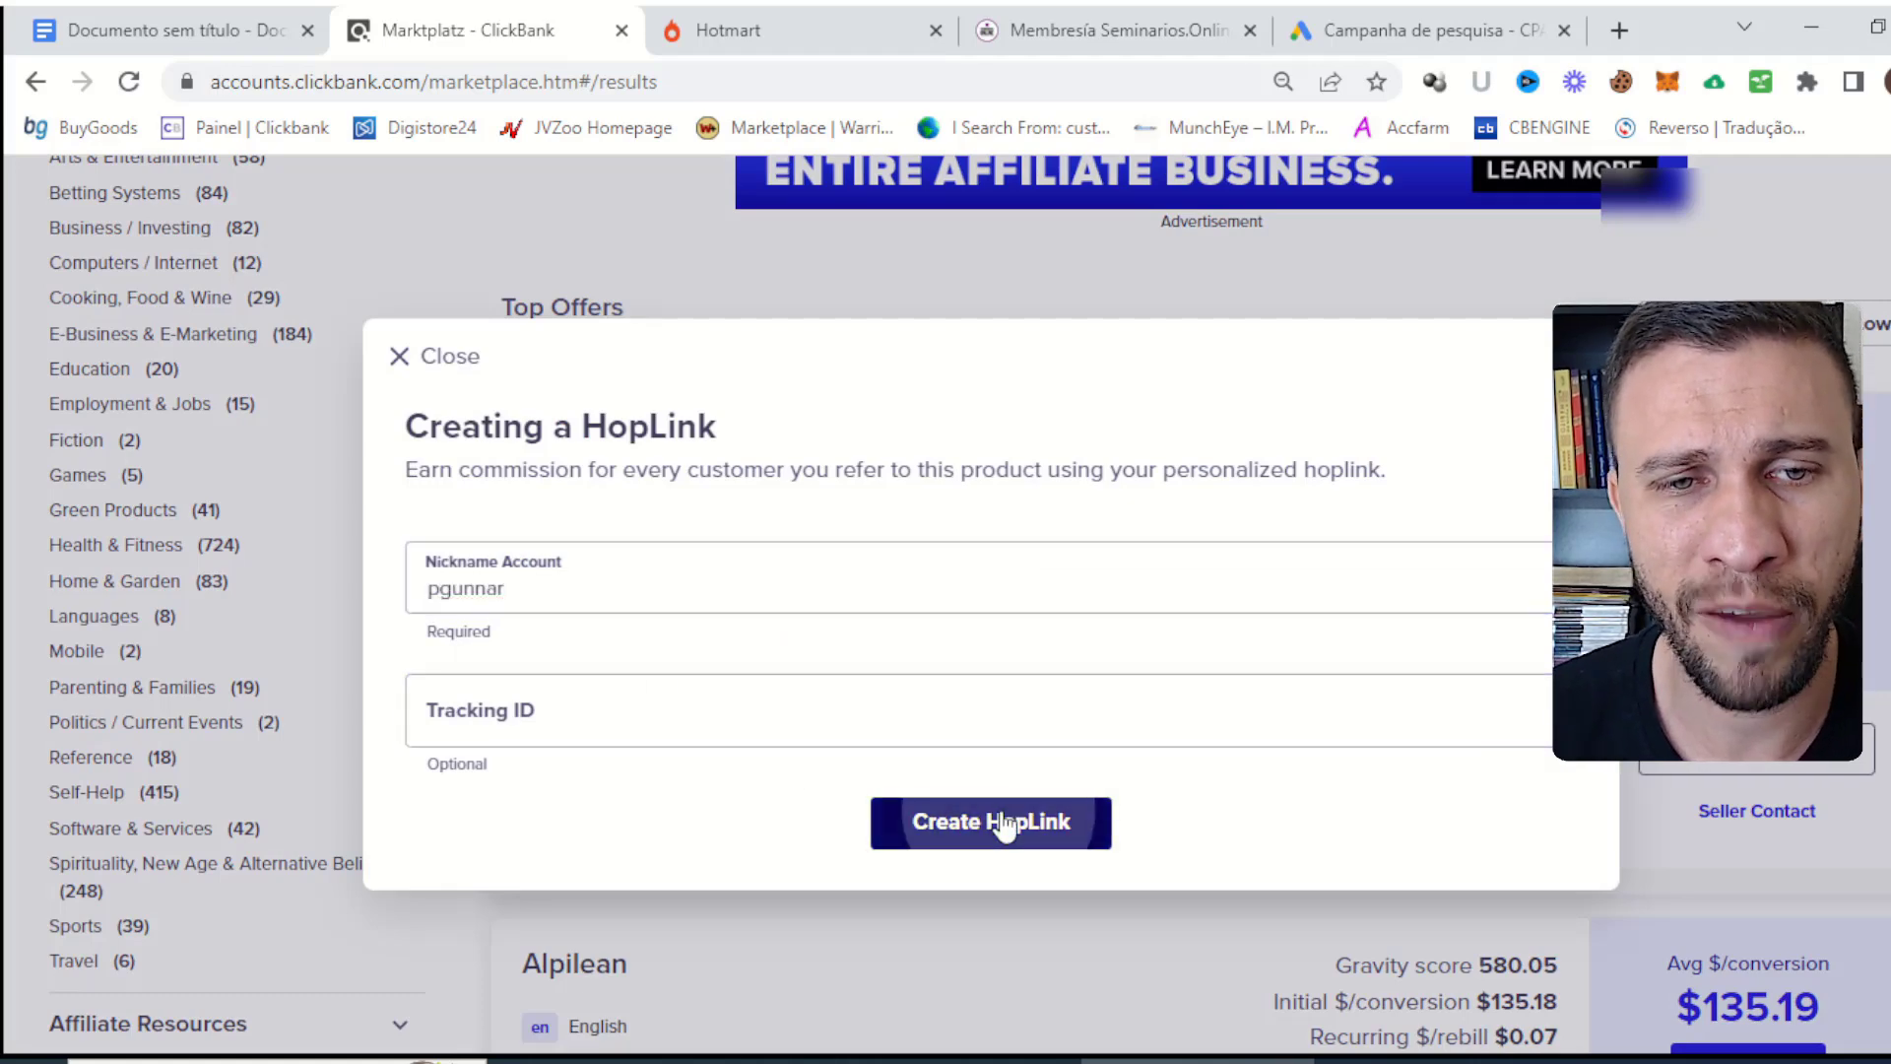
Copy the encrypted HopLink for Liv Pure and open it in a new browser tab.
{"action": "left_click", "coordinate": [1065, 889]}
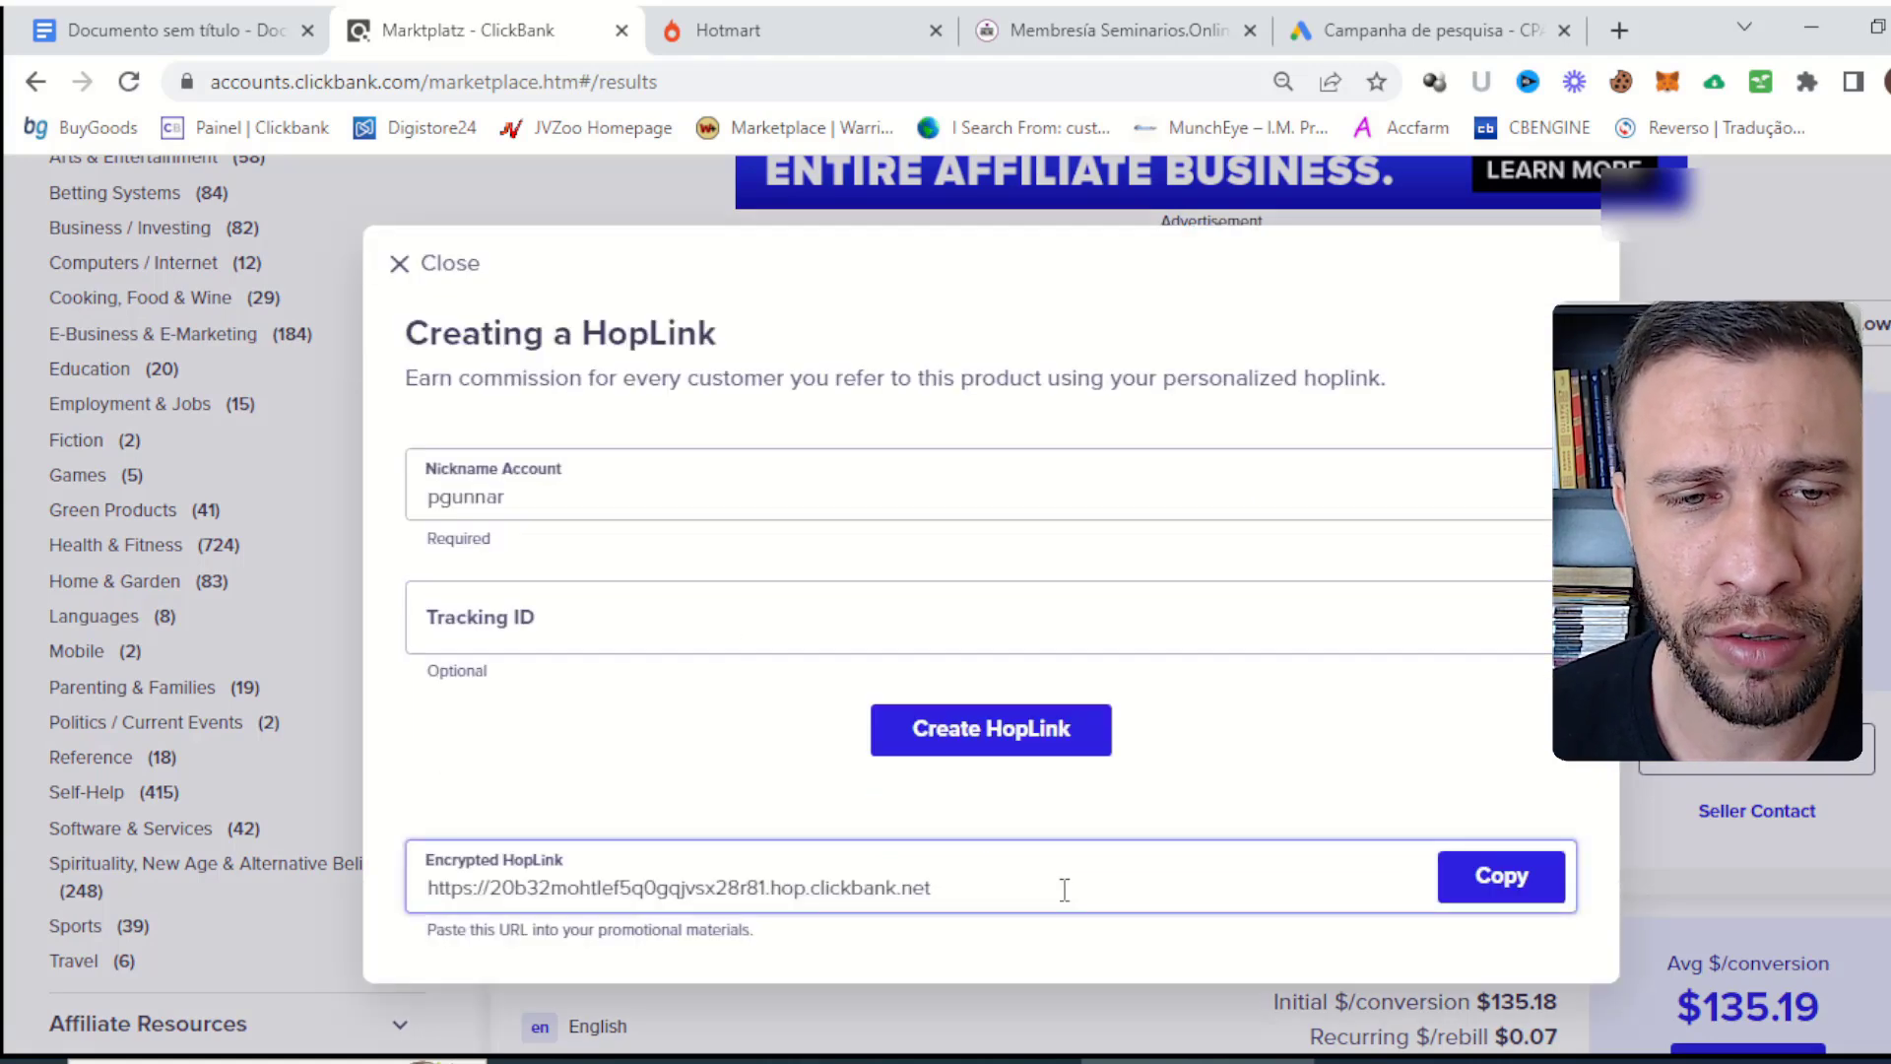
{"action": "left_click", "coordinate": [1065, 889]}
{"action": "left_click", "coordinate": [1528, 880]}
{"action": "left_click", "coordinate": [1620, 31]}
{"action": "key", "text": "ctrl+v"}
{"action": "key", "text": "Return"}
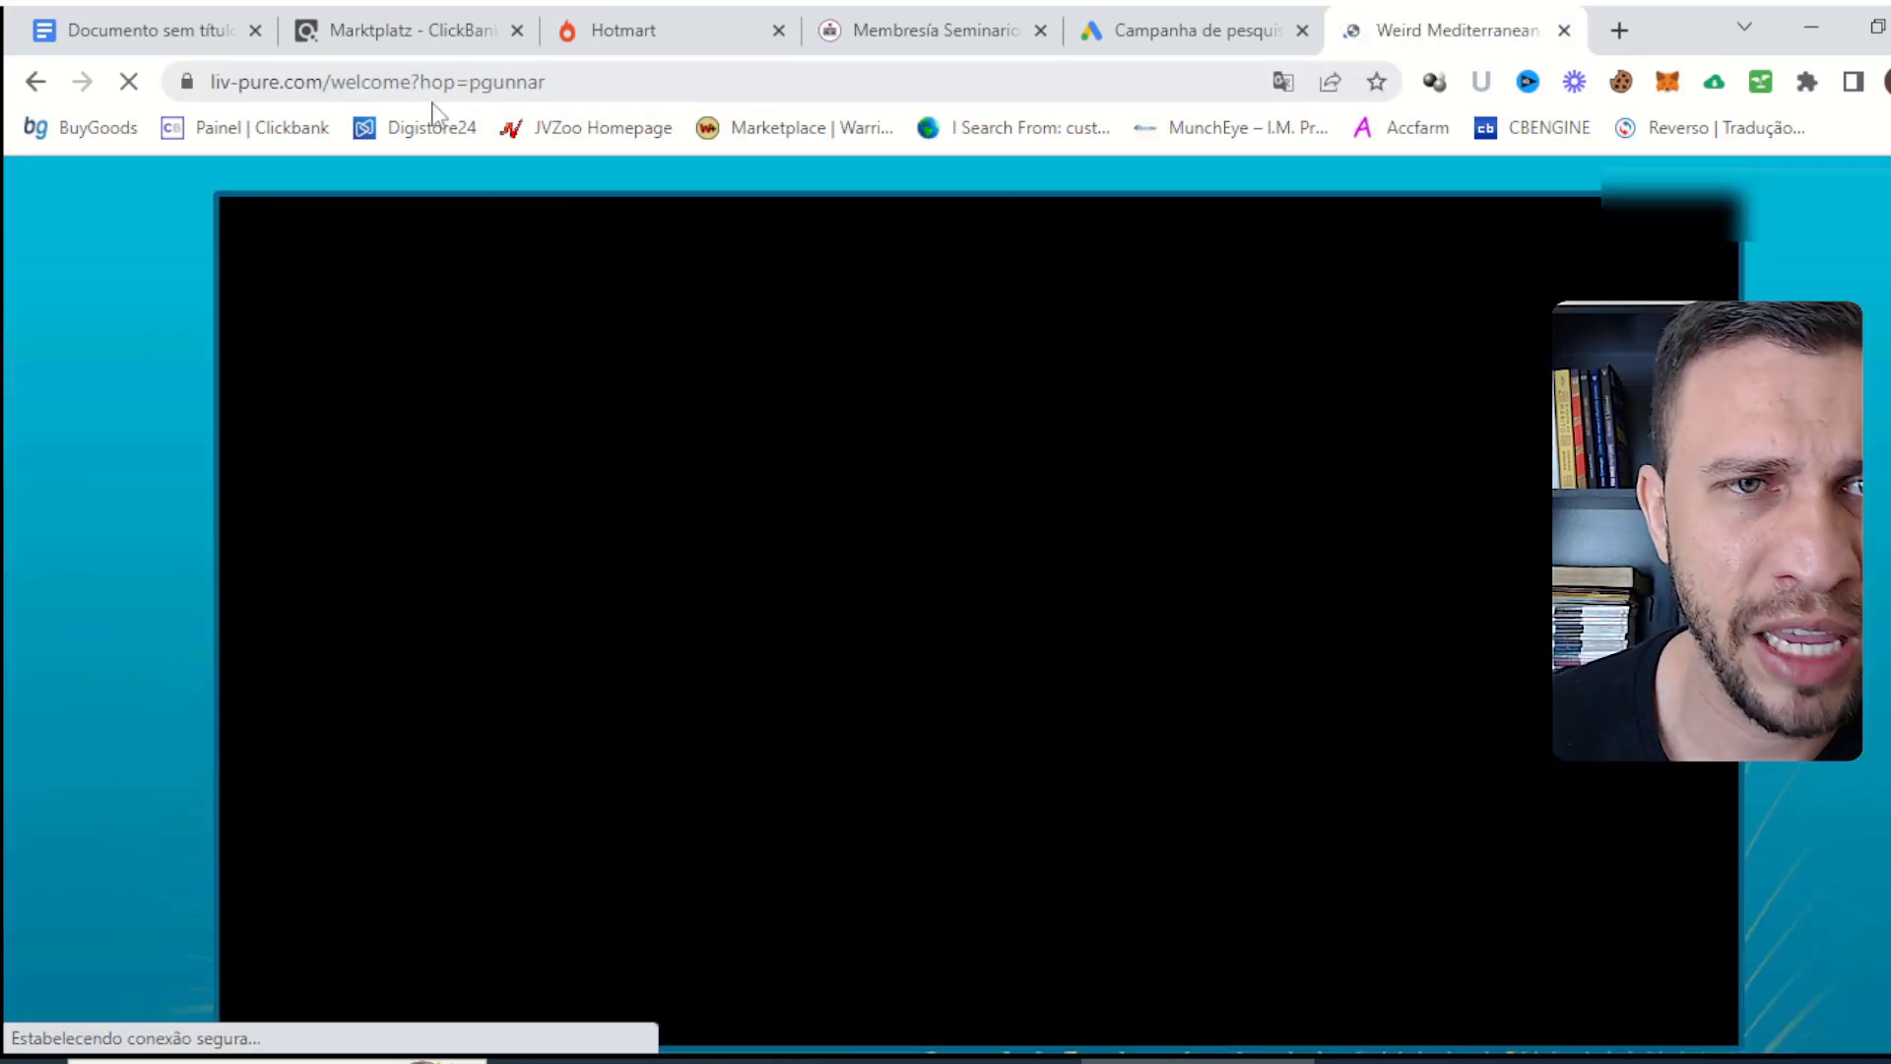
Examine the affiliate parameter in the Liv Pure page address, dismiss the pop-up offer and look through the sales page.
{"action": "left_click_drag", "start_coordinate": [421, 83], "coordinate": [655, 82]}
{"action": "key", "text": "ctrl+a"}
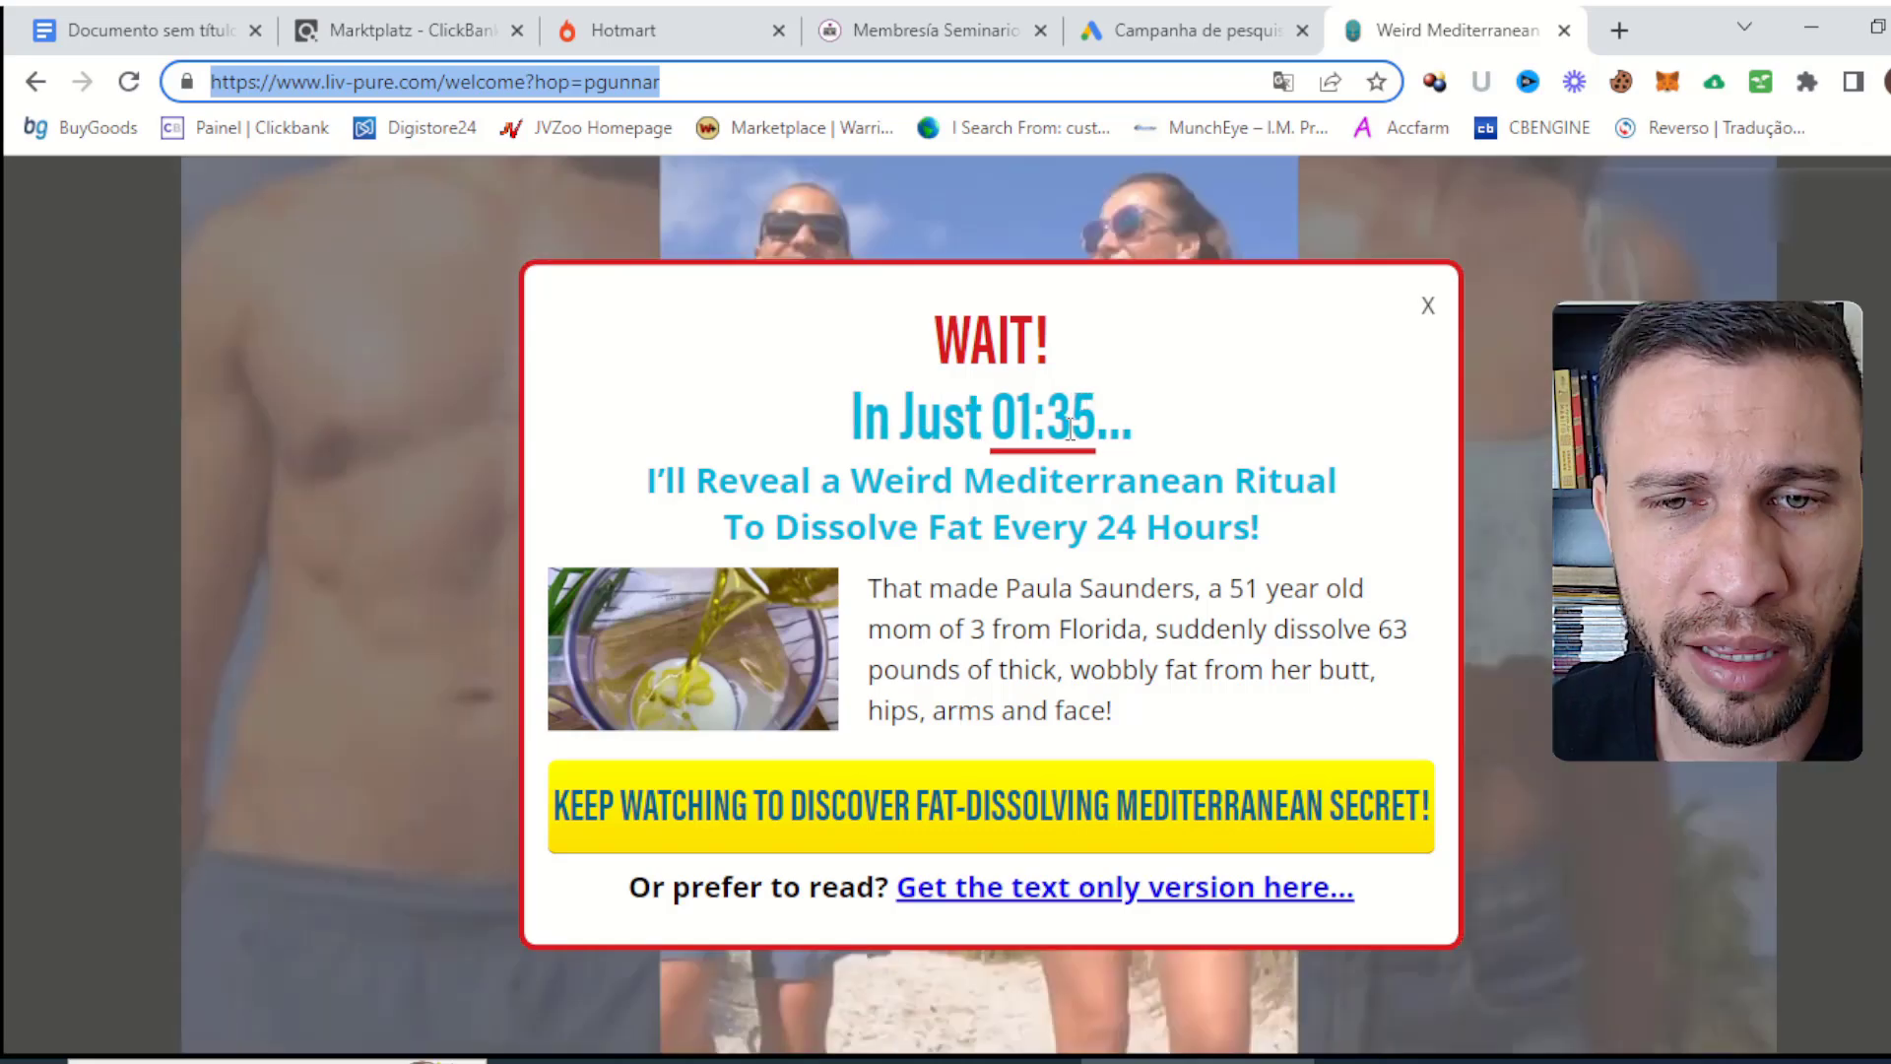
{"action": "left_click", "coordinate": [1424, 313]}
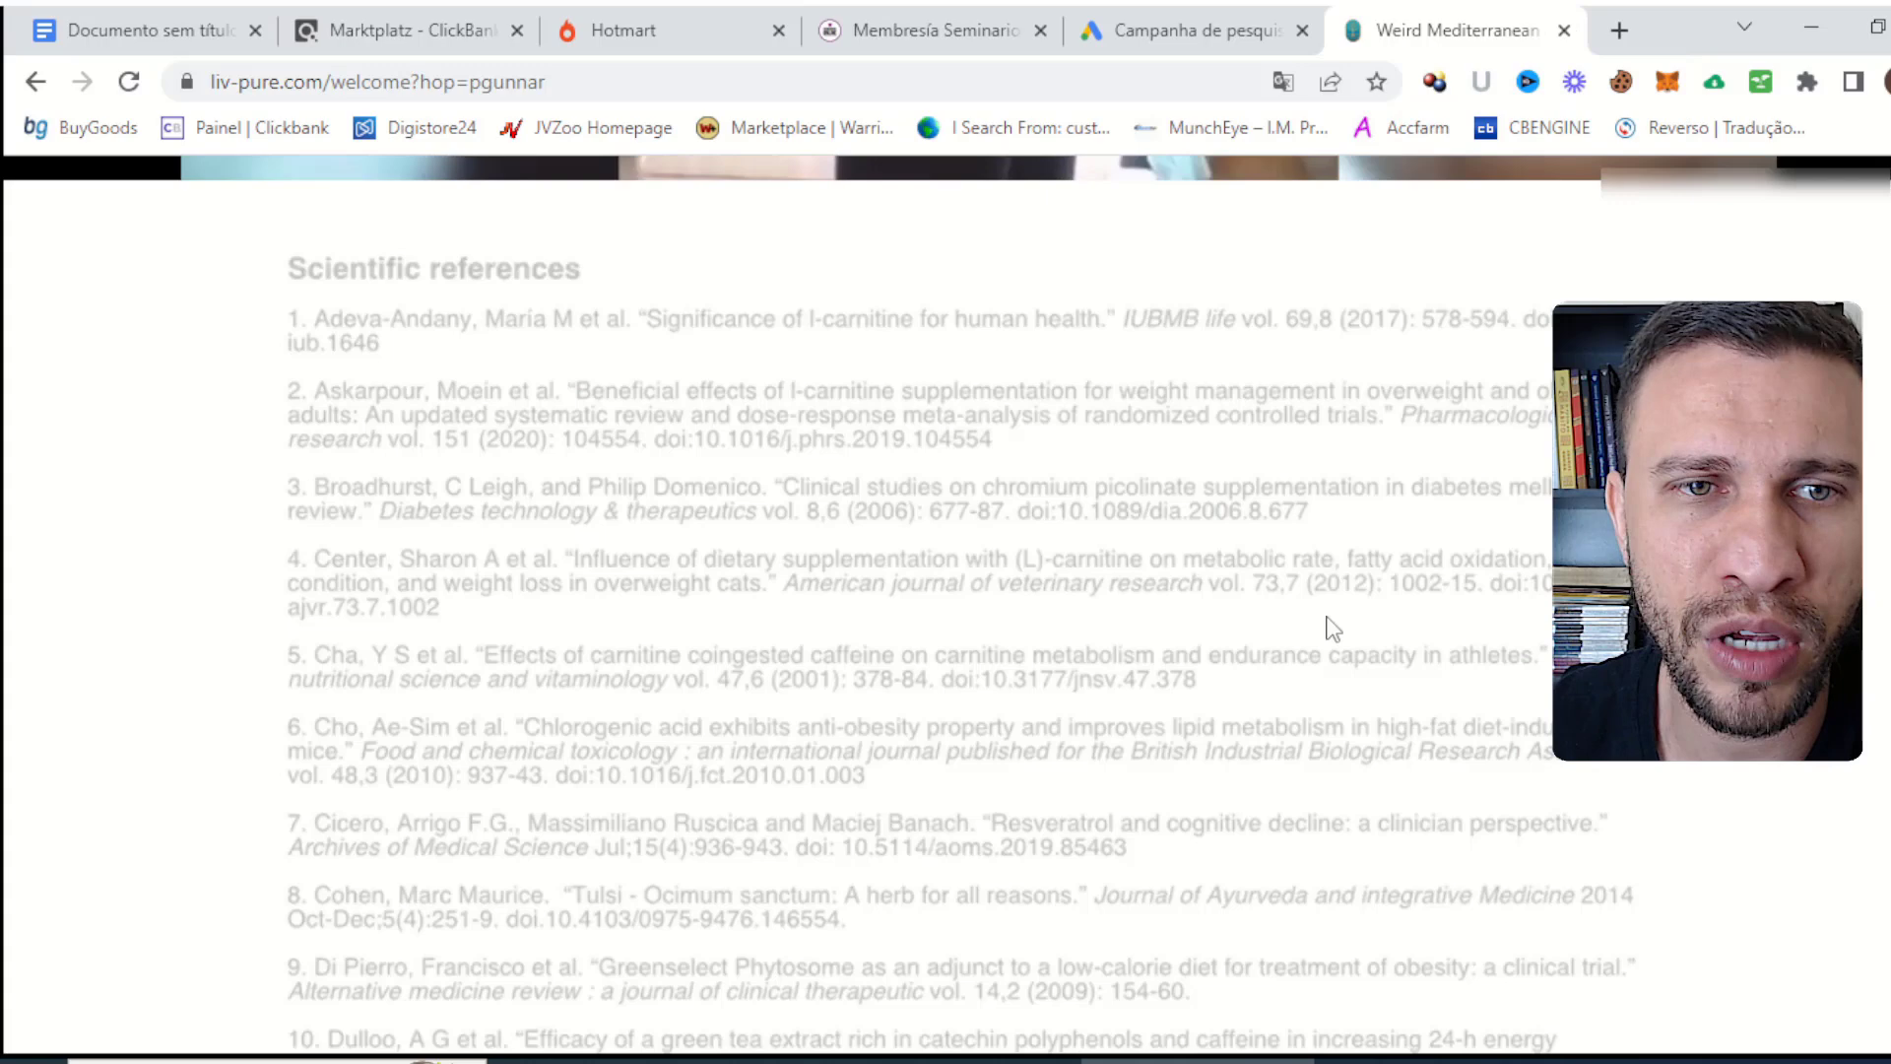
{"action": "scroll", "coordinate": [1308, 665], "scroll_direction": "down", "scroll_amount": 20}
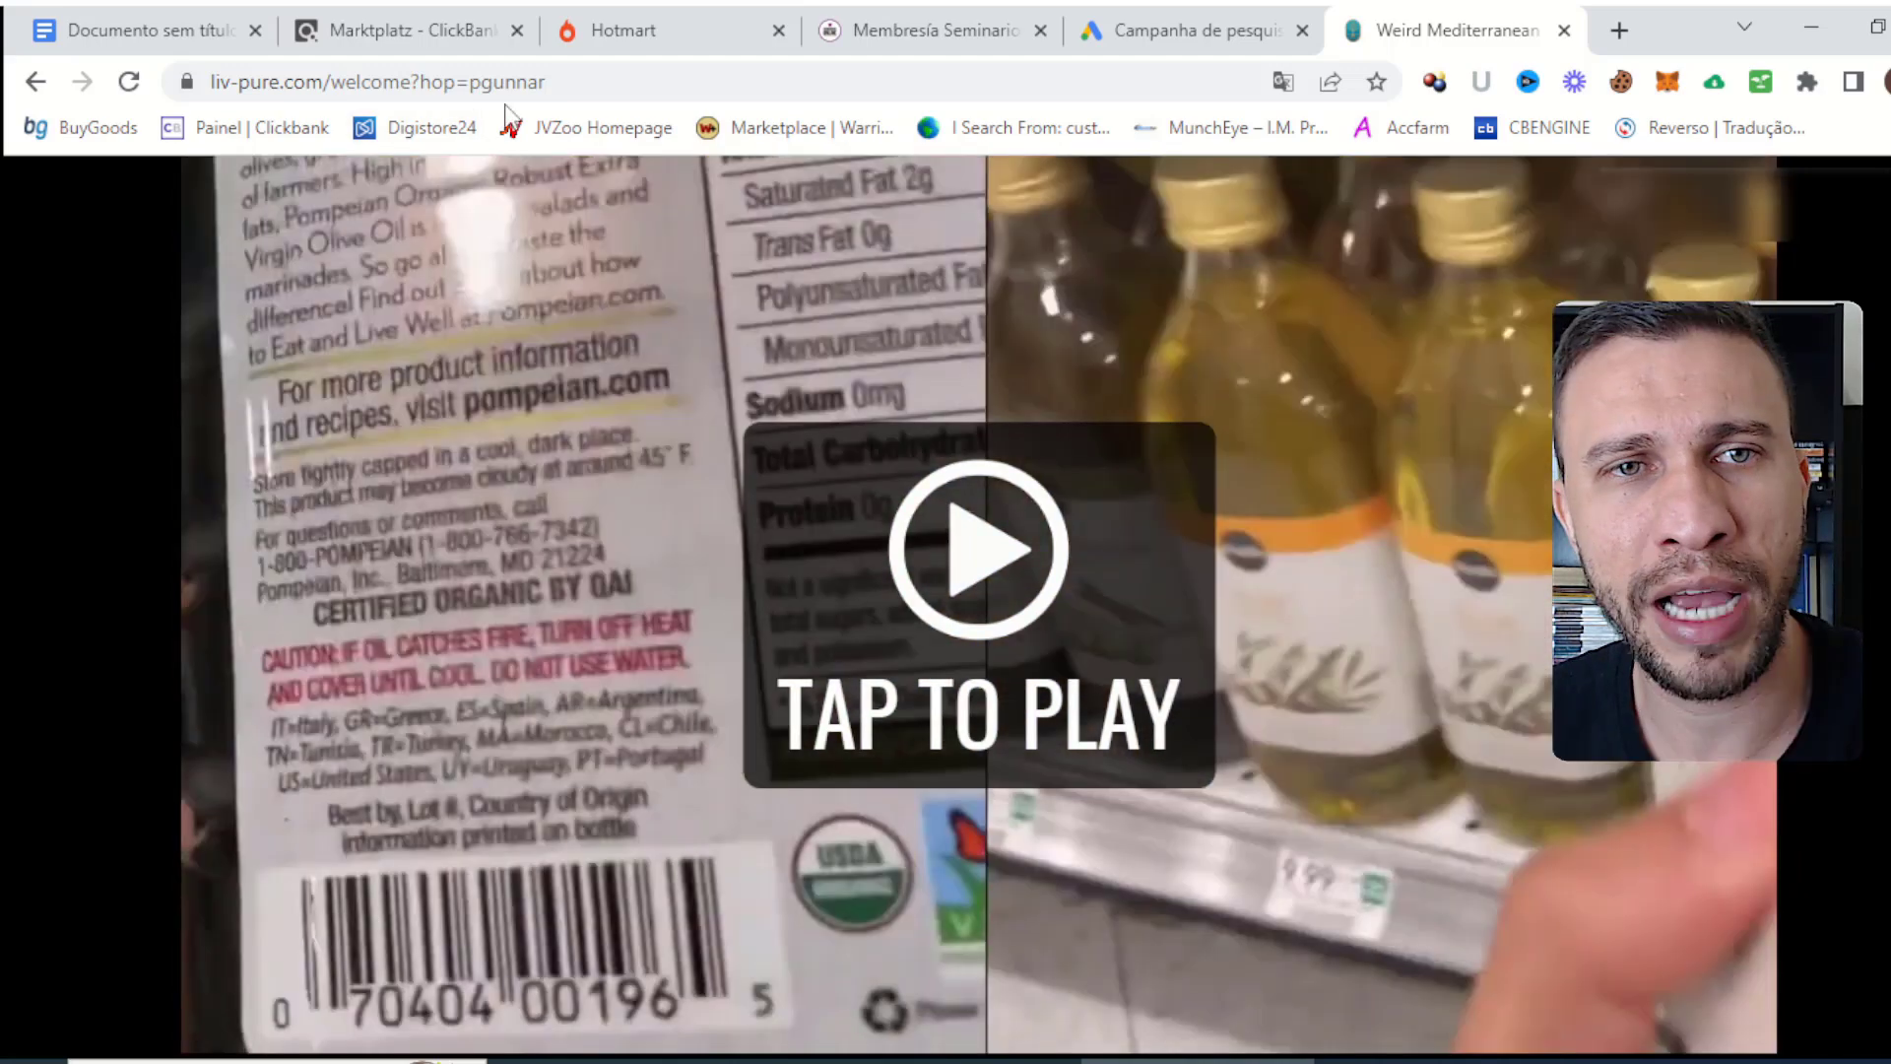
Take the full Liv Pure sales page address and enter it as the ad's final URL in Google Ads.
{"action": "left_click", "coordinate": [547, 83]}
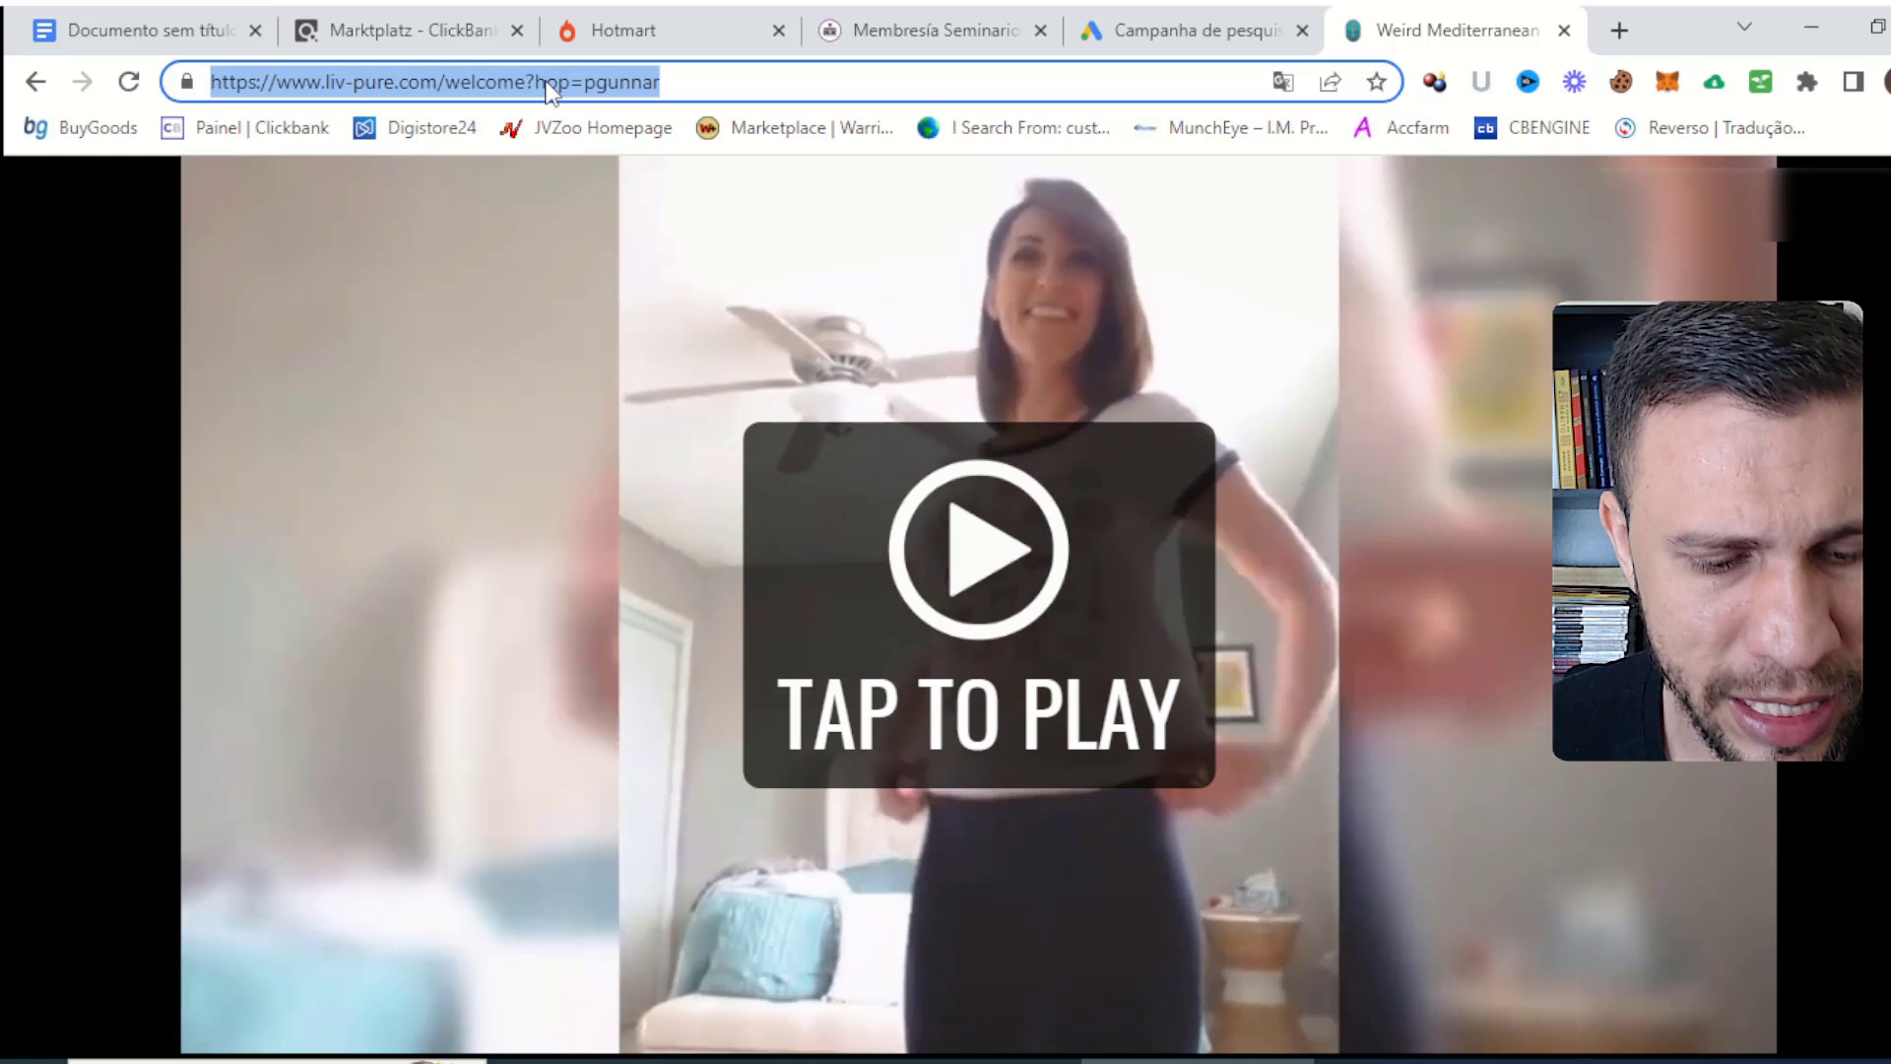
{"action": "key", "text": "BackSpace"}
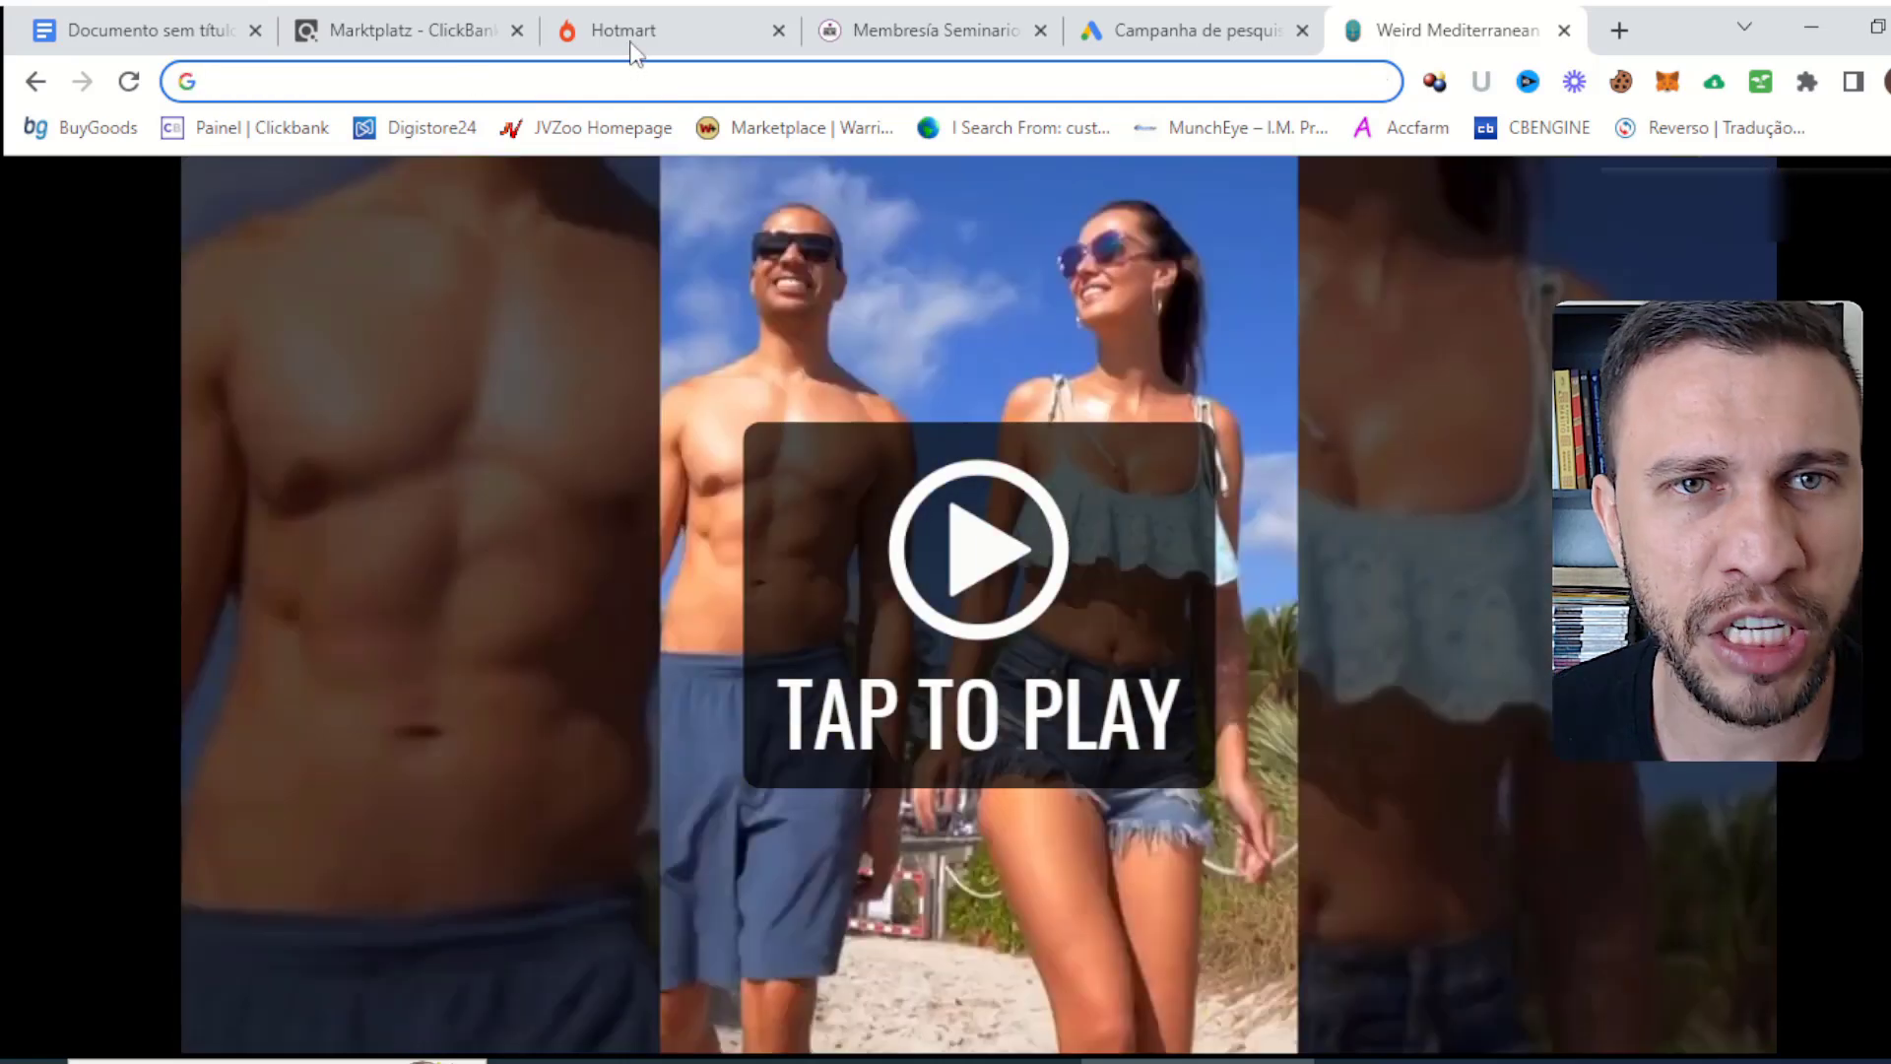
{"action": "left_click", "coordinate": [1182, 29]}
{"action": "key", "text": "ctrl+v"}
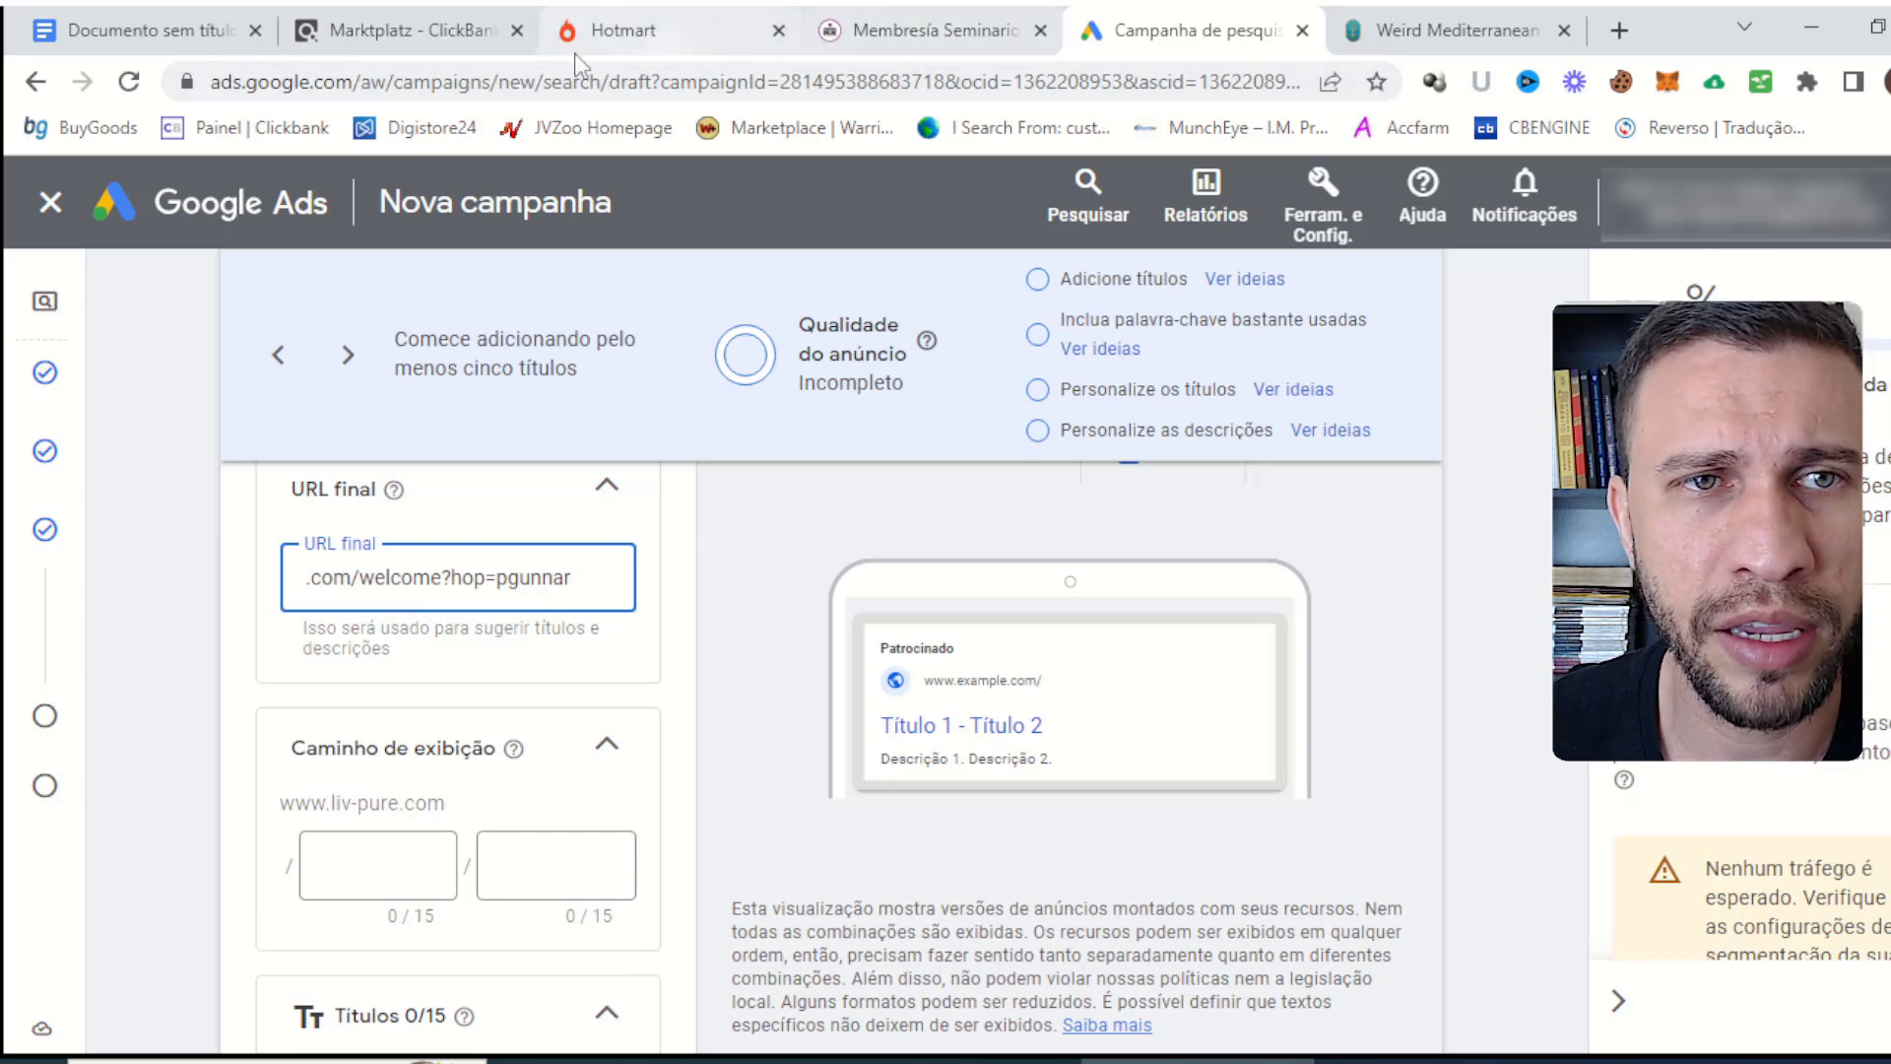
Return to ClickBank and copy the encrypted Liv Pure HopLink again.
{"action": "left_click", "coordinate": [414, 30]}
{"action": "triple_click", "coordinate": [515, 857]}
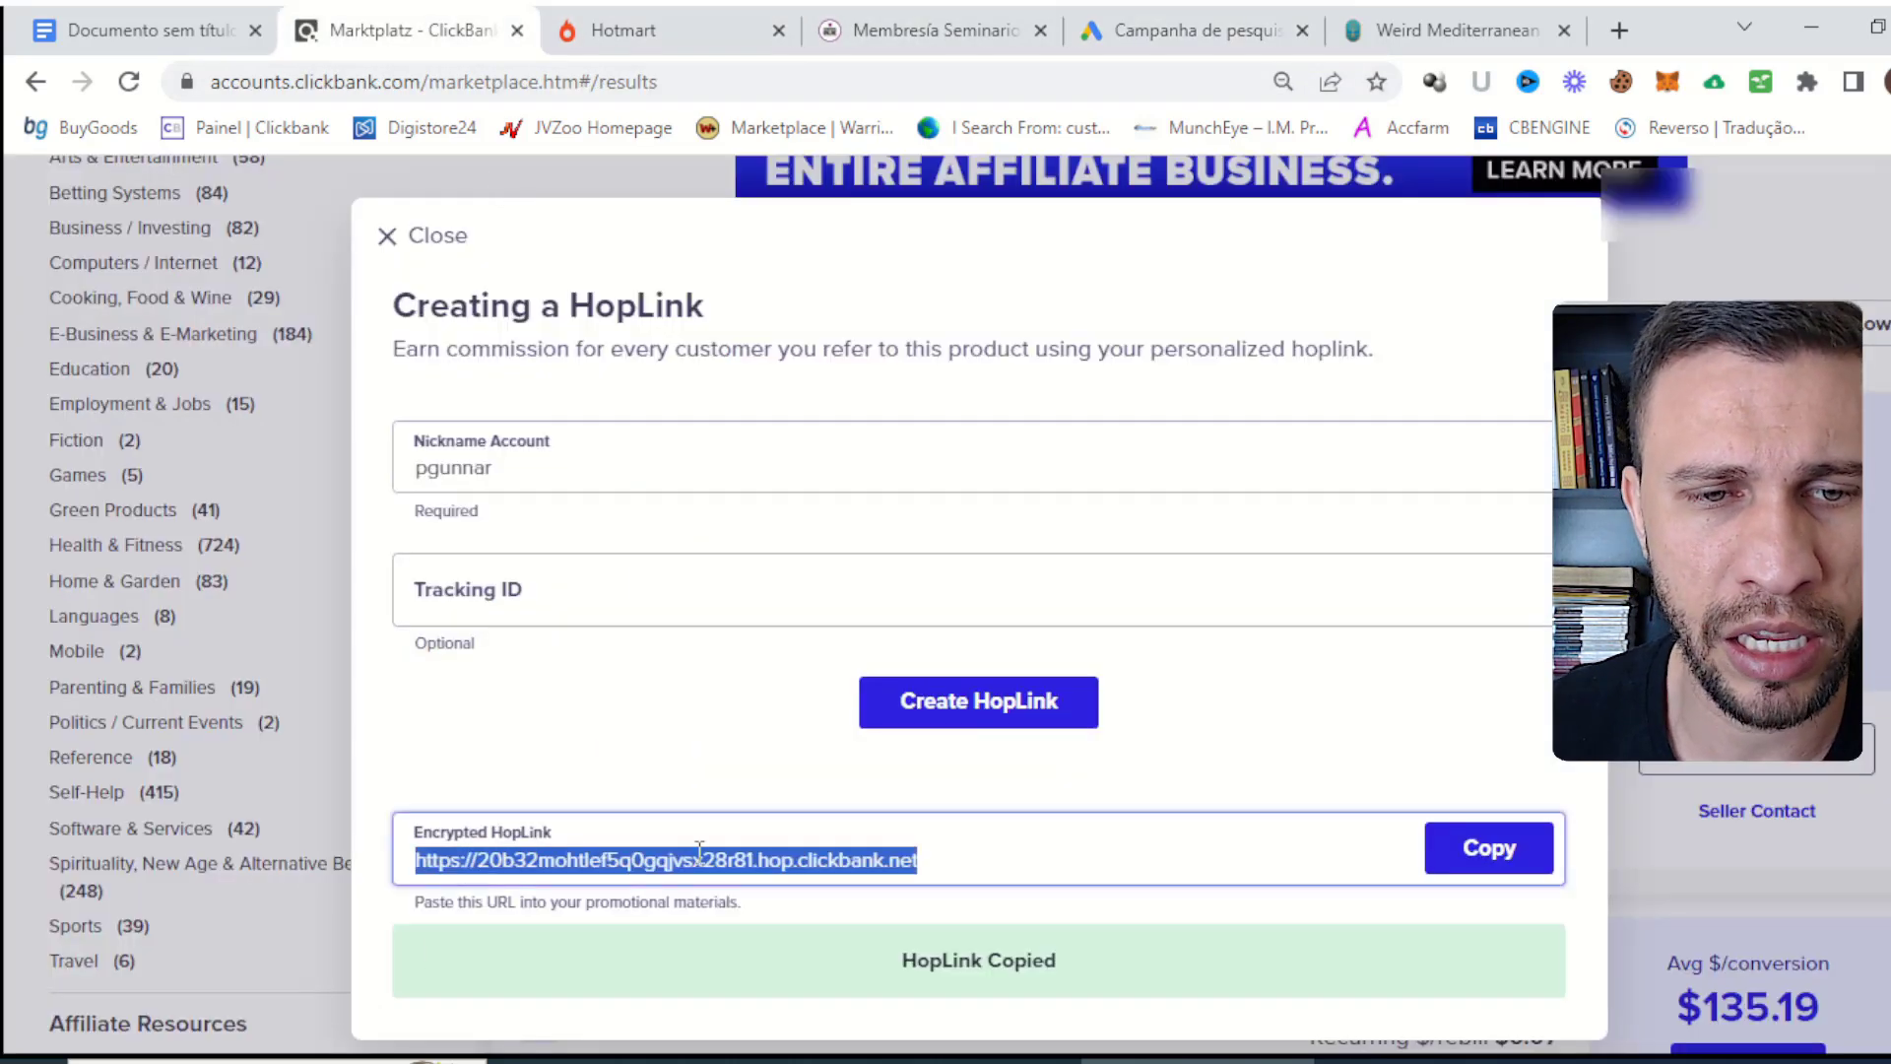
{"action": "left_click", "coordinate": [1489, 848]}
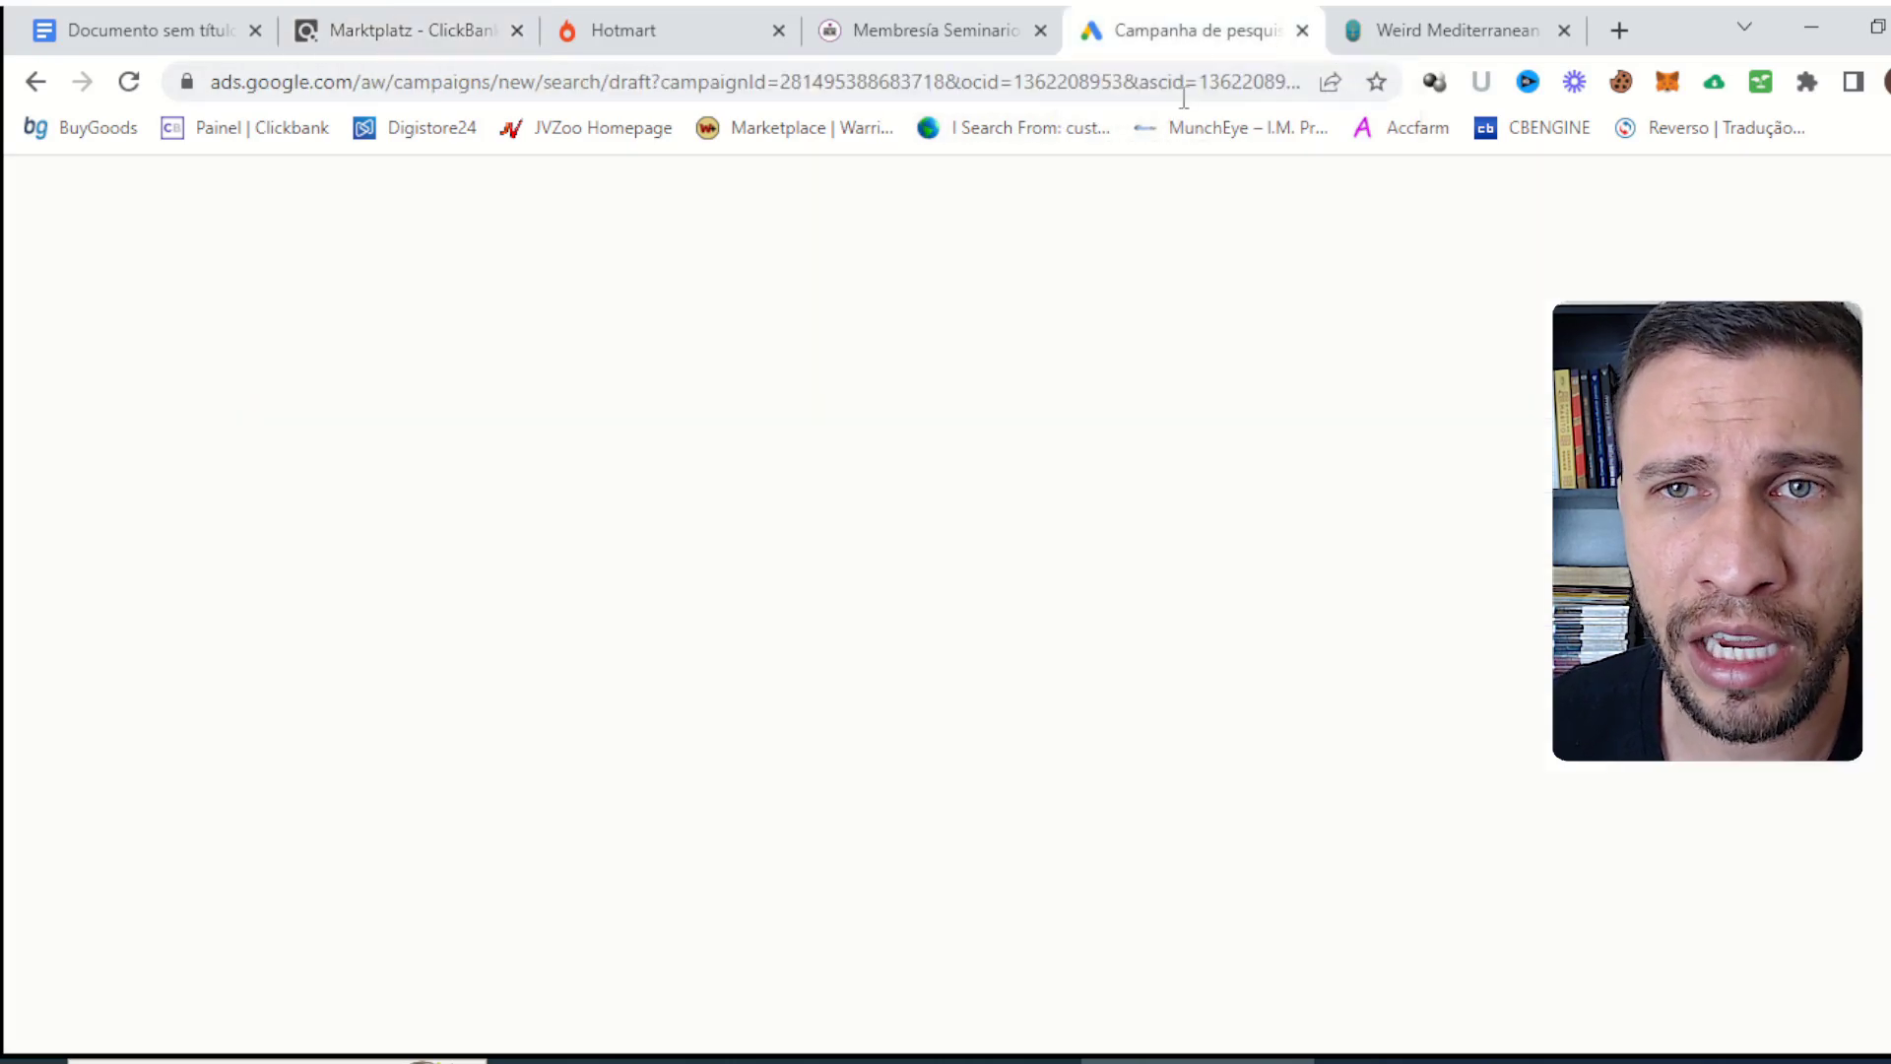
Enter the copied ClickBank HopLink as the ad's tracking template (Modelo de acompanhamento) in Google Ads.
{"action": "left_click", "coordinate": [1271, 38]}
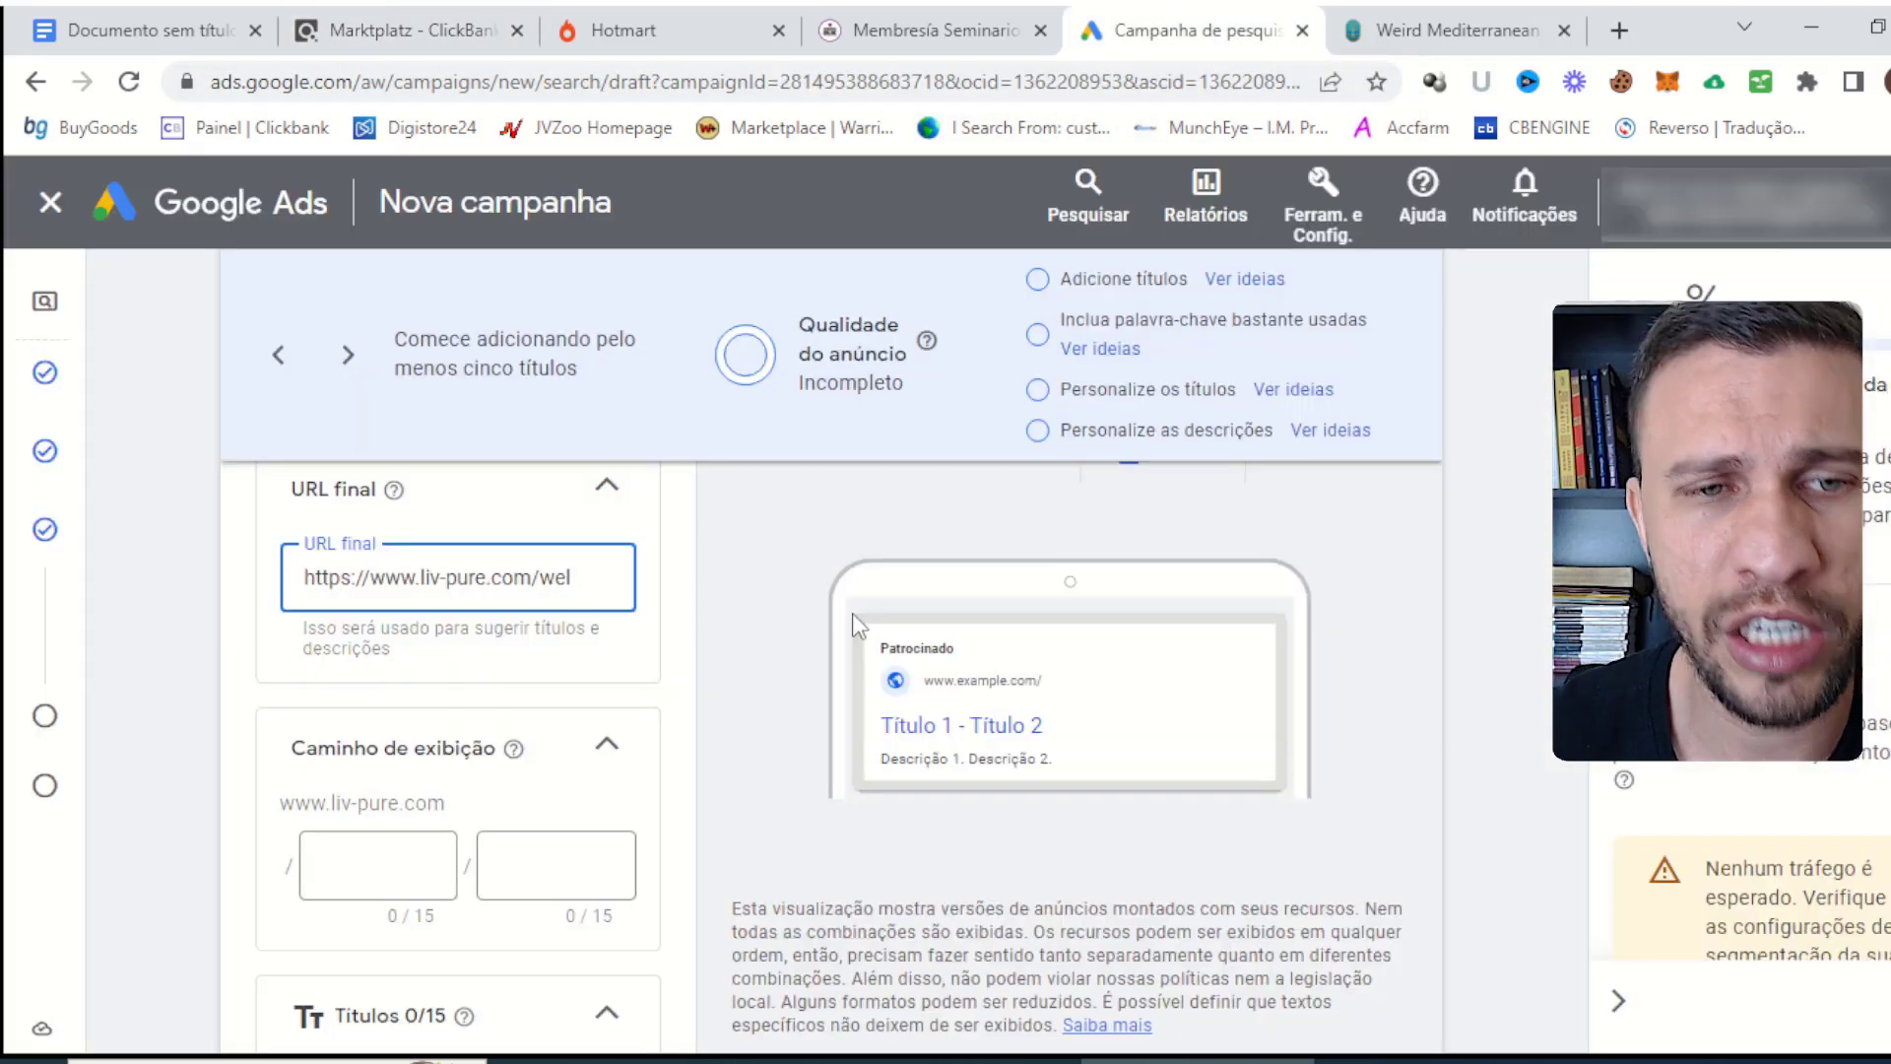
{"action": "scroll", "coordinate": [207, 596], "scroll_direction": "down", "scroll_amount": 4}
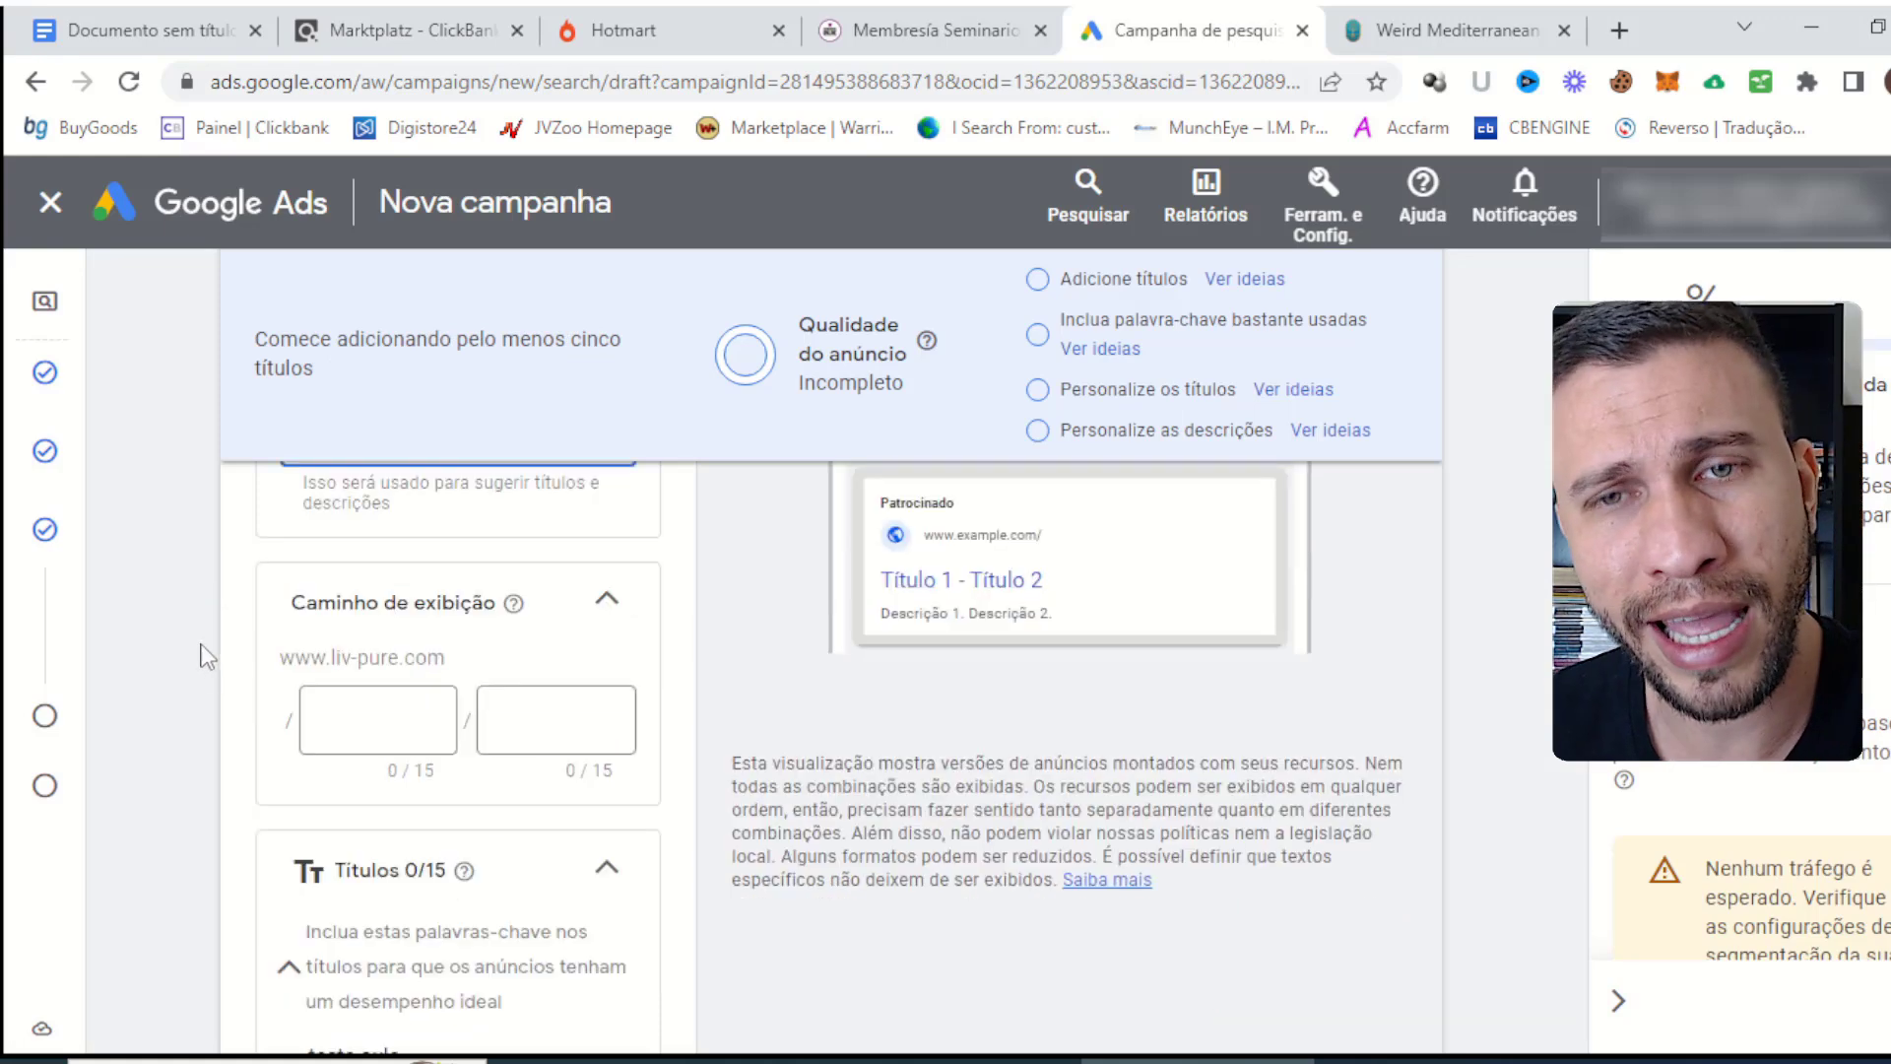
{"action": "scroll", "coordinate": [211, 607], "scroll_direction": "down", "scroll_amount": 1}
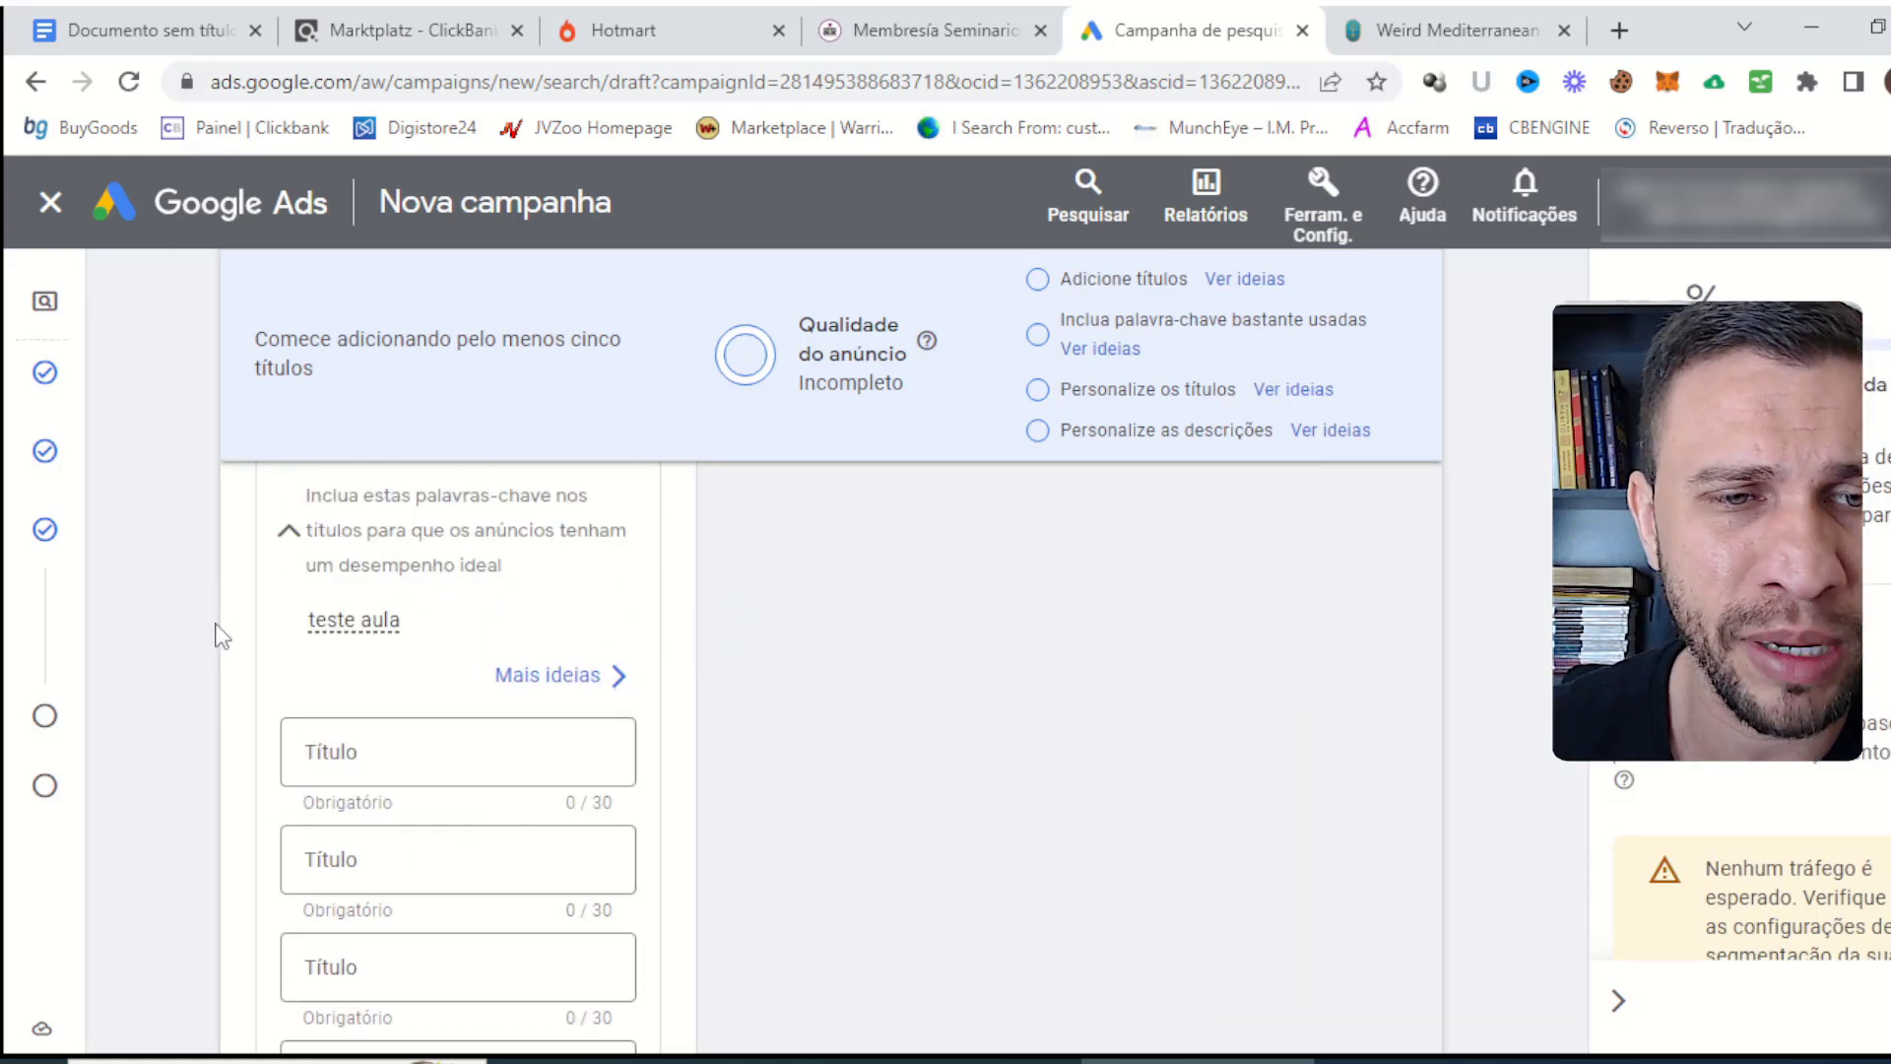
{"action": "scroll", "coordinate": [354, 581], "scroll_direction": "down", "scroll_amount": 10}
{"action": "scroll", "coordinate": [355, 576], "scroll_direction": "down", "scroll_amount": 3}
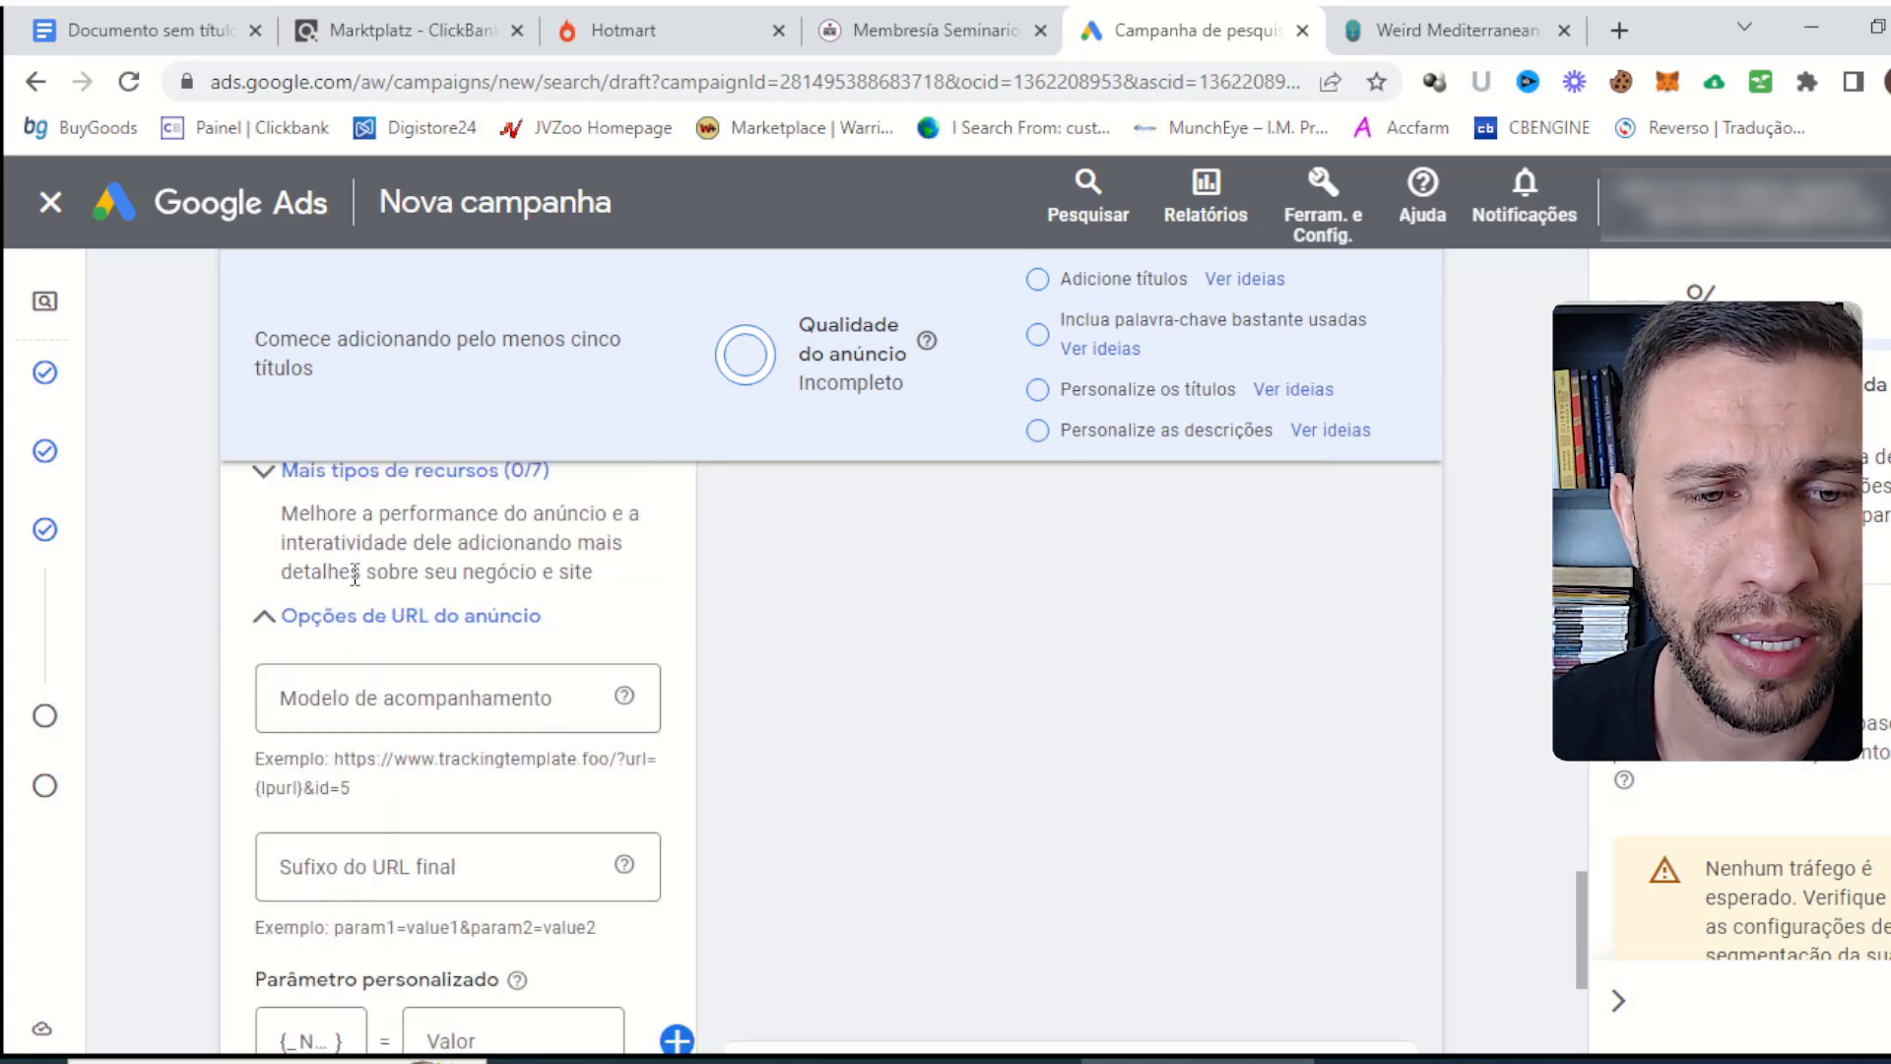
{"action": "scroll", "coordinate": [412, 680], "scroll_direction": "up", "scroll_amount": 1}
{"action": "left_click", "coordinate": [418, 700]}
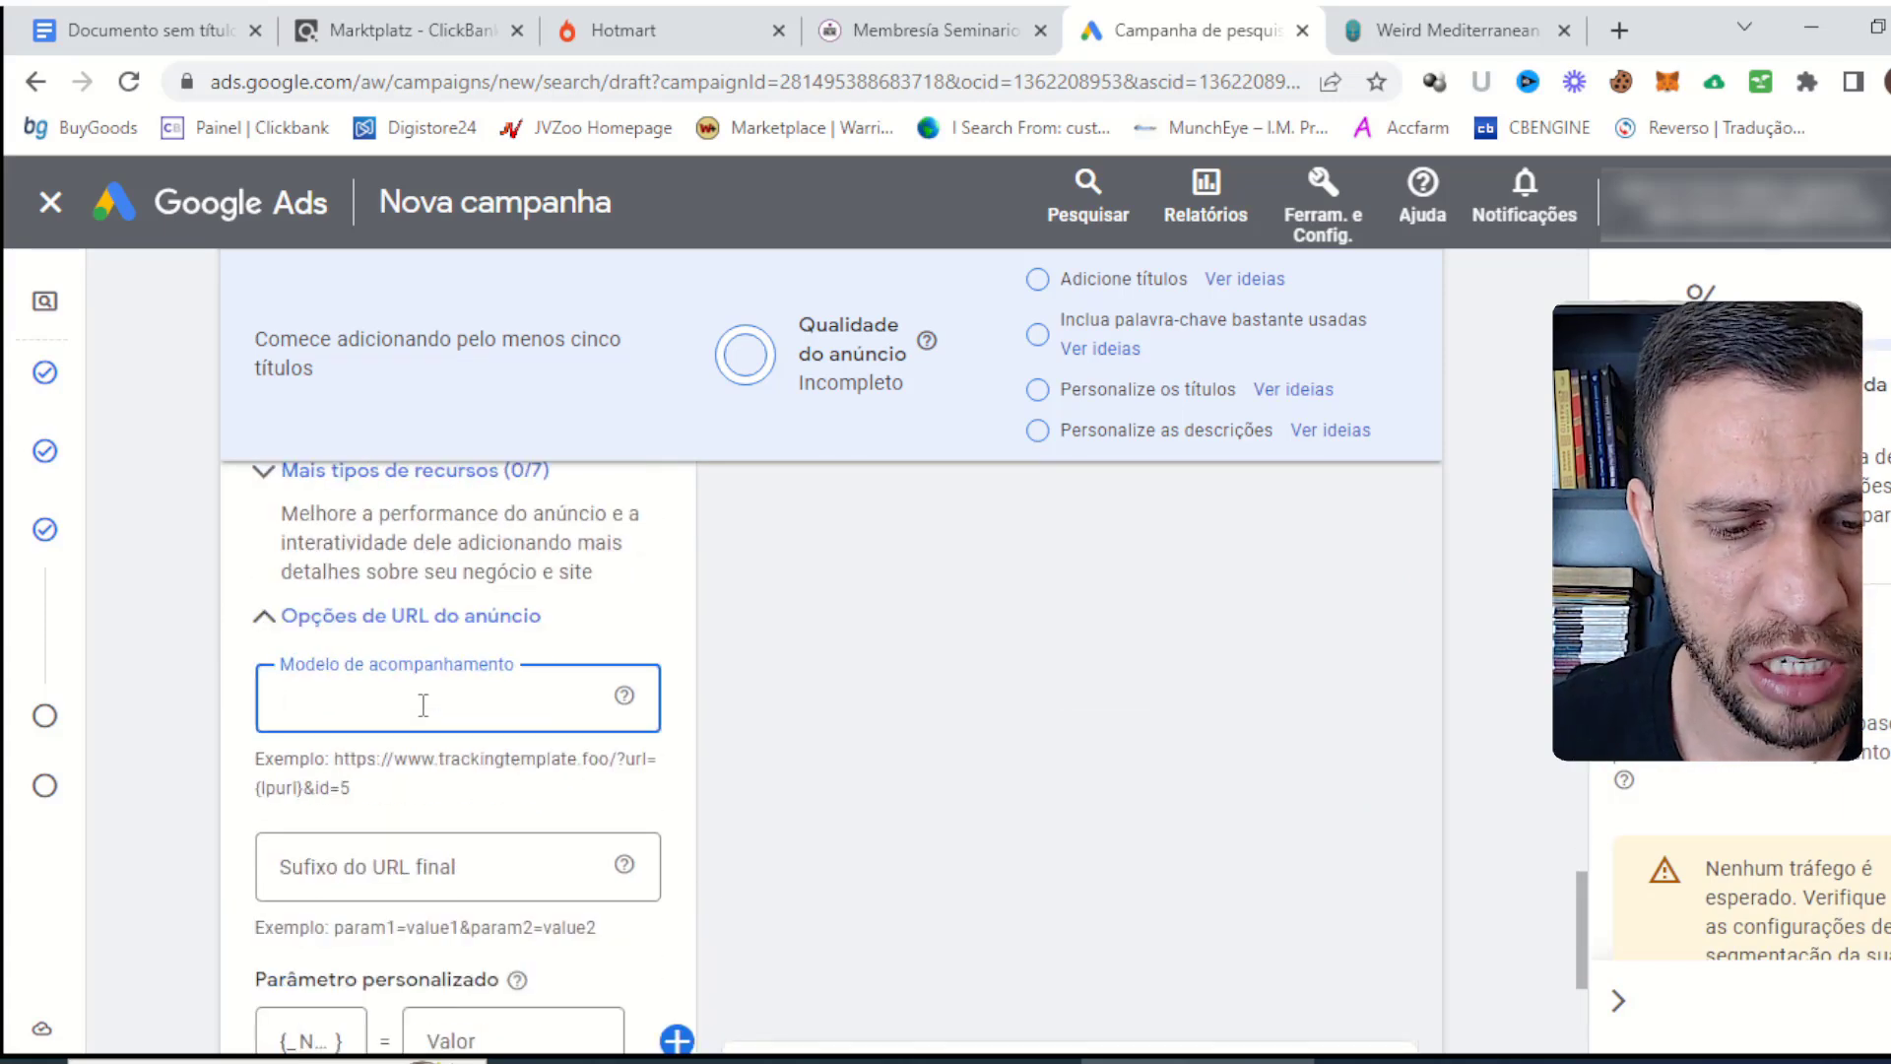
{"action": "key", "text": "ctrl+v"}
{"action": "left_click", "coordinate": [254, 556]}
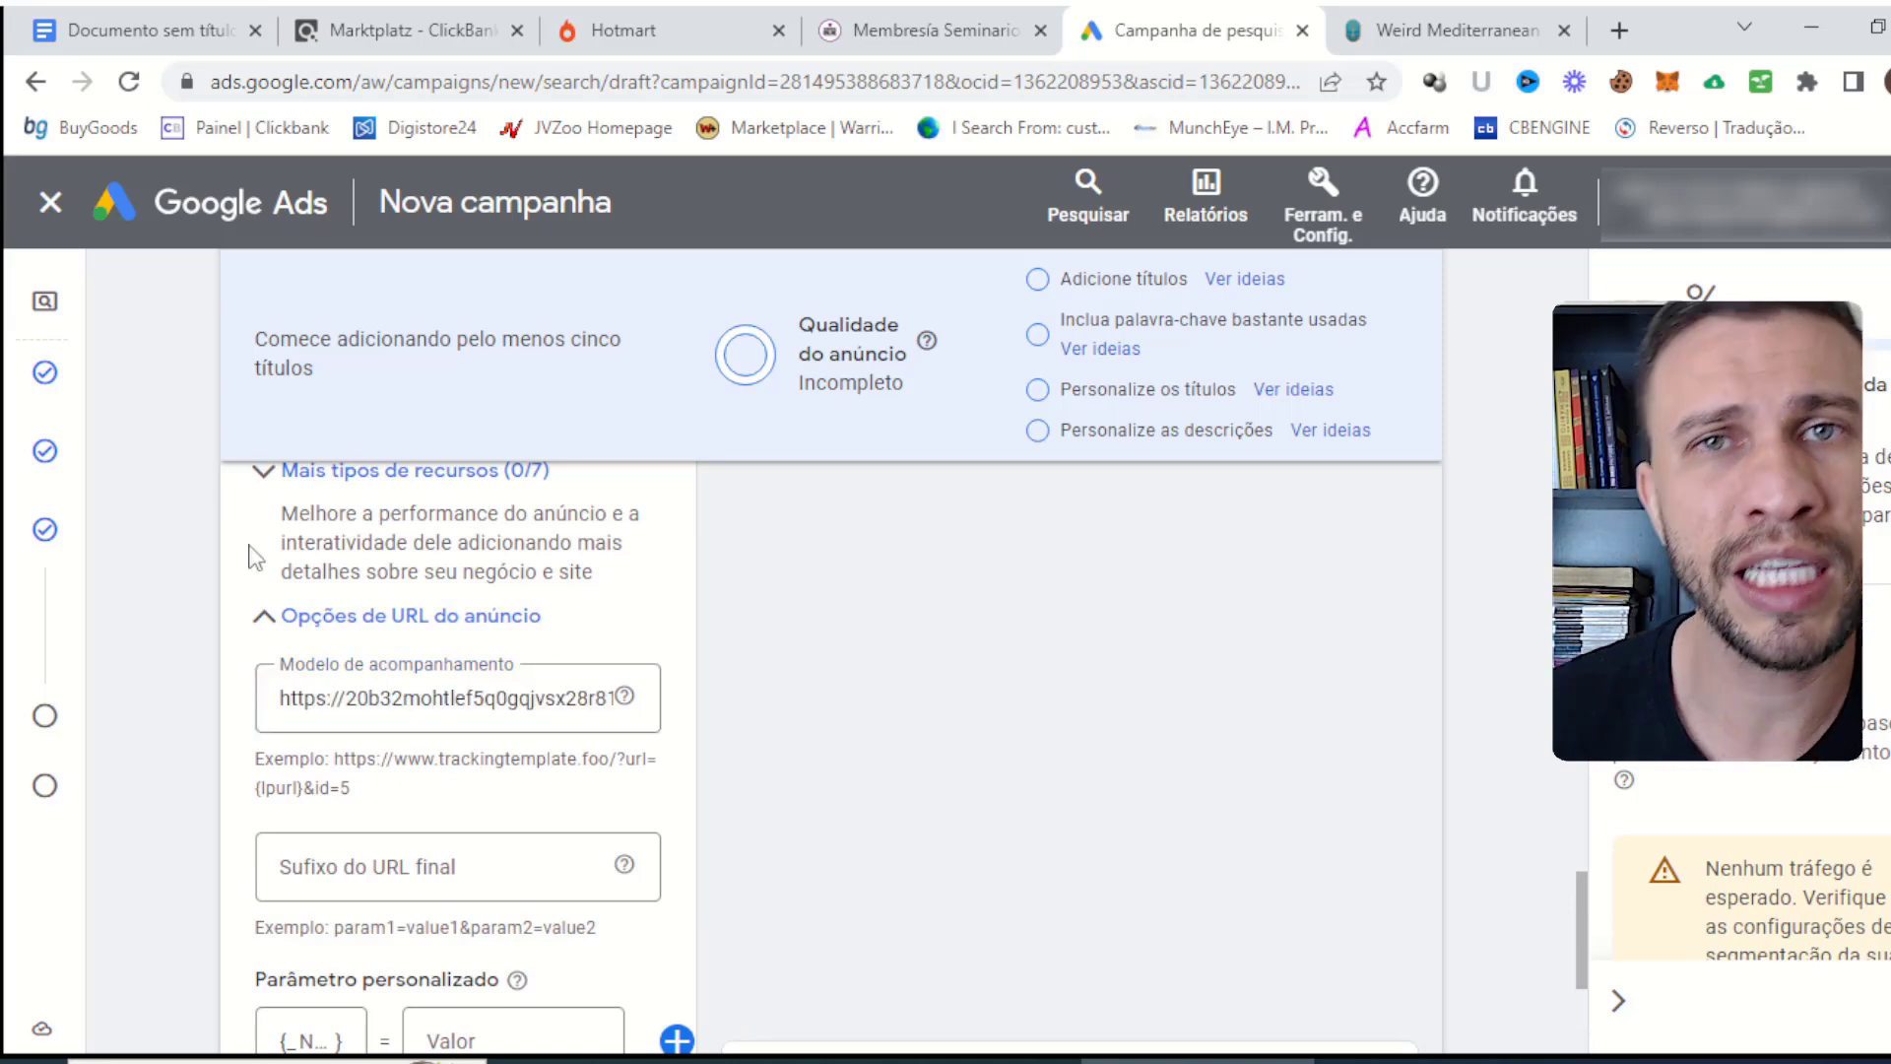
Clear the ClickBank HopLink from the ad's tracking template.
{"action": "double_click", "coordinate": [405, 688]}
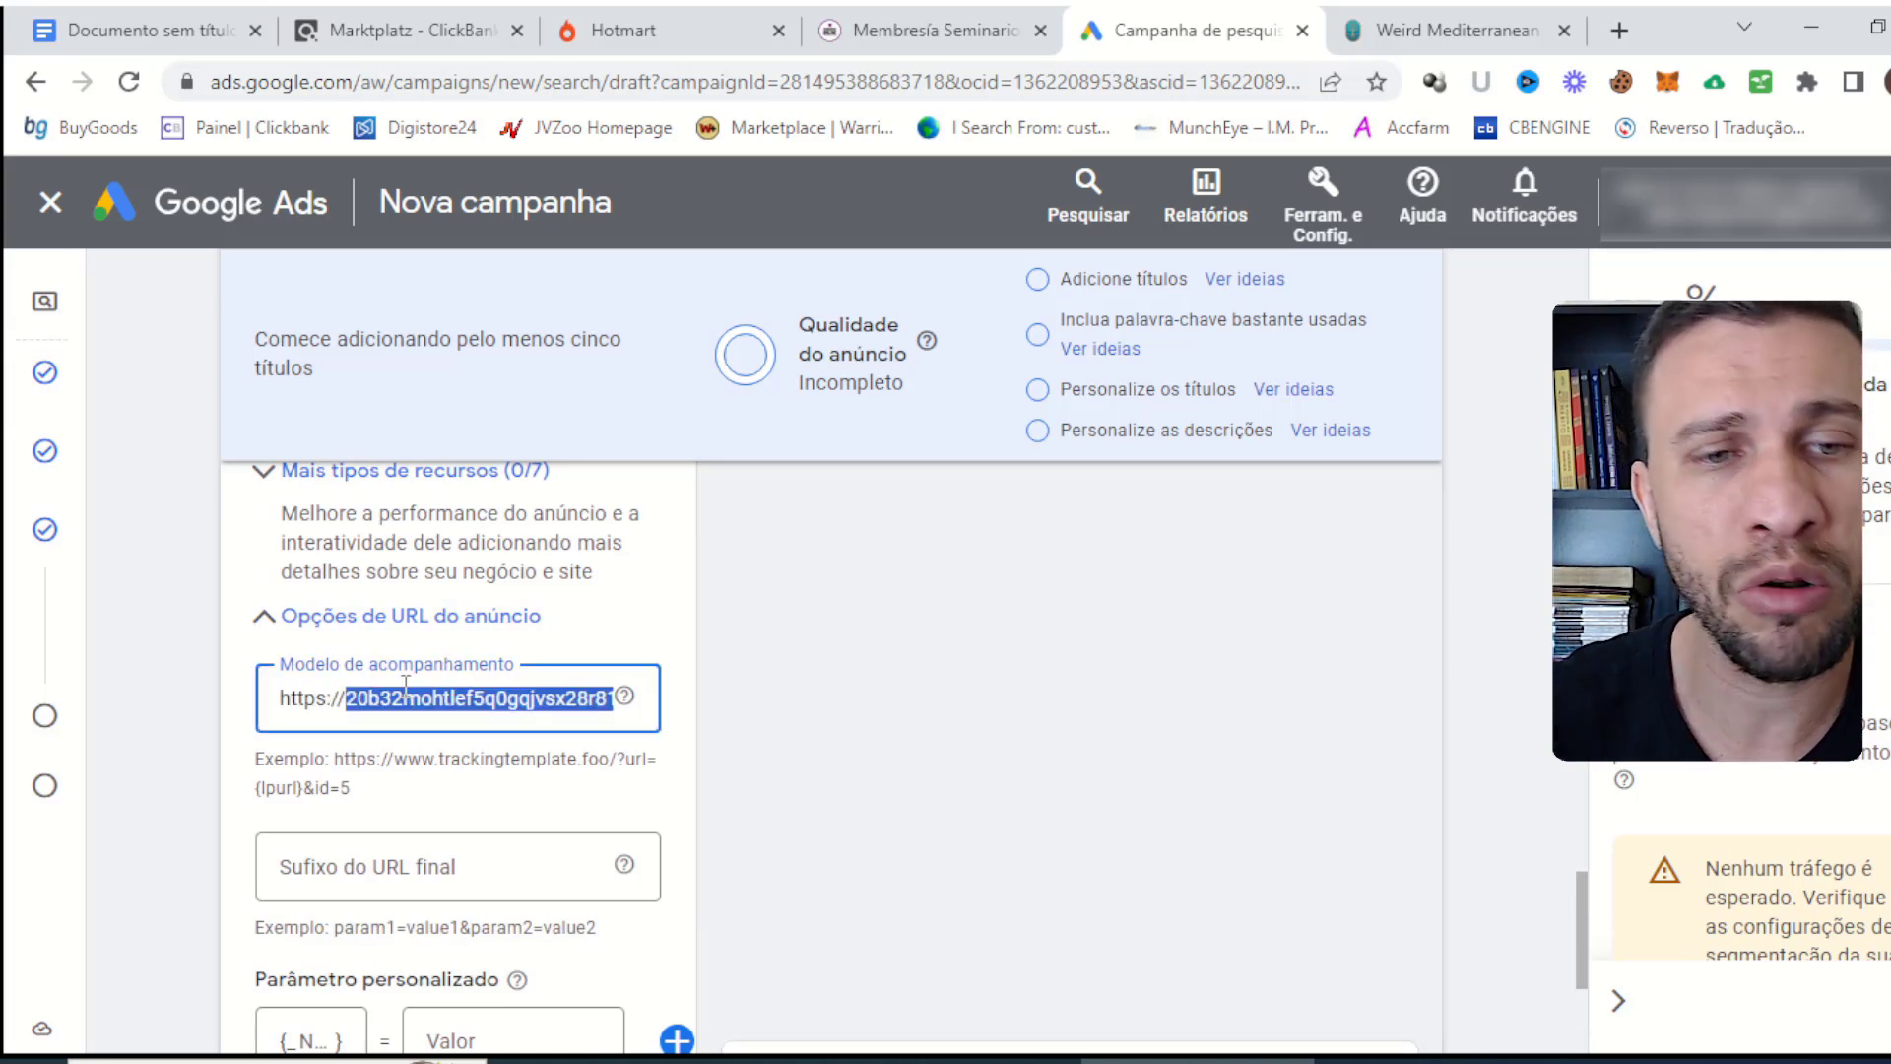
{"action": "key", "text": "ctrl+a"}
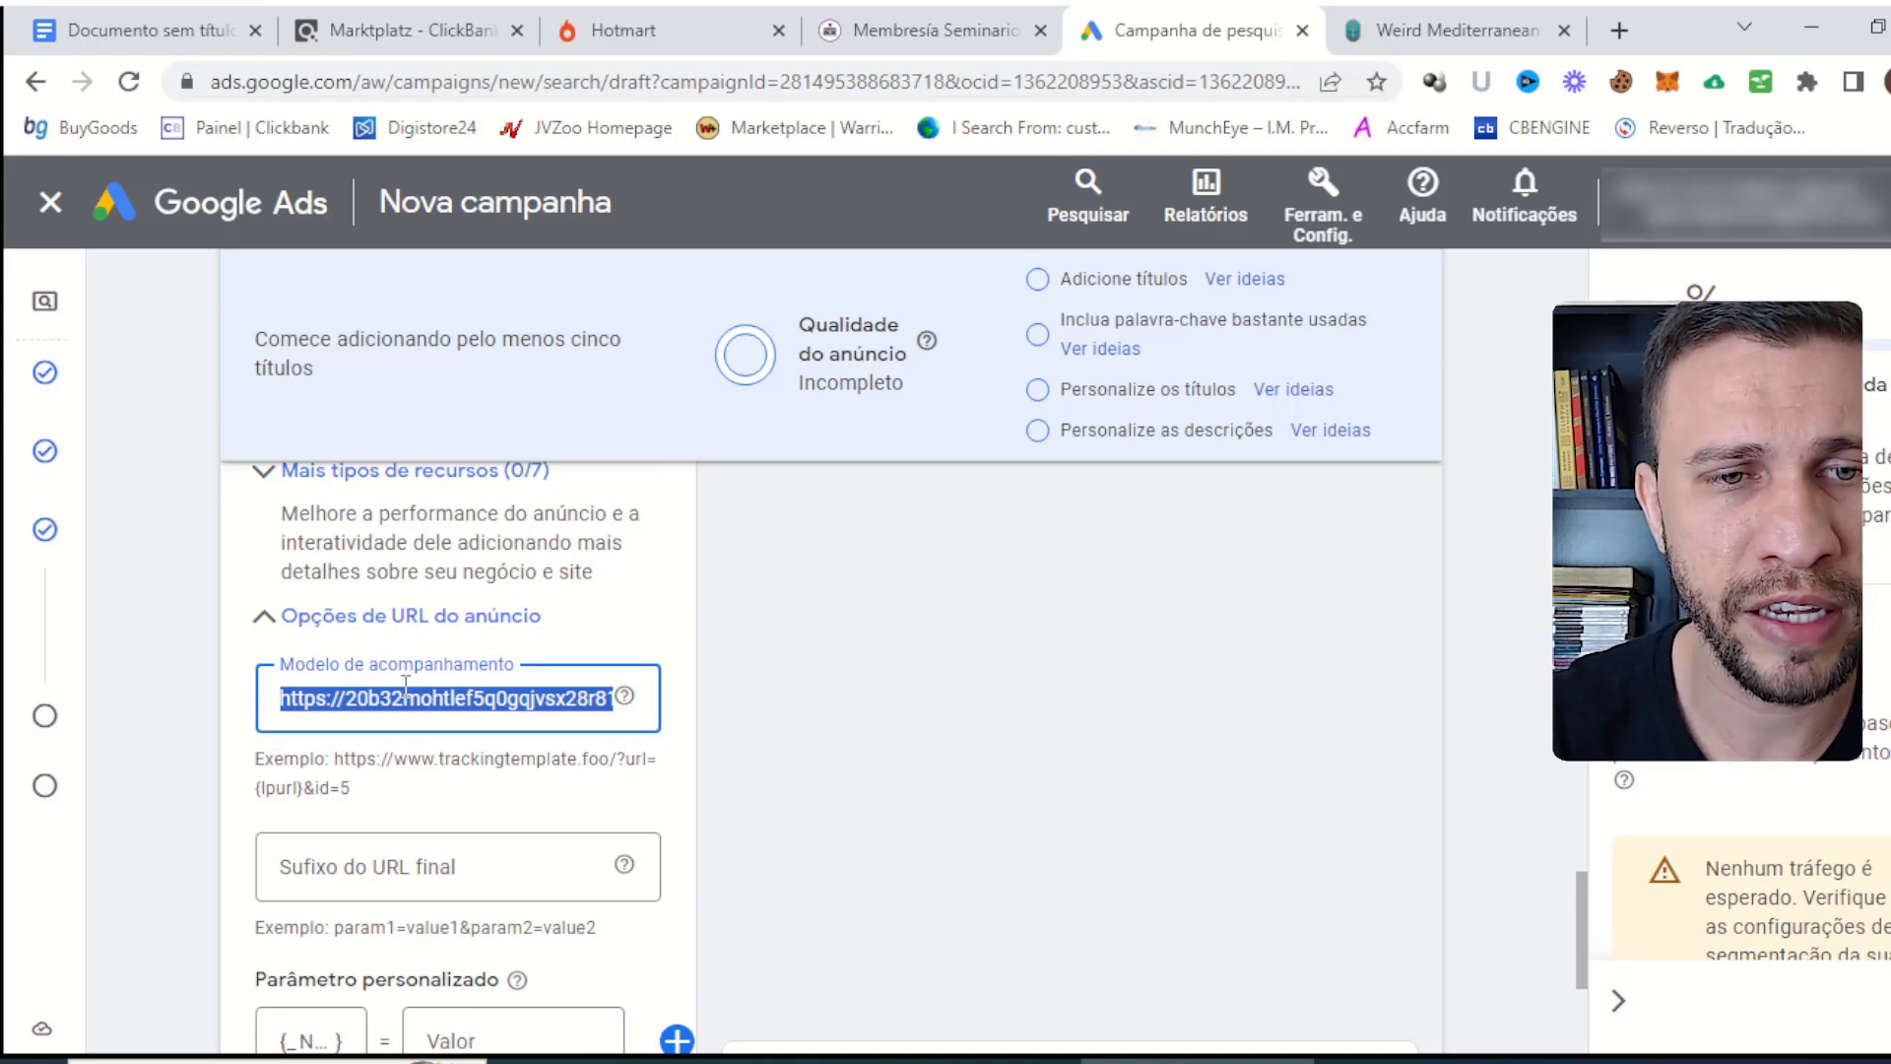
{"action": "key", "text": "BackSpace"}
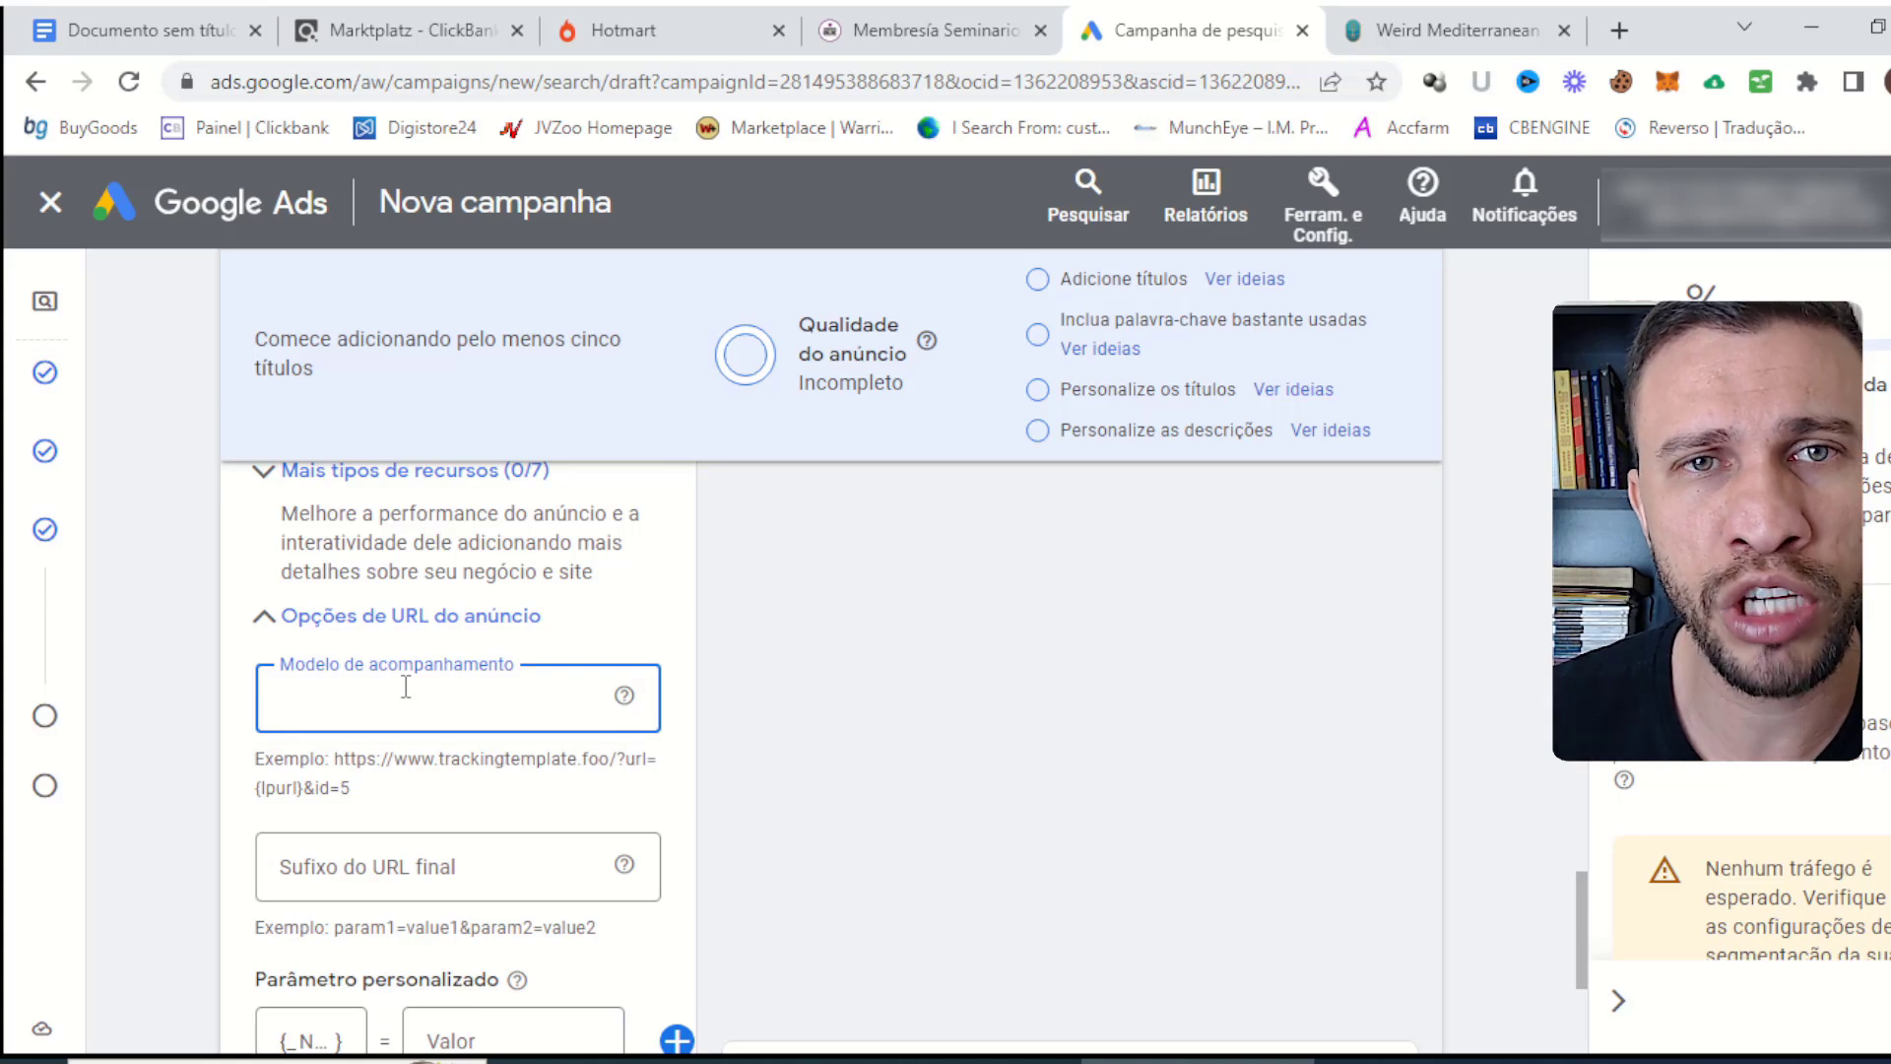
Open Bitly in a new tab and start a new link with the ClickBank HopLink as its destination.
{"action": "left_click", "coordinate": [1620, 30]}
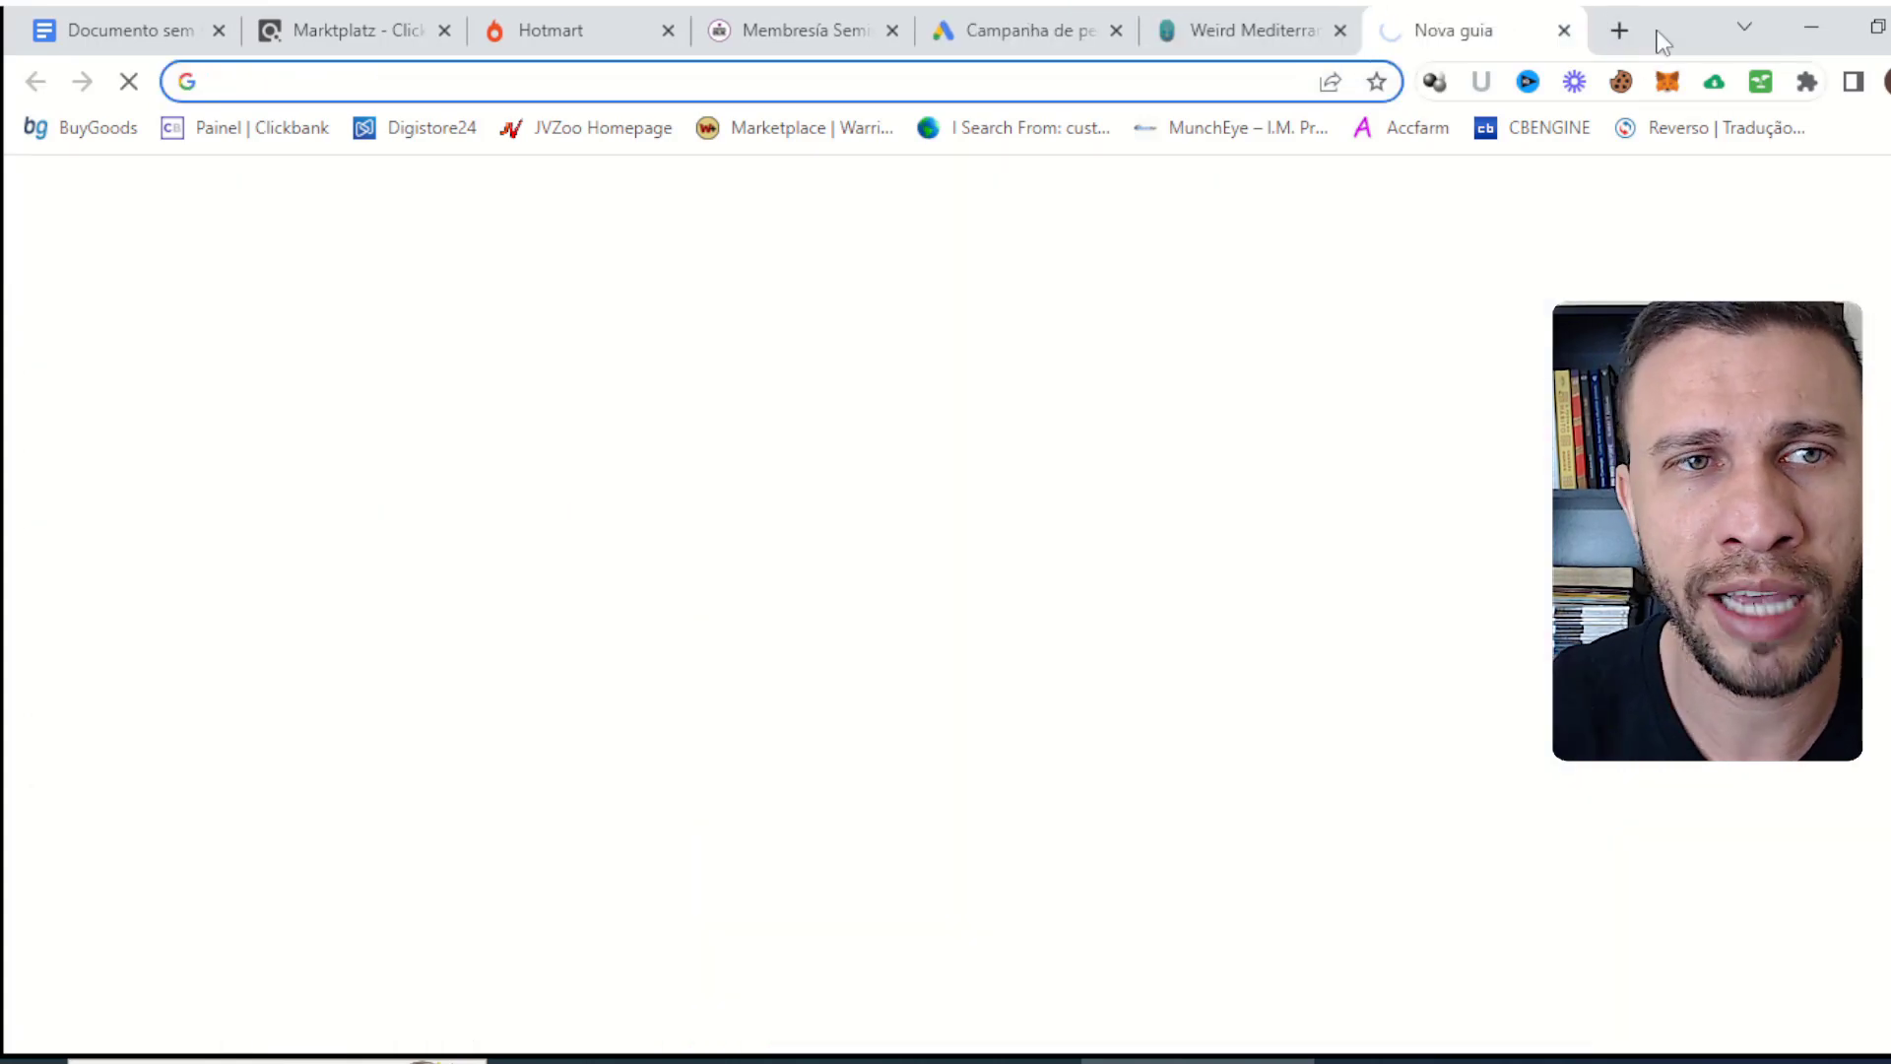
{"action": "type", "text": "bitly"}
{"action": "key", "text": "Return"}
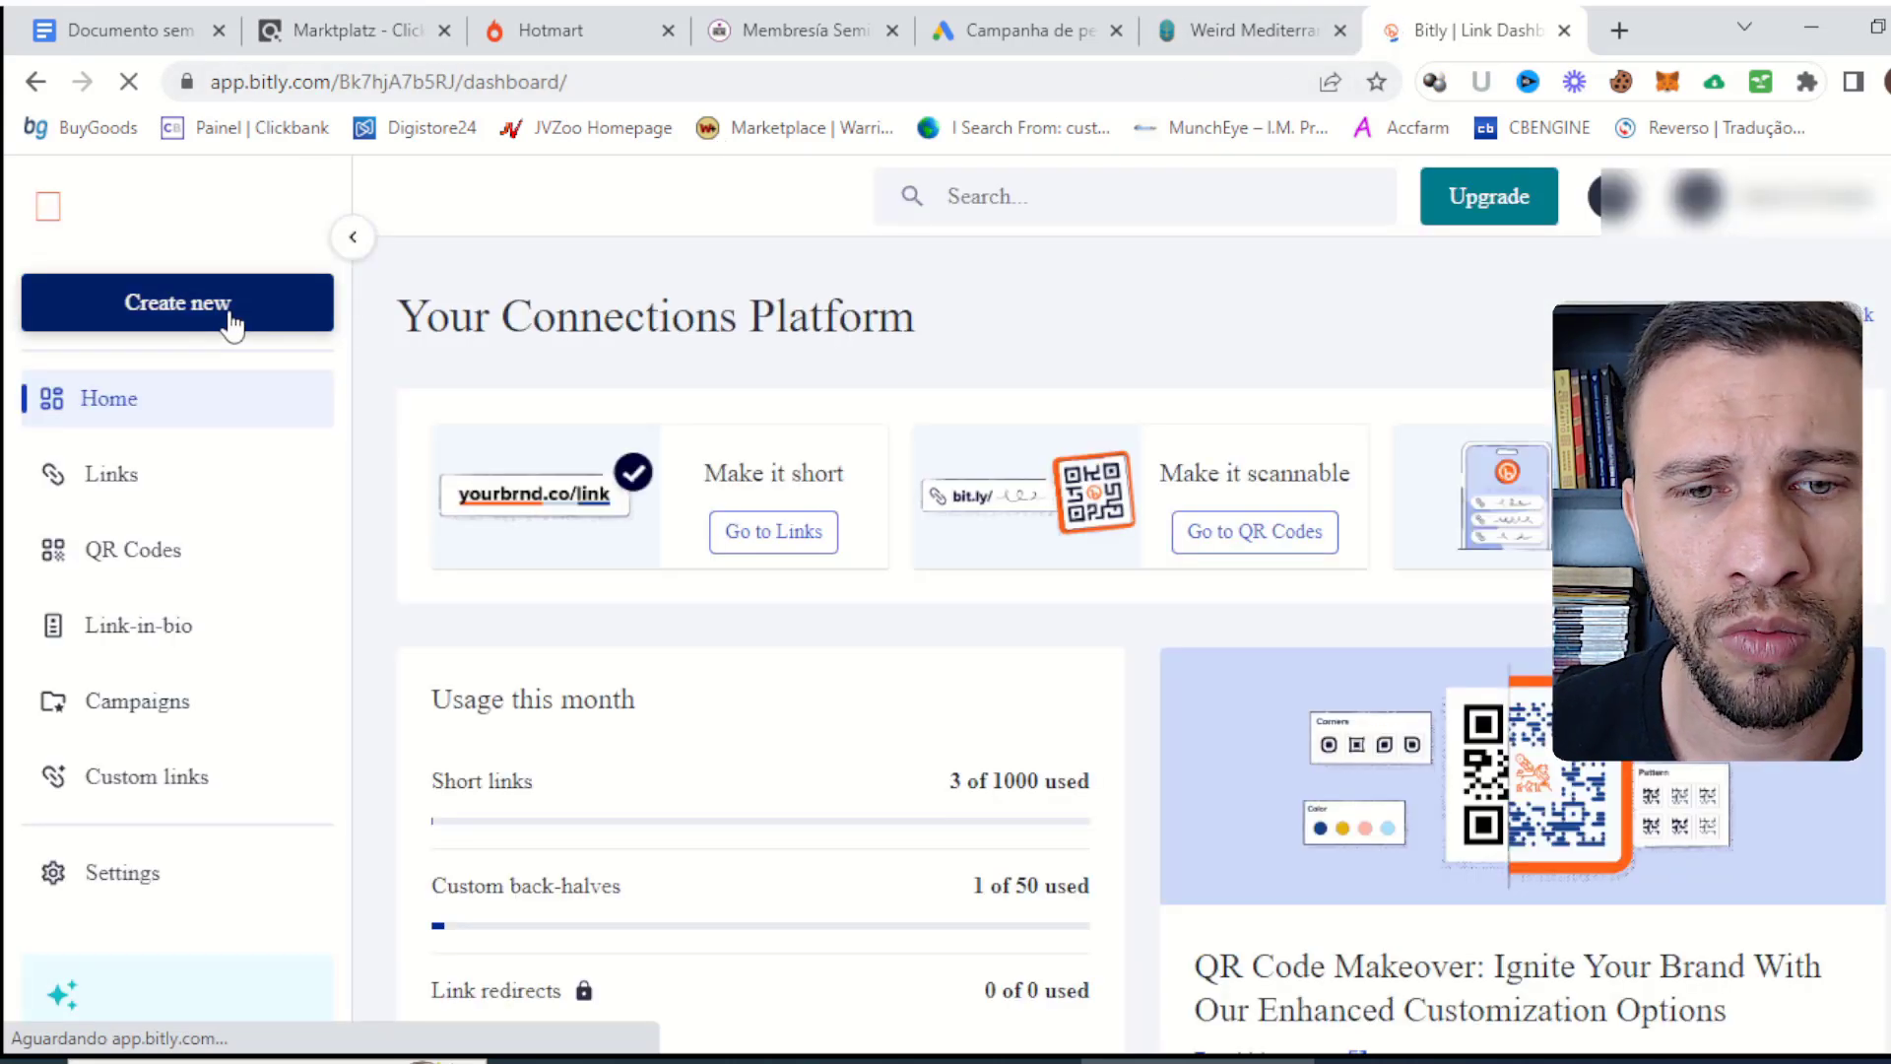
{"action": "left_click", "coordinate": [231, 321]}
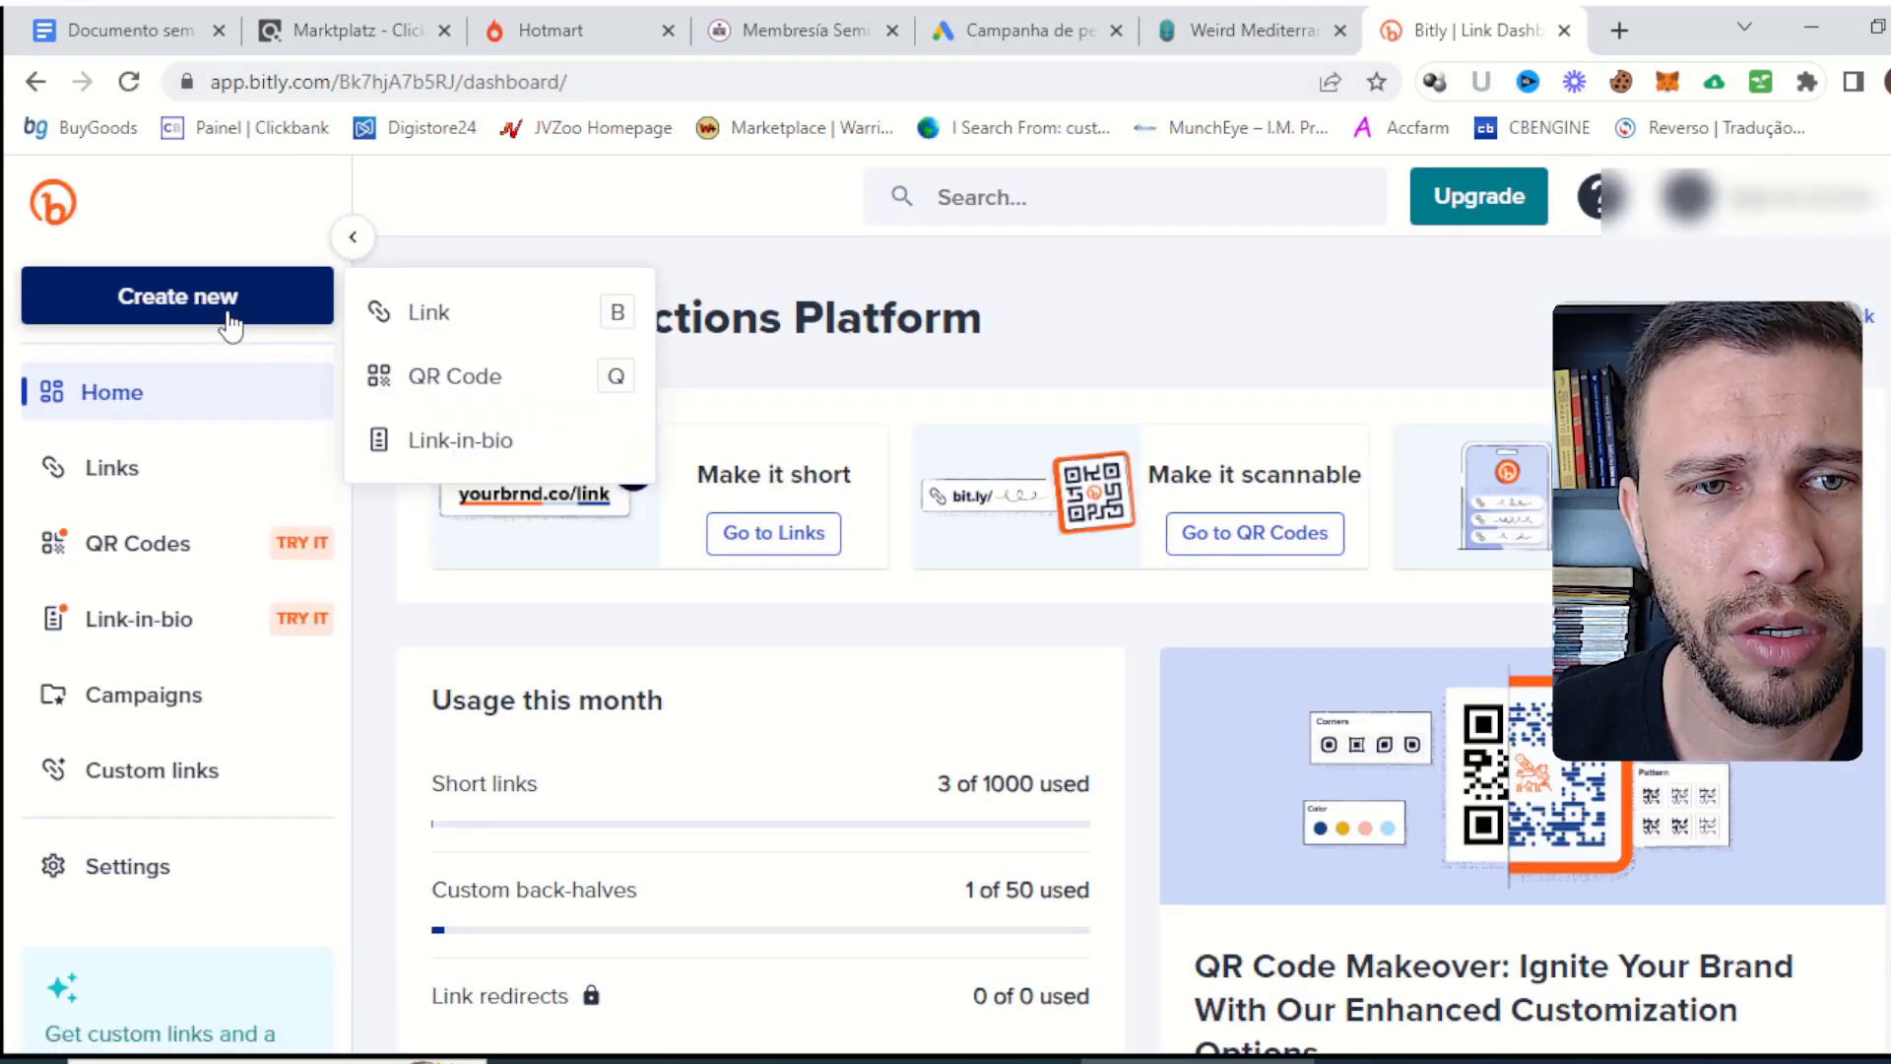
{"action": "left_click", "coordinate": [433, 311]}
{"action": "key", "text": "ctrl+v"}
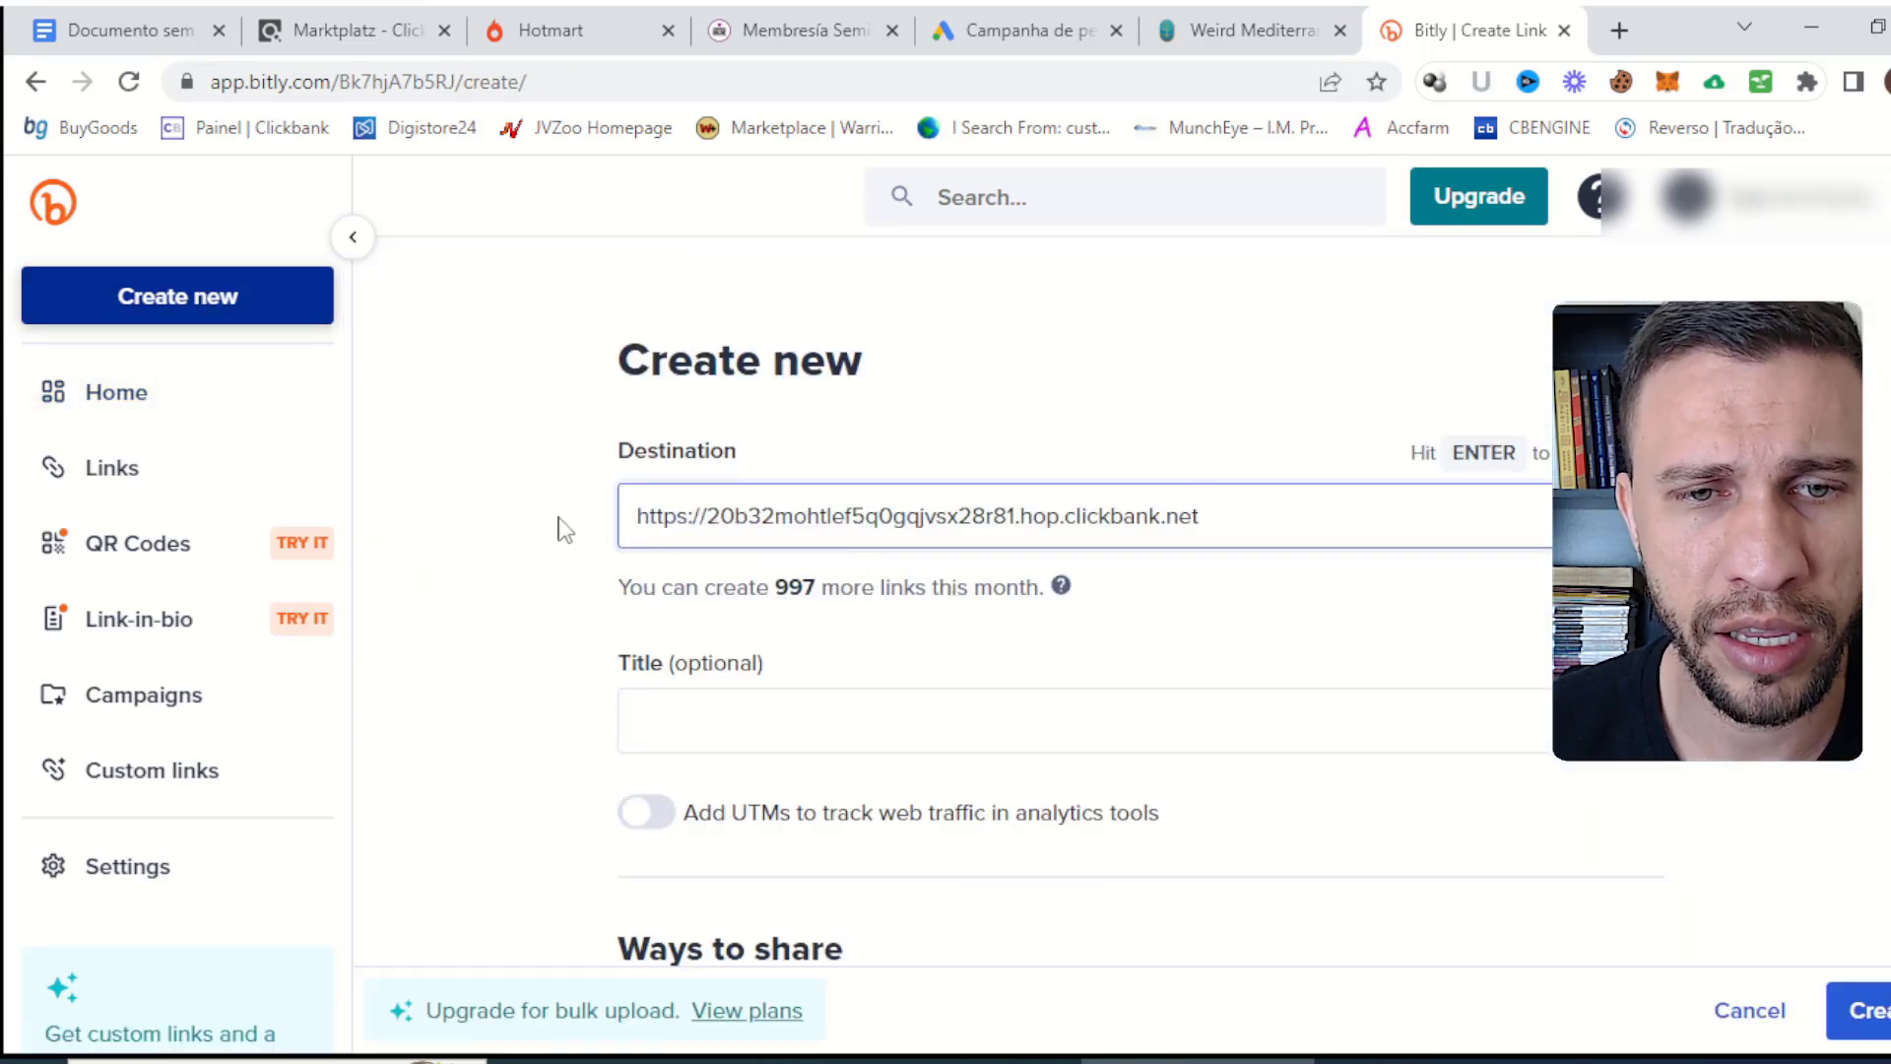
Title the new Bitly link "Live Pure - Clickbank".
{"action": "scroll", "coordinate": [532, 527], "scroll_direction": "down", "scroll_amount": 1}
{"action": "left_click", "coordinate": [748, 547]}
{"action": "key", "text": "BackSpace"}
{"action": "key", "text": "BackSpace"}
{"action": "key", "text": "BackSpace"}
{"action": "key", "text": "BackSpace"}
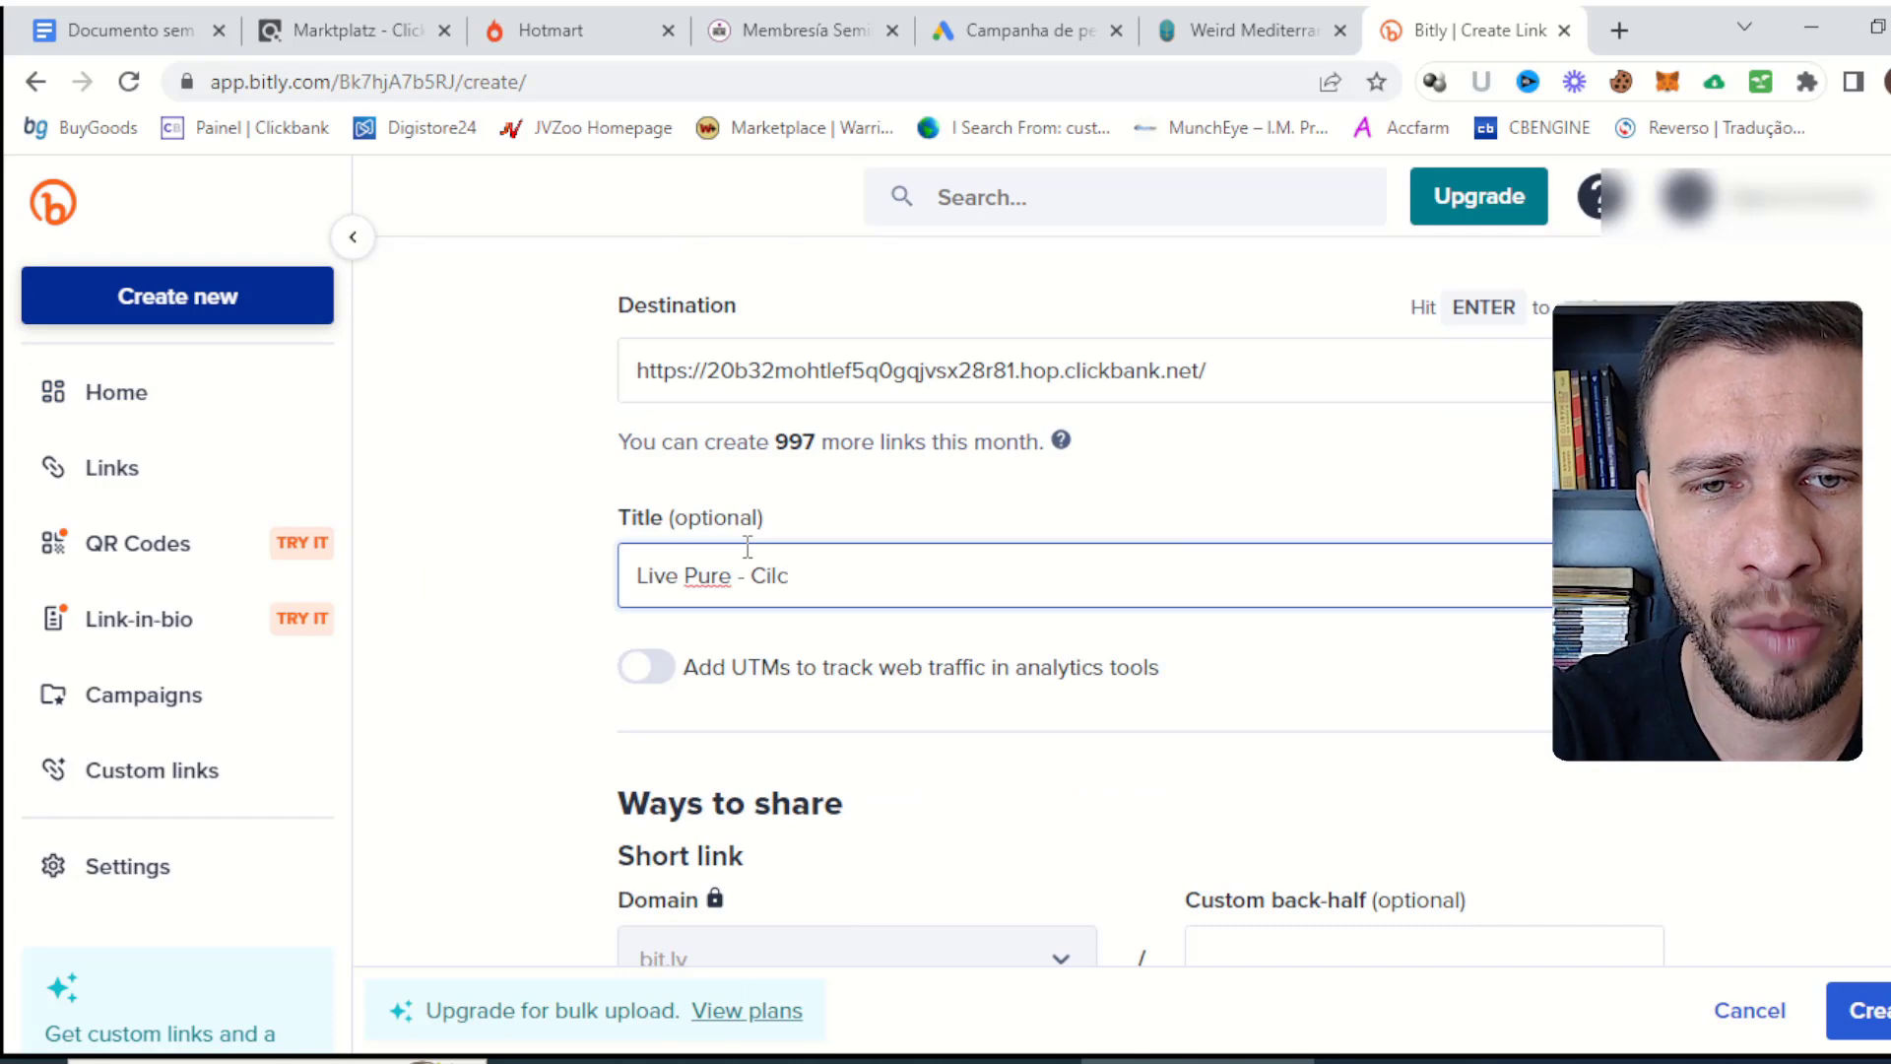
{"action": "type", "text": "lickbank"}
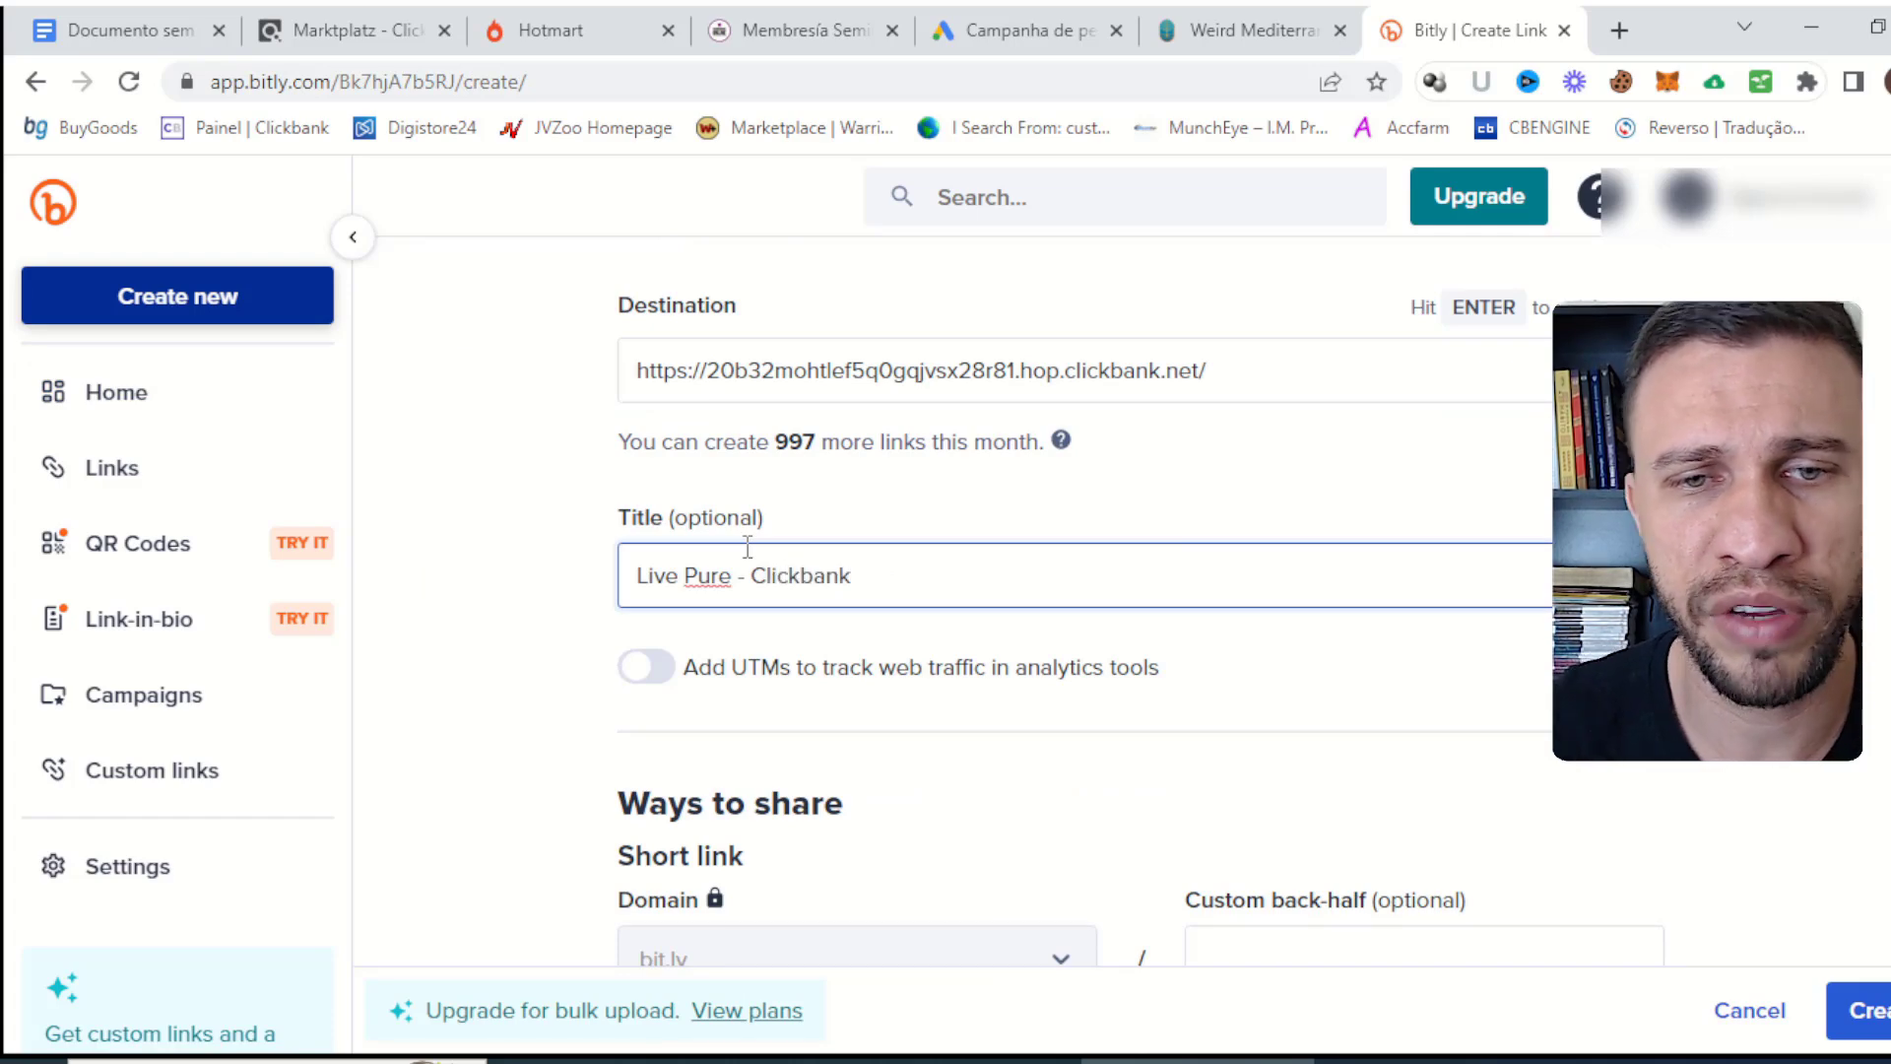
{"action": "triple_click", "coordinate": [726, 561]}
Try the custom back-half "livpureclick" for the short link, then remove it.
{"action": "scroll", "coordinate": [749, 551], "scroll_direction": "down", "scroll_amount": 3}
{"action": "left_click", "coordinate": [1385, 515]}
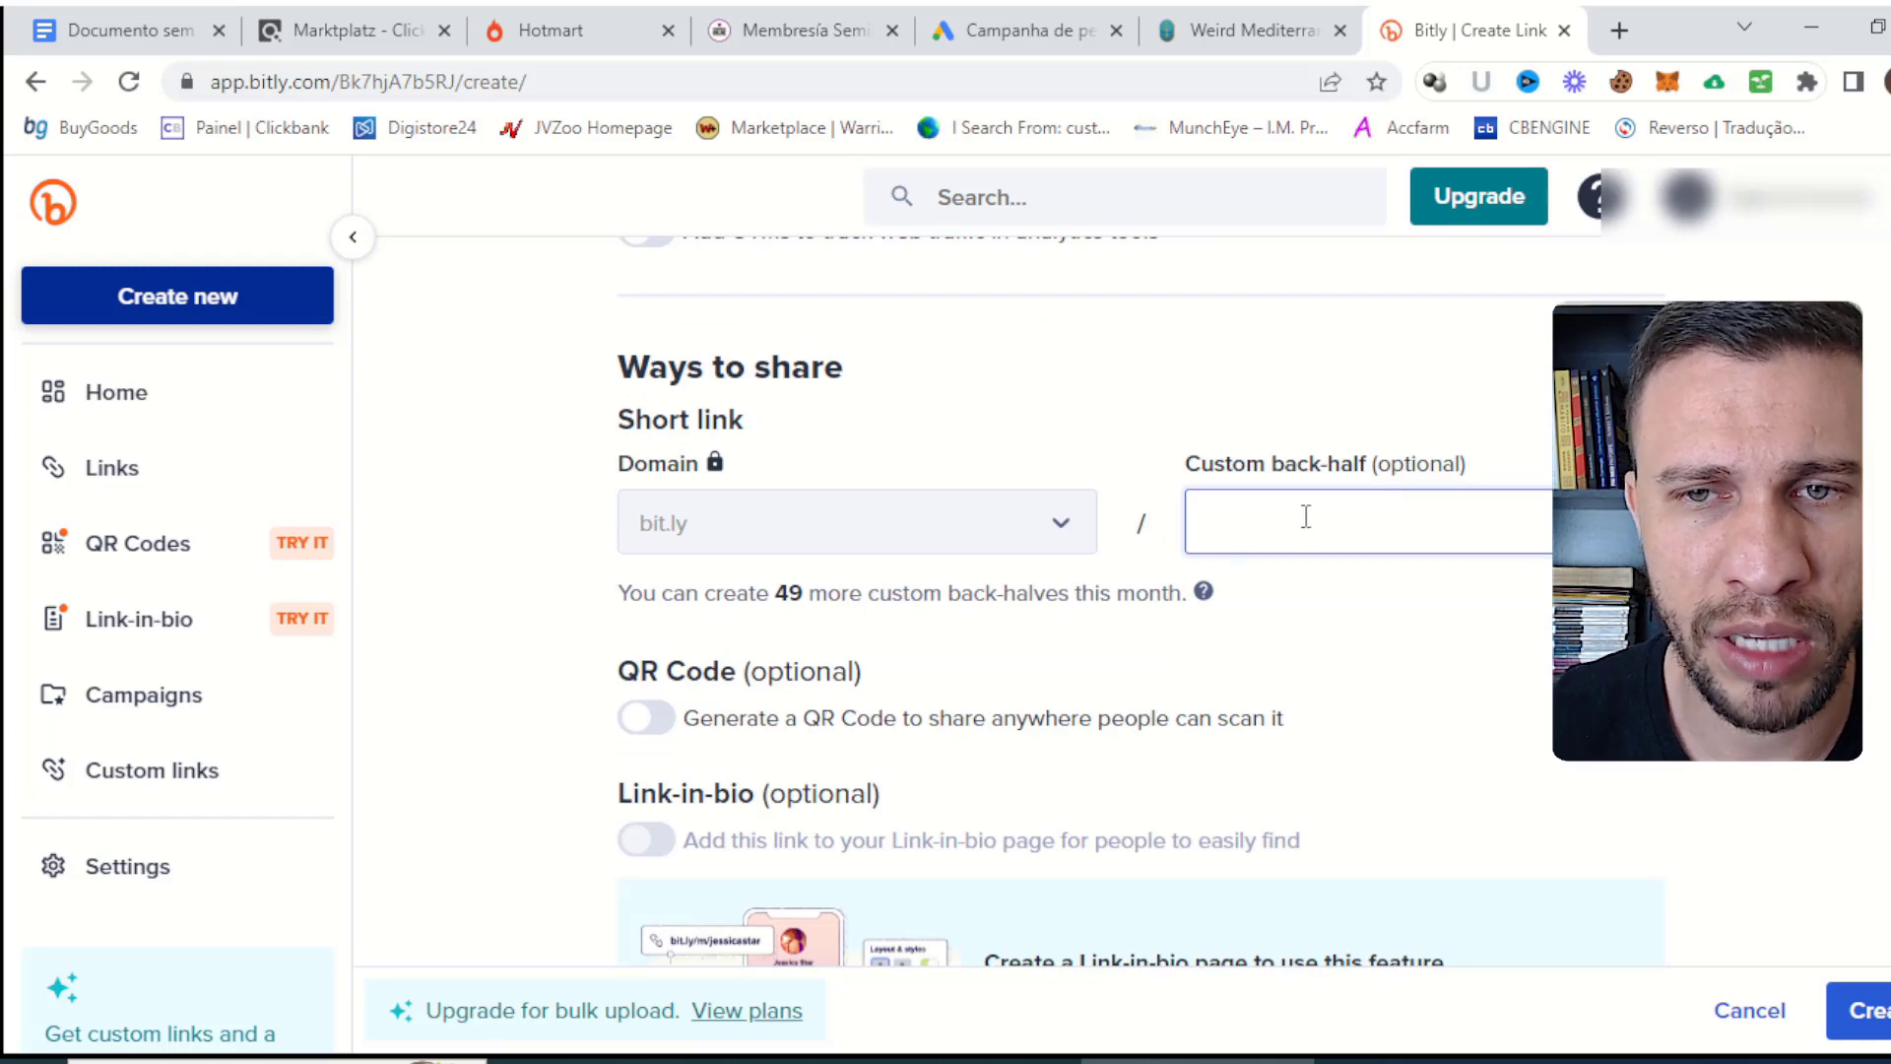
{"action": "type", "text": "livpu"}
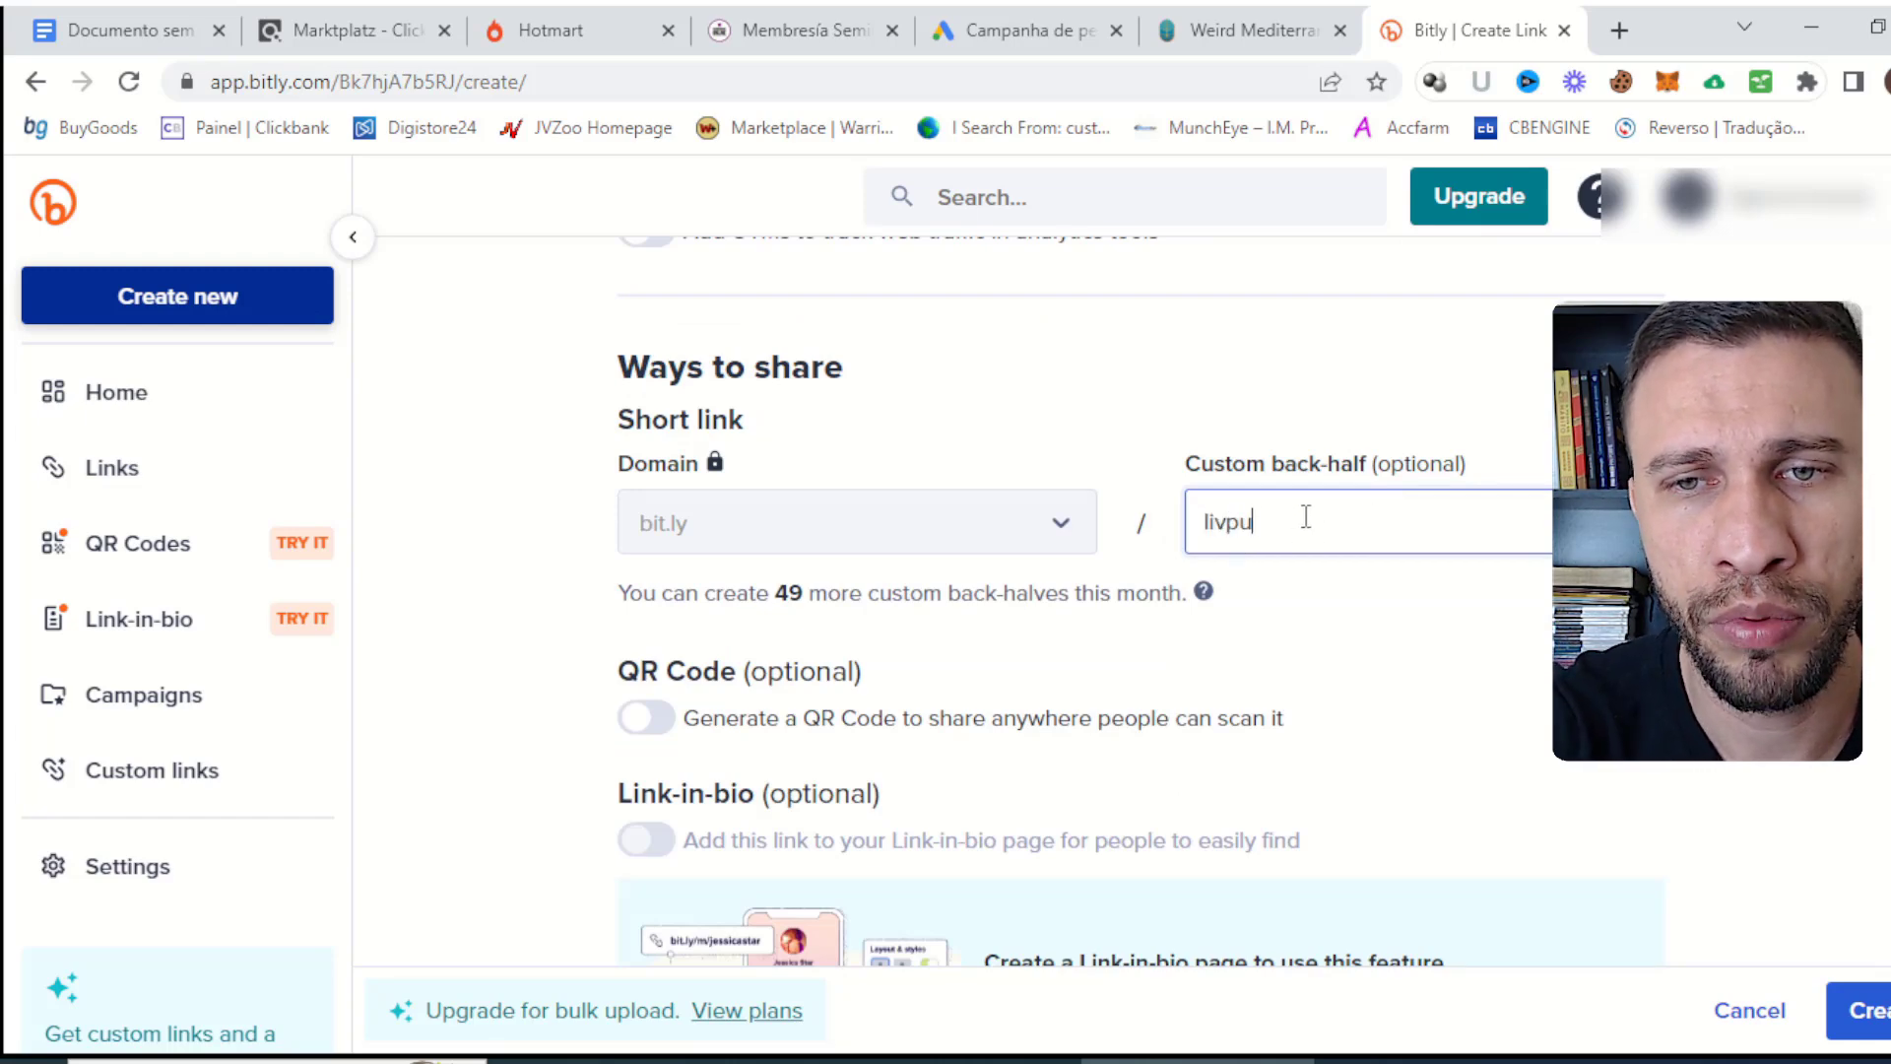
{"action": "type", "text": "reclick"}
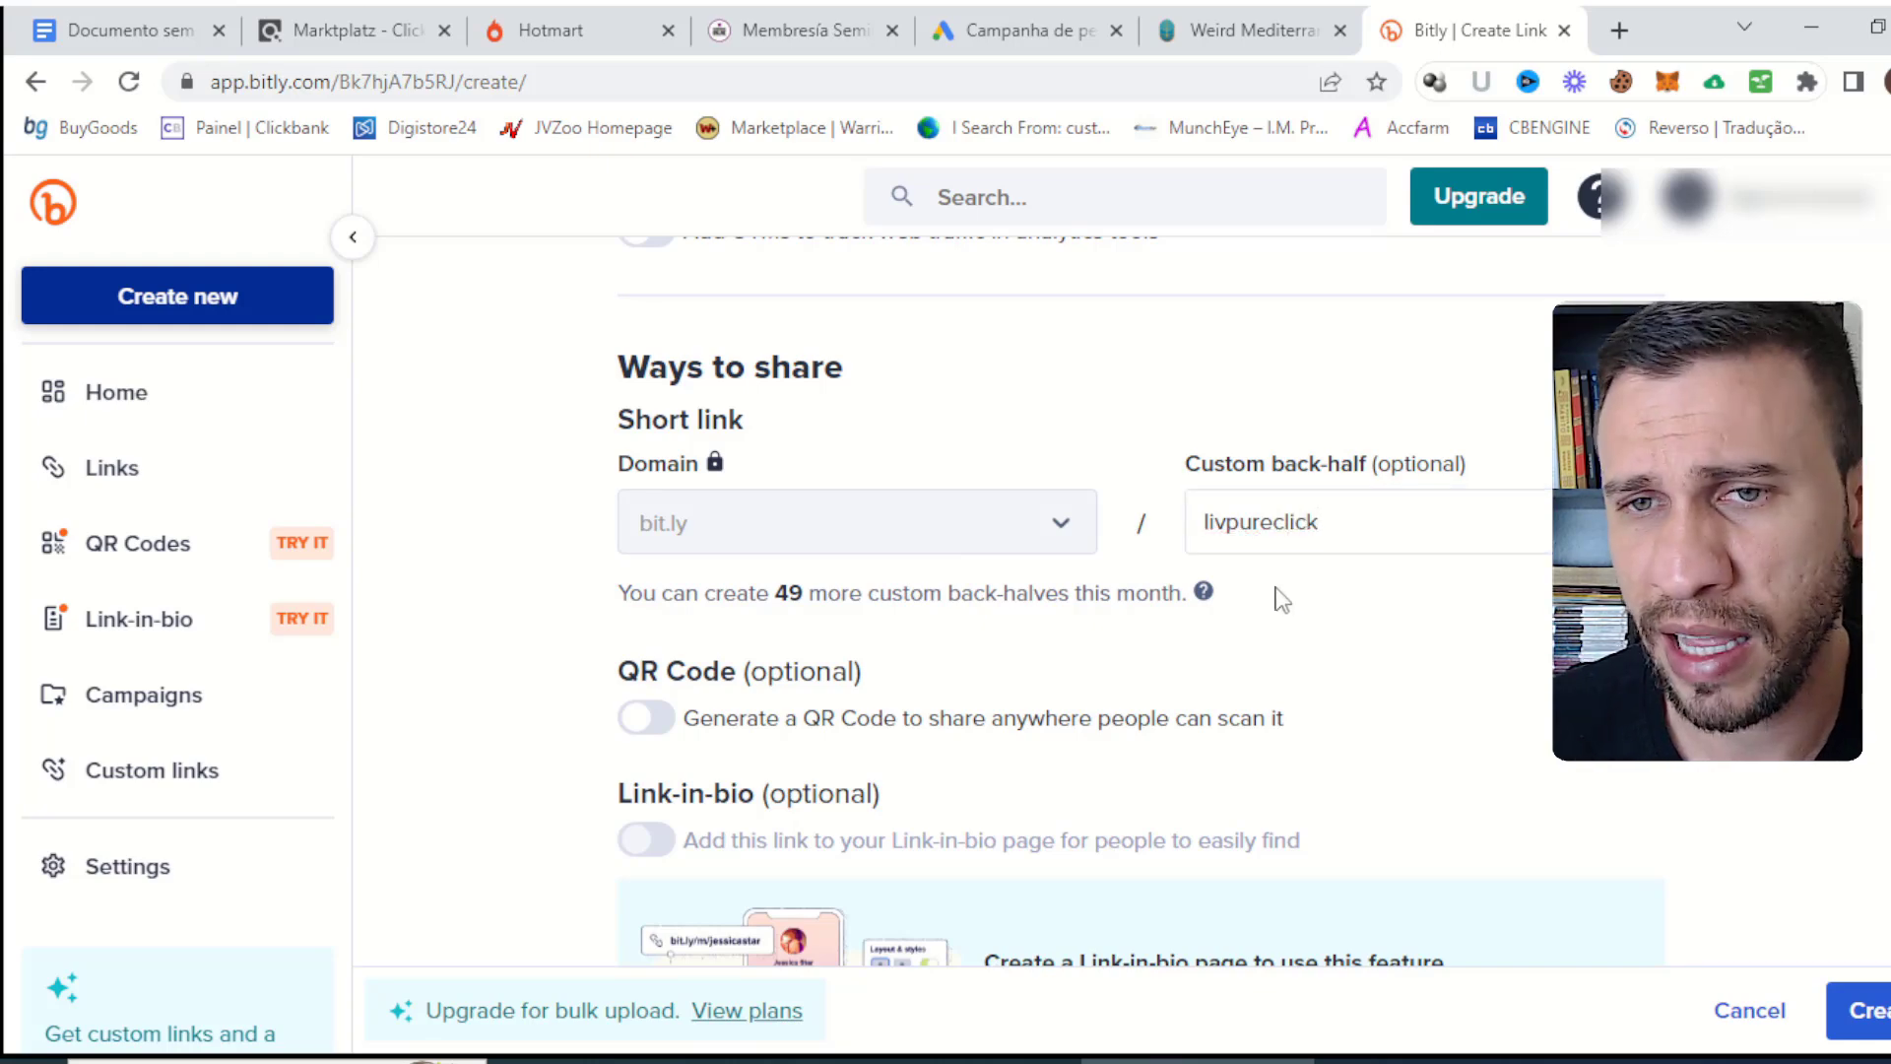
{"action": "double_click", "coordinate": [1359, 522]}
{"action": "key", "text": "BackSpace"}
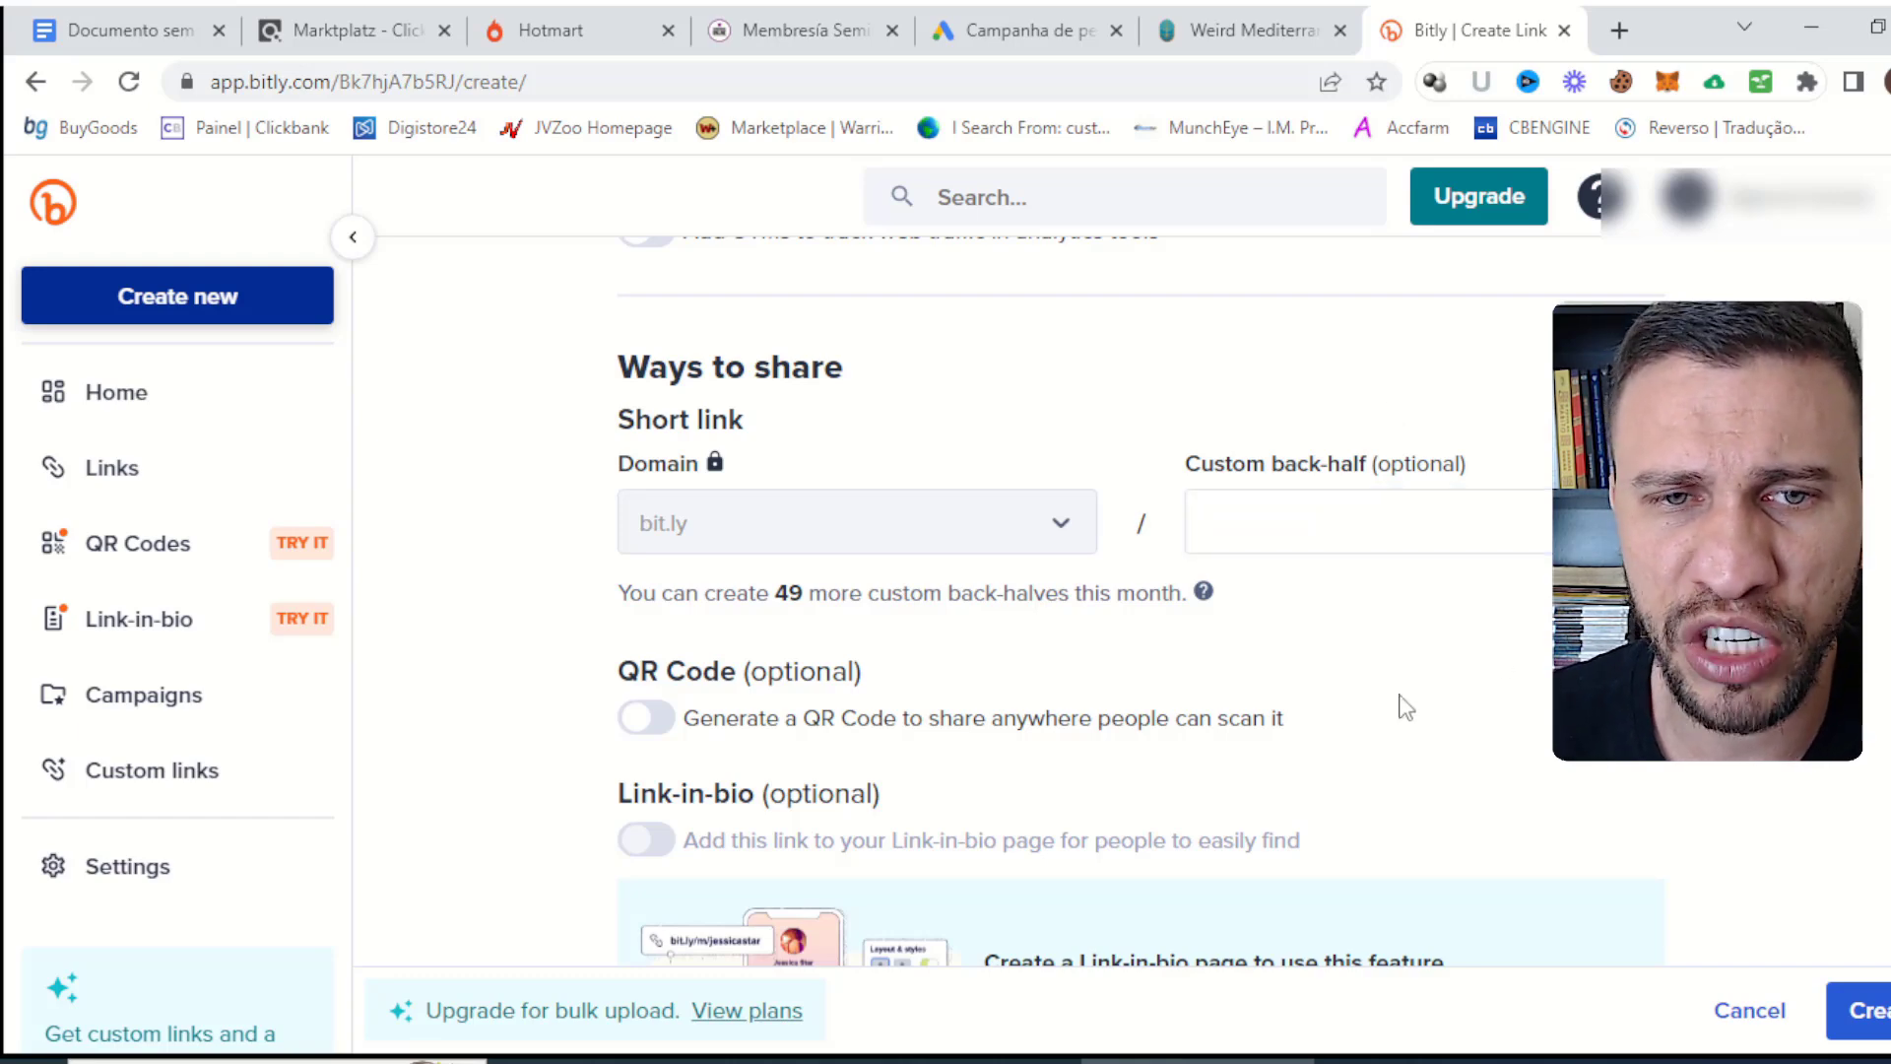
Create the Bitly link with an automatic back-half and copy the resulting short link.
{"action": "scroll", "coordinate": [1402, 706], "scroll_direction": "down", "scroll_amount": 3}
{"action": "left_click", "coordinate": [1859, 1015]}
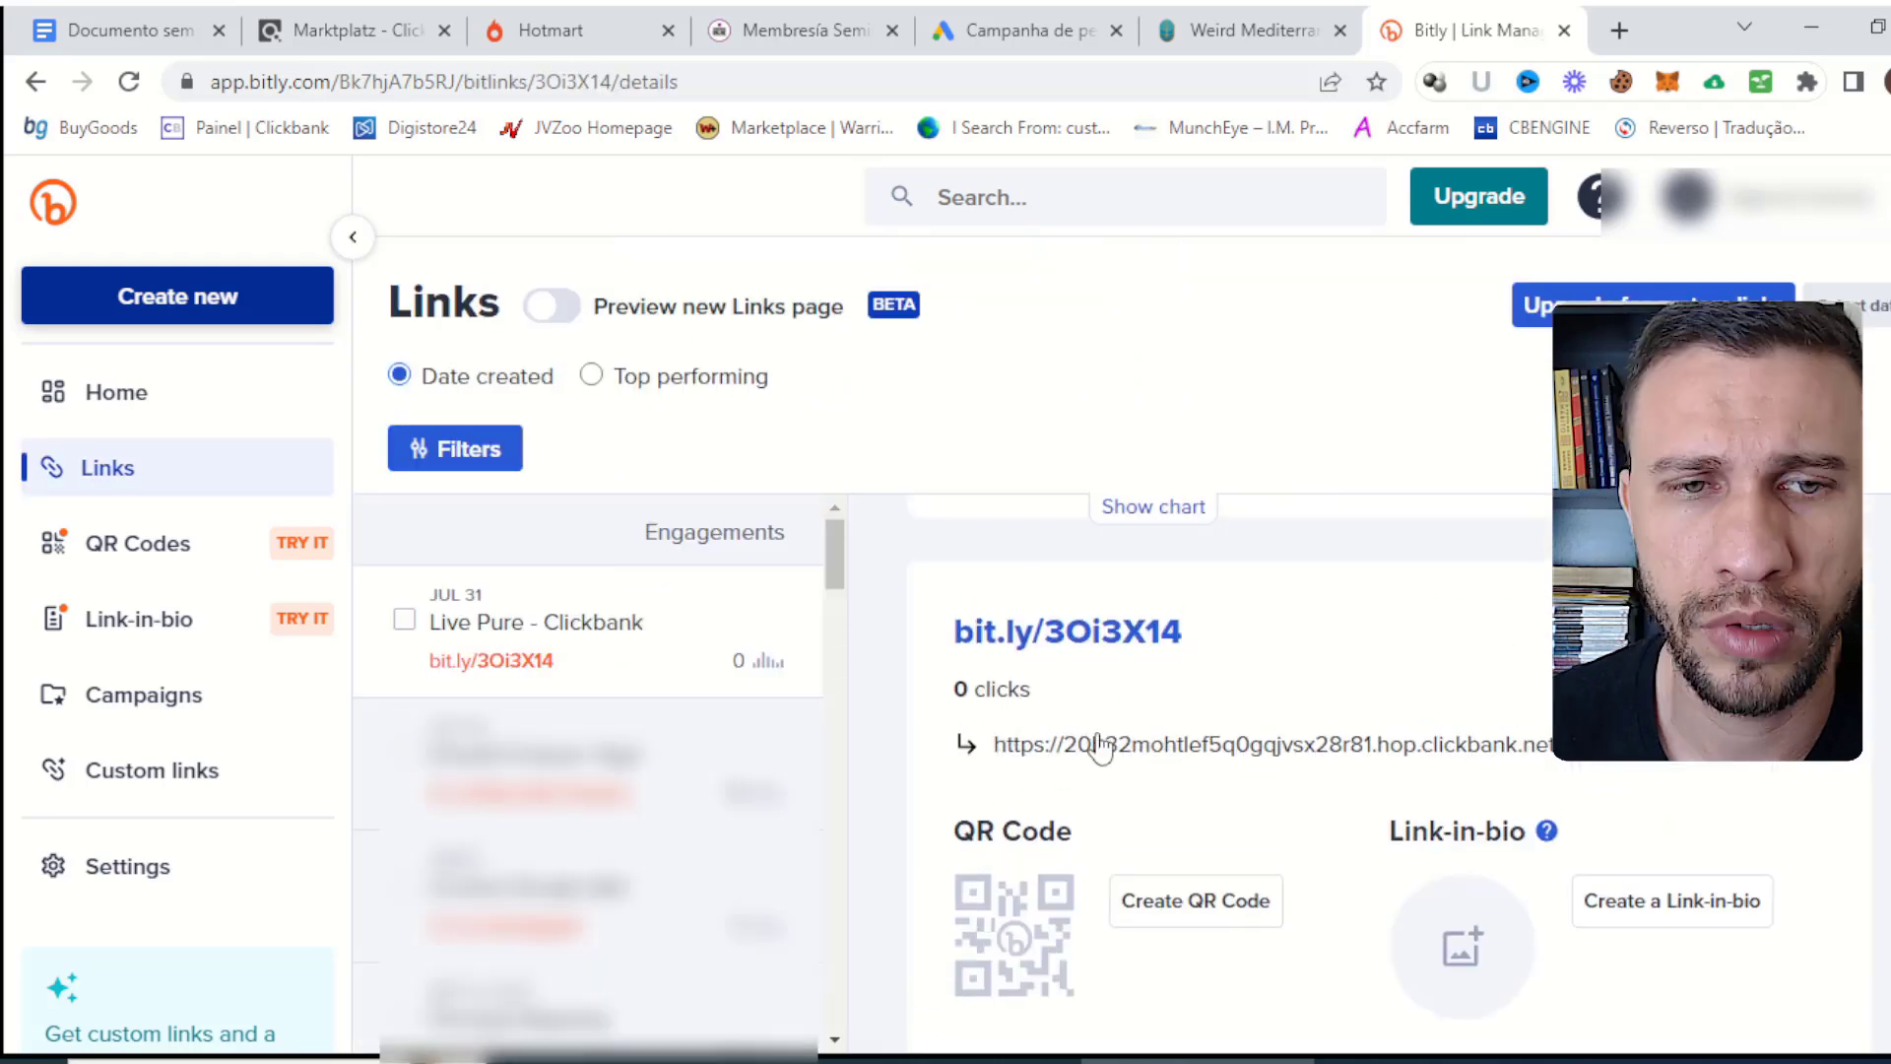
{"action": "left_click_drag", "start_coordinate": [1246, 638], "coordinate": [1195, 604]}
{"action": "left_click", "coordinate": [1024, 30]}
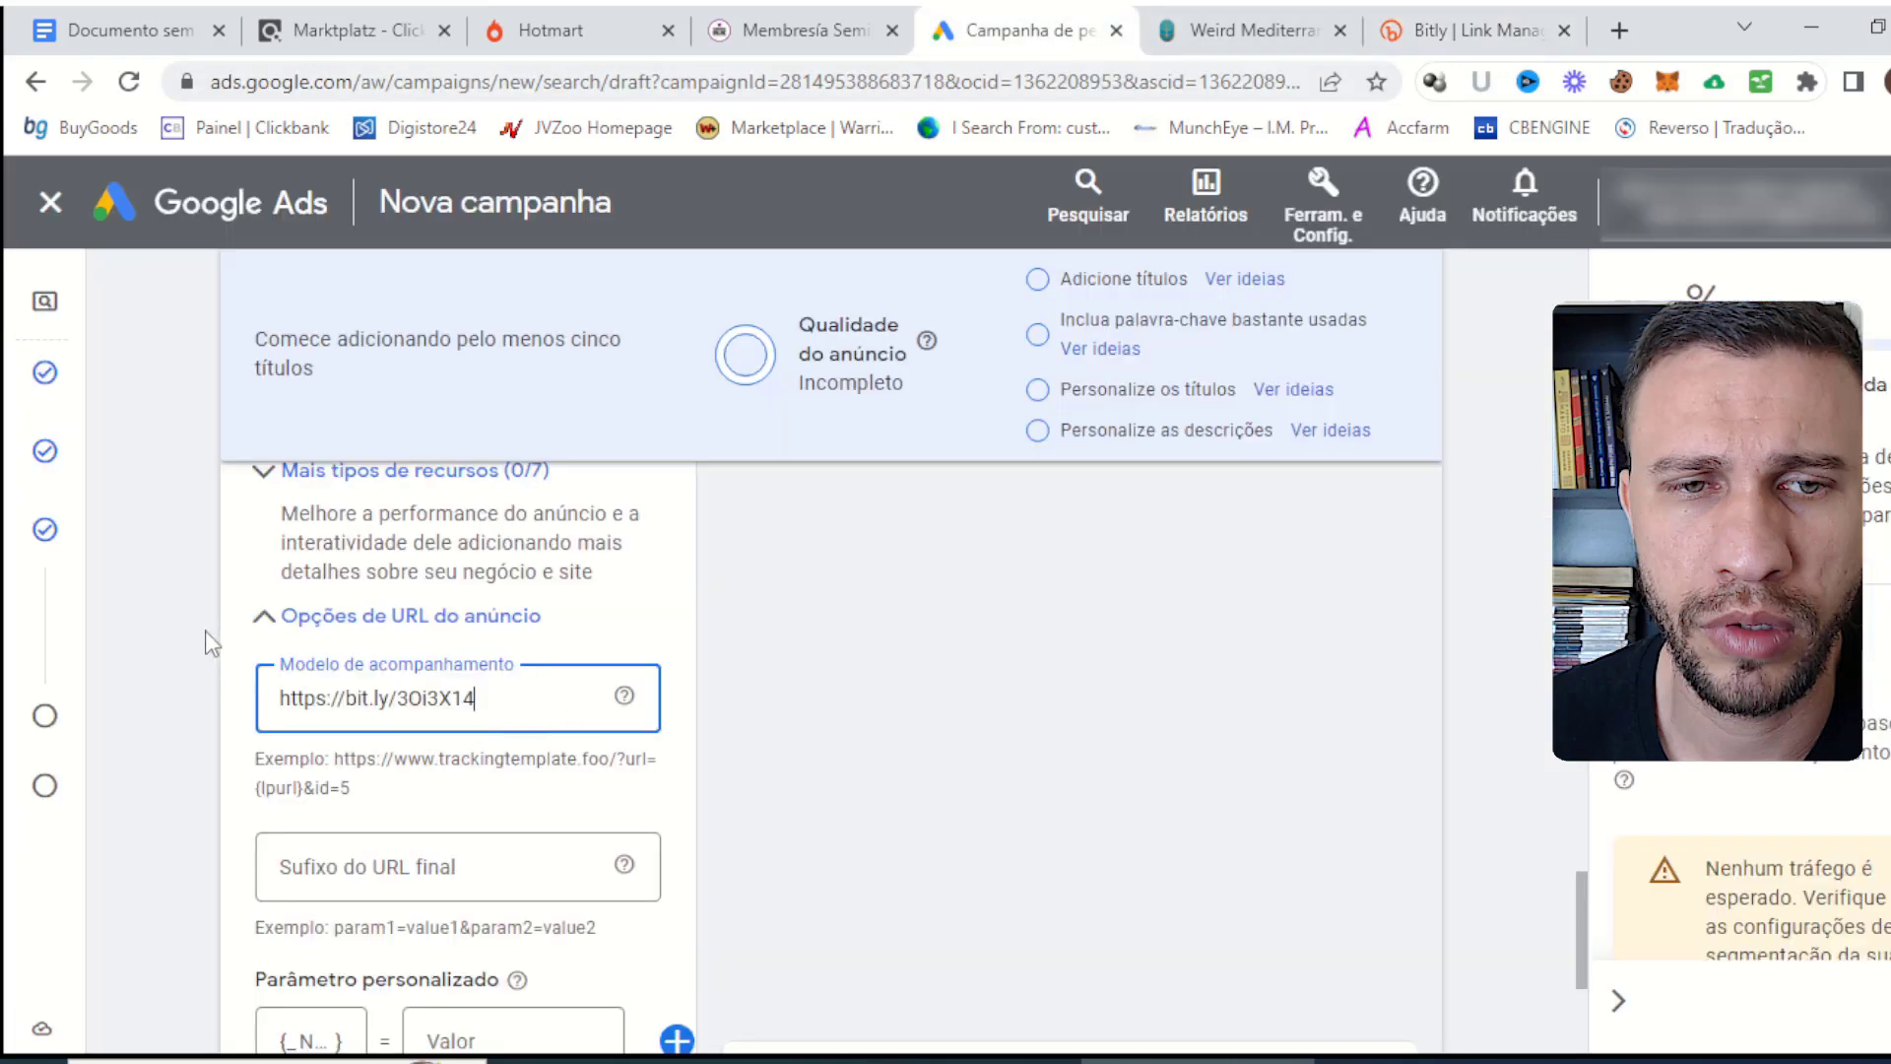
{"action": "left_click", "coordinate": [173, 594]}
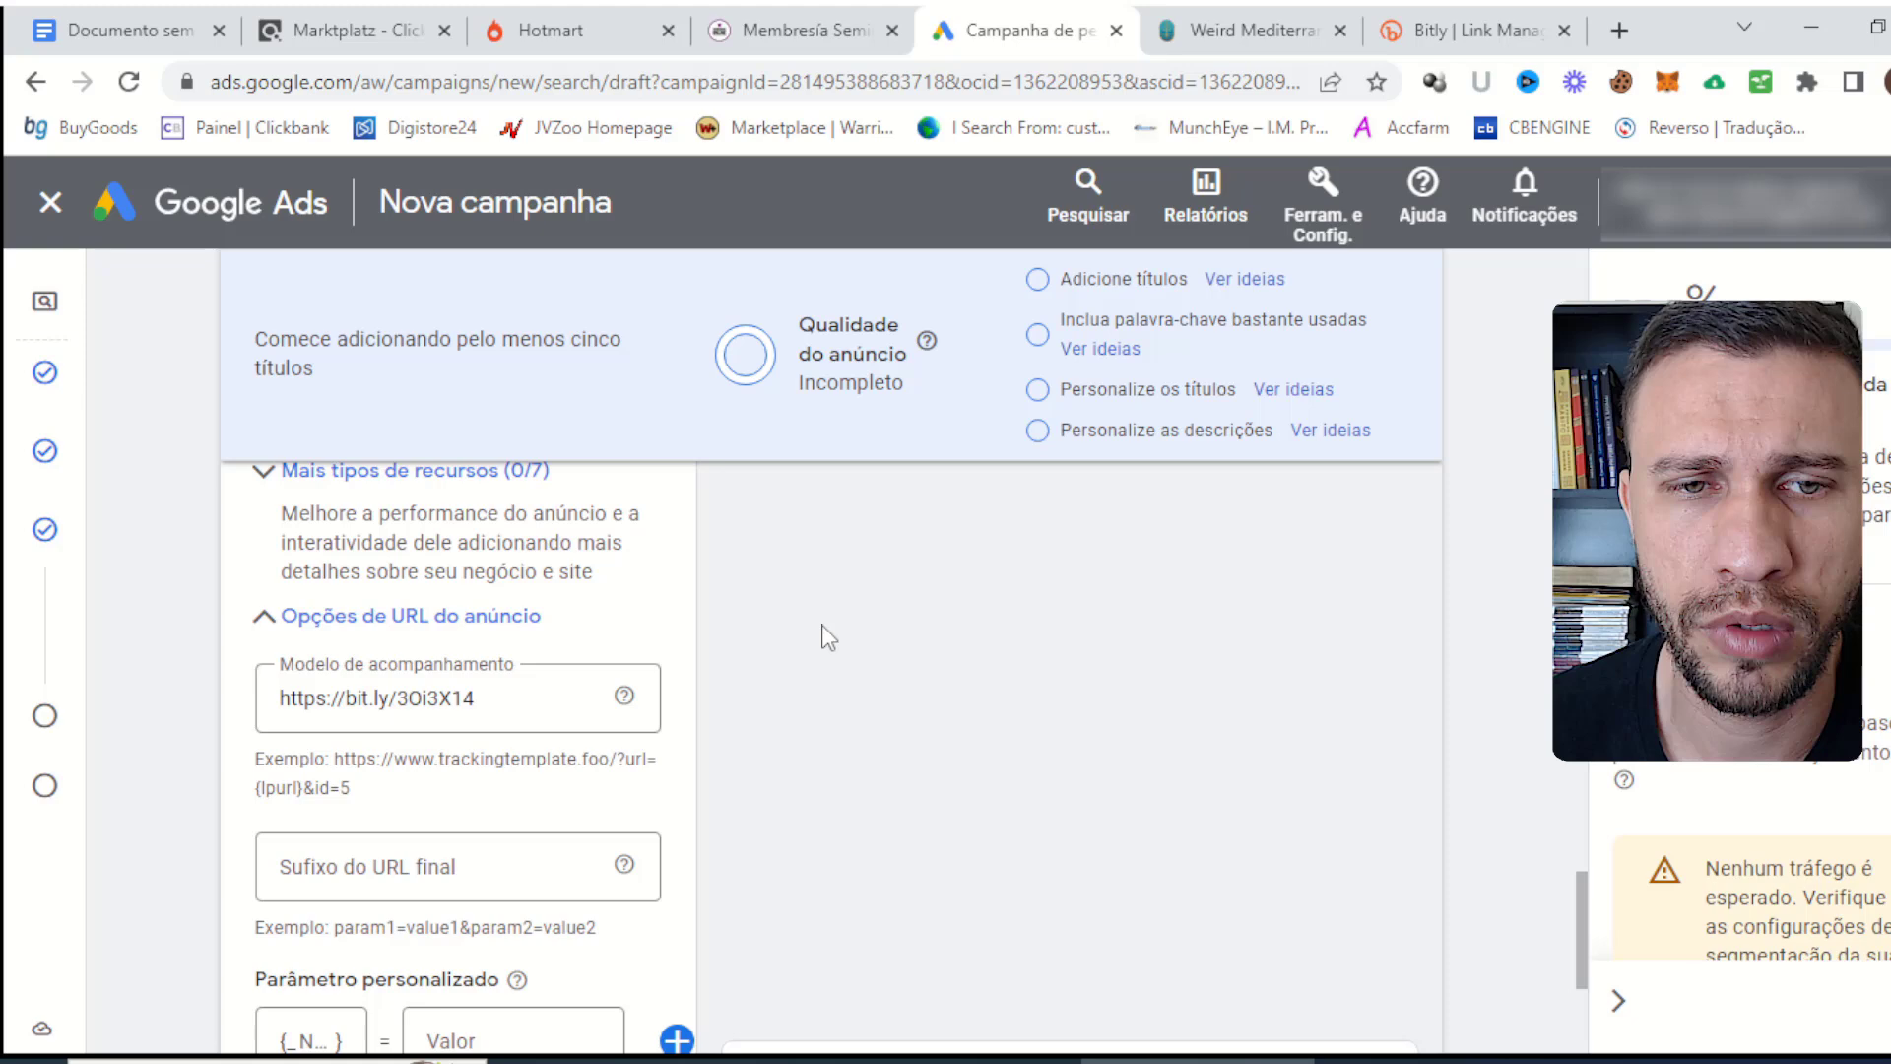
{"action": "left_click", "coordinate": [583, 700]}
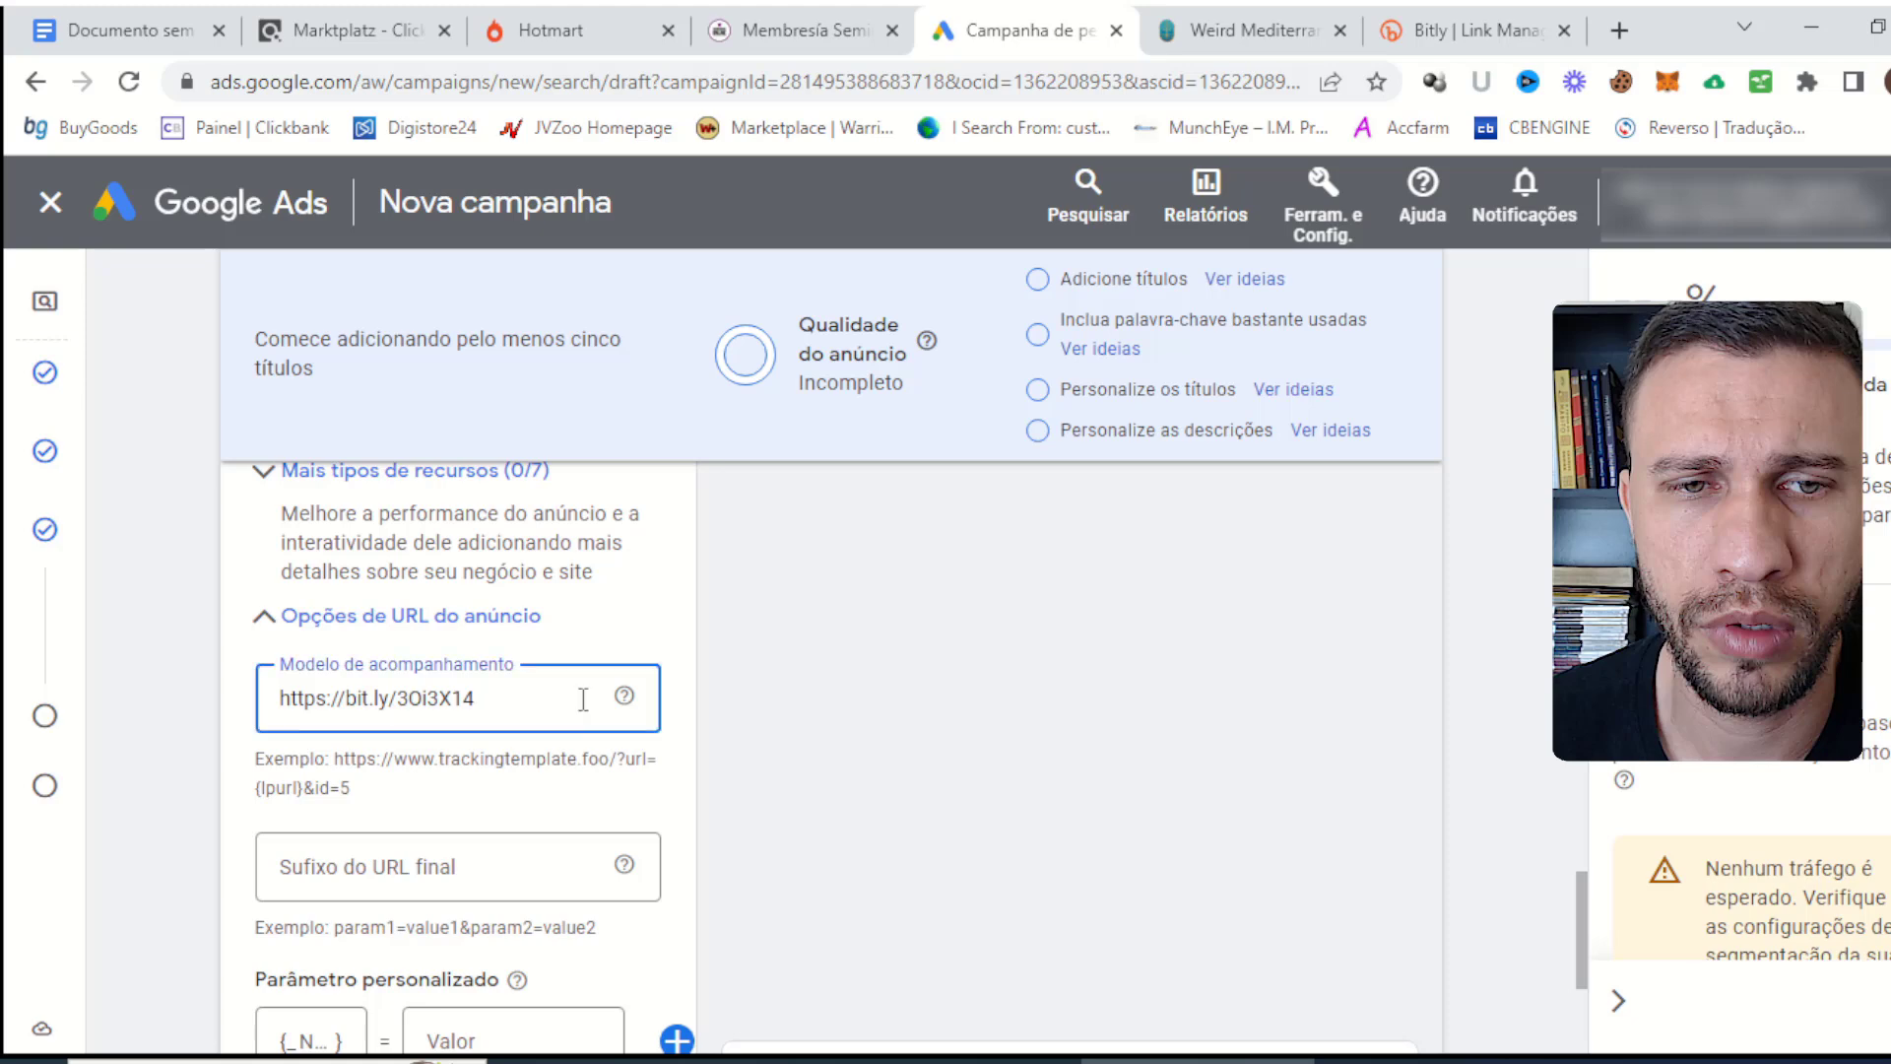
{"action": "left_click_drag", "start_coordinate": [583, 700], "coordinate": [158, 654]}
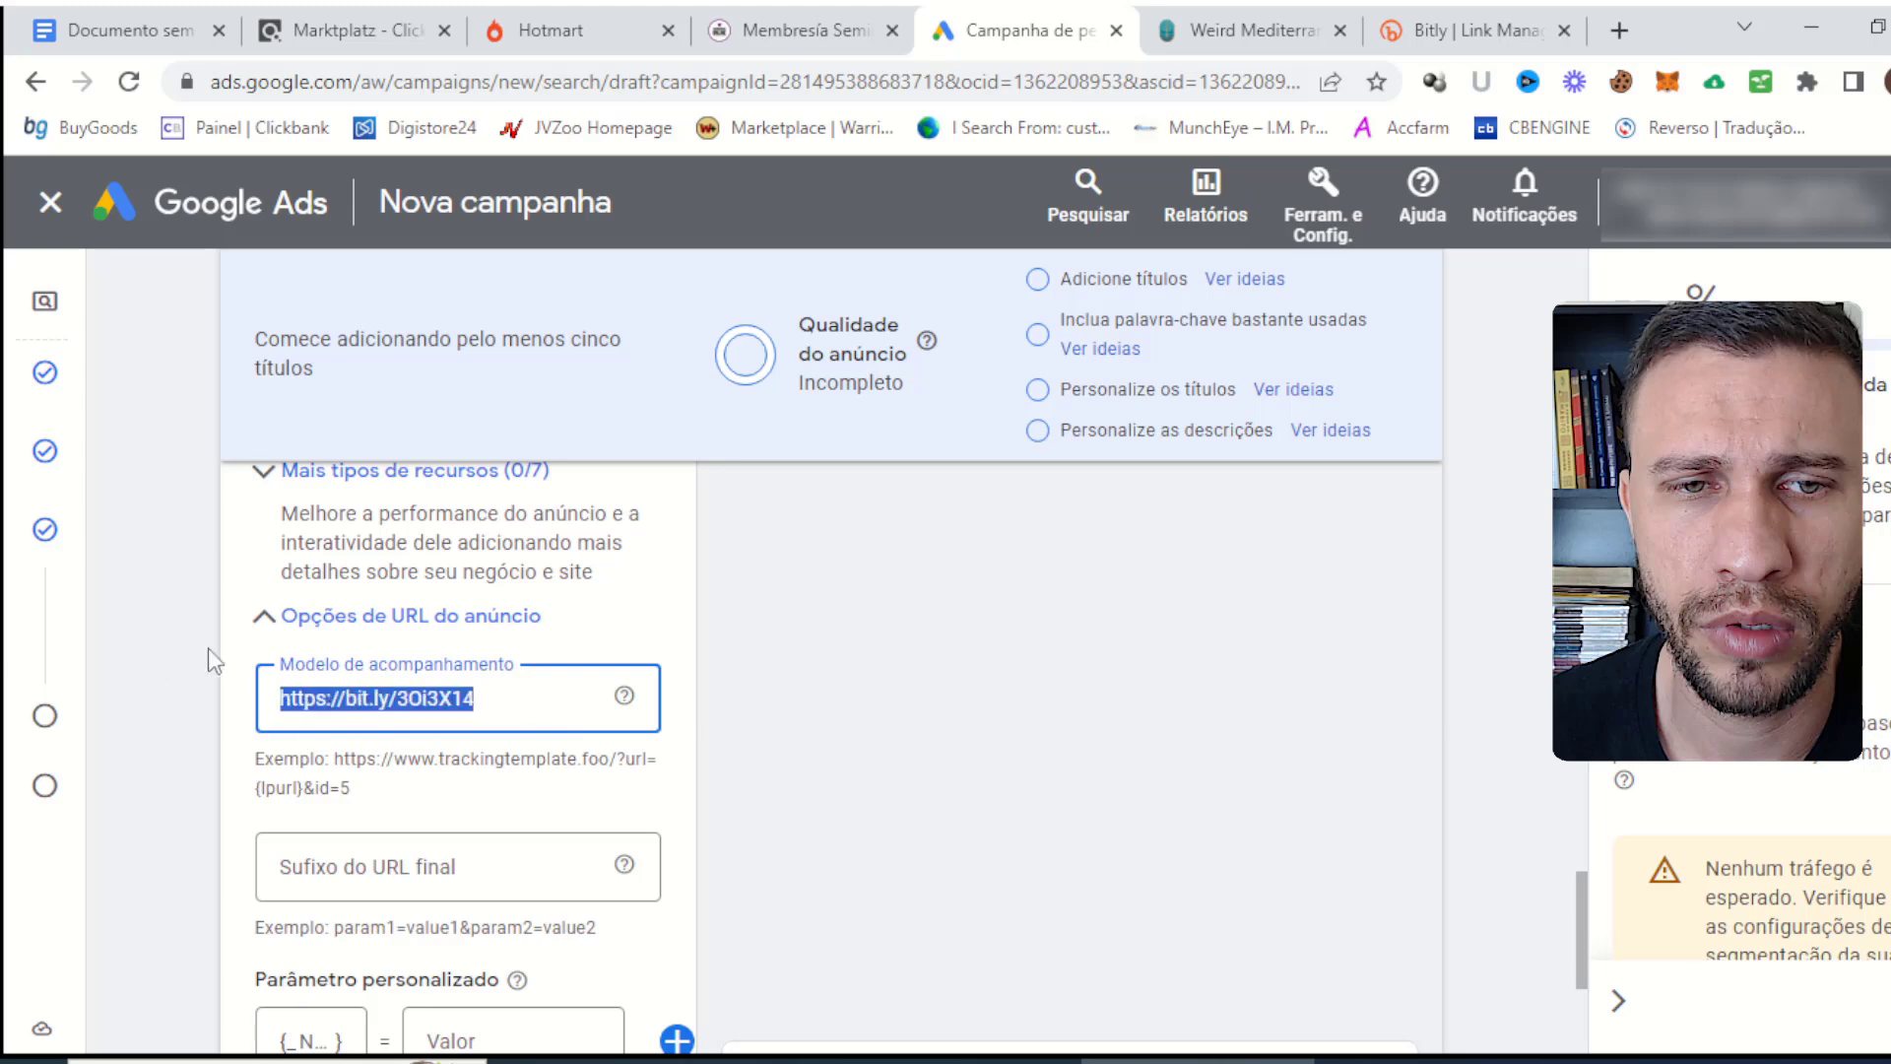
{"action": "left_click", "coordinate": [163, 621]}
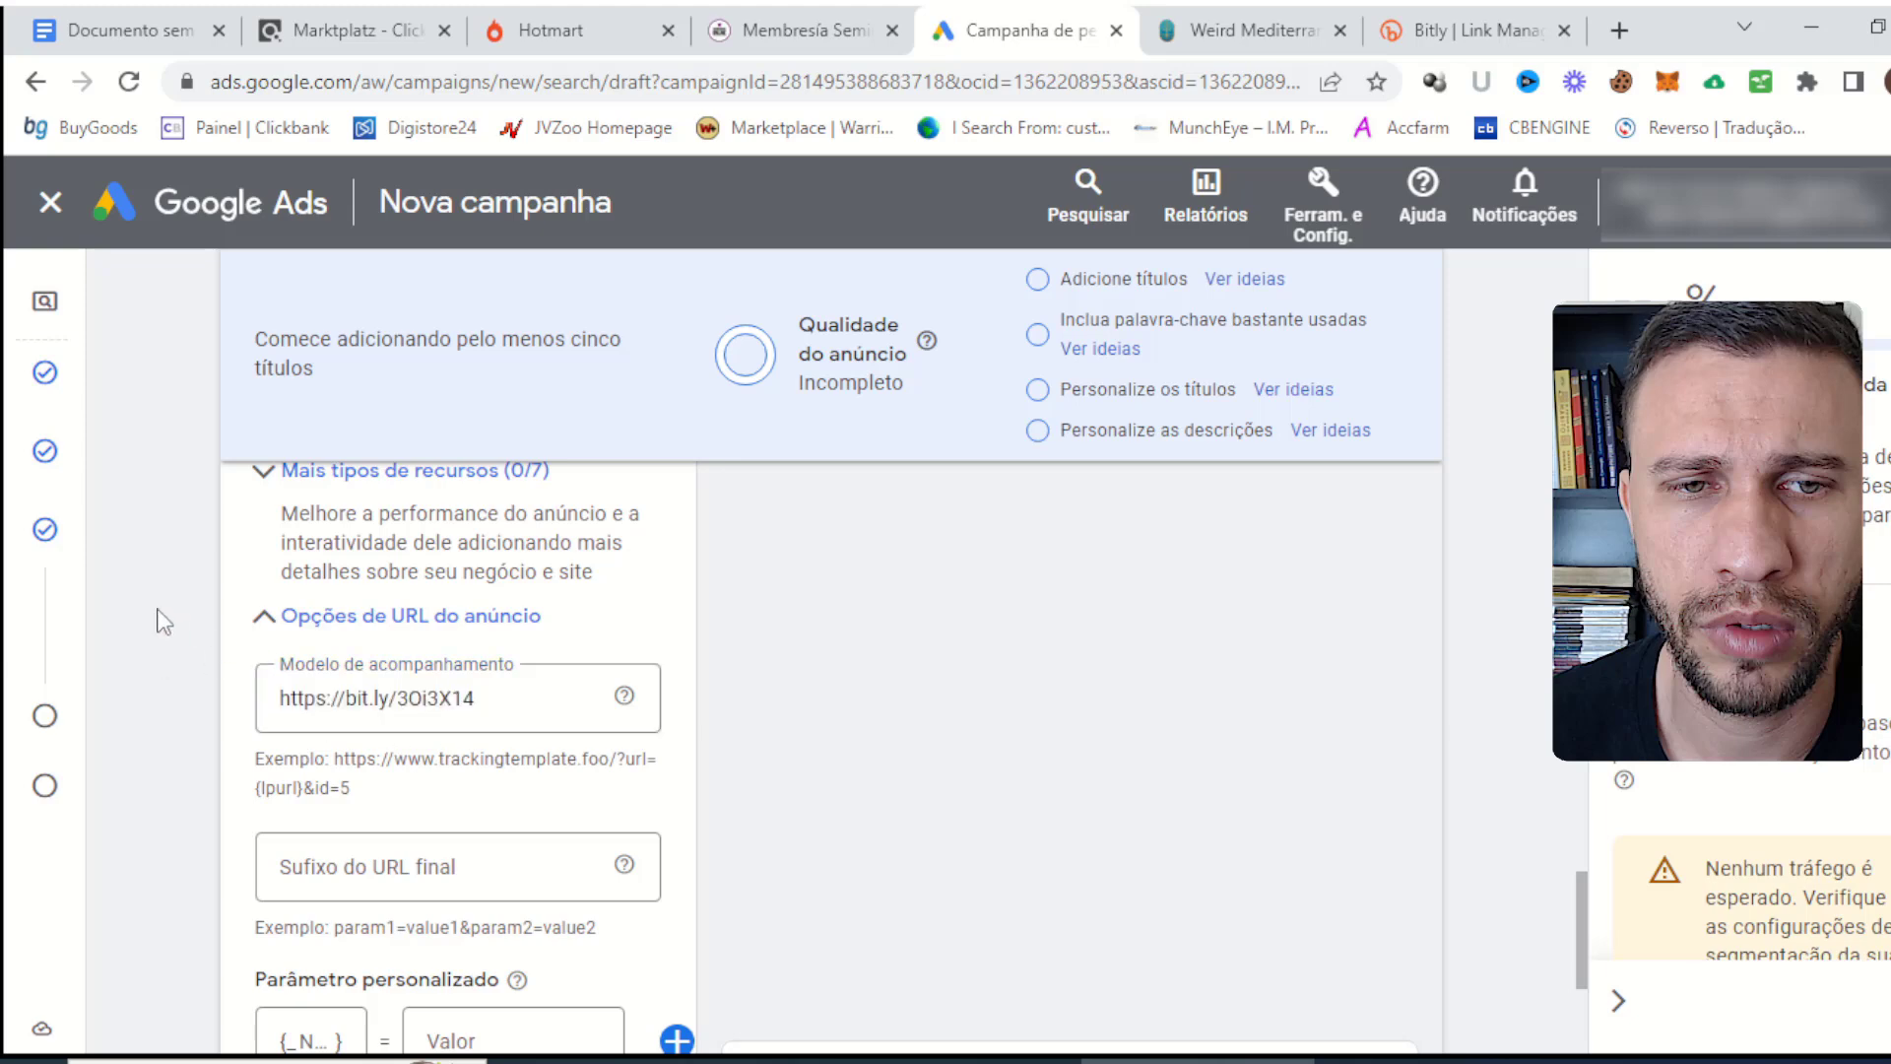